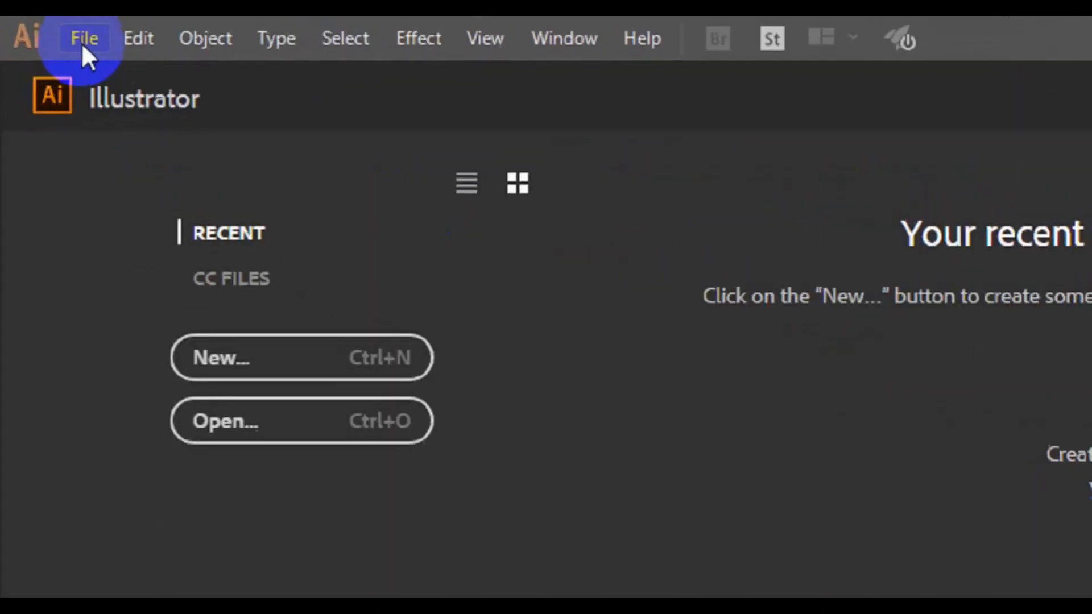
- Choose File > New to bring up the New Document dialog for Untitled-1
{"action": "left_click", "coordinate": [90, 46]}
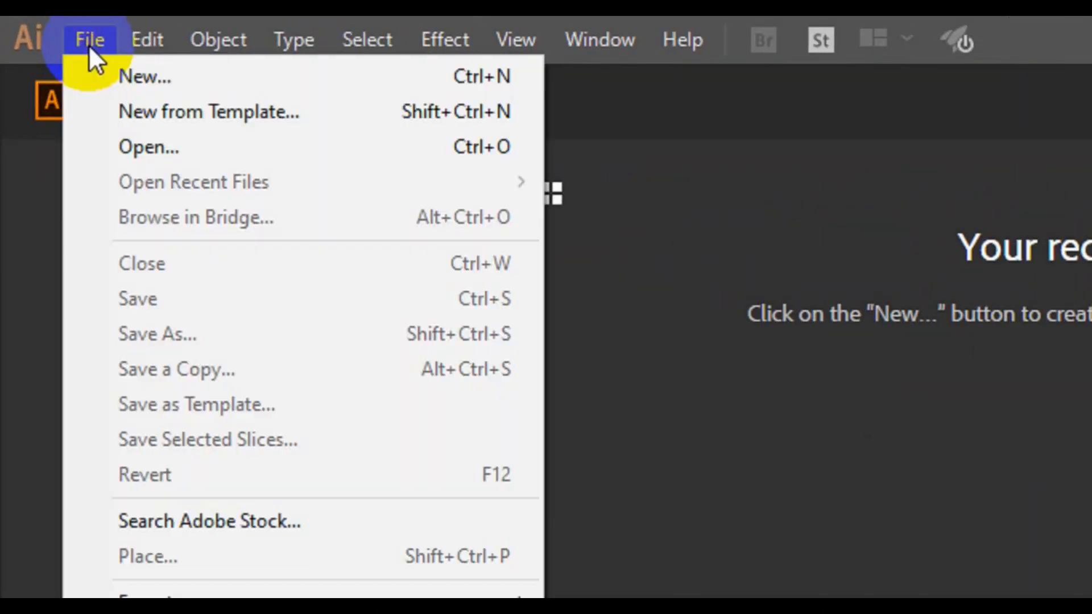
{"action": "left_click", "coordinate": [142, 80]}
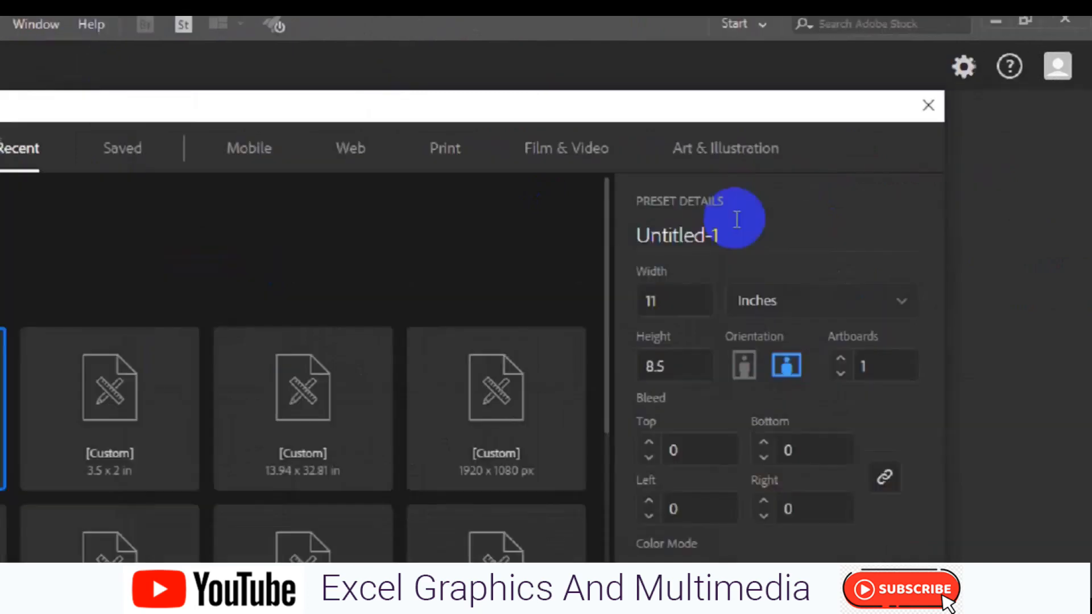
- Rename the document to 'Print ready business card'
{"action": "left_click", "coordinate": [591, 307]}
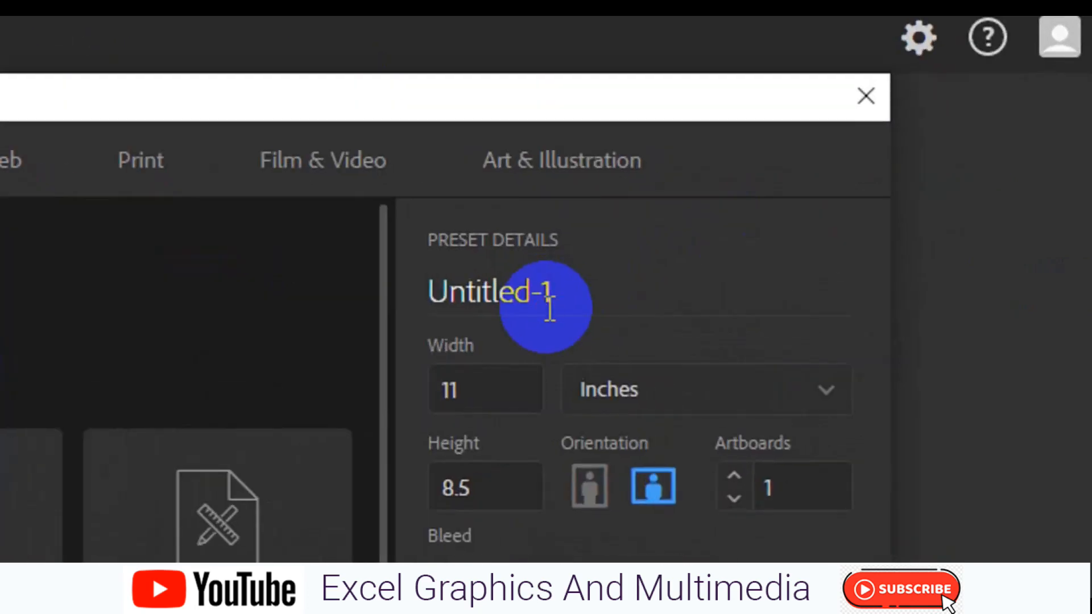
{"action": "left_click", "coordinate": [550, 310]}
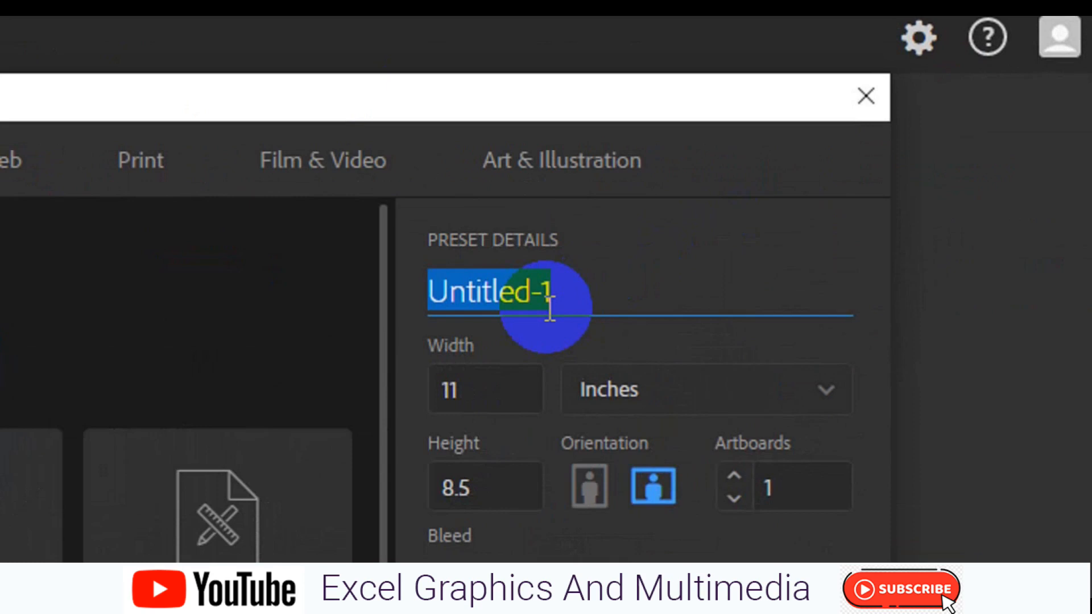
{"action": "type", "text": "Prin"}
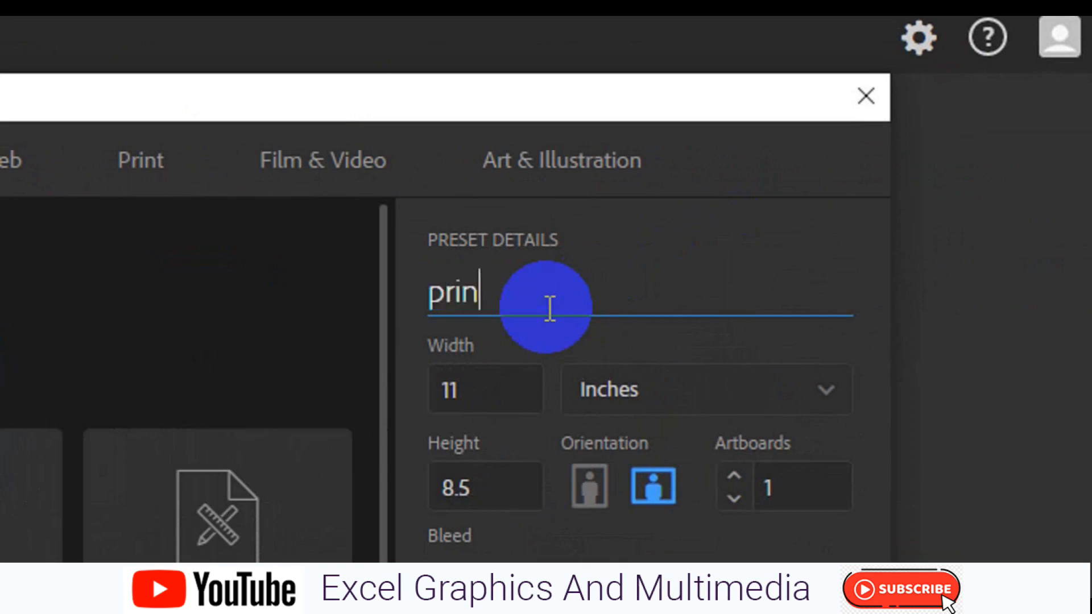
{"action": "type", "text": "t ready busi"}
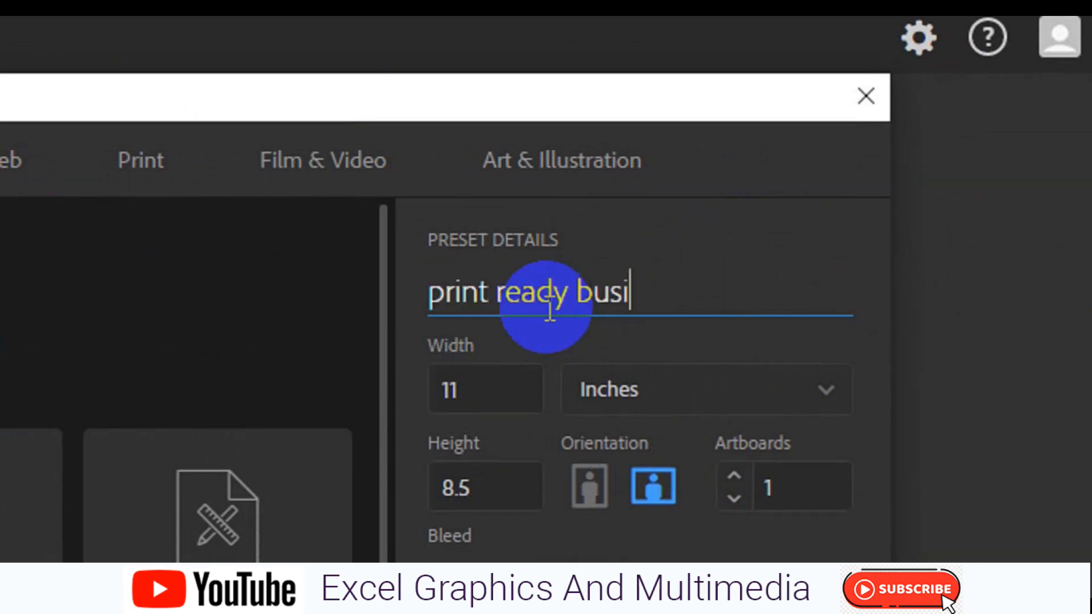
{"action": "type", "text": "ness card"}
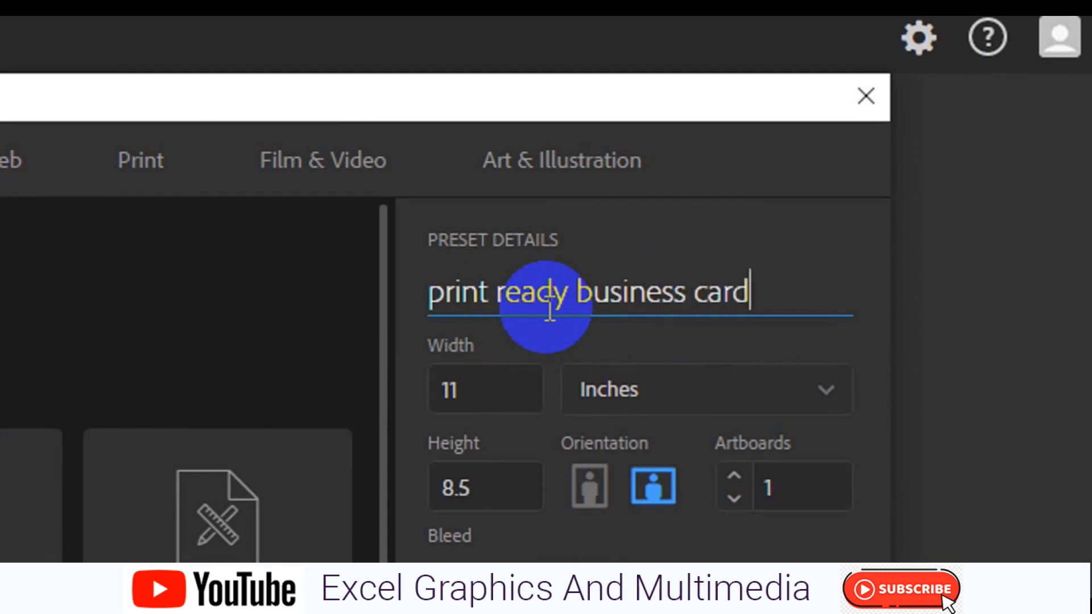
- Keep Inches as the unit and set the size to 3.5 in wide by 2 in high
{"action": "left_click", "coordinate": [658, 397]}
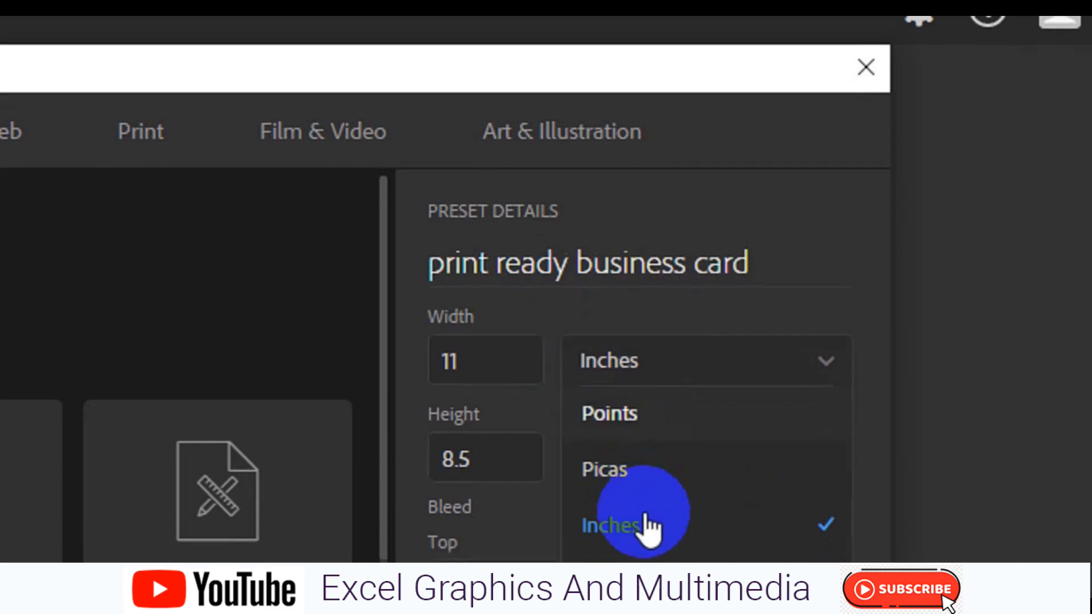
{"action": "left_click", "coordinate": [646, 514]}
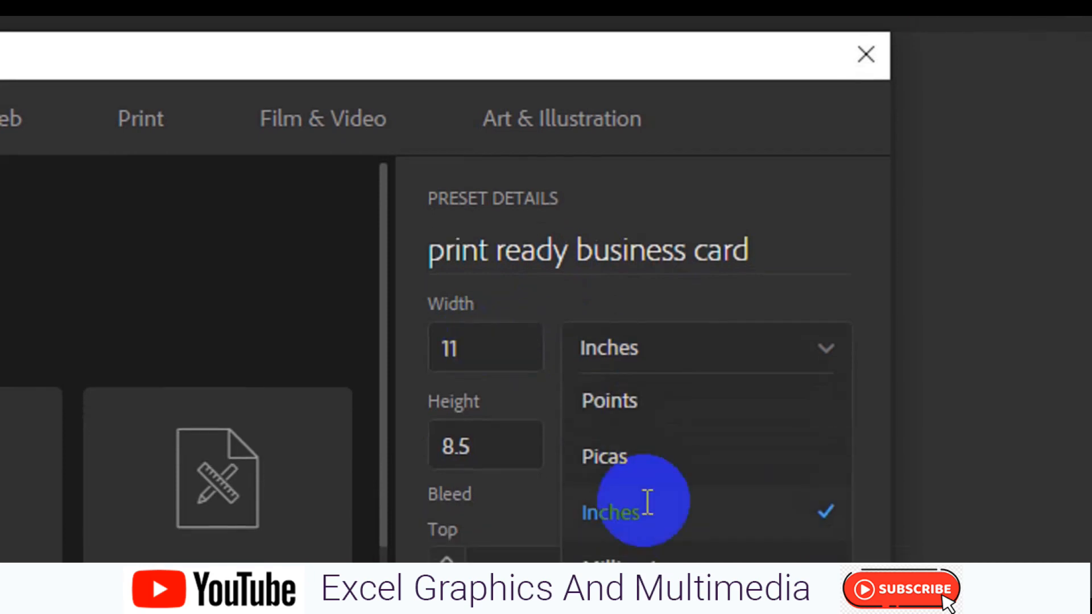
{"action": "left_click", "coordinate": [646, 504]}
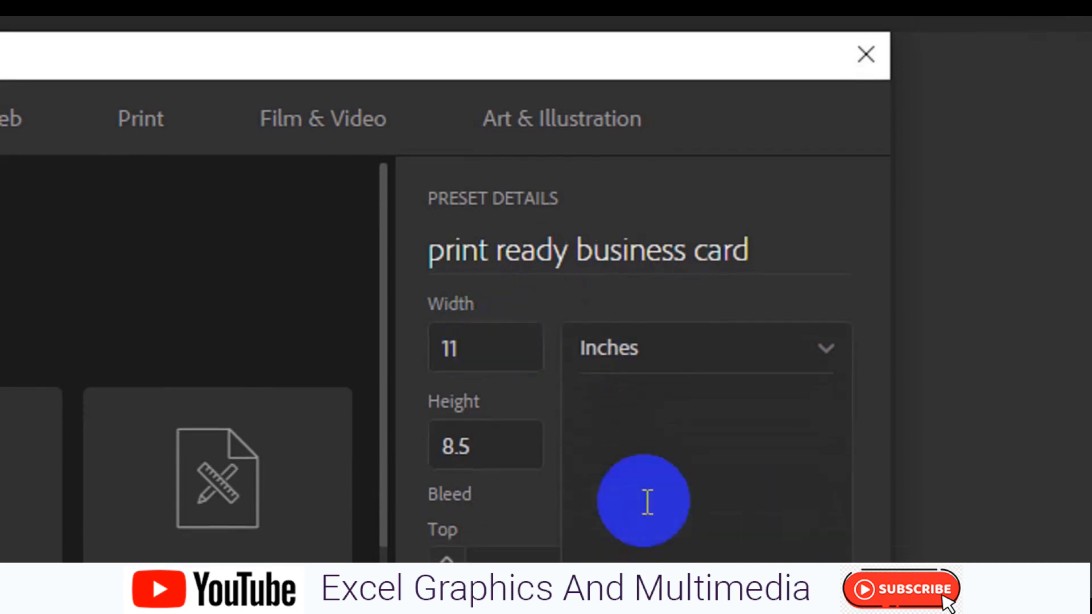
{"action": "left_click", "coordinate": [491, 337]}
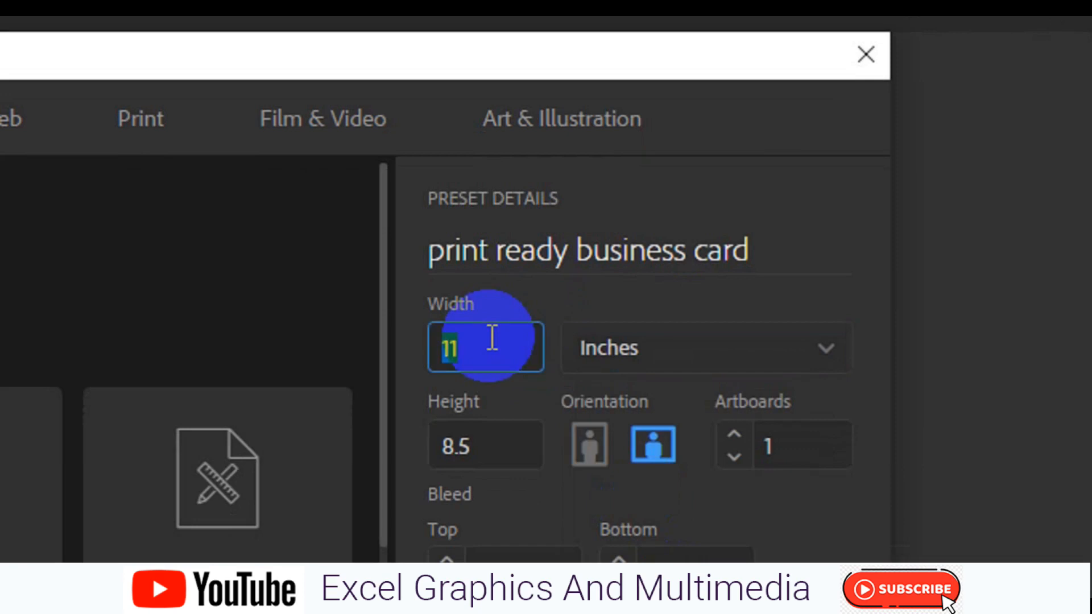
{"action": "type", "text": "3.5"}
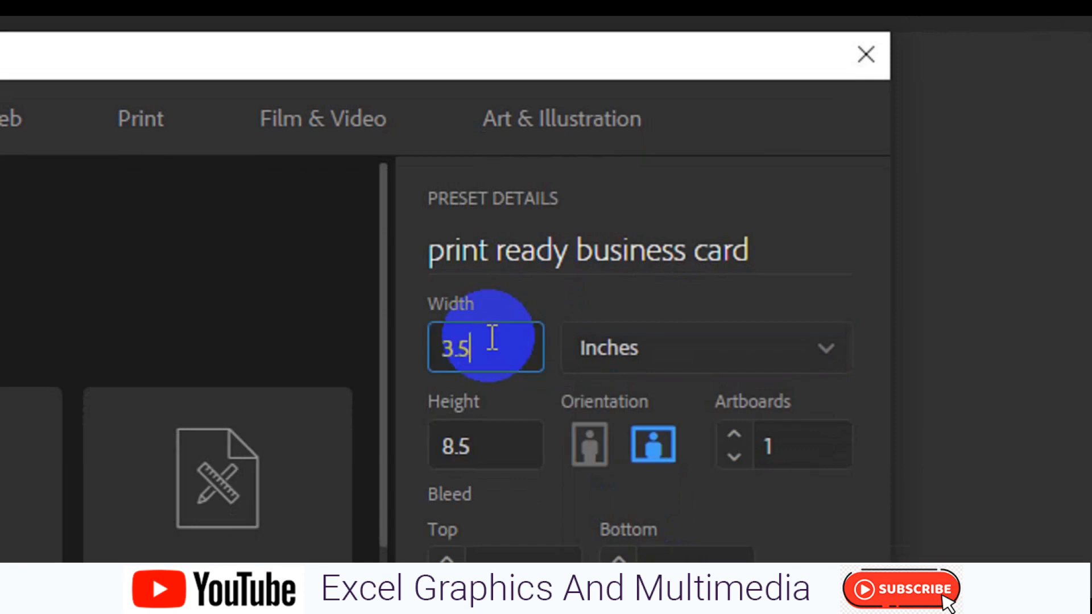
{"action": "left_click", "coordinate": [476, 454]}
{"action": "type", "text": "02"}
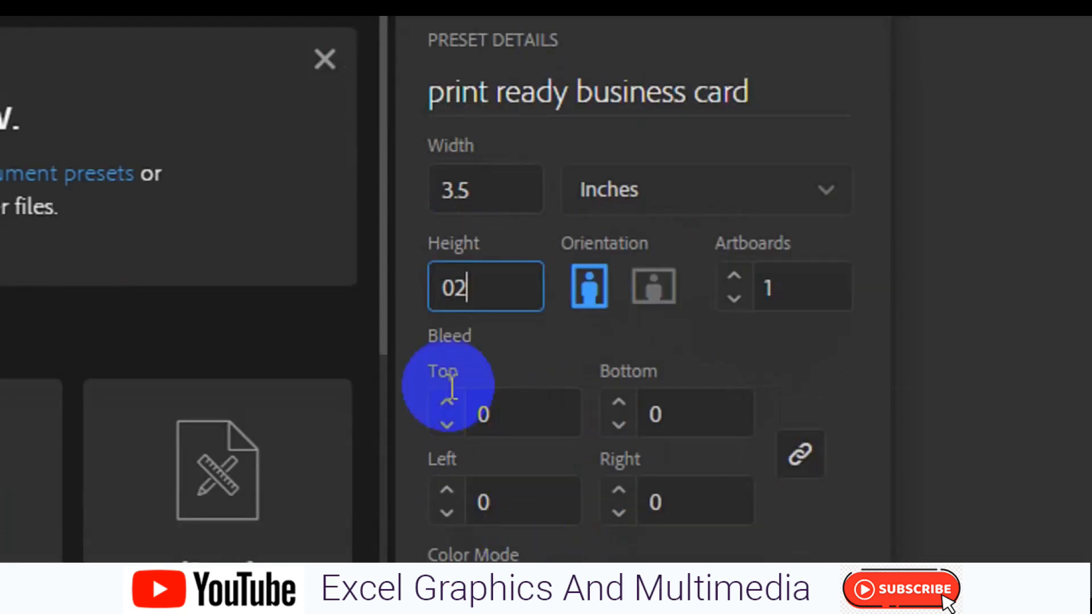
- Set a 0.125 in bleed on all sides, keep CMYK Color, and create the document
{"action": "left_click", "coordinate": [505, 362]}
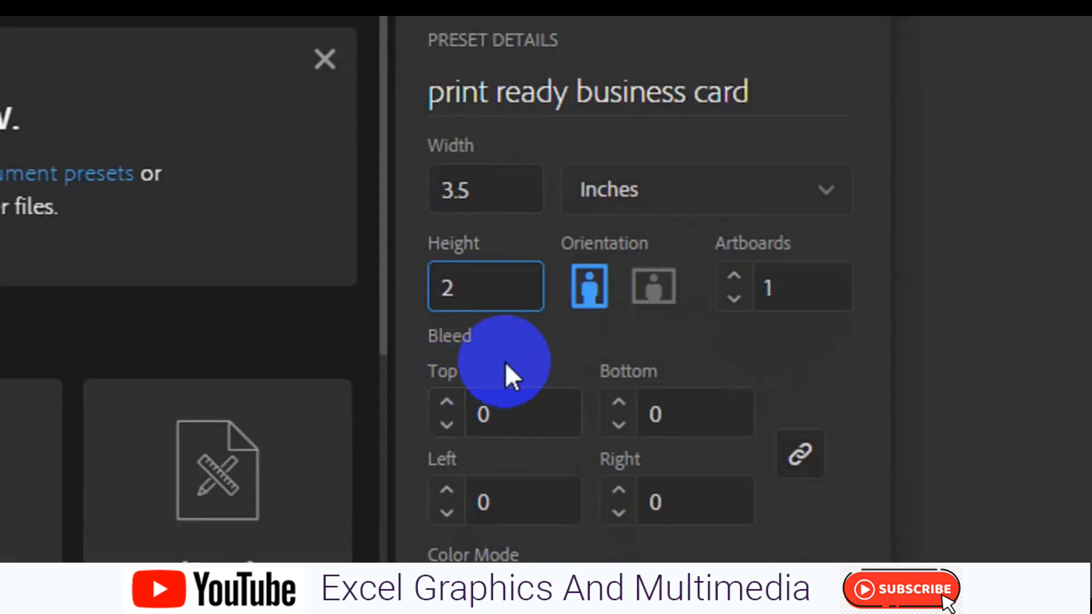
{"action": "left_click", "coordinate": [447, 403]}
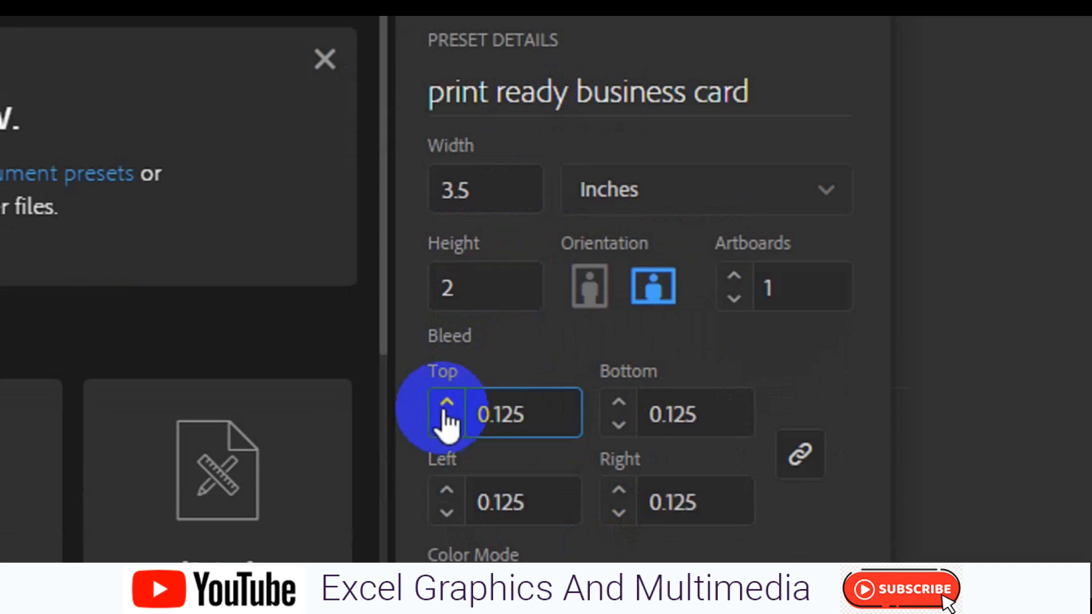
{"action": "left_click", "coordinate": [557, 407]}
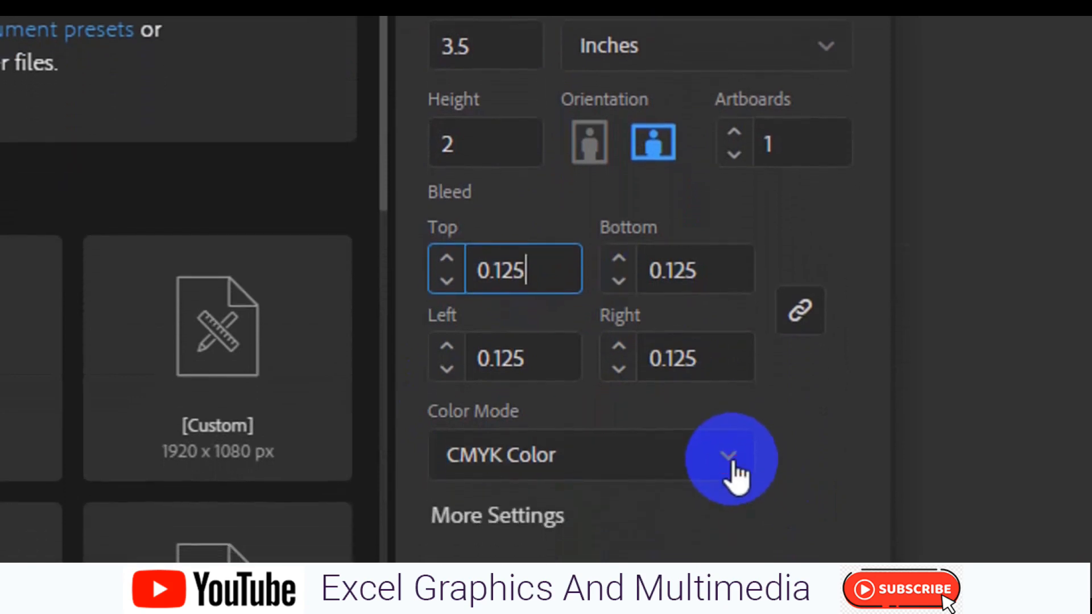
{"action": "left_click", "coordinate": [734, 458]}
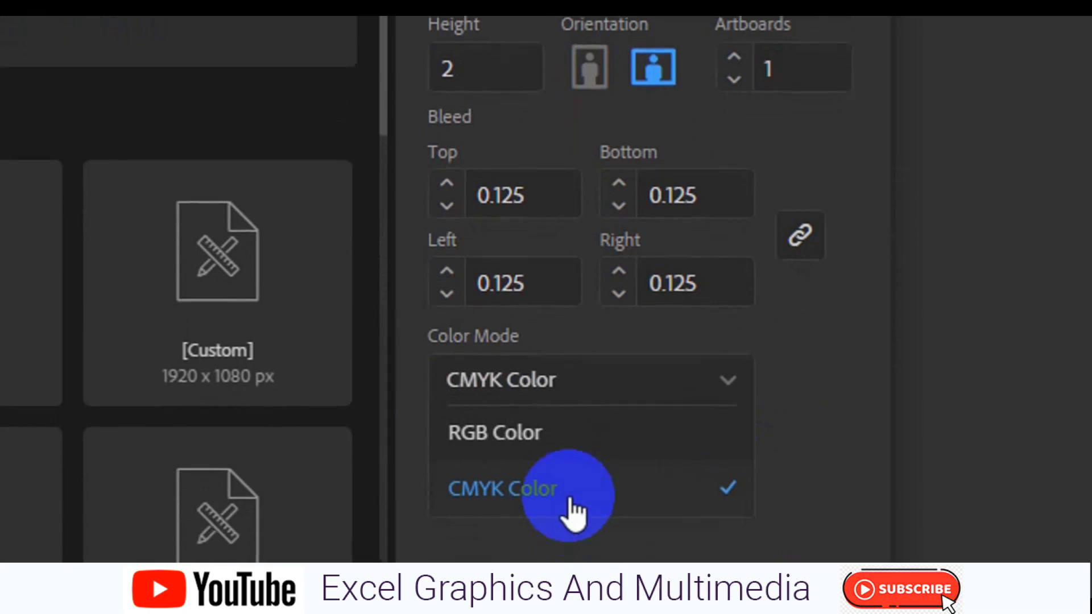
{"action": "left_click", "coordinate": [571, 501]}
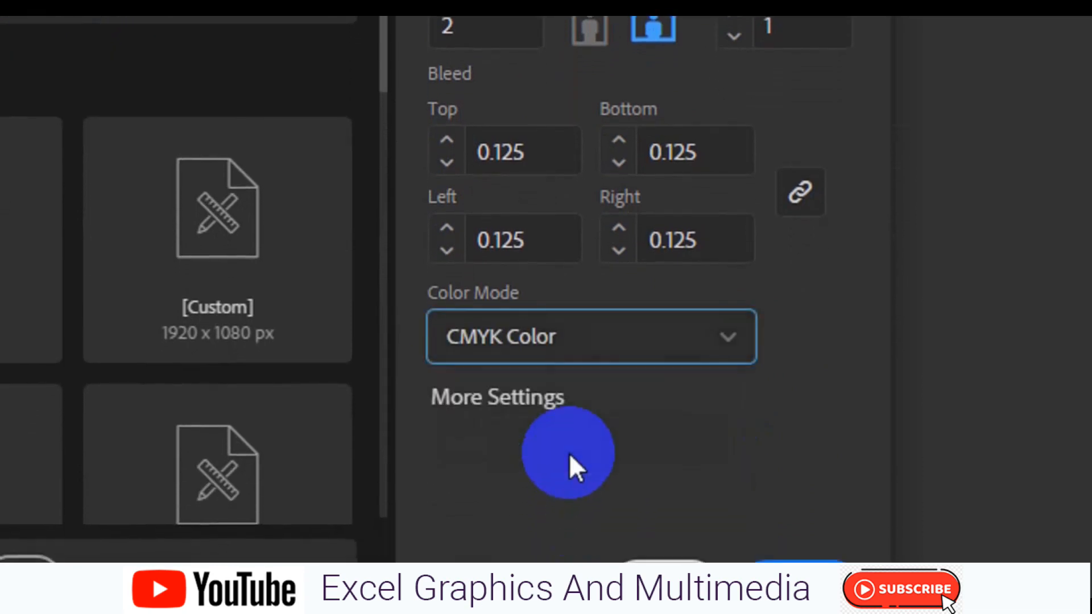
{"action": "left_click", "coordinate": [798, 534]}
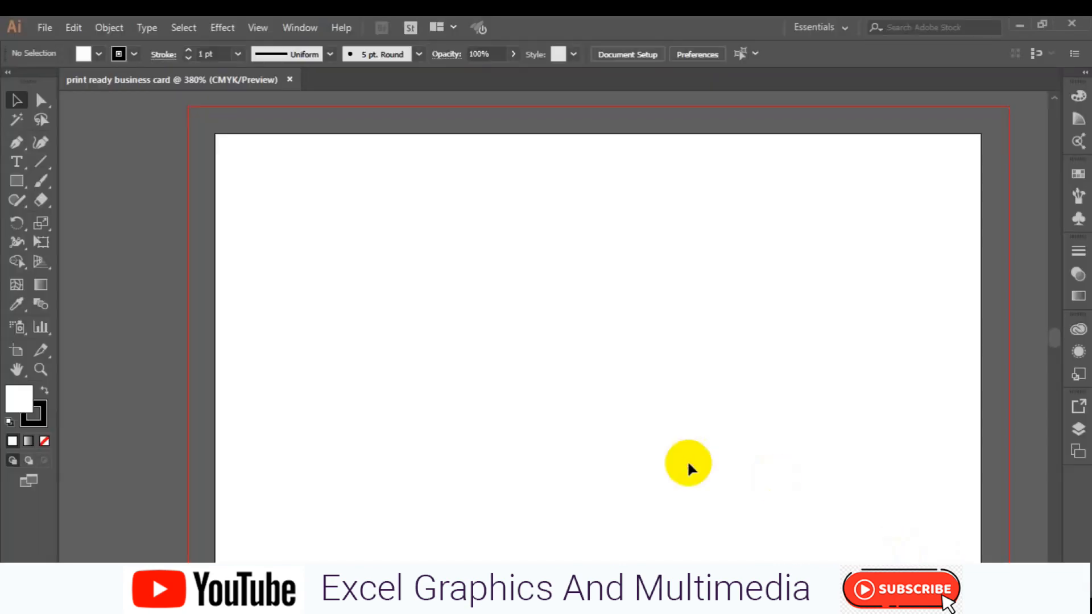
- Zoom out to 200% and pan so the artboard sits centred in the window
{"action": "key", "text": "ctrl+minus"}
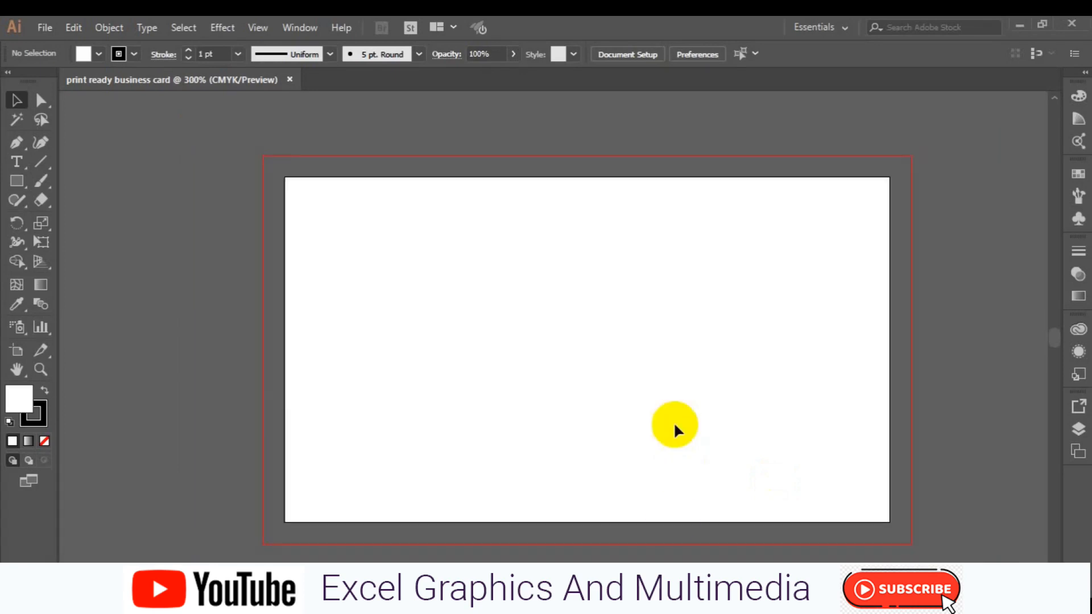
{"action": "key", "text": "ctrl+minus"}
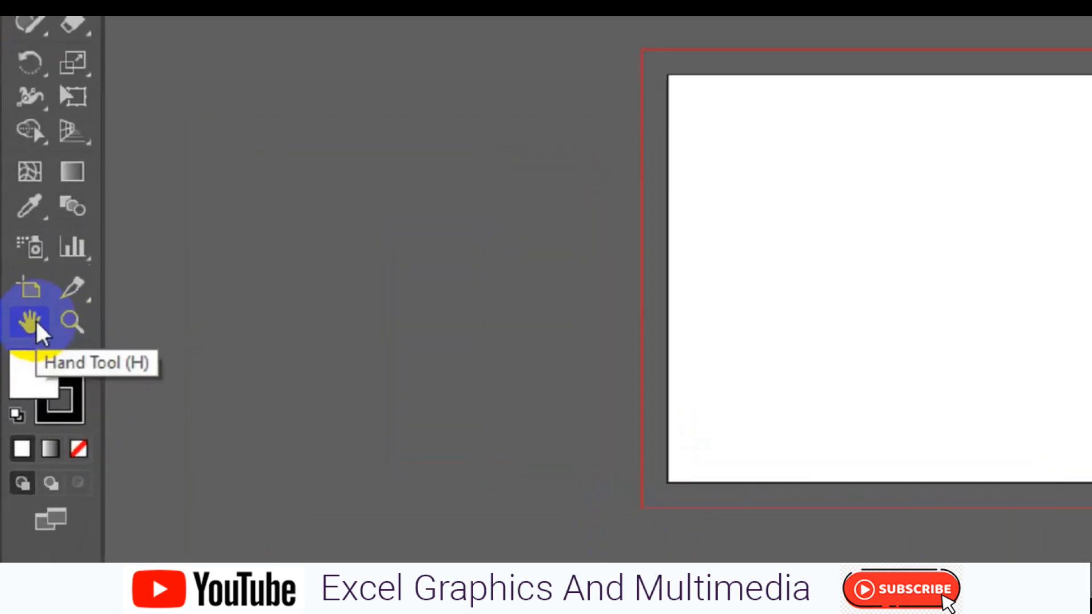
{"action": "left_click", "coordinate": [19, 372]}
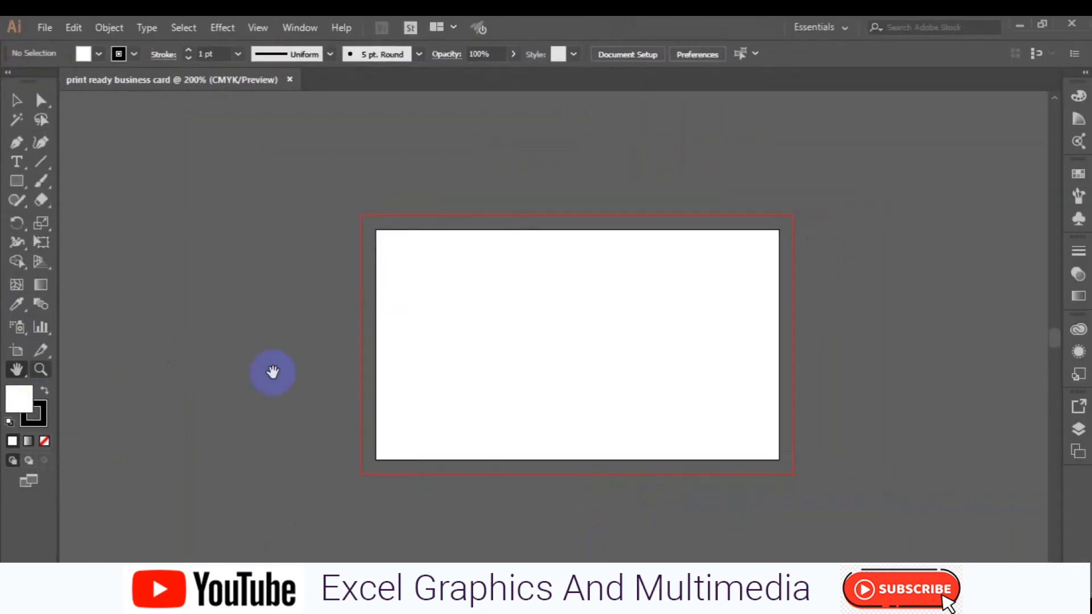
{"action": "left_click", "coordinate": [643, 404]}
{"action": "left_click_drag", "start_coordinate": [561, 408], "coordinate": [488, 360]}
{"action": "left_click", "coordinate": [312, 393]}
{"action": "left_click", "coordinate": [15, 183]}
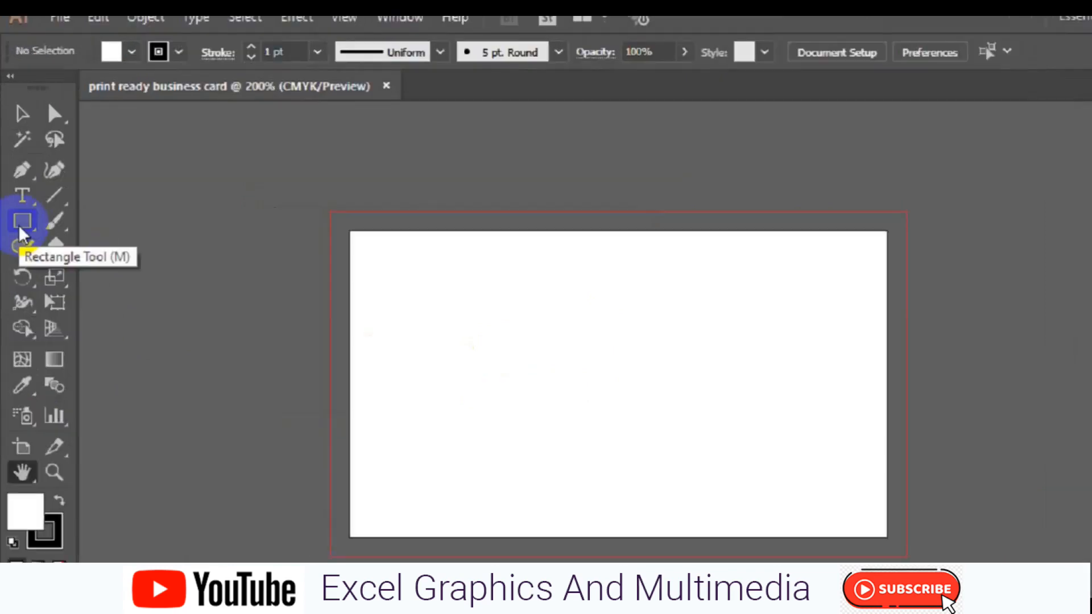
{"action": "left_click", "coordinate": [28, 309]}
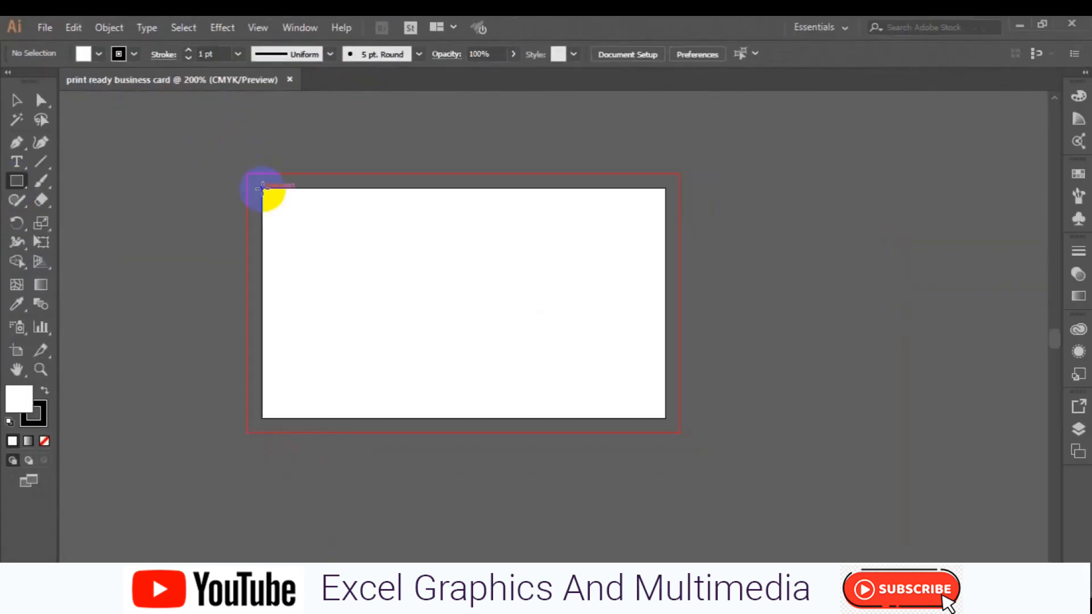
{"action": "left_click_drag", "start_coordinate": [262, 189], "coordinate": [355, 260]}
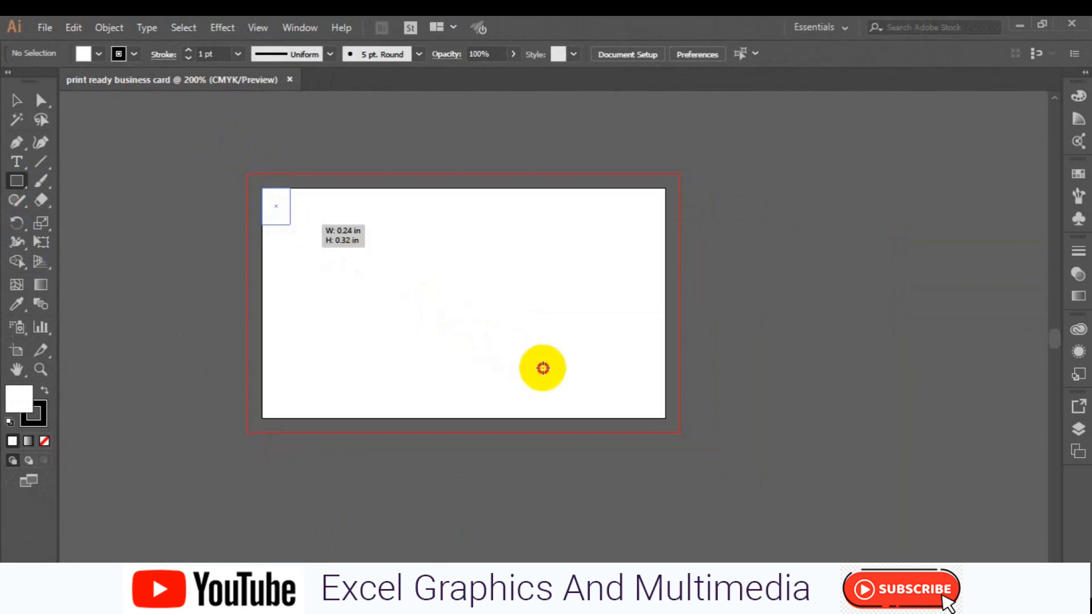
{"action": "mouse_move", "coordinate": [590, 376]}
{"action": "left_mouse_down"}
{"action": "mouse_move", "coordinate": [654, 397]}
{"action": "mouse_move", "coordinate": [667, 418]}
{"action": "left_mouse_up"}
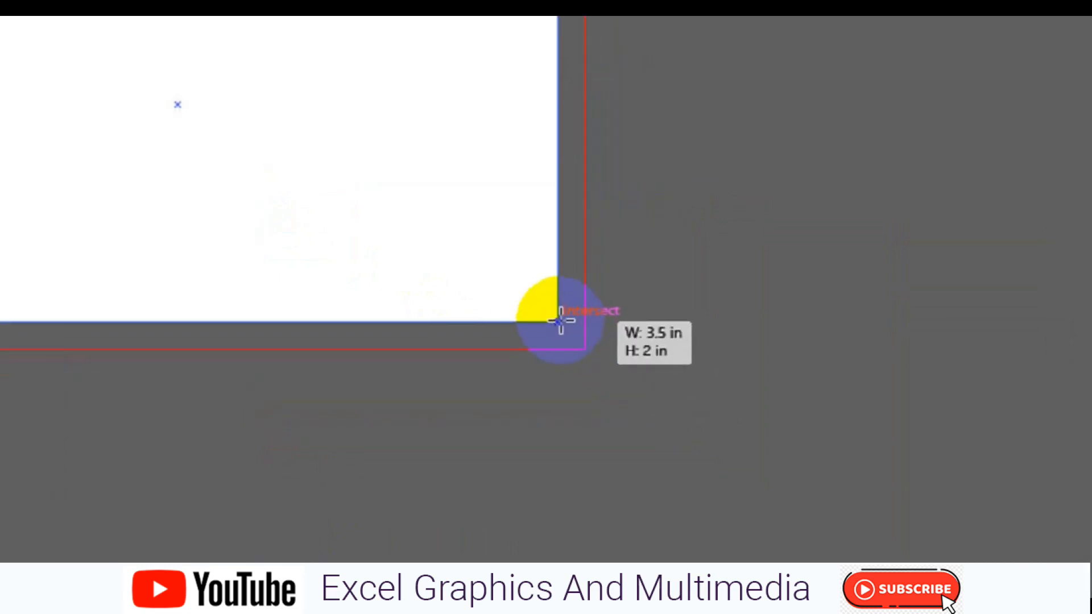
{"action": "left_click_drag", "start_coordinate": [560, 321], "coordinate": [546, 308]}
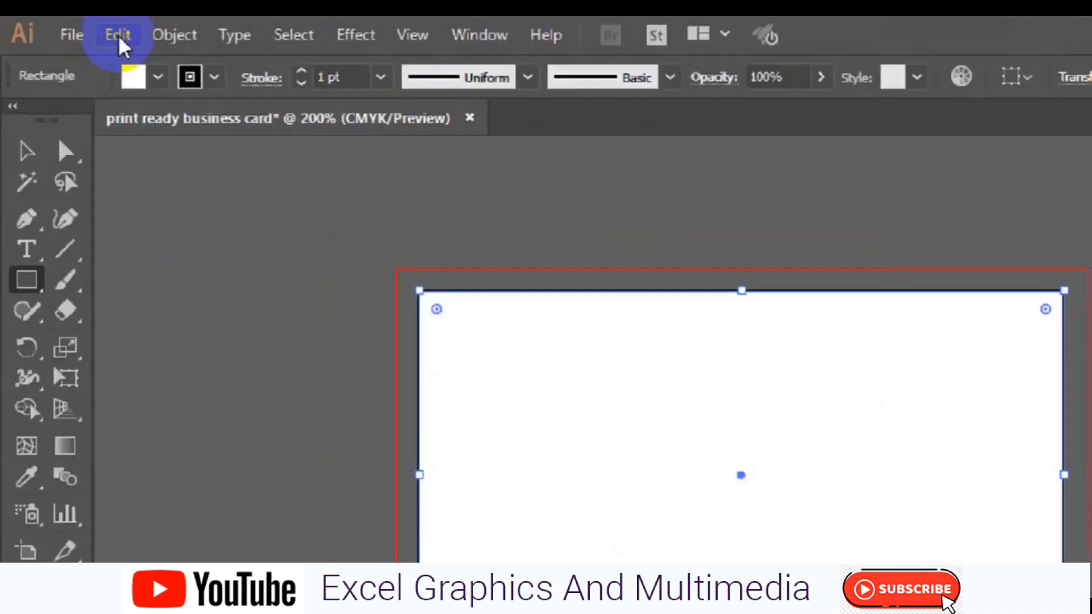
{"action": "left_click", "coordinate": [149, 44]}
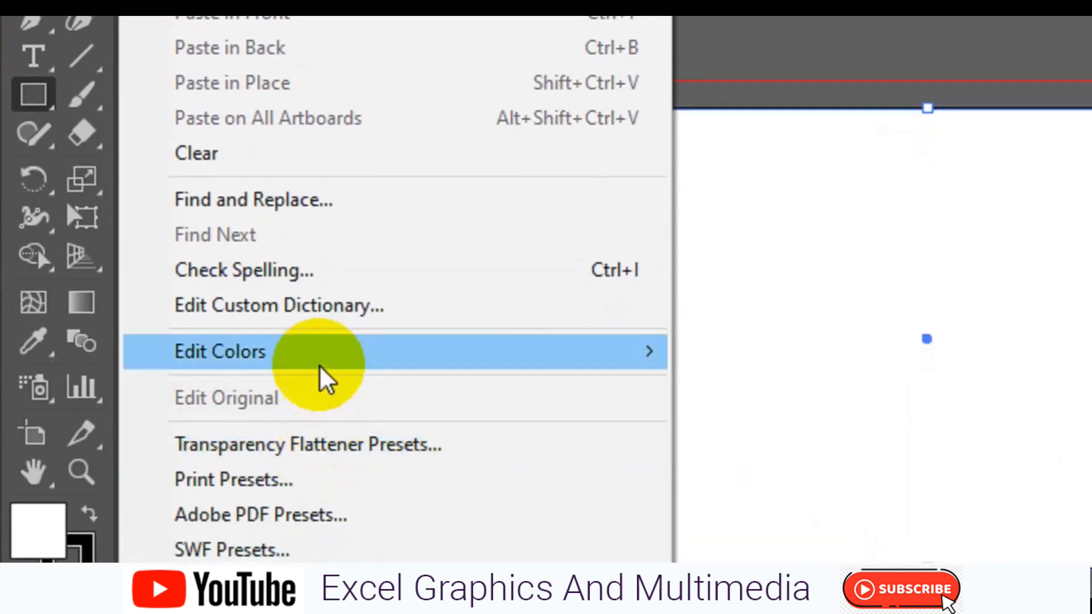
{"action": "mouse_move", "coordinate": [321, 364]}
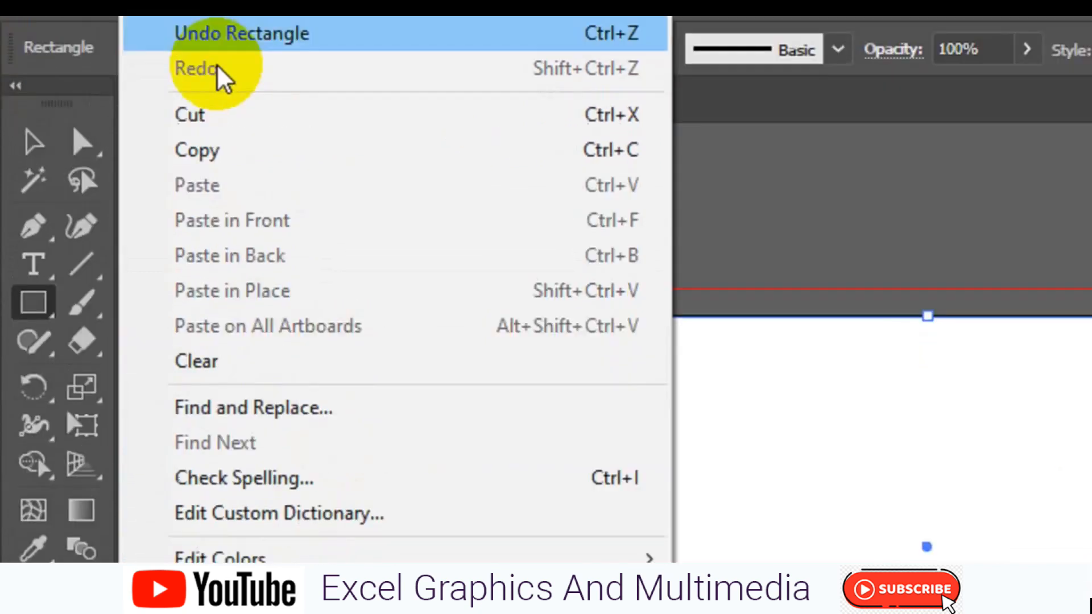
{"action": "left_click", "coordinate": [149, 44]}
{"action": "left_click", "coordinate": [144, 48]}
{"action": "left_click", "coordinate": [146, 50]}
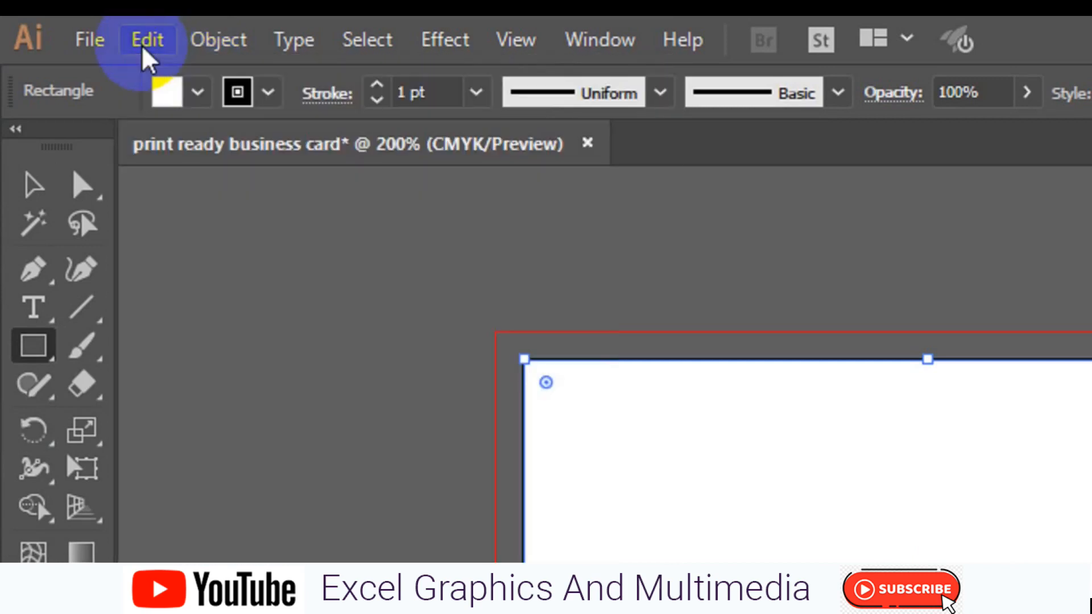
{"action": "left_click", "coordinate": [147, 51]}
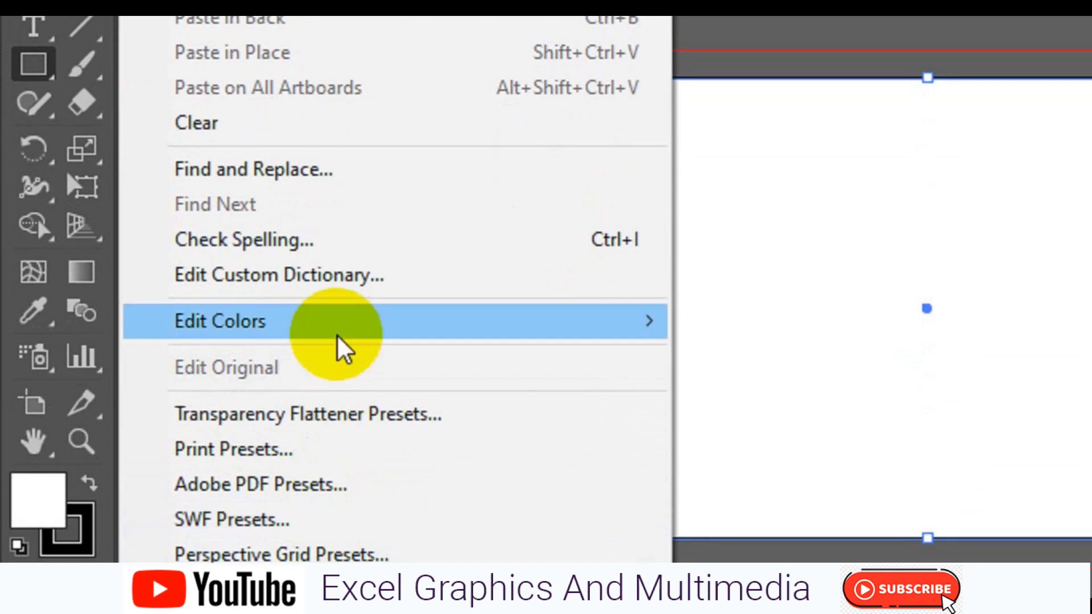
{"action": "mouse_move", "coordinate": [337, 326]}
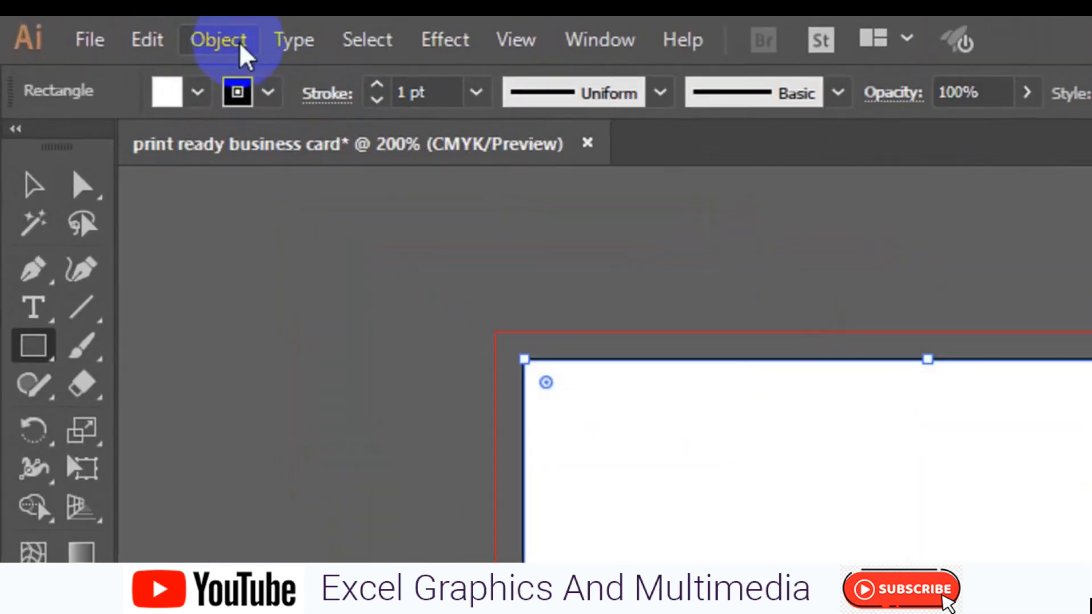
- Apply Object > Path > Offset Path with a -0.125 in offset to the card rectangle
{"action": "left_click", "coordinate": [242, 48]}
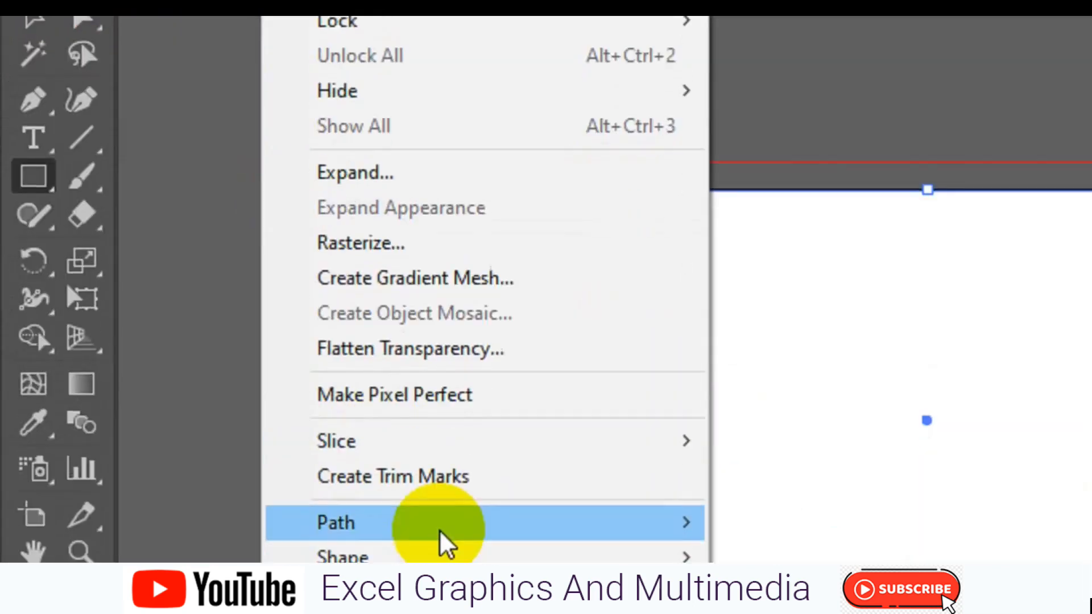
{"action": "mouse_move", "coordinate": [442, 543]}
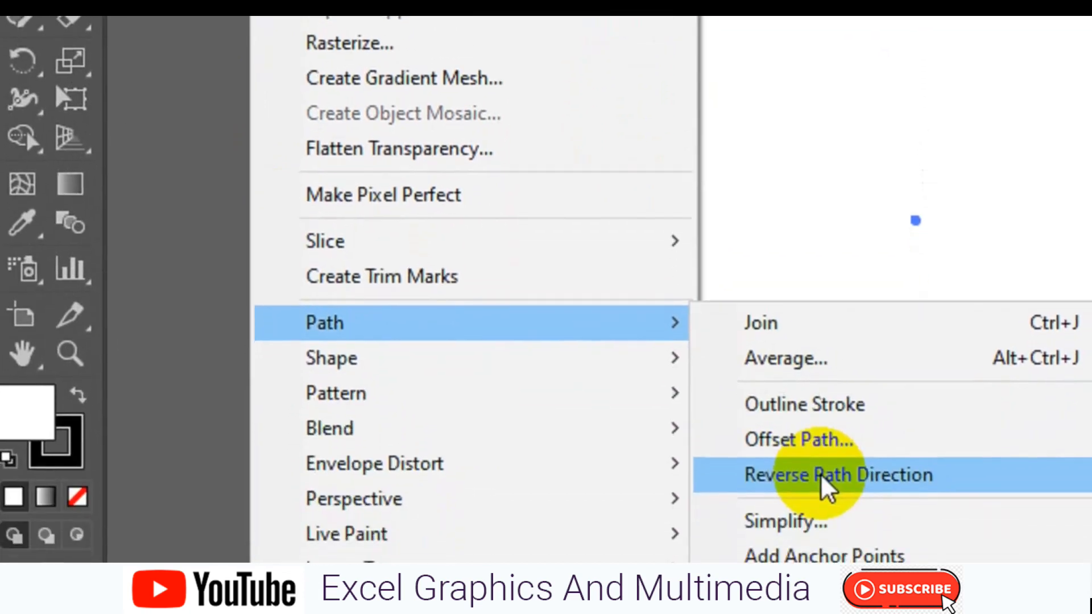
{"action": "left_click", "coordinate": [819, 441]}
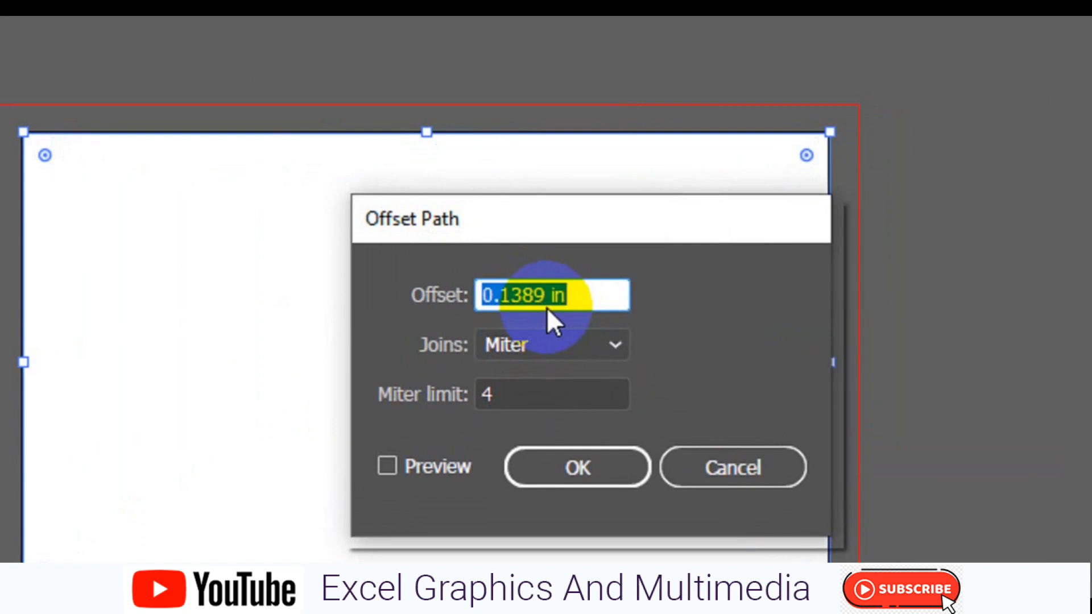
{"action": "left_click", "coordinate": [392, 451]}
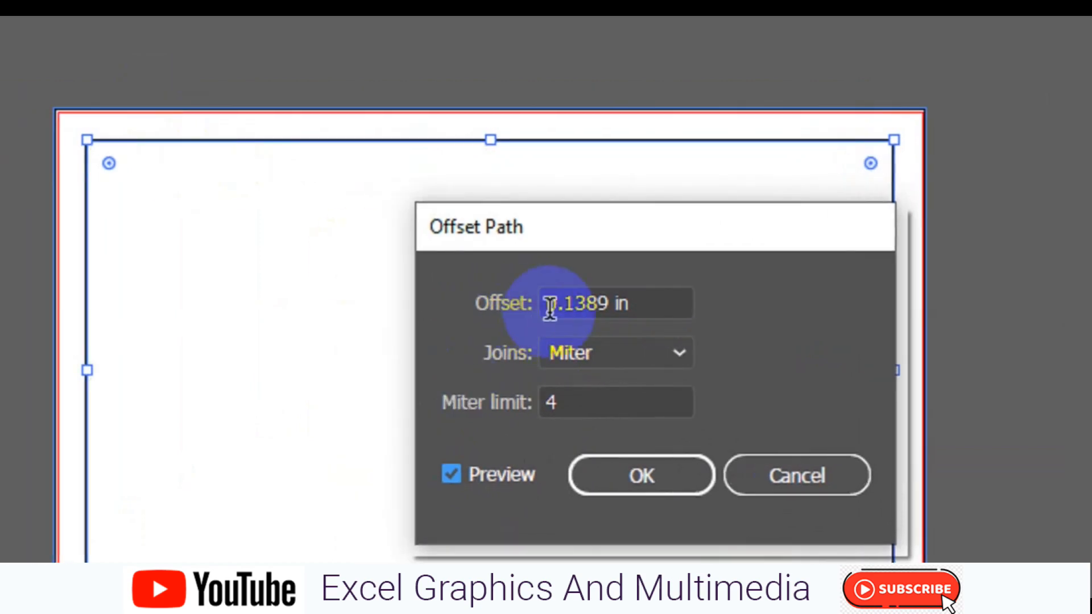
{"action": "left_click", "coordinate": [549, 304]}
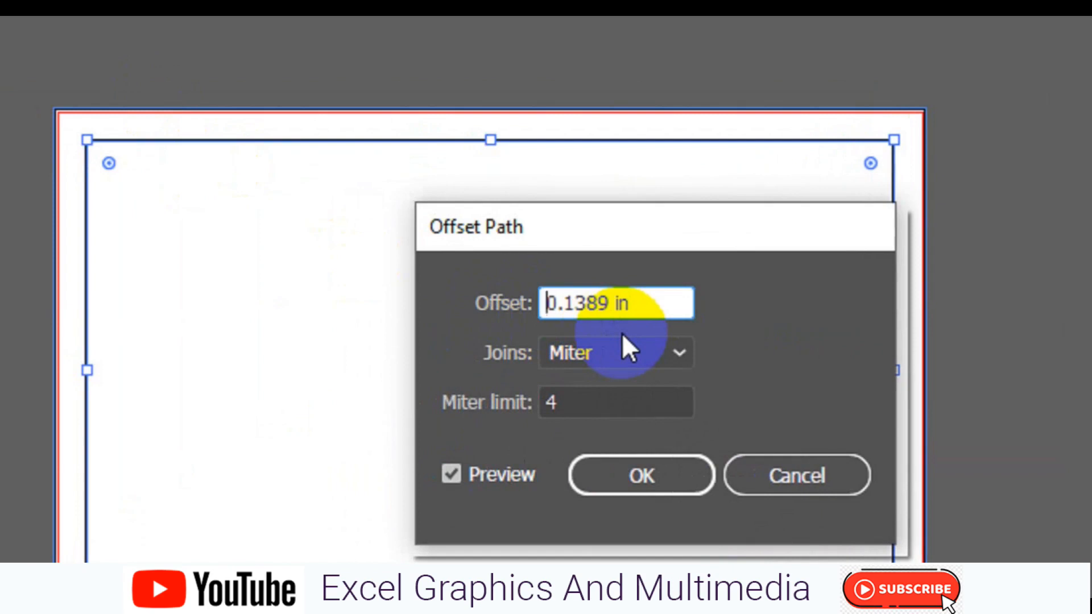
{"action": "type", "text": "-"}
{"action": "key", "text": "Right"}
{"action": "key", "text": "Right"}
{"action": "key", "text": "Right"}
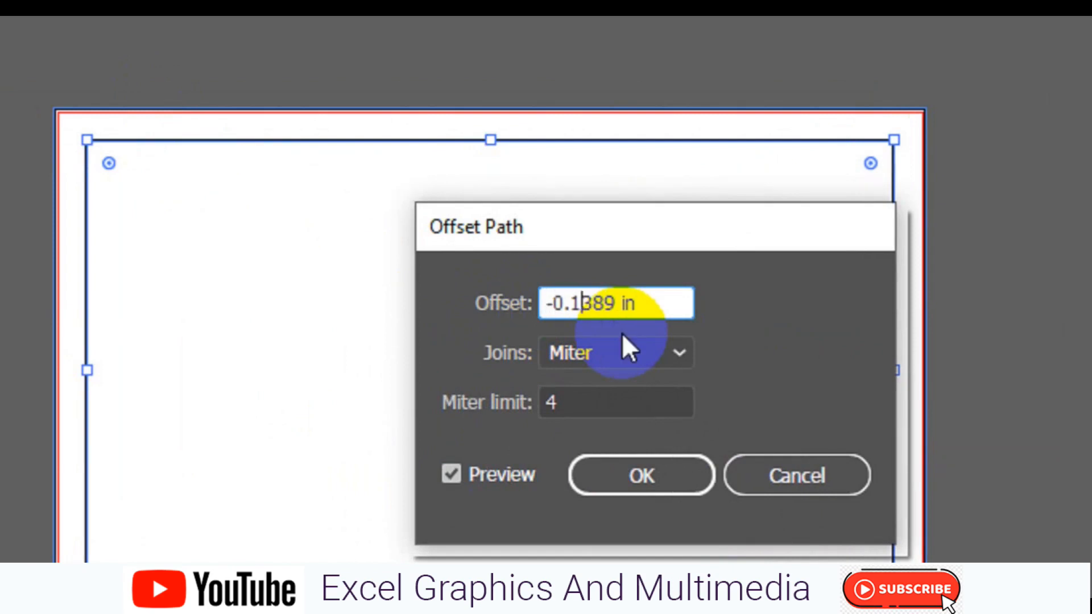
{"action": "key", "text": "shift+Right"}
{"action": "key", "text": "shift+Right"}
{"action": "key", "text": "shift+Right"}
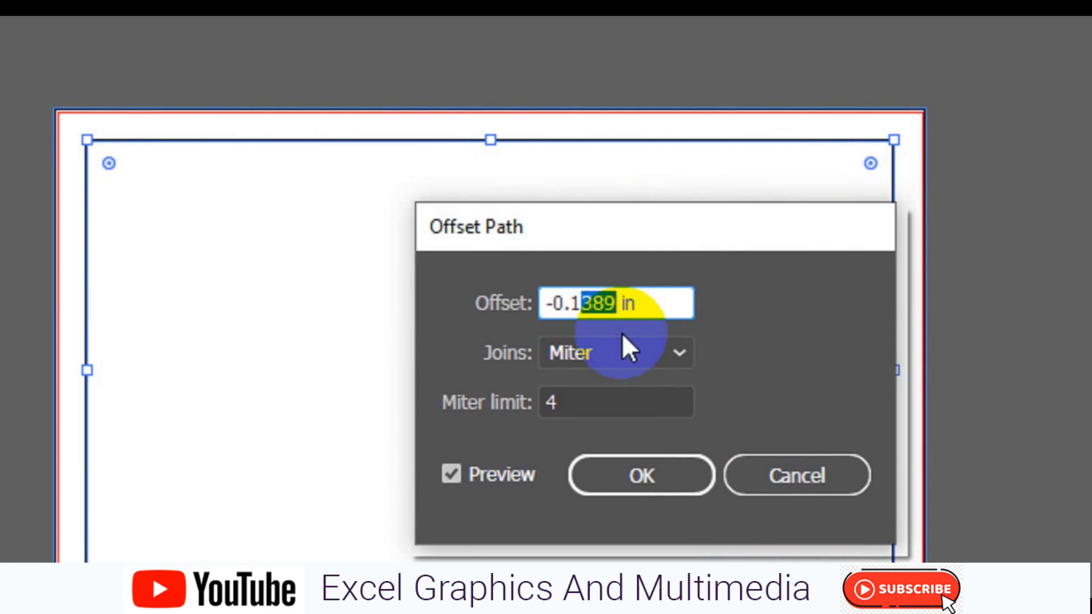
{"action": "type", "text": "25"}
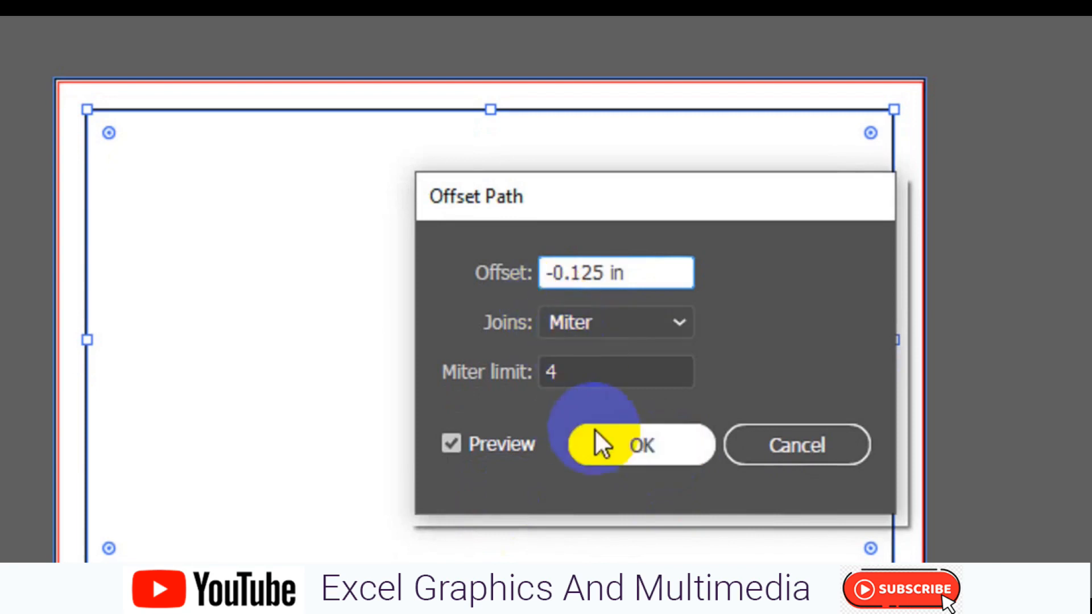
{"action": "left_click", "coordinate": [605, 442]}
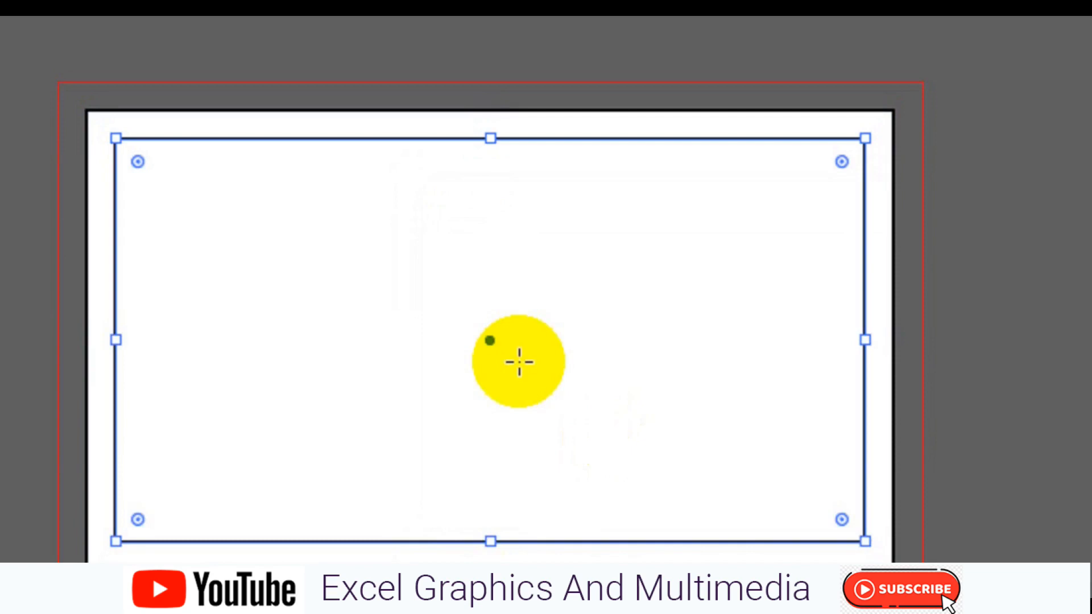
- Convert the inset rectangle into a guide, then select the card's background rectangle
{"action": "right_click", "coordinate": [520, 362]}
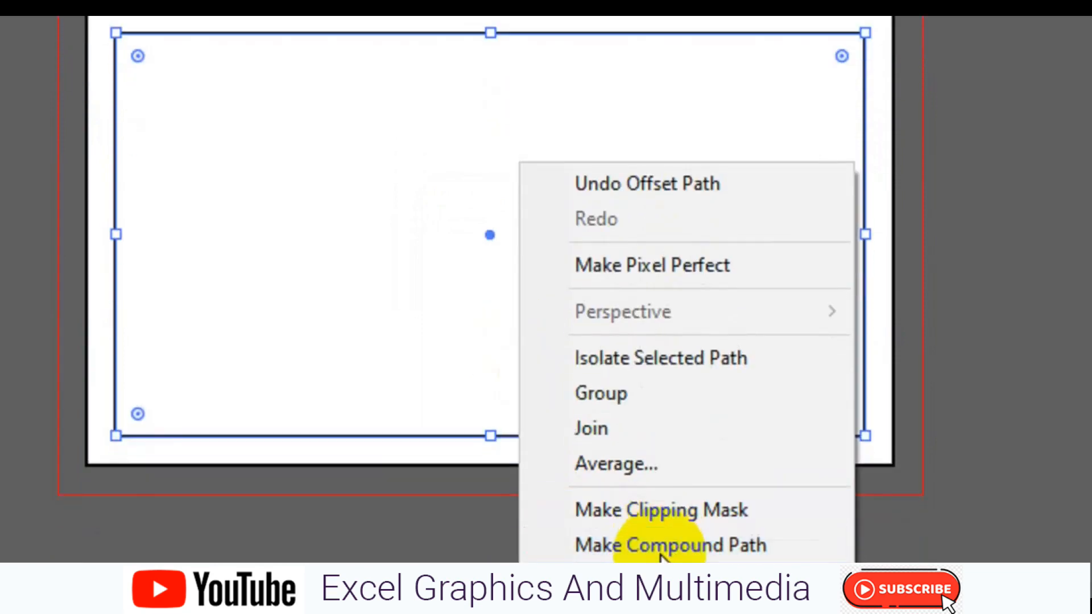
{"action": "left_click", "coordinate": [662, 546]}
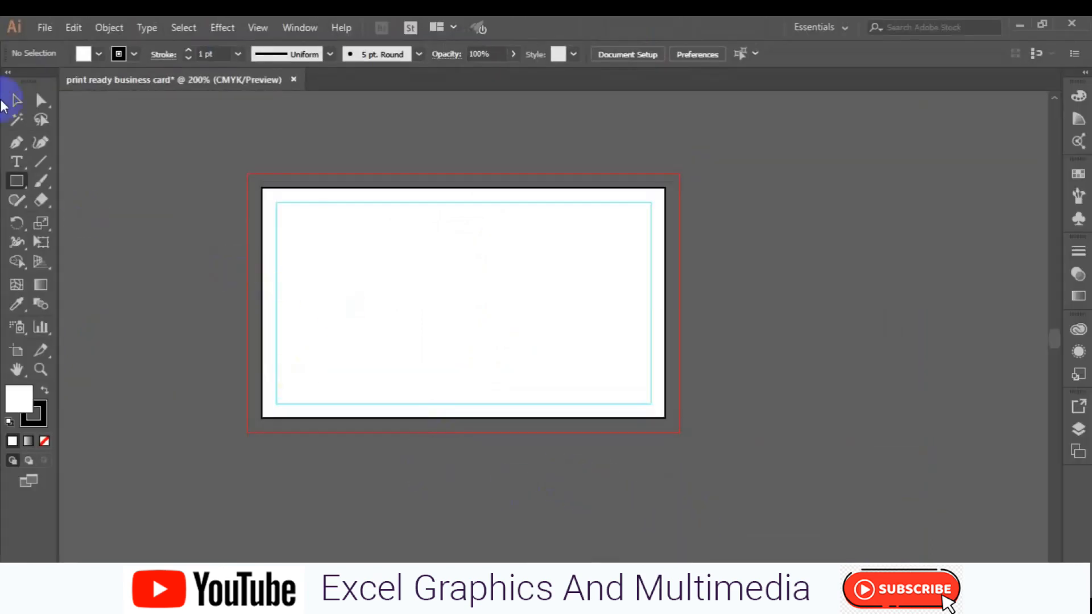
{"action": "left_click", "coordinate": [17, 100]}
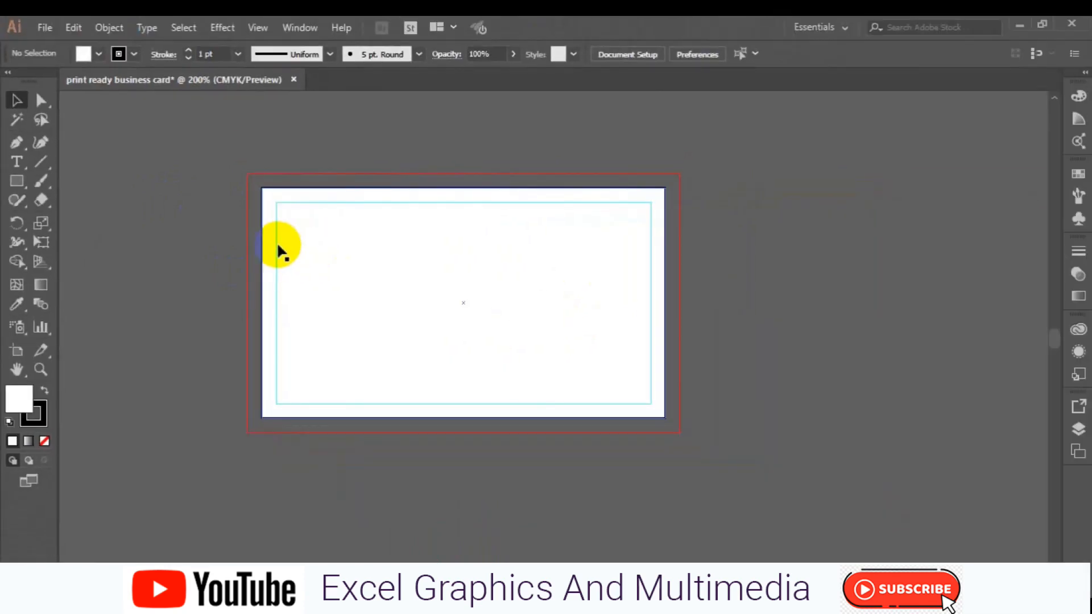
{"action": "key", "text": "ctrl+z"}
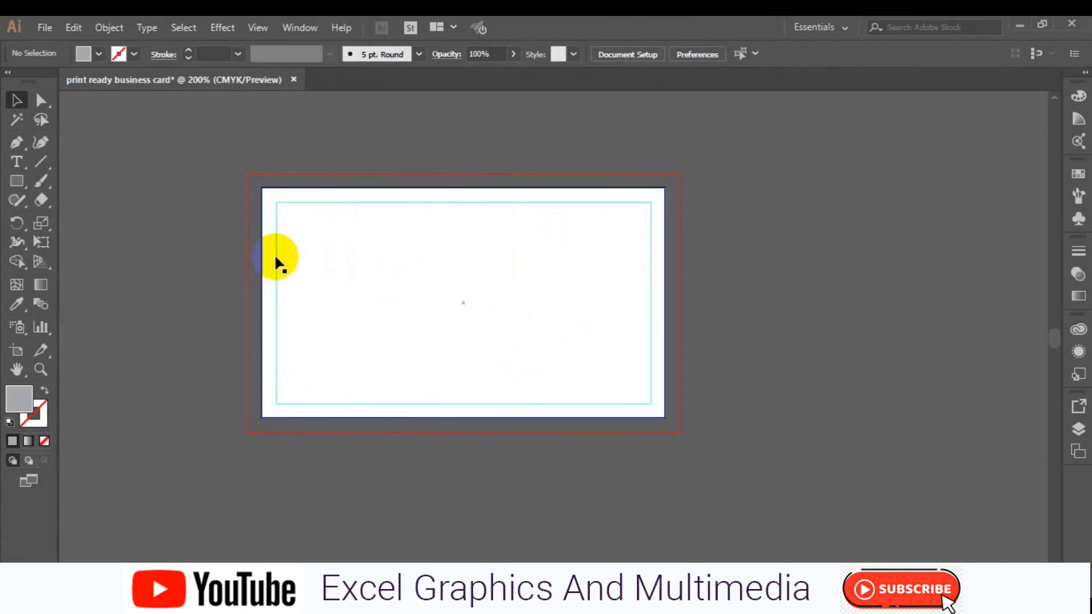
{"action": "left_click", "coordinate": [374, 297]}
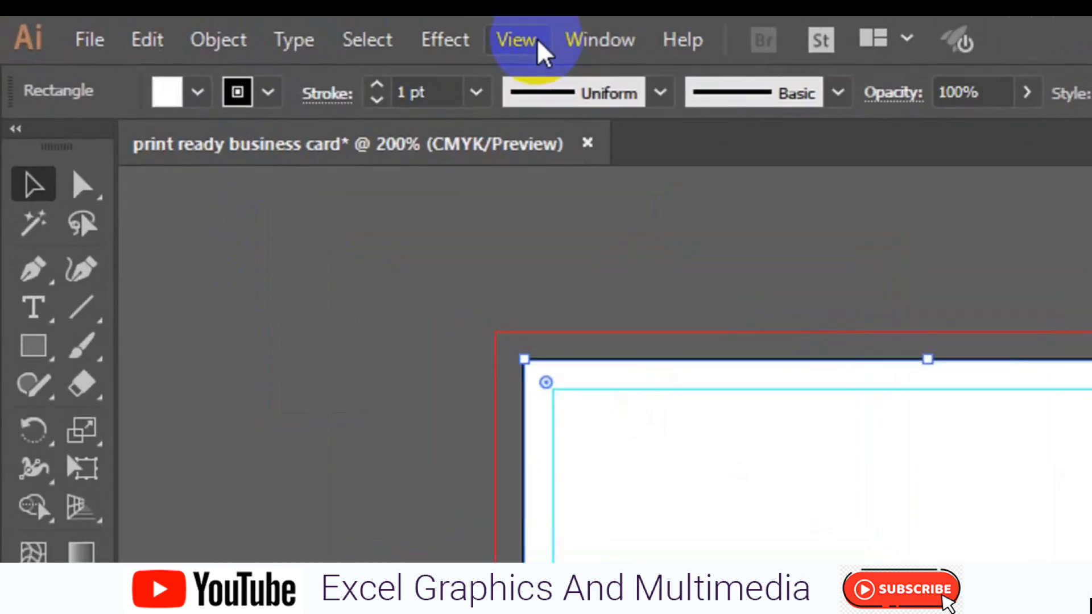
- Show the rulers and drag a horizontal guide down to the card's middle
{"action": "left_click", "coordinate": [516, 40]}
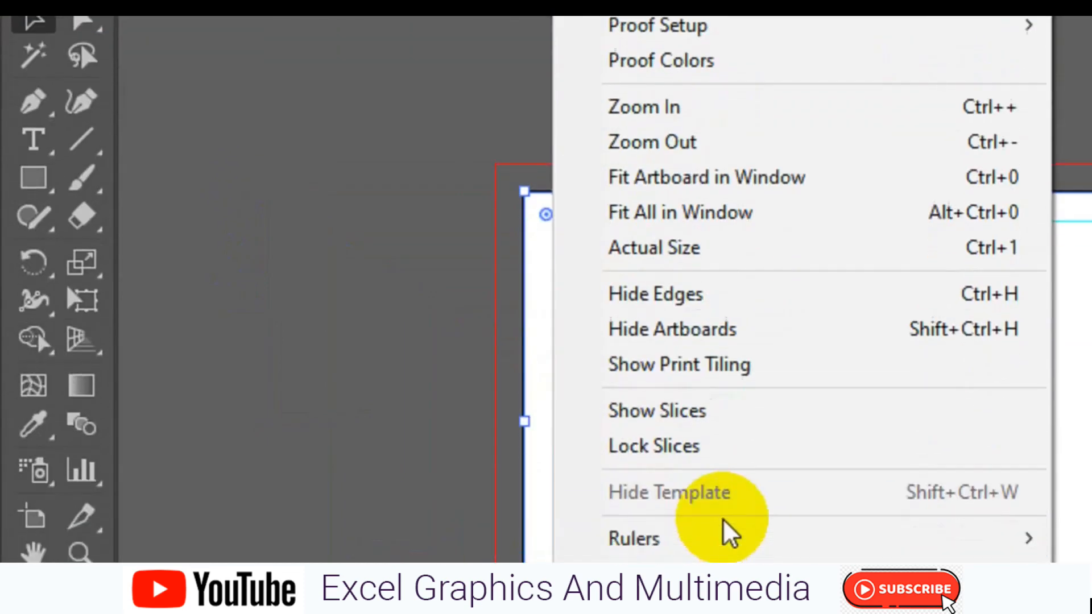
{"action": "mouse_move", "coordinate": [725, 538]}
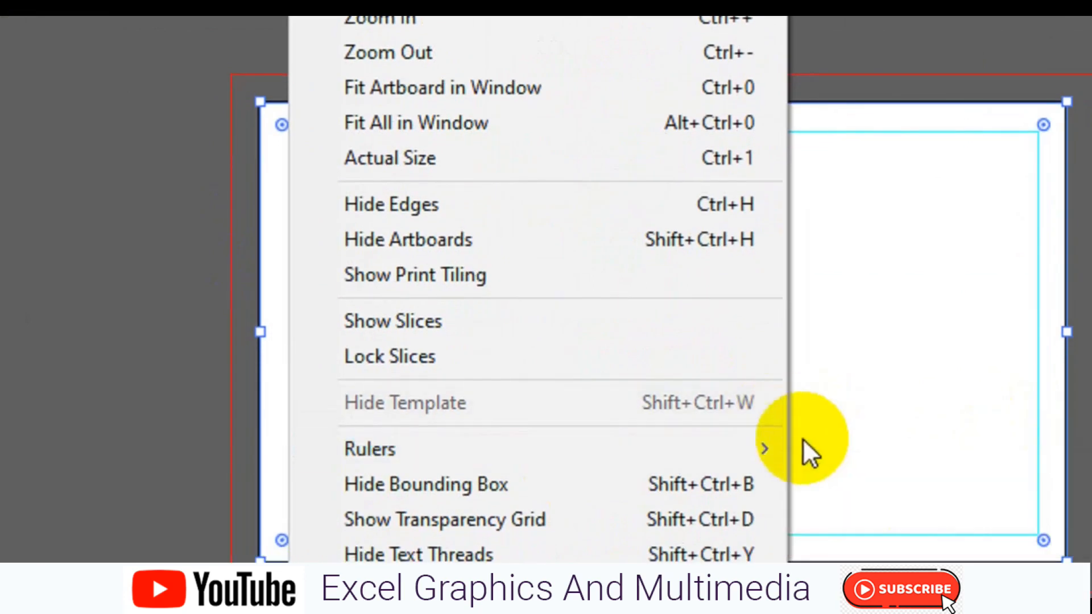
{"action": "mouse_move", "coordinate": [725, 453]}
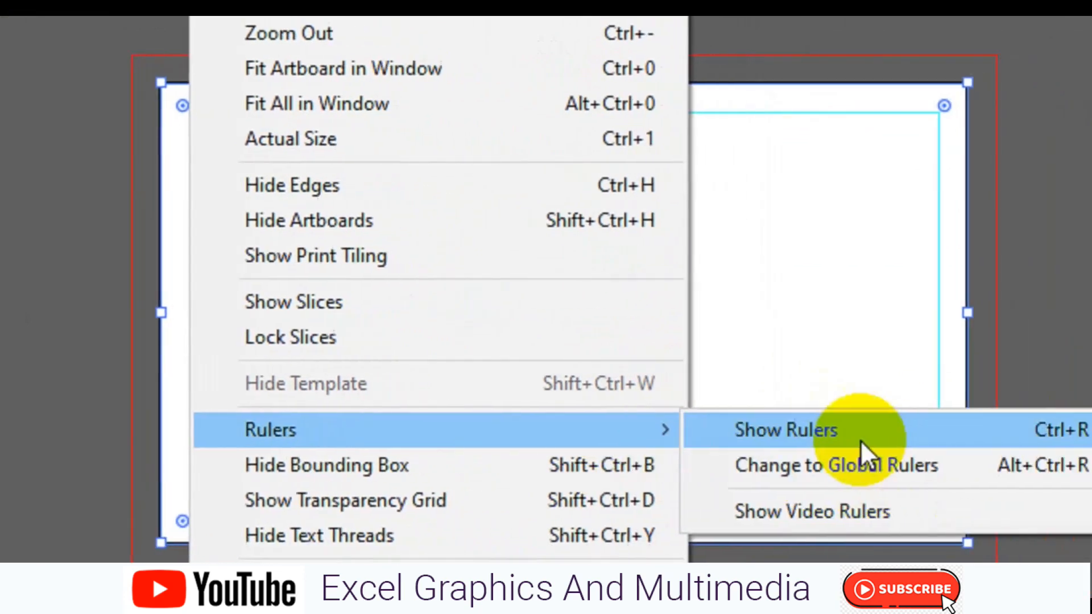
{"action": "left_click", "coordinate": [856, 438]}
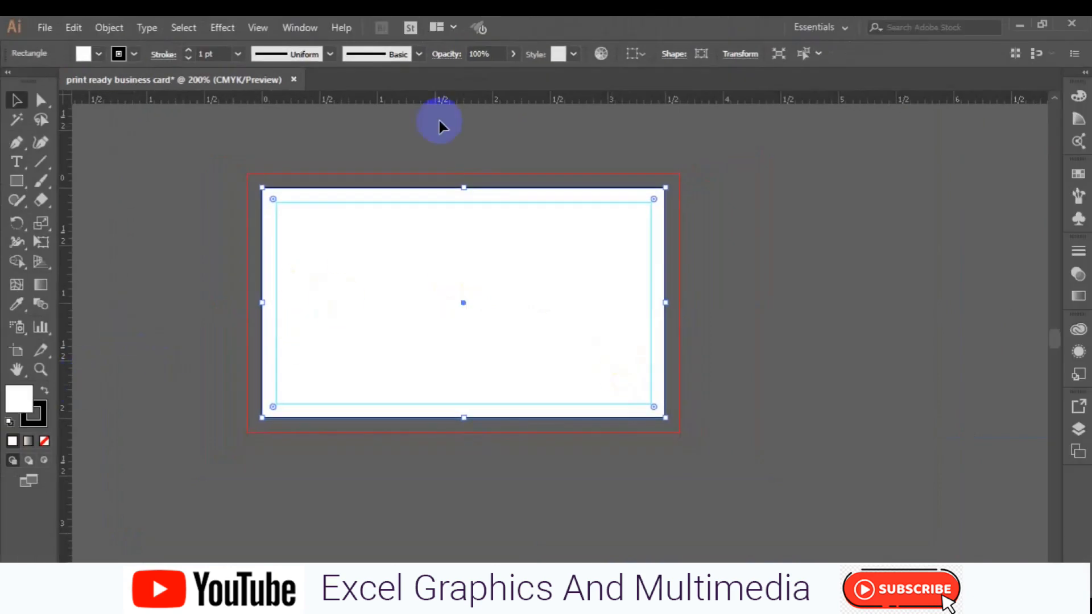
{"action": "left_click_drag", "start_coordinate": [451, 99], "coordinate": [471, 299]}
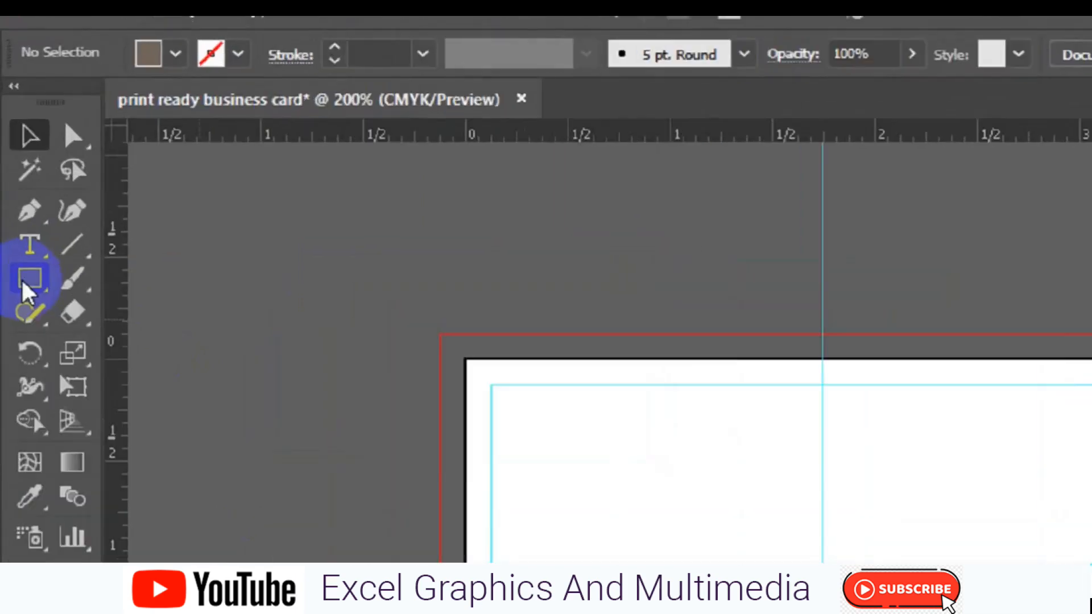
- Draw a six-sided polygon at the guide crossing and enlarge it to about 1.99 × 2.29 in
{"action": "left_click", "coordinate": [15, 183]}
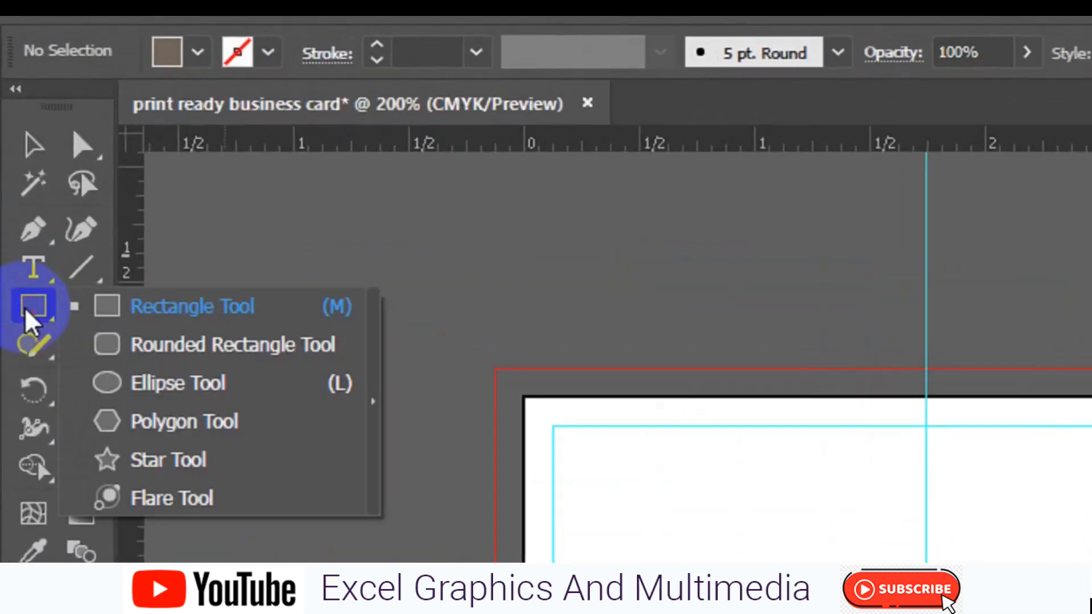
{"action": "left_click", "coordinate": [155, 421]}
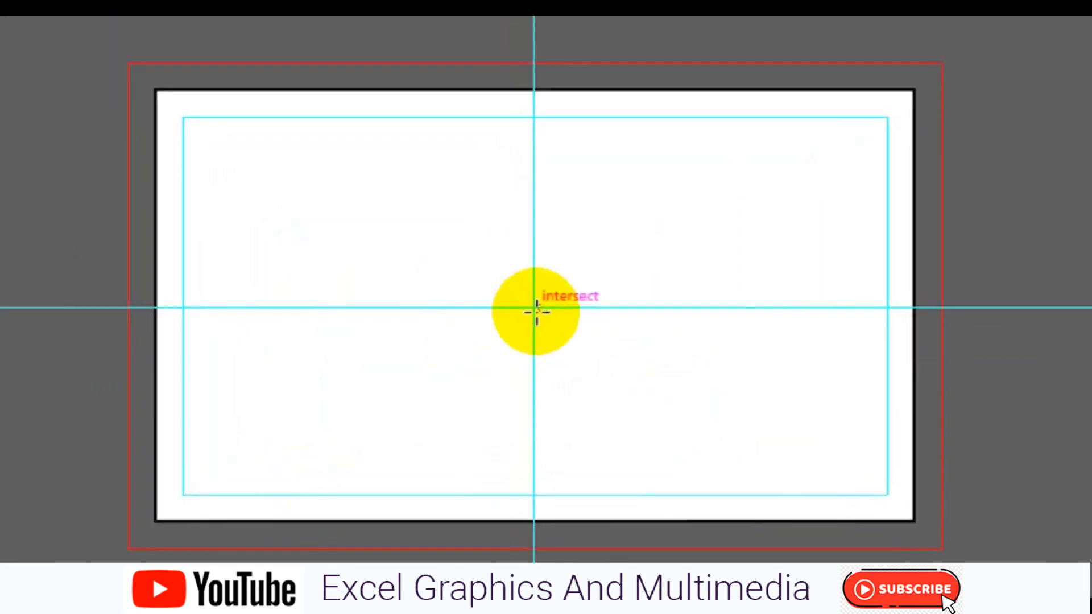
{"action": "left_click", "coordinate": [534, 308]}
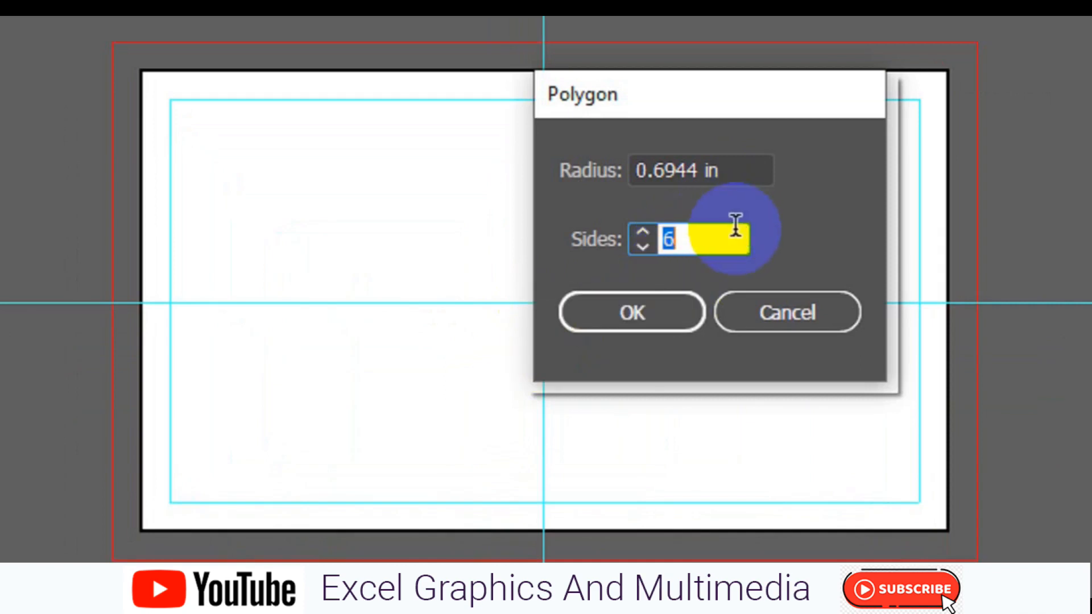
{"action": "left_click", "coordinate": [673, 307]}
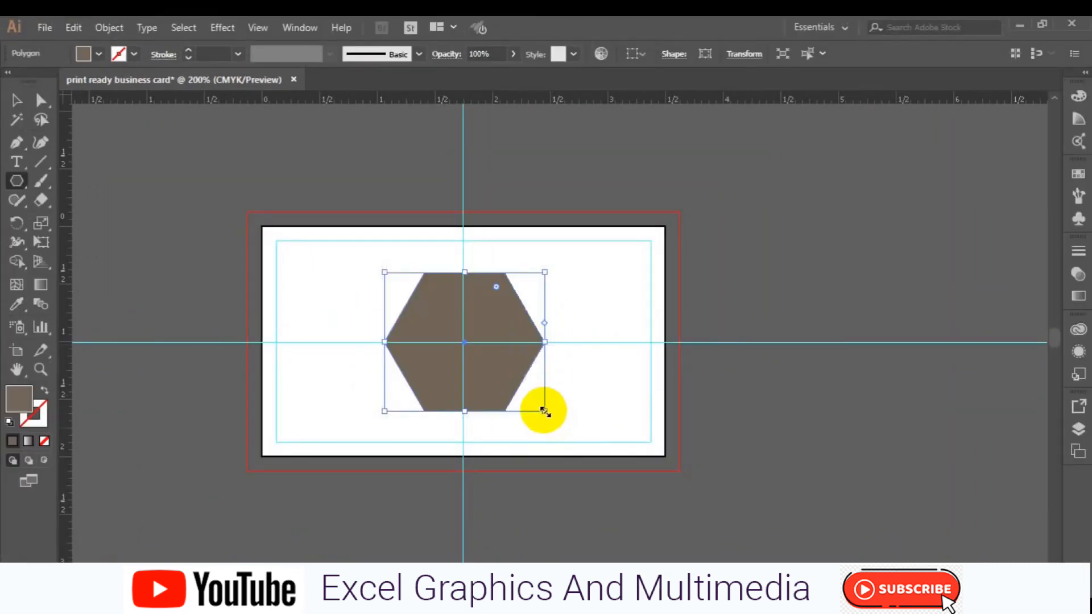
{"action": "left_click_drag", "start_coordinate": [544, 412], "coordinate": [627, 455]}
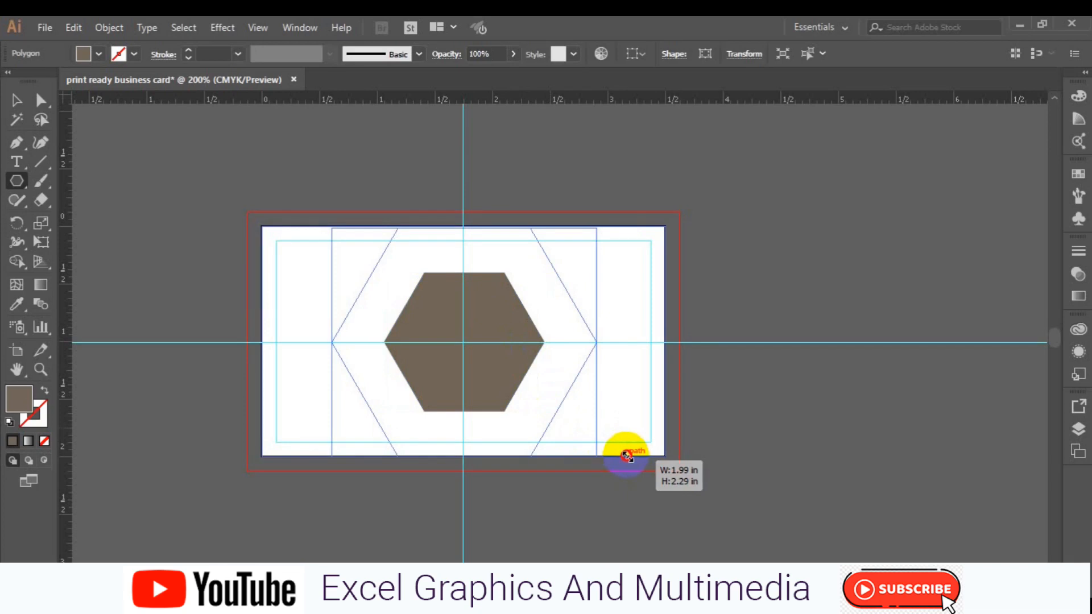
{"action": "left_click_drag", "start_coordinate": [627, 456], "coordinate": [626, 455]}
{"action": "left_click_drag", "start_coordinate": [626, 454], "coordinate": [626, 455]}
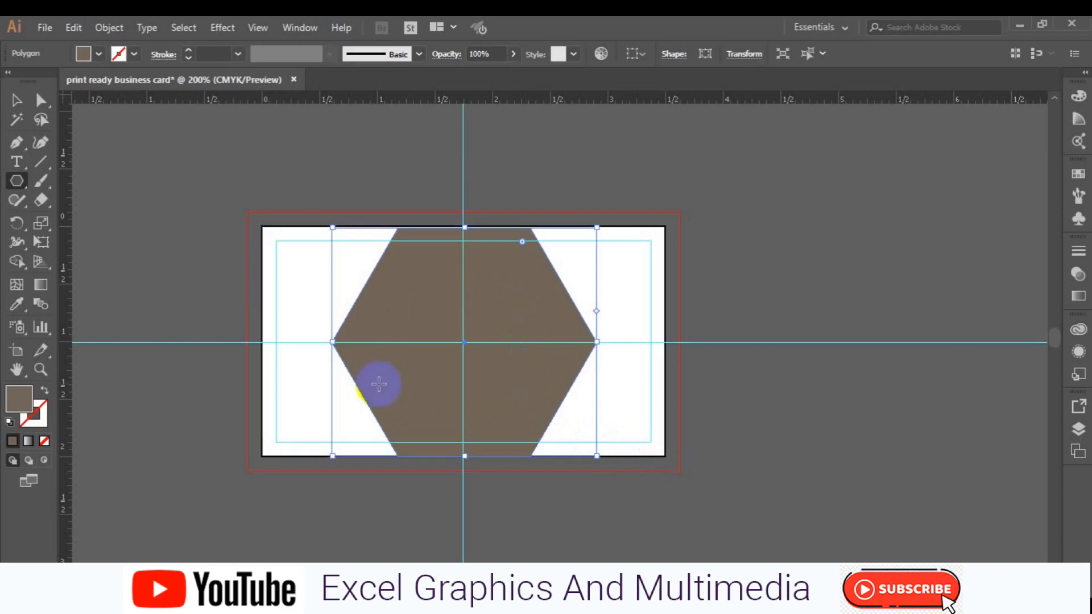
- Nudge the hexagon right until it extends past the card's right edge
{"action": "key", "text": "Right"}
{"action": "key", "text": "Right"}
{"action": "key", "text": "Right"}
{"action": "key", "text": "Right"}
{"action": "key", "text": "Right"}
{"action": "key", "text": "Right"}
{"action": "key", "text": "Right"}
{"action": "key", "text": "Right"}
{"action": "key", "text": "Right"}
{"action": "key", "text": "Right"}
{"action": "key", "text": "Right"}
{"action": "key", "text": "Right"}
{"action": "key", "text": "Right"}
{"action": "key", "text": "Right"}
{"action": "key", "text": "Right"}
{"action": "key", "text": "Right"}
{"action": "key", "text": "Right"}
{"action": "key", "text": "Right"}
{"action": "key", "text": "Right"}
{"action": "key", "text": "Right"}
{"action": "key", "text": "Right"}
{"action": "key", "text": "Right"}
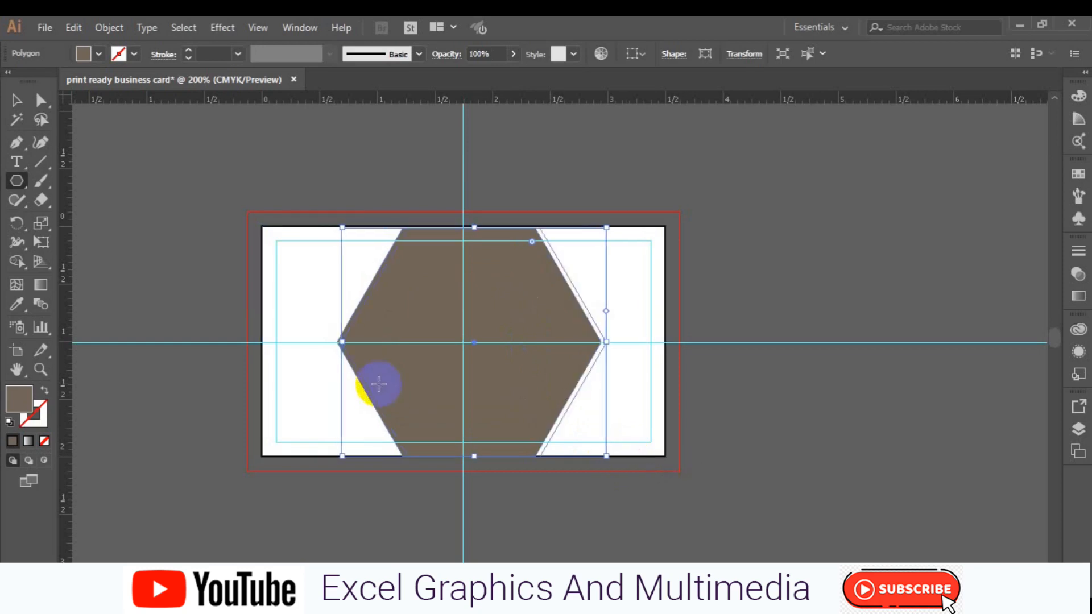
{"action": "key", "text": "Right"}
{"action": "key", "text": "Right"}
{"action": "key", "text": "Right"}
{"action": "key", "text": "Right"}
{"action": "key", "text": "Right"}
{"action": "key", "text": "Right"}
{"action": "key", "text": "Right"}
{"action": "key", "text": "Right"}
{"action": "key", "text": "Right"}
{"action": "key", "text": "Right"}
{"action": "key", "text": "Right"}
{"action": "key", "text": "Right"}
{"action": "key", "text": "Right"}
{"action": "key", "text": "Right"}
{"action": "key", "text": "Right"}
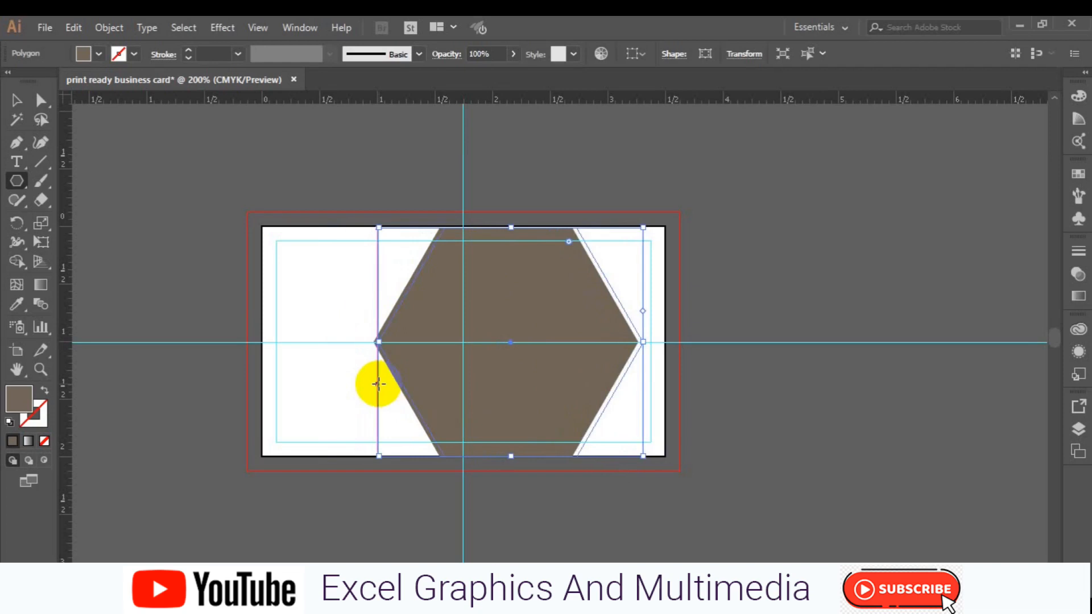
{"action": "key", "text": "Right"}
{"action": "key", "text": "Right"}
{"action": "key", "text": "Right"}
{"action": "key", "text": "Right"}
{"action": "key", "text": "Right"}
{"action": "key", "text": "Right"}
{"action": "key", "text": "Right"}
{"action": "key", "text": "Right"}
{"action": "key", "text": "Right"}
{"action": "key", "text": "Right"}
{"action": "key", "text": "Right"}
{"action": "key", "text": "Right"}
{"action": "key", "text": "Right"}
{"action": "key", "text": "Right"}
{"action": "key", "text": "Right"}
{"action": "key", "text": "Right"}
{"action": "key", "text": "Right"}
{"action": "key", "text": "Right"}
{"action": "key", "text": "Right"}
{"action": "key", "text": "Right"}
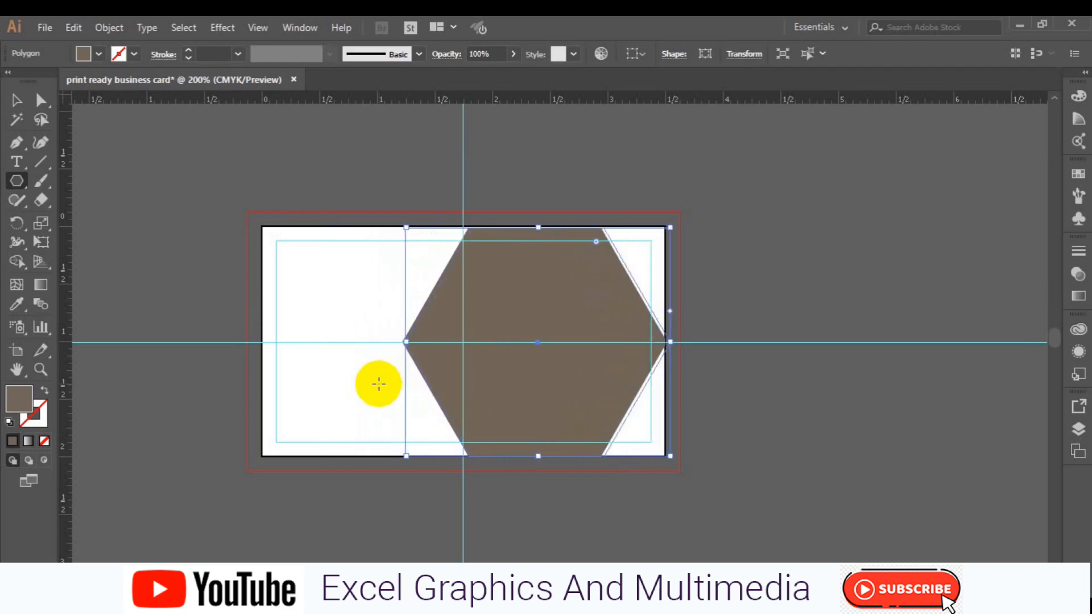
{"action": "key", "text": "Right"}
{"action": "key", "text": "Right"}
{"action": "key", "text": "Right"}
{"action": "key", "text": "Right"}
{"action": "key", "text": "Right"}
{"action": "key", "text": "Right"}
{"action": "key", "text": "Right"}
{"action": "key", "text": "Right"}
{"action": "key", "text": "Right"}
{"action": "key", "text": "Right"}
{"action": "key", "text": "Right"}
{"action": "key", "text": "Right"}
{"action": "key", "text": "Right"}
{"action": "key", "text": "Right"}
{"action": "key", "text": "Right"}
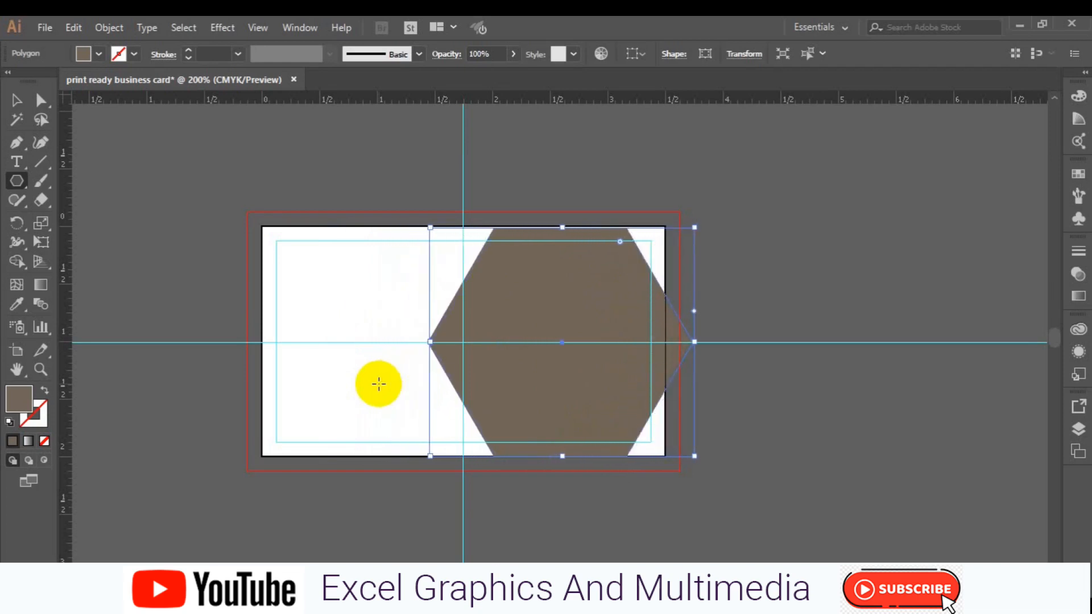
{"action": "key", "text": "Right"}
{"action": "key", "text": "Right"}
{"action": "key", "text": "Right"}
{"action": "key", "text": "Right"}
{"action": "key", "text": "Right"}
{"action": "key", "text": "Right"}
{"action": "key", "text": "Right"}
{"action": "key", "text": "Right"}
{"action": "key", "text": "Right"}
{"action": "key", "text": "Right"}
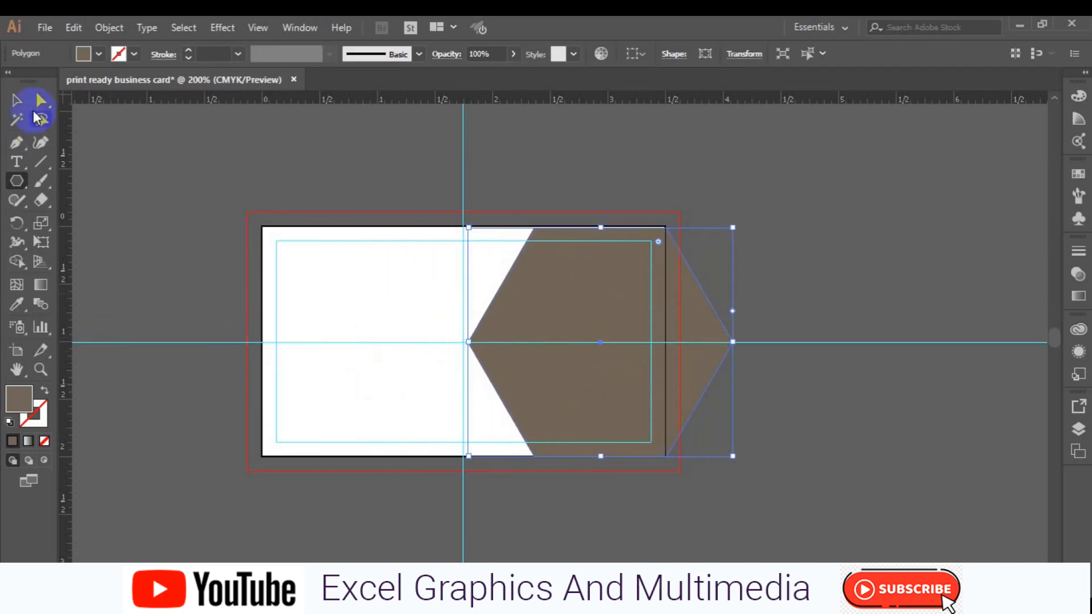
- Alt-drag a copy of the hexagon about 0.25 in to the left
{"action": "left_click", "coordinate": [16, 101]}
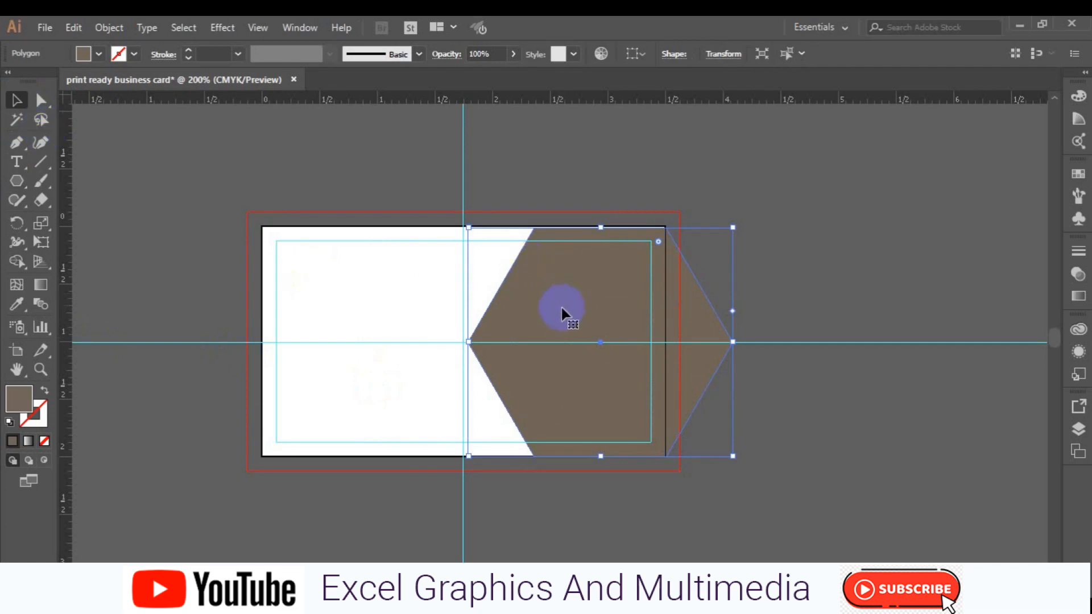
{"action": "left_click_drag", "start_coordinate": [559, 319], "coordinate": [545, 320]}
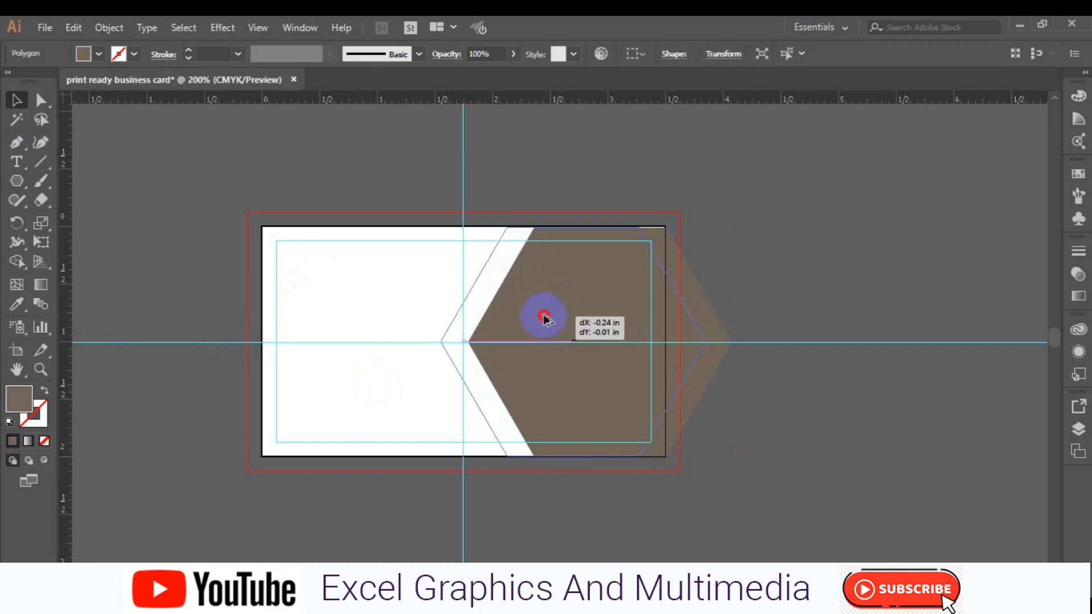
{"action": "left_click_drag", "start_coordinate": [544, 319], "coordinate": [542, 318]}
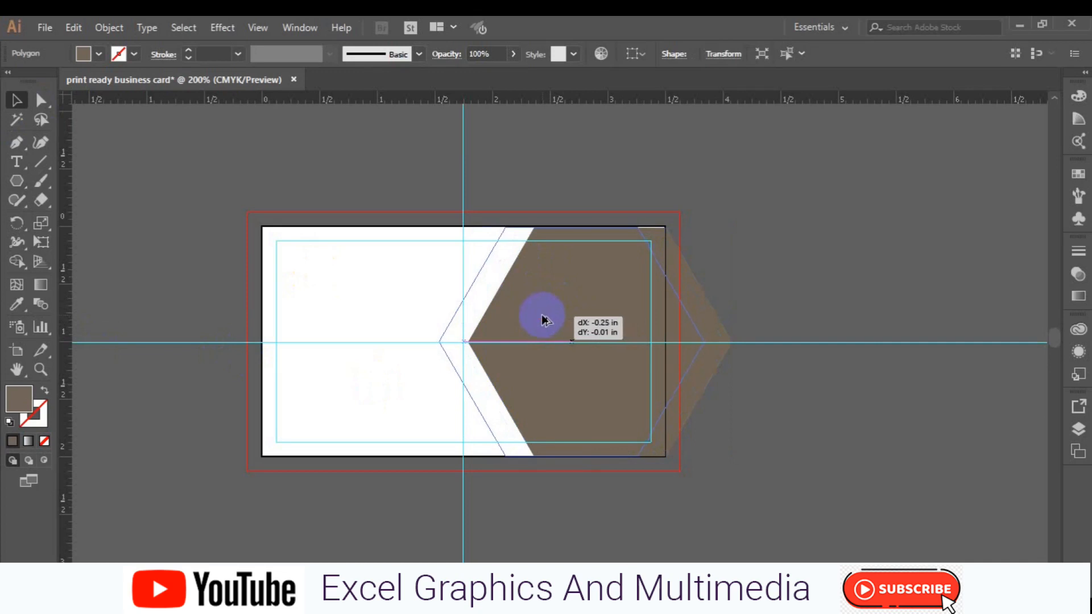
{"action": "left_click_drag", "start_coordinate": [543, 319], "coordinate": [542, 319]}
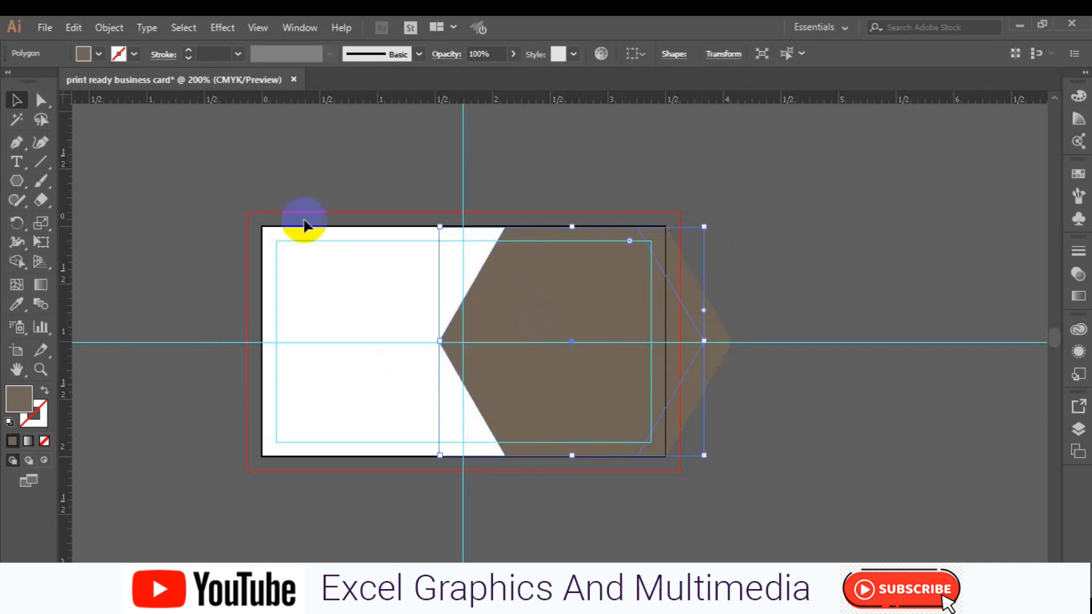
- Give the hexagon copy no fill and a dark blue outline, then deselect
{"action": "left_click", "coordinate": [100, 55]}
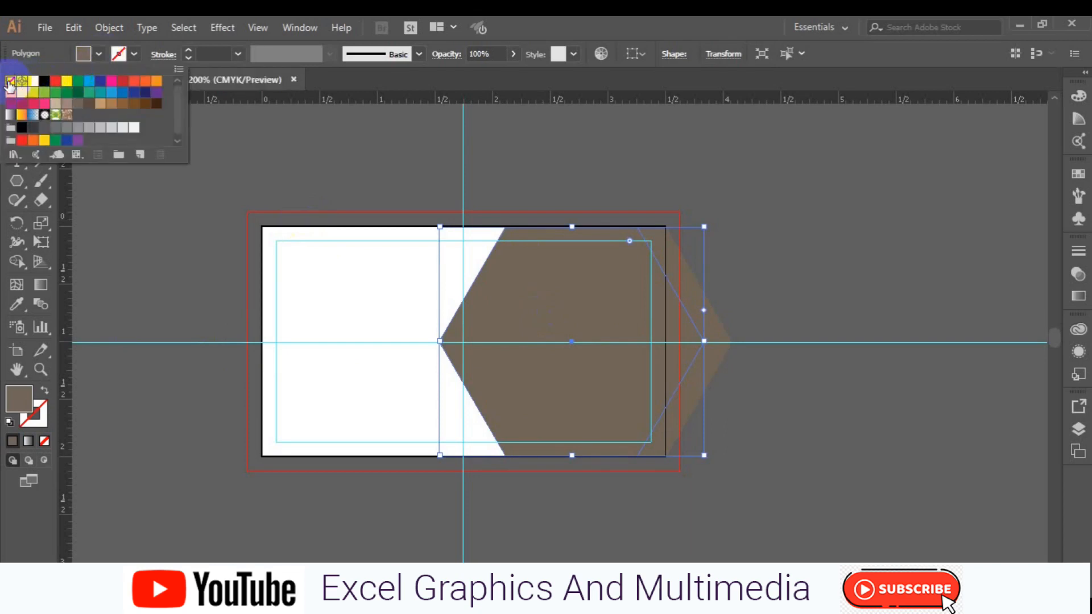
{"action": "left_click", "coordinate": [10, 83]}
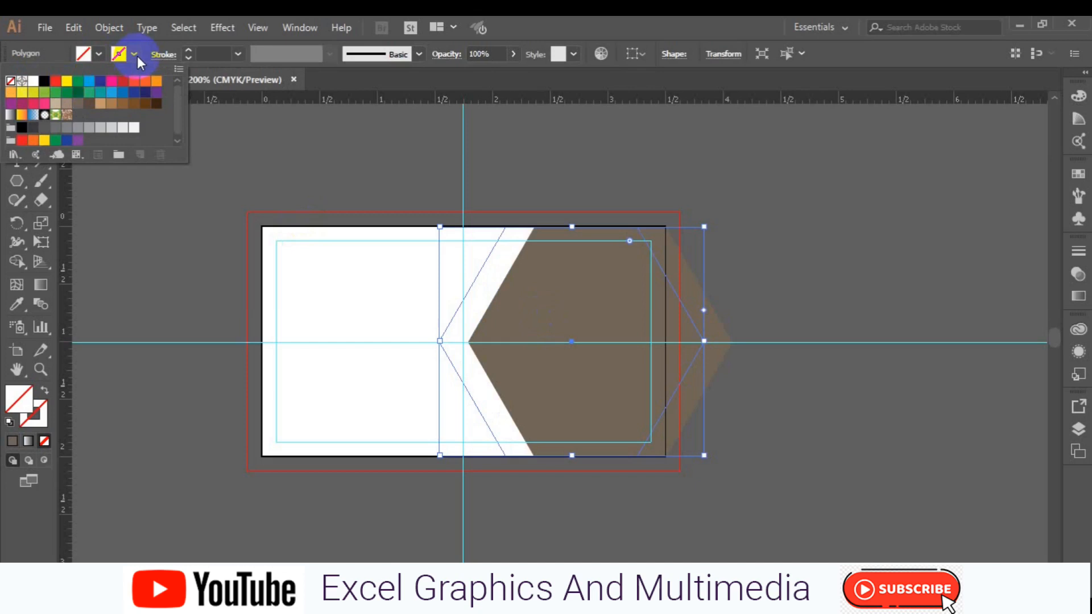
{"action": "left_click", "coordinate": [134, 55]}
{"action": "left_click", "coordinate": [135, 55]}
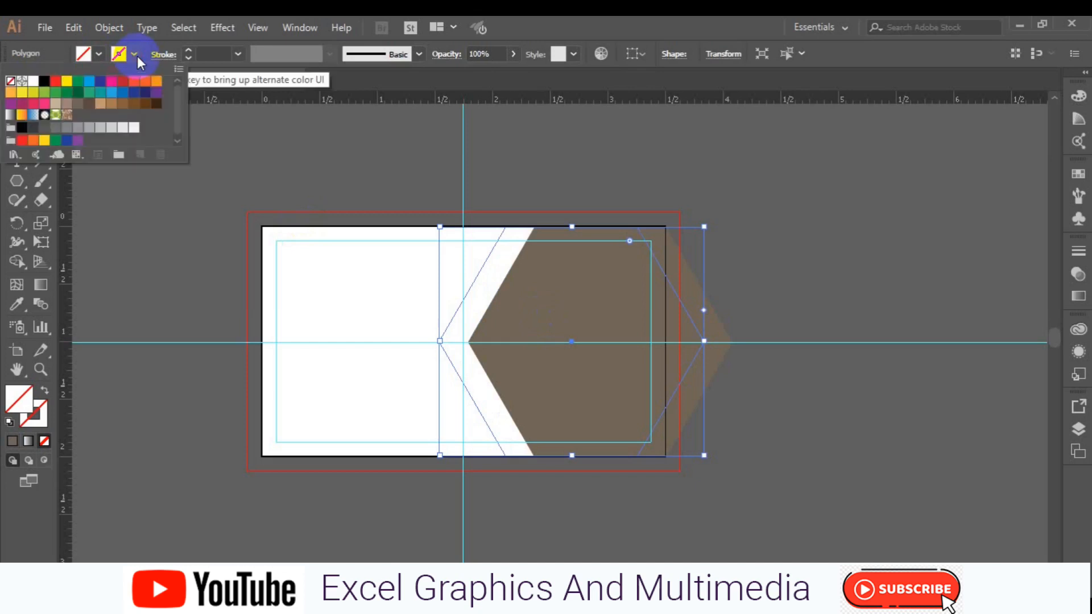
{"action": "left_click", "coordinate": [46, 82]}
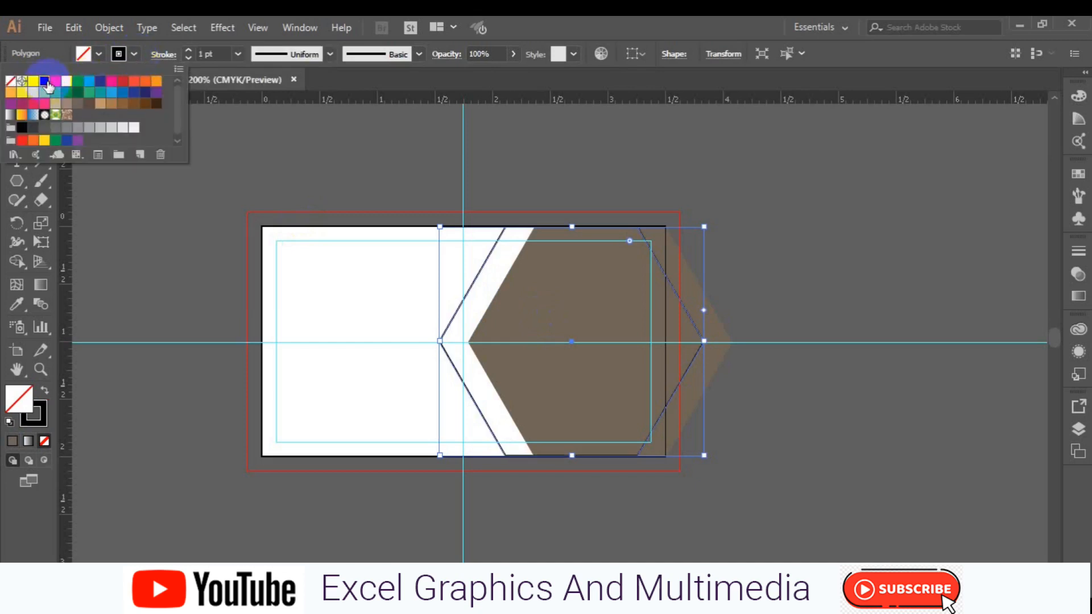
{"action": "left_click", "coordinate": [323, 154]}
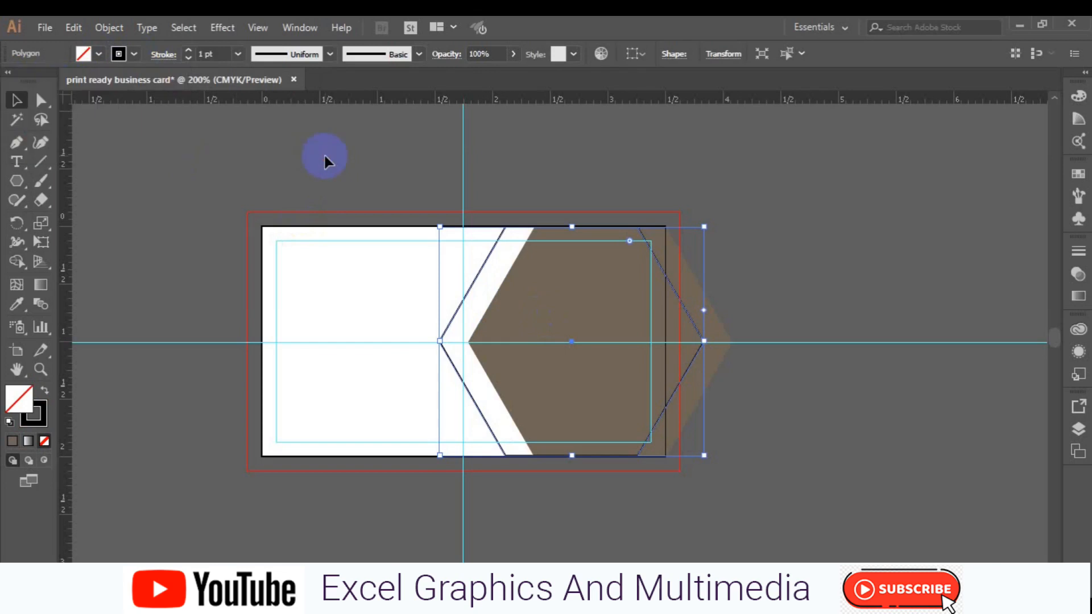
{"action": "key", "text": "Left"}
{"action": "key", "text": "Left"}
{"action": "key", "text": "Left"}
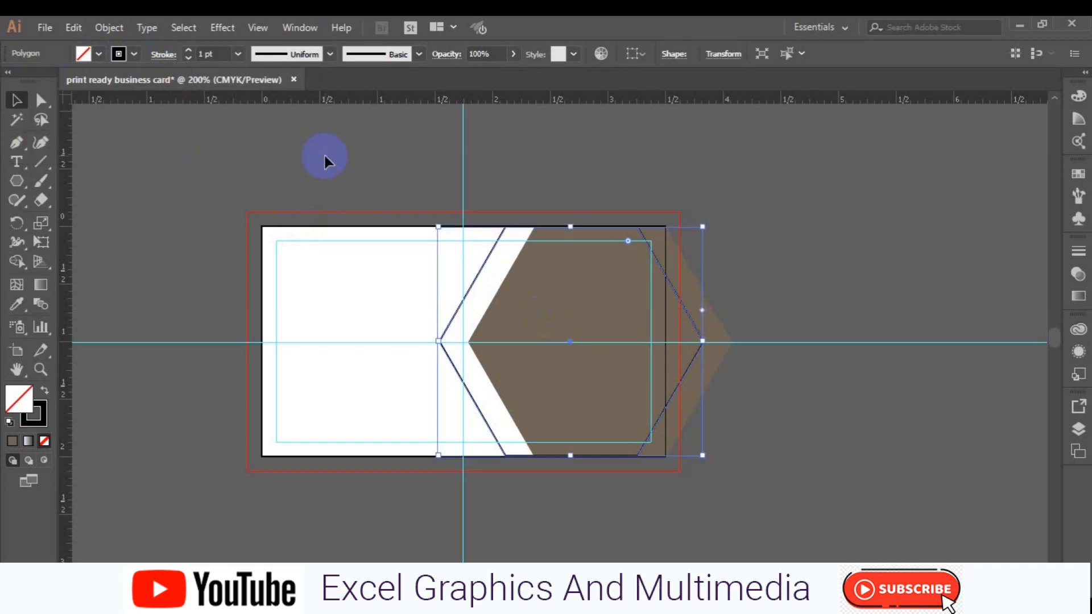
{"action": "key", "text": "Right"}
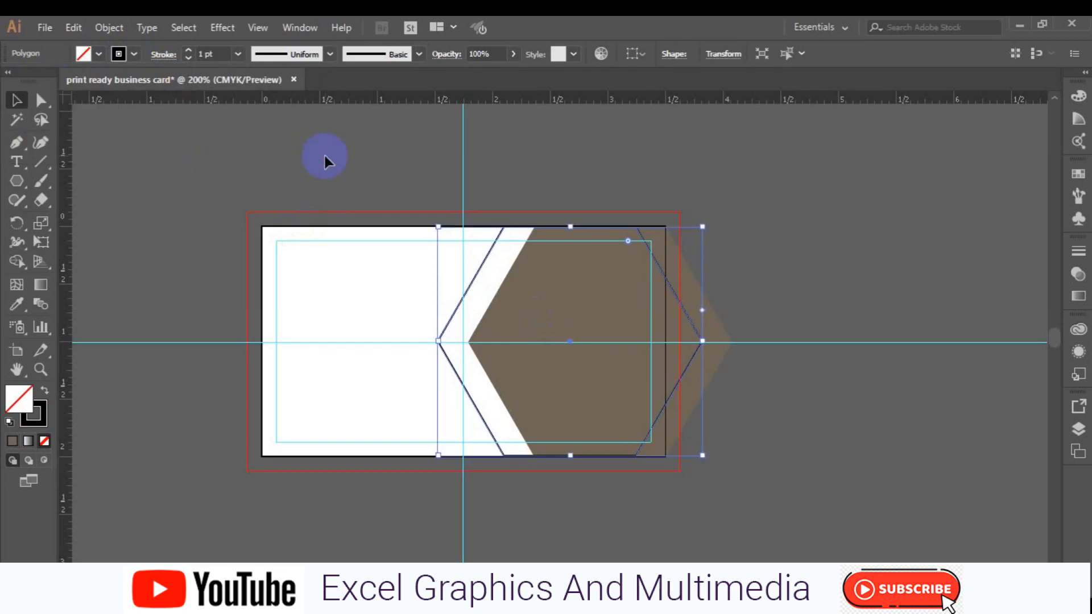
{"action": "left_click", "coordinate": [163, 214]}
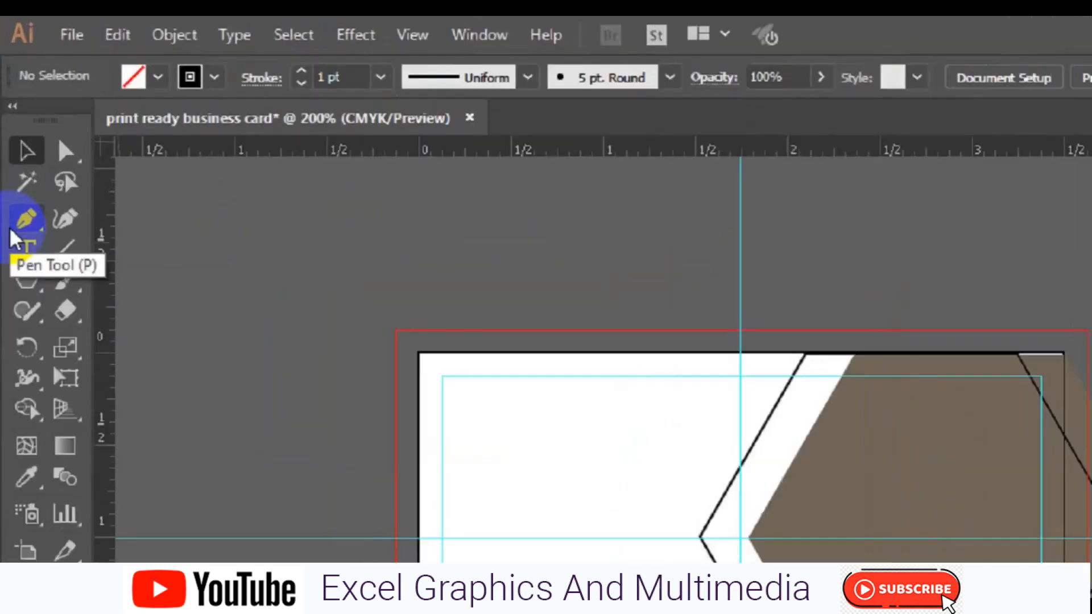
- Draw a horizontal Pen line along the centre guide ending inside the brown hexagon
{"action": "left_click", "coordinate": [13, 226]}
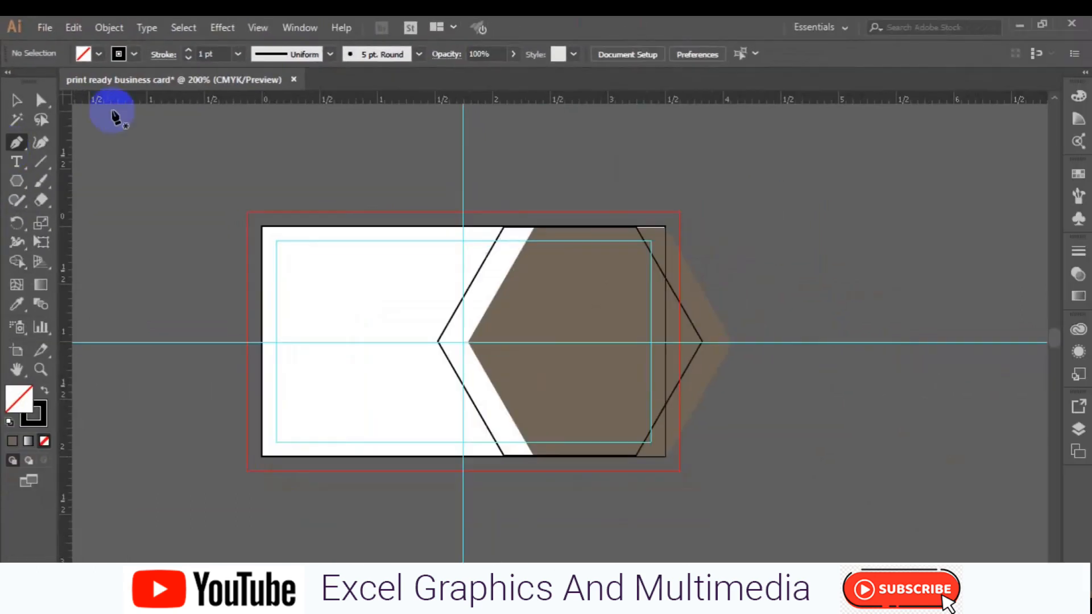
{"action": "left_click", "coordinate": [400, 343]}
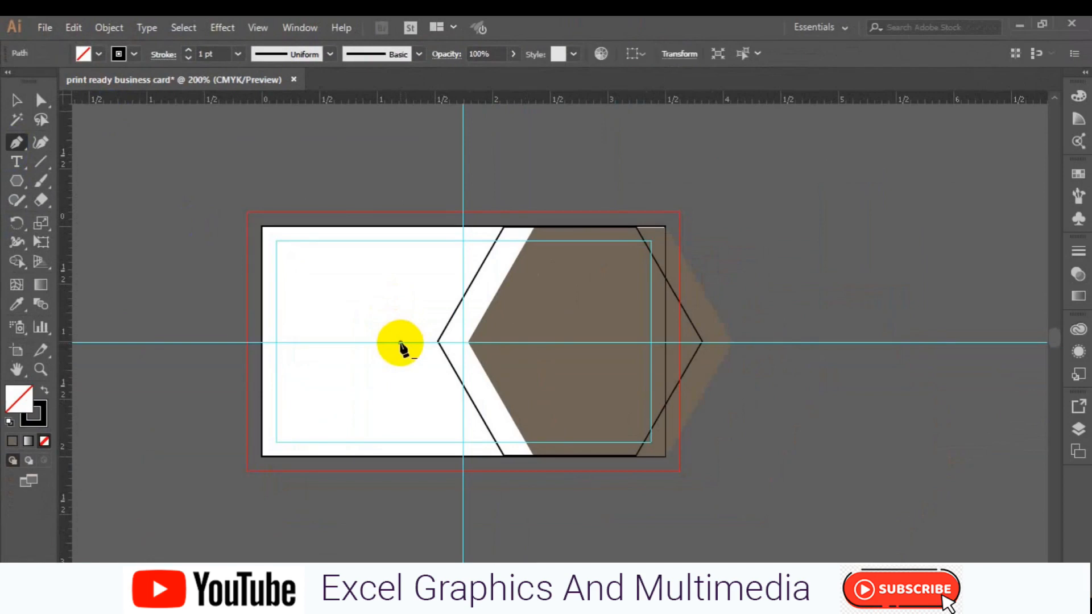
{"action": "left_click", "coordinate": [531, 342]}
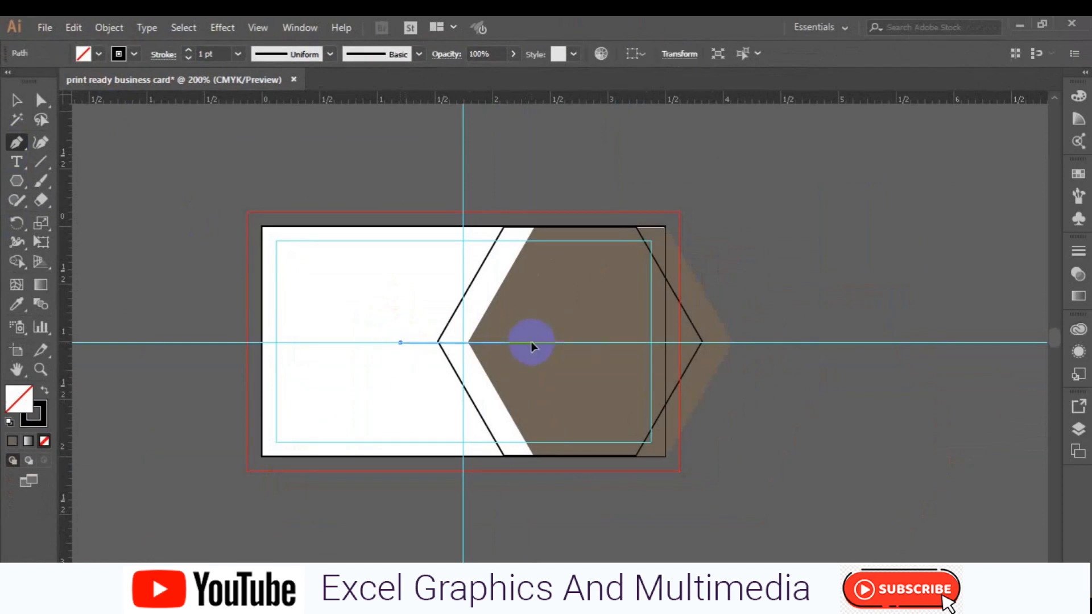
{"action": "left_click", "coordinate": [584, 400], "text": "ctrl"}
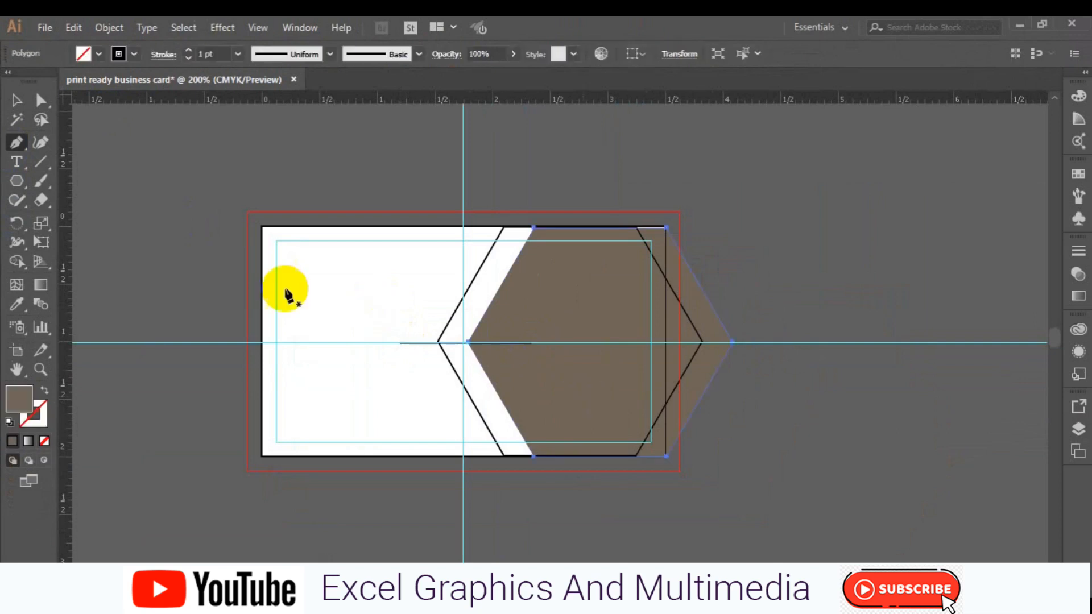
- Nudge the line up slightly and place a copy about 0.55 in higher across the outline's edge
{"action": "left_click", "coordinate": [15, 101]}
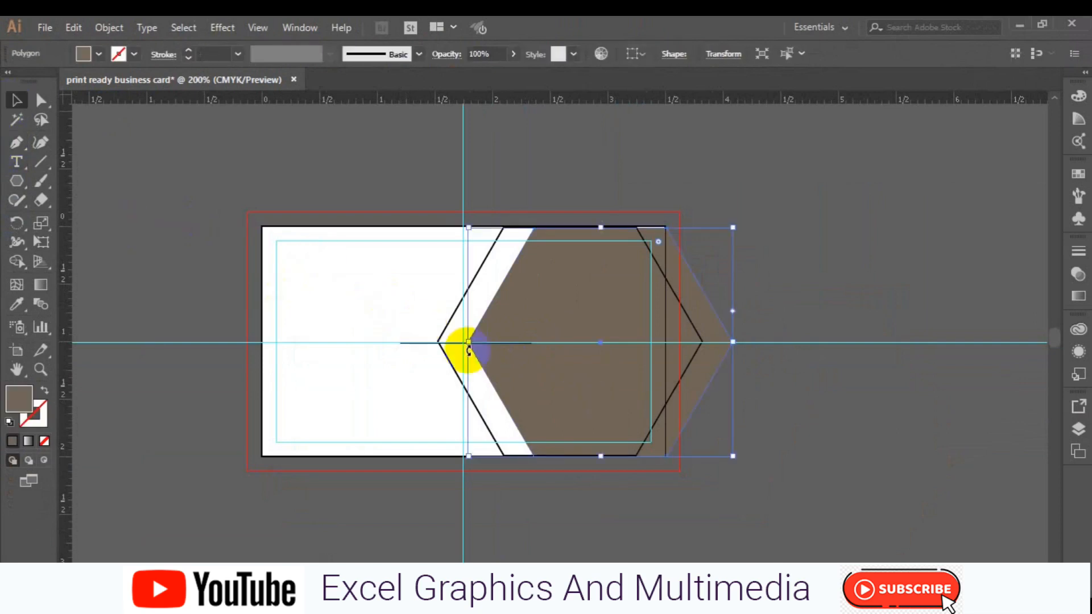
{"action": "key", "text": "a"}
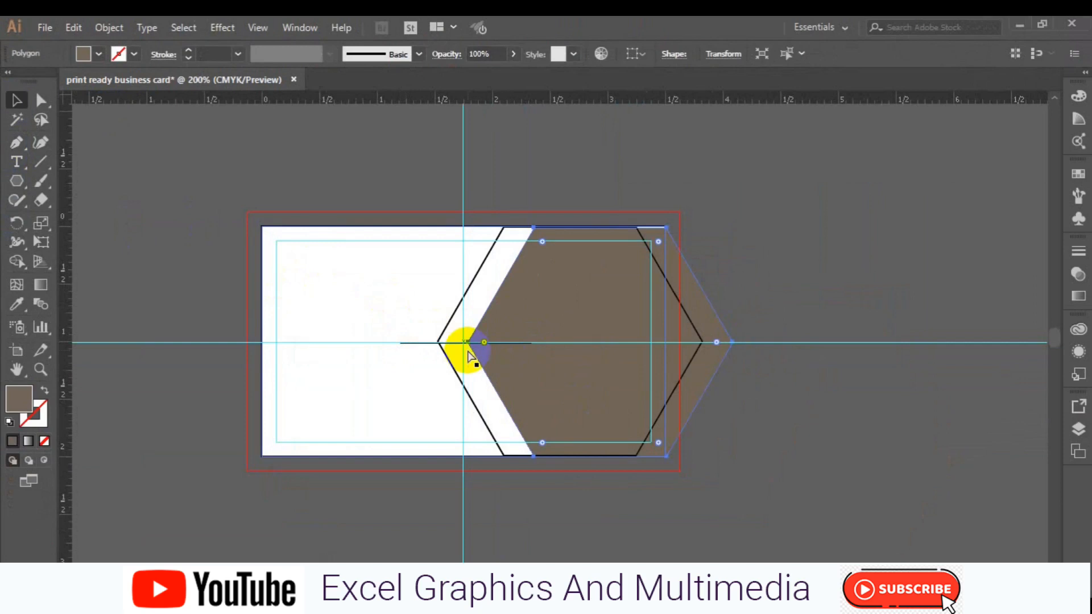
{"action": "key", "text": "ctrl+plus"}
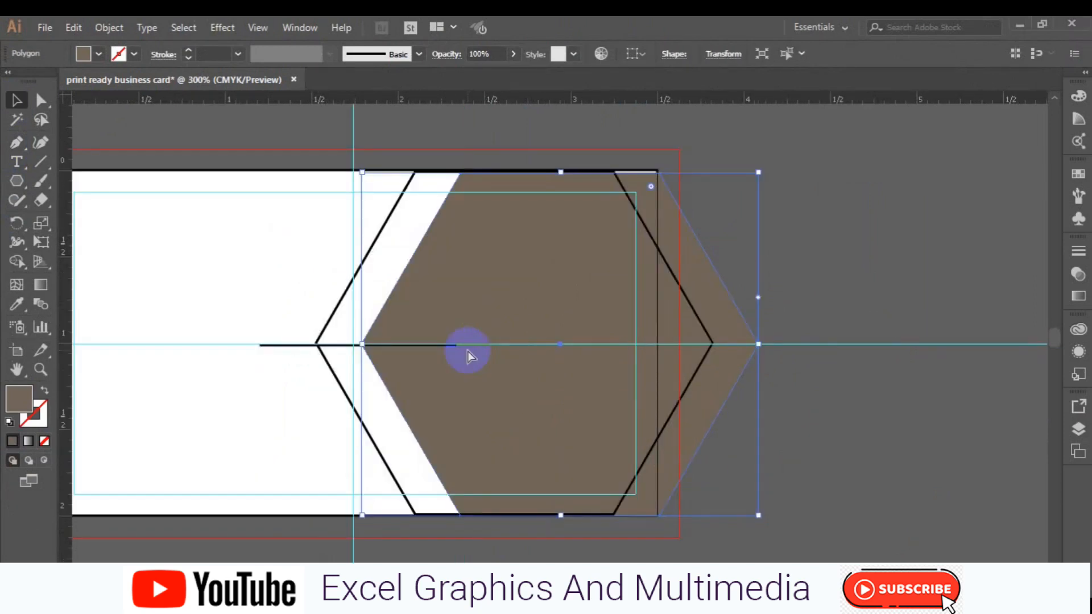
{"action": "key", "text": "ctrl+plus"}
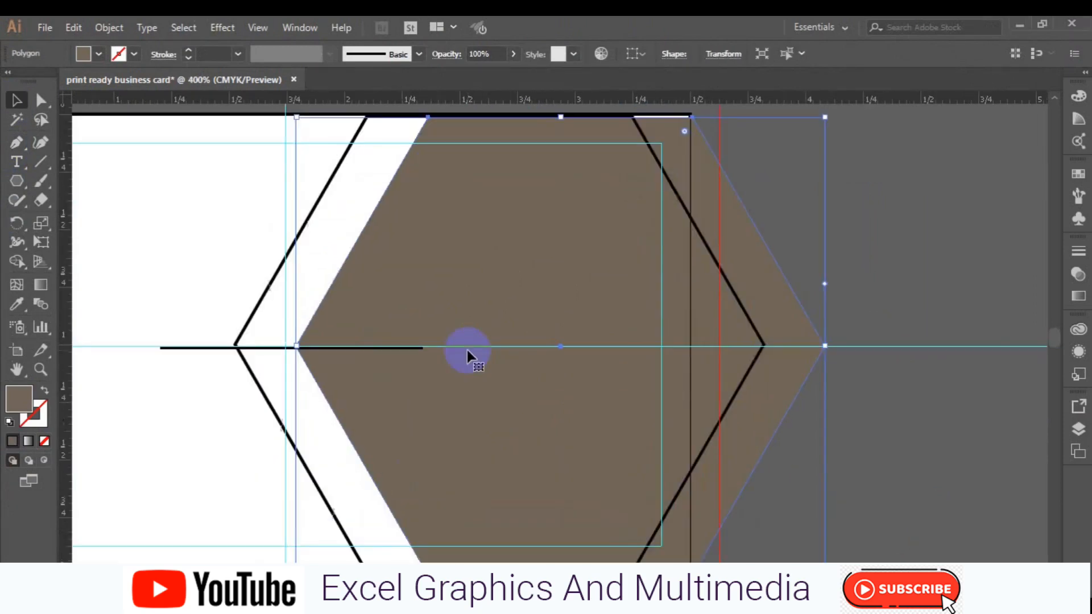
{"action": "left_click", "coordinate": [190, 348]}
{"action": "left_click", "coordinate": [190, 348]}
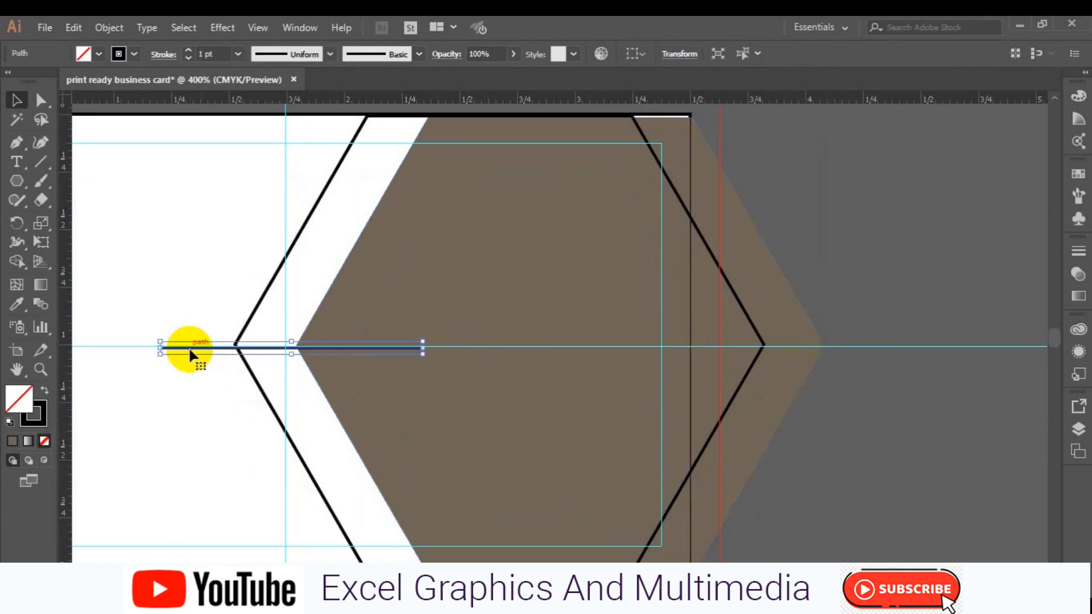
{"action": "key", "text": "Up"}
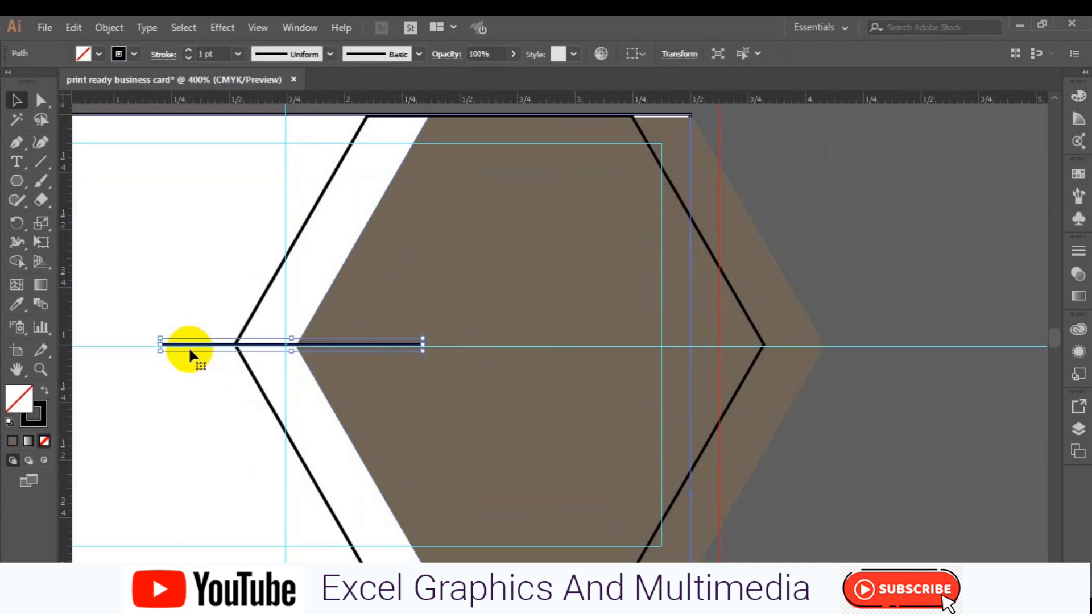
{"action": "left_click", "coordinate": [350, 336], "text": "shift"}
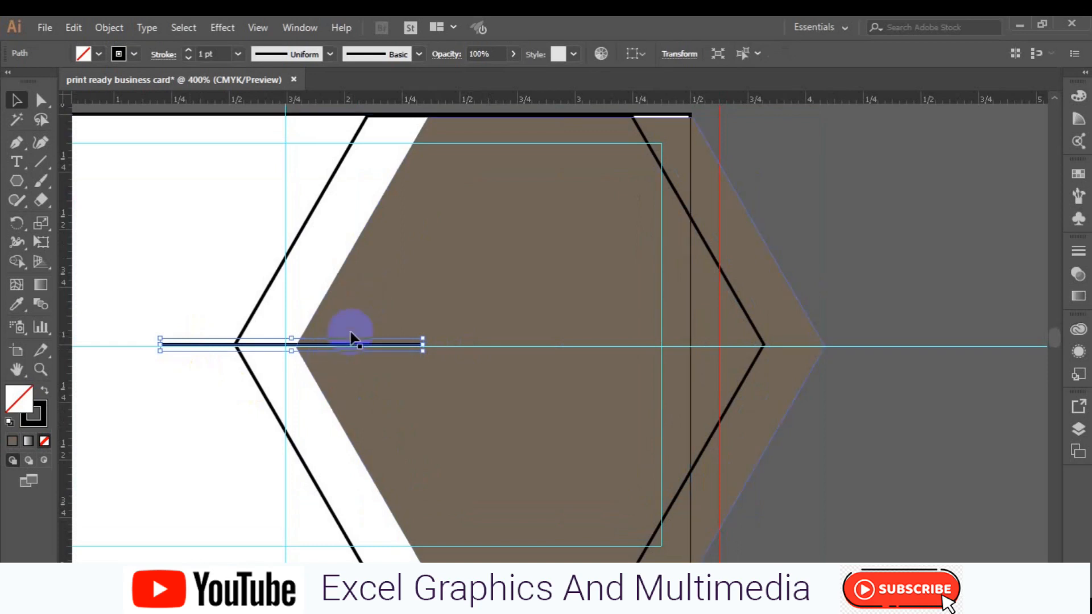
{"action": "key", "text": "ctrl+minus"}
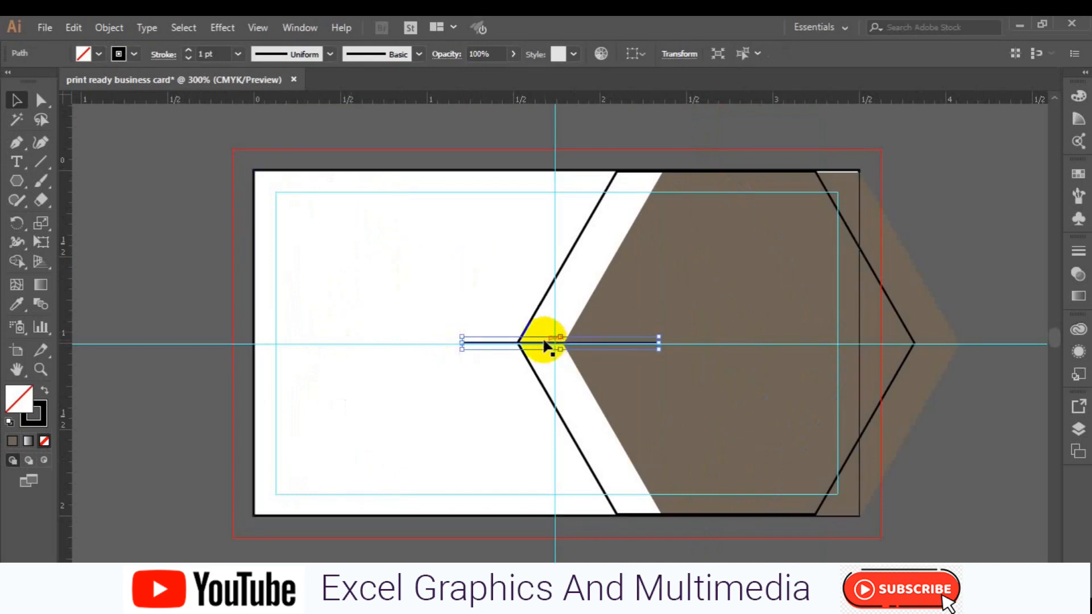
{"action": "left_click_drag", "start_coordinate": [545, 346], "coordinate": [580, 250]}
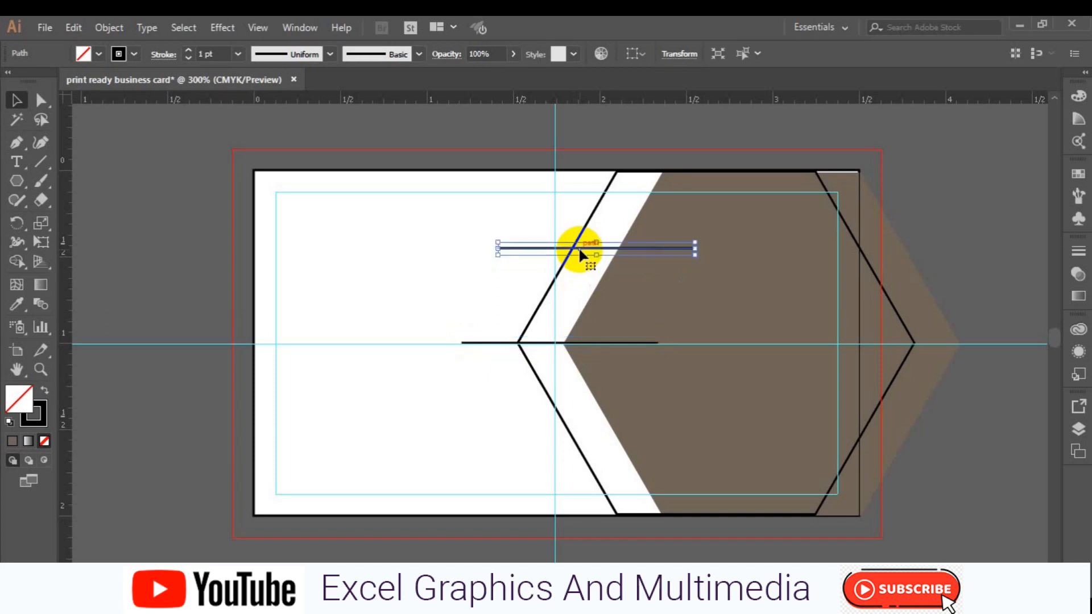
{"action": "key", "text": "ctrl+shift+a"}
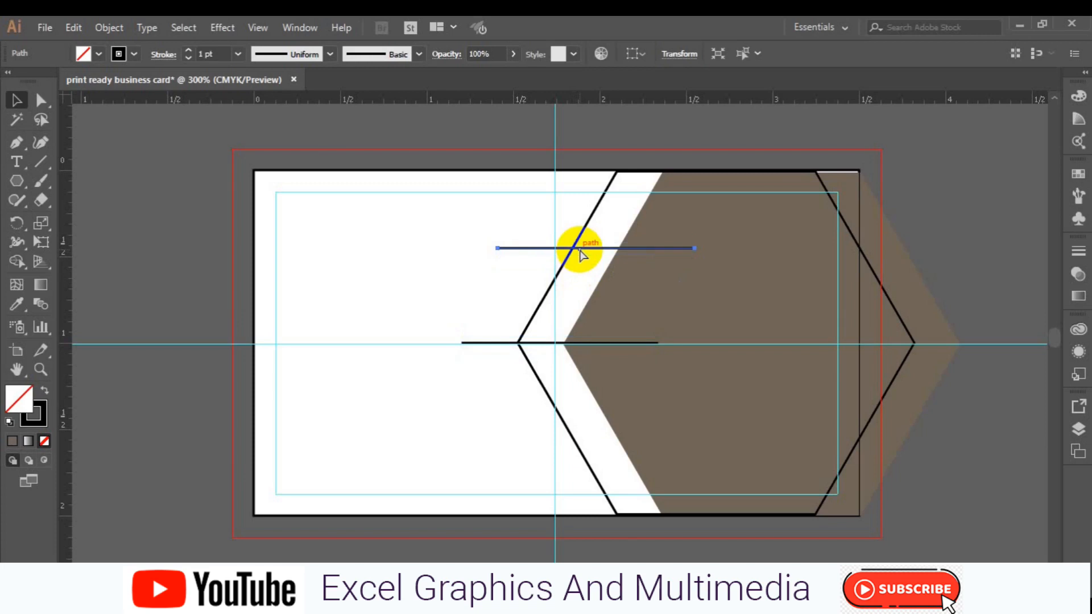
{"action": "left_click", "coordinate": [596, 484]}
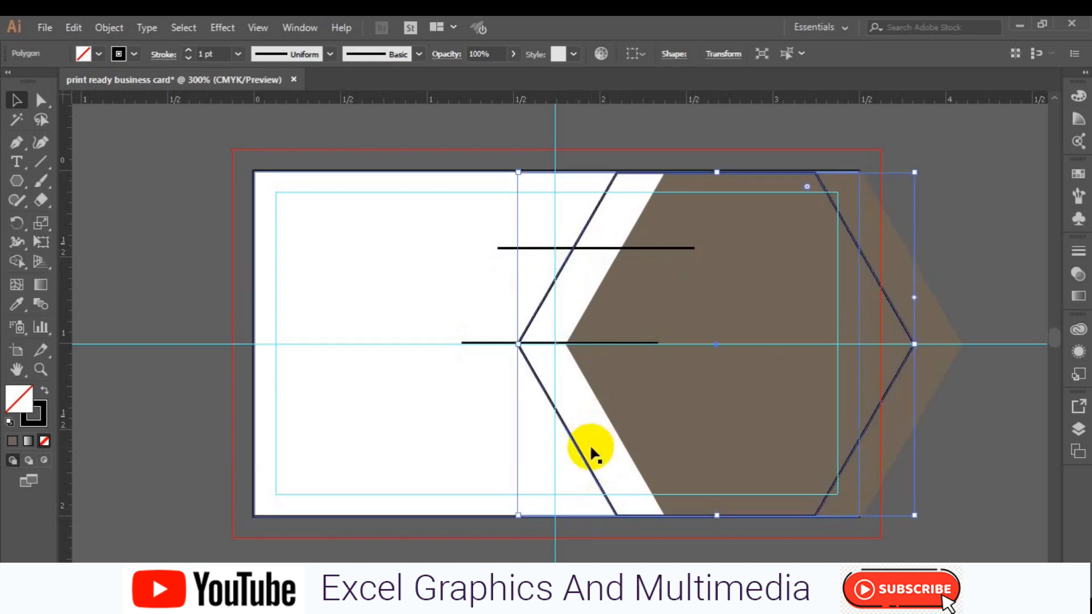
{"action": "left_click", "coordinate": [933, 339], "text": "shift"}
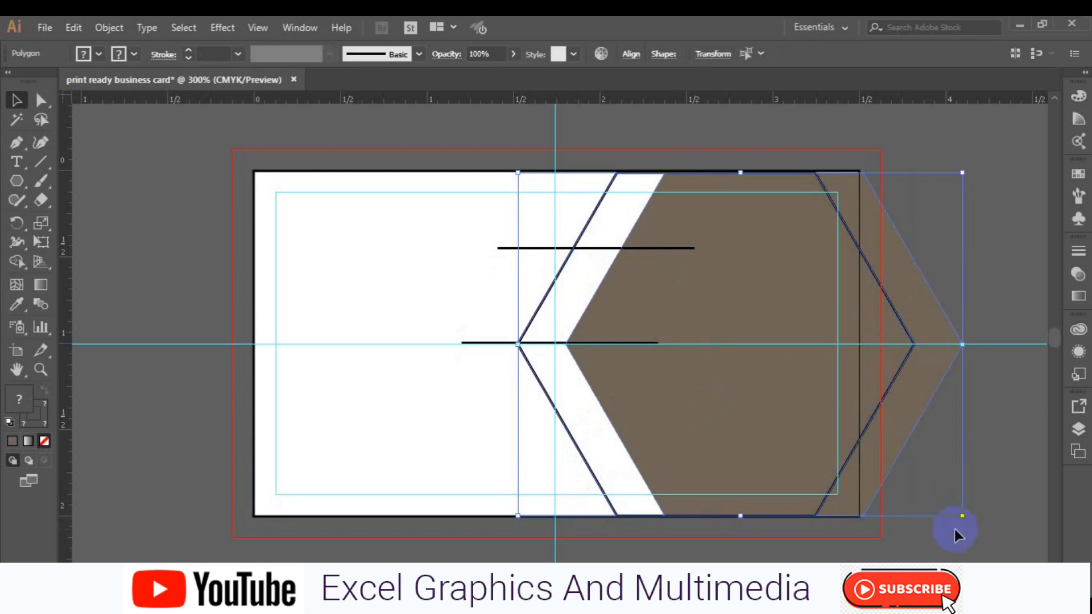
{"action": "left_click_drag", "start_coordinate": [964, 516], "coordinate": [977, 523]}
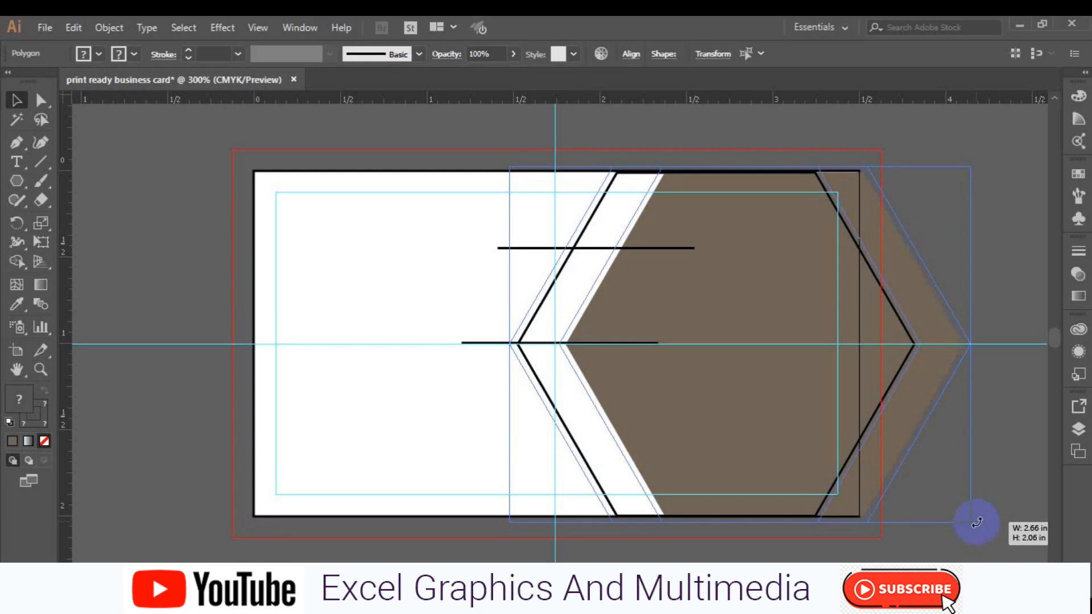
{"action": "left_click_drag", "start_coordinate": [977, 522], "coordinate": [976, 522]}
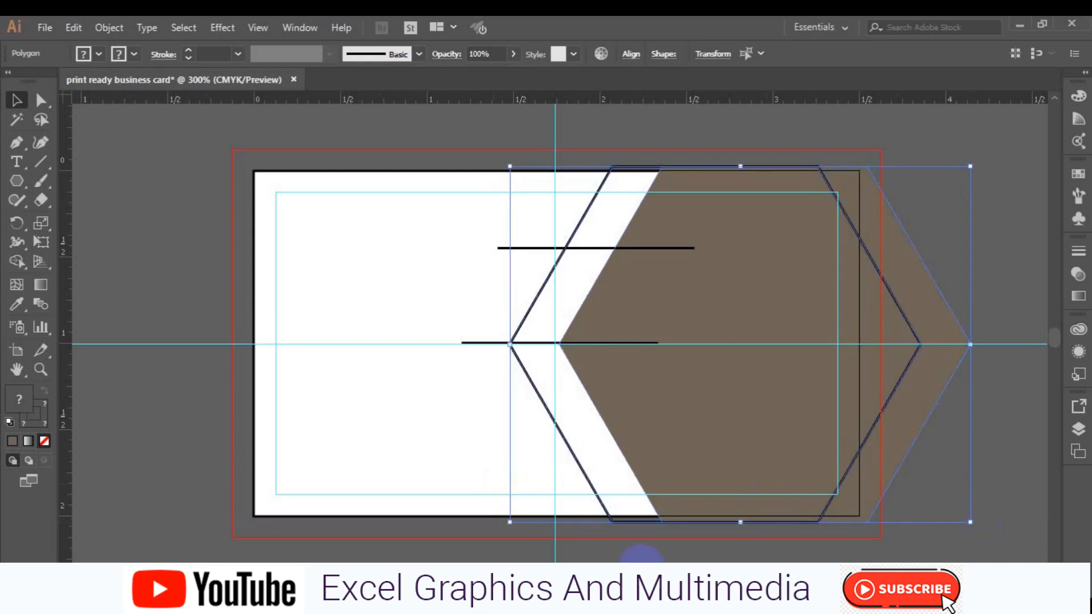
{"action": "left_click", "coordinate": [256, 451]}
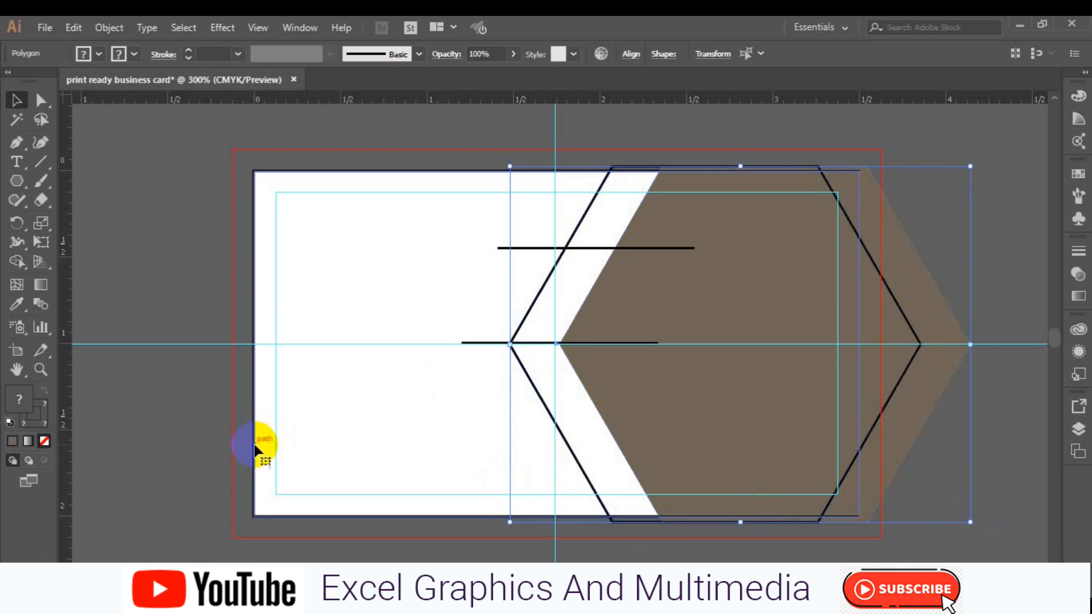
{"action": "left_click", "coordinate": [254, 449]}
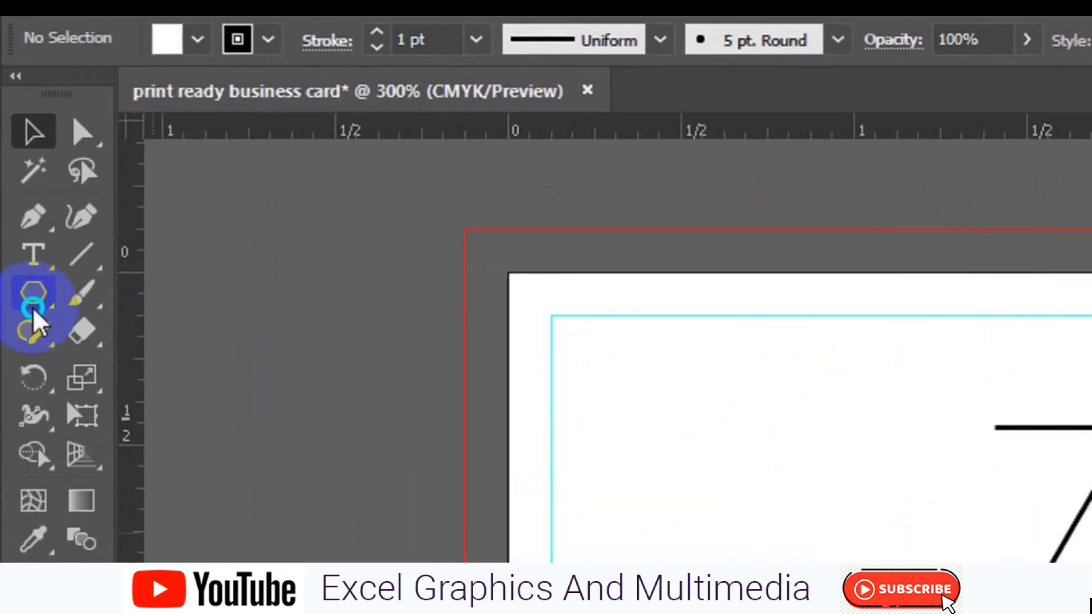
- Choose the Rectangle tool and set Fill to None with a 0.75 pt stroke
{"action": "left_click", "coordinate": [17, 187]}
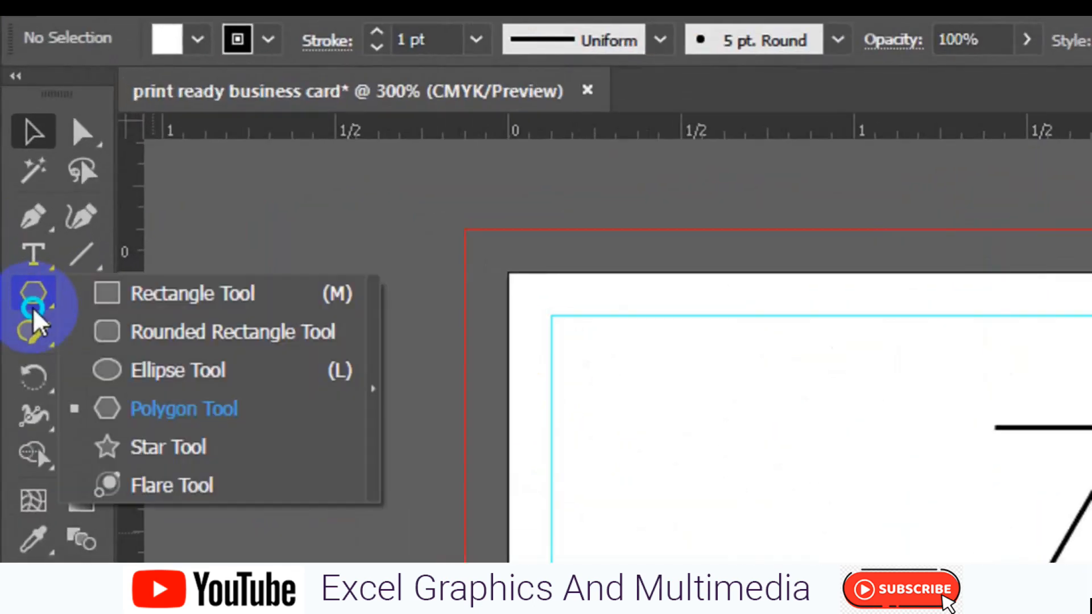
{"action": "left_click_drag", "start_coordinate": [32, 307], "coordinate": [127, 306]}
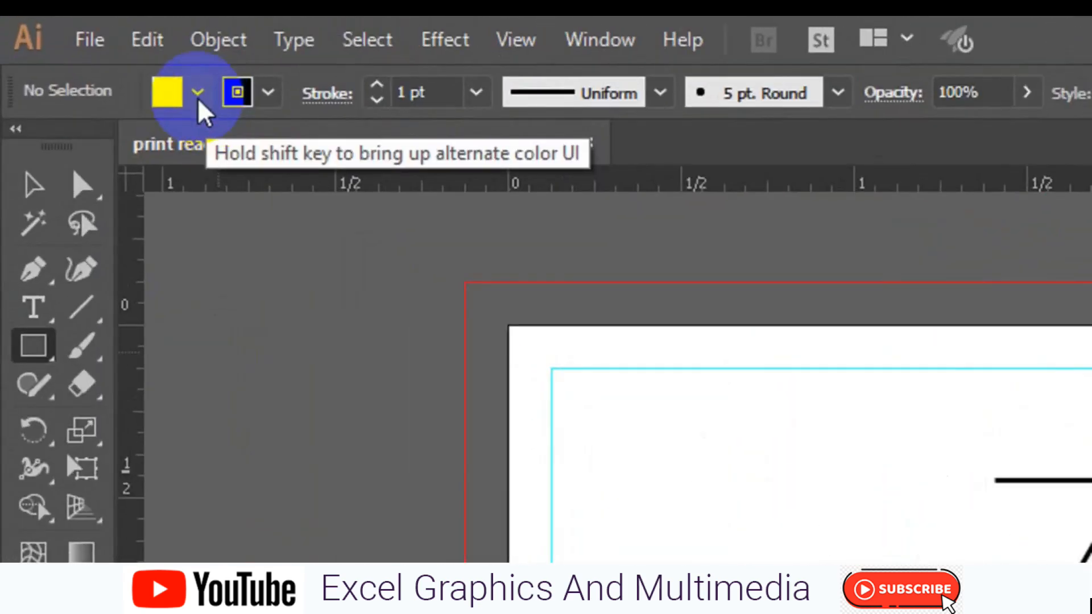
{"action": "left_click", "coordinate": [198, 94]}
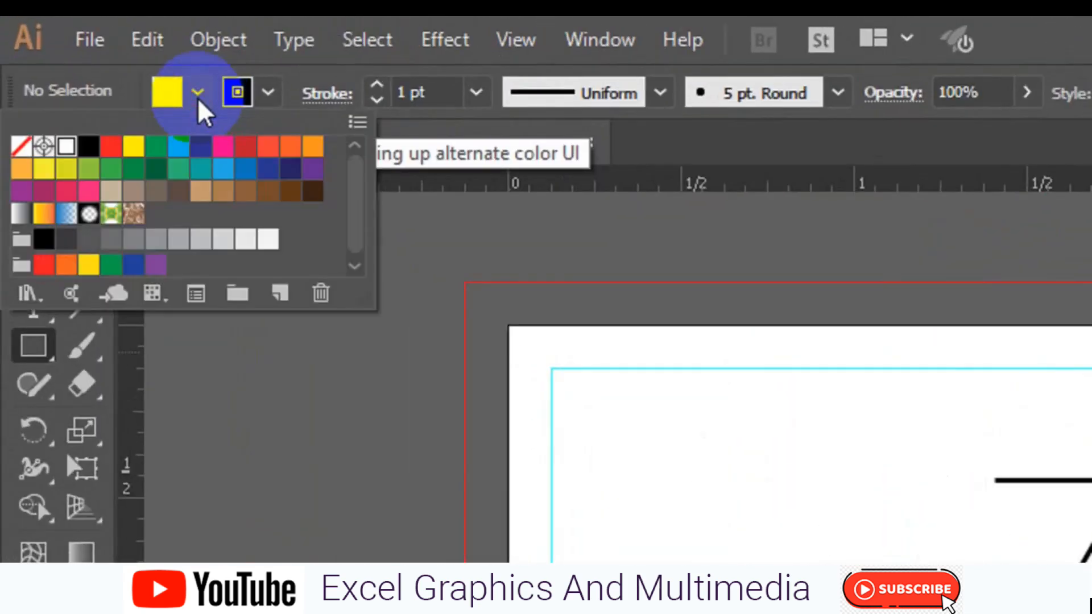
{"action": "left_click", "coordinate": [66, 146]}
{"action": "left_click", "coordinate": [21, 146]}
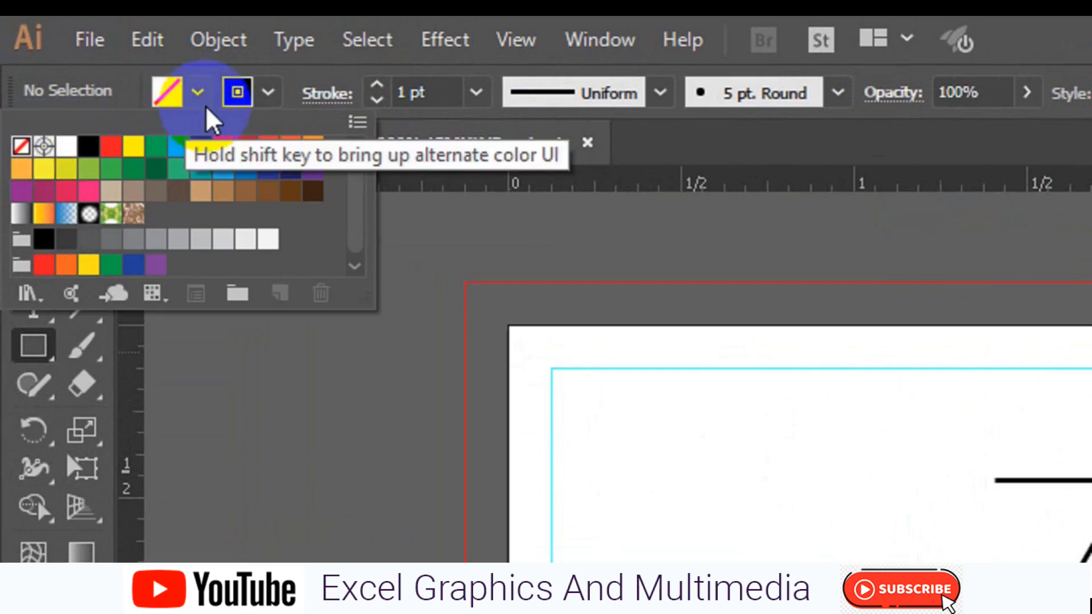
{"action": "left_click", "coordinate": [259, 103]}
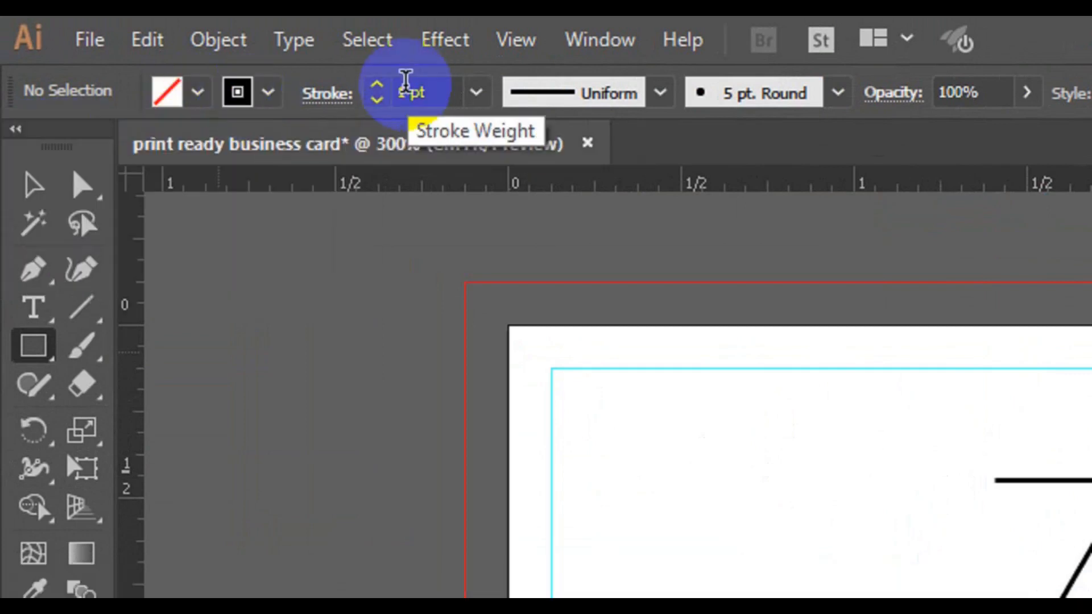
{"action": "left_click", "coordinate": [474, 94]}
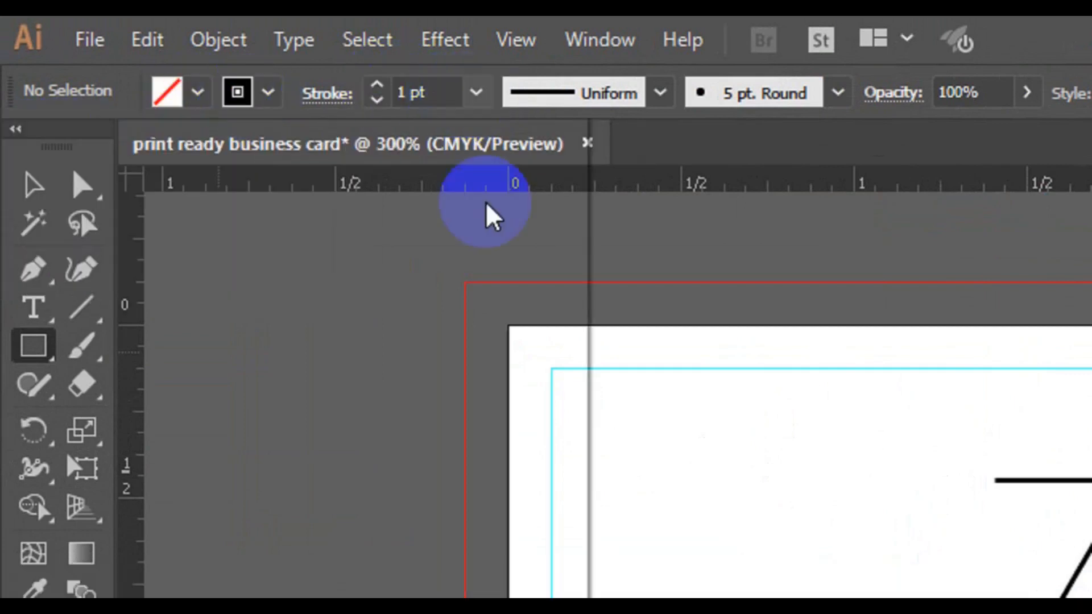
{"action": "left_click", "coordinate": [511, 195]}
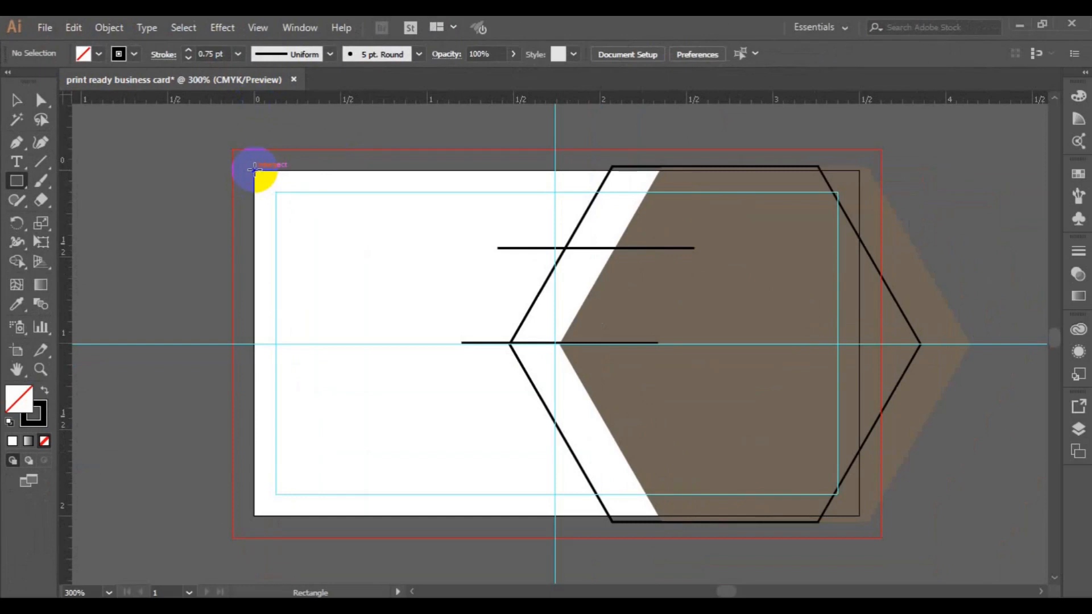
- Draw a 3.44 × 2 in rectangle from the card's top-left corner covering the card
{"action": "left_click_drag", "start_coordinate": [254, 170], "coordinate": [696, 374]}
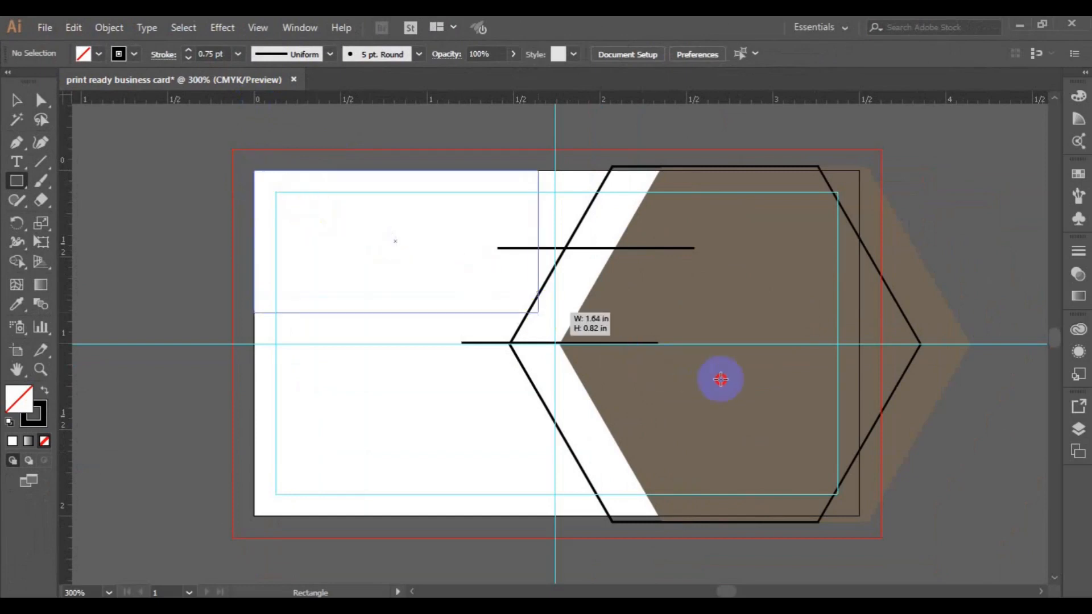
{"action": "left_click_drag", "start_coordinate": [755, 412], "coordinate": [859, 519]}
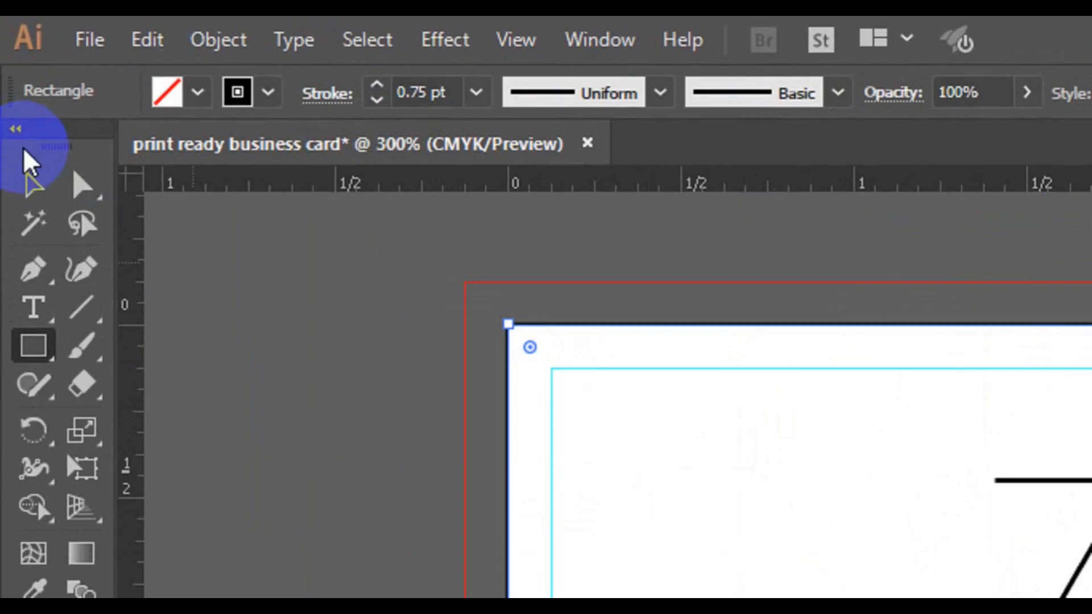
{"action": "left_click", "coordinate": [26, 181]}
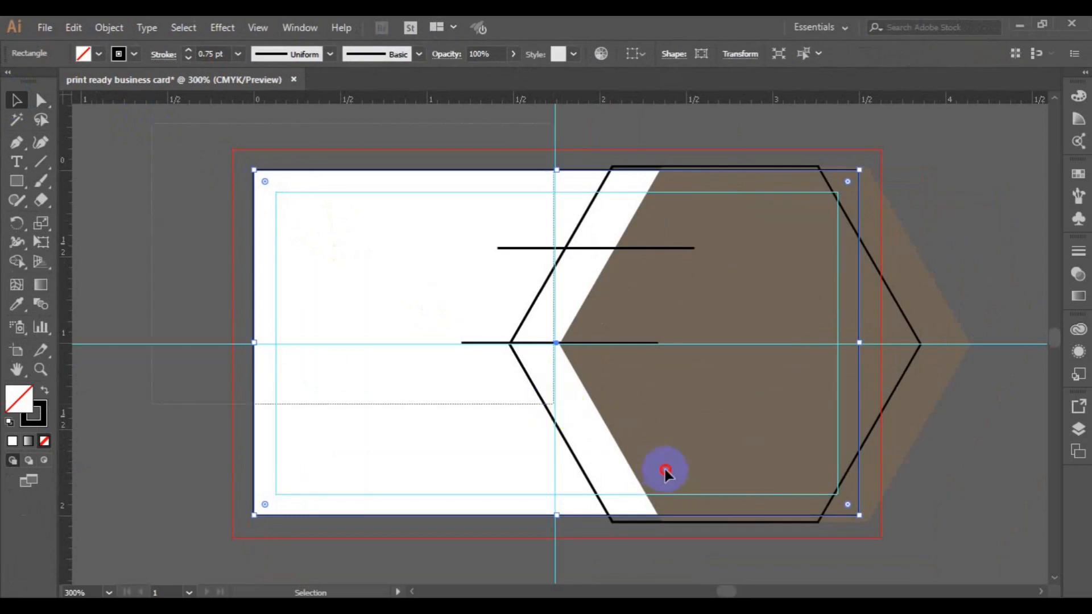
- Select all artwork and ready Shape Builder with a black fill and no stroke
{"action": "key", "text": "ctrl+a"}
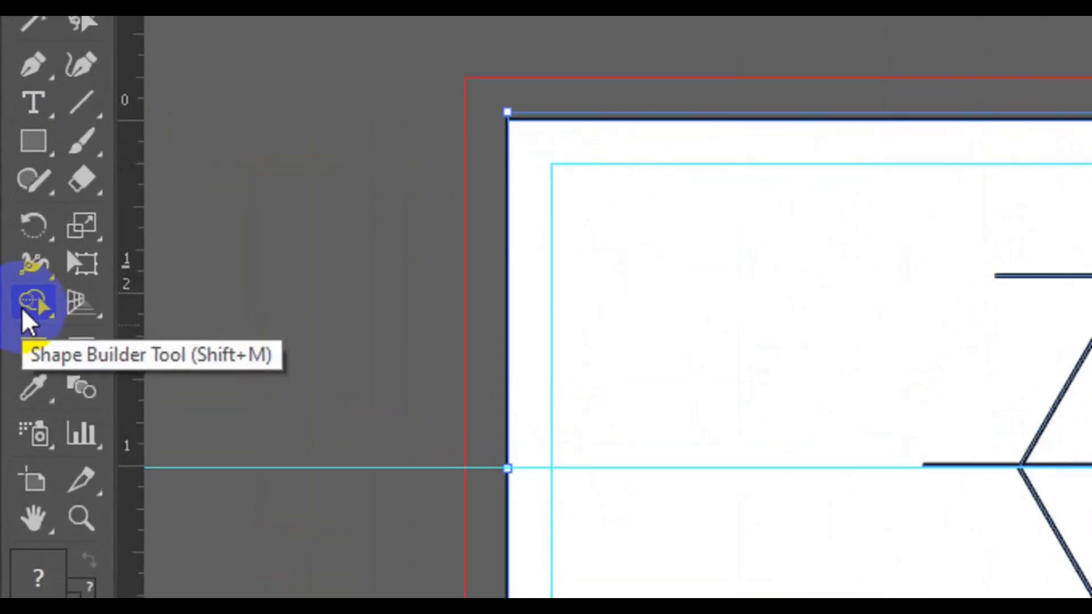
{"action": "left_click", "coordinate": [12, 265]}
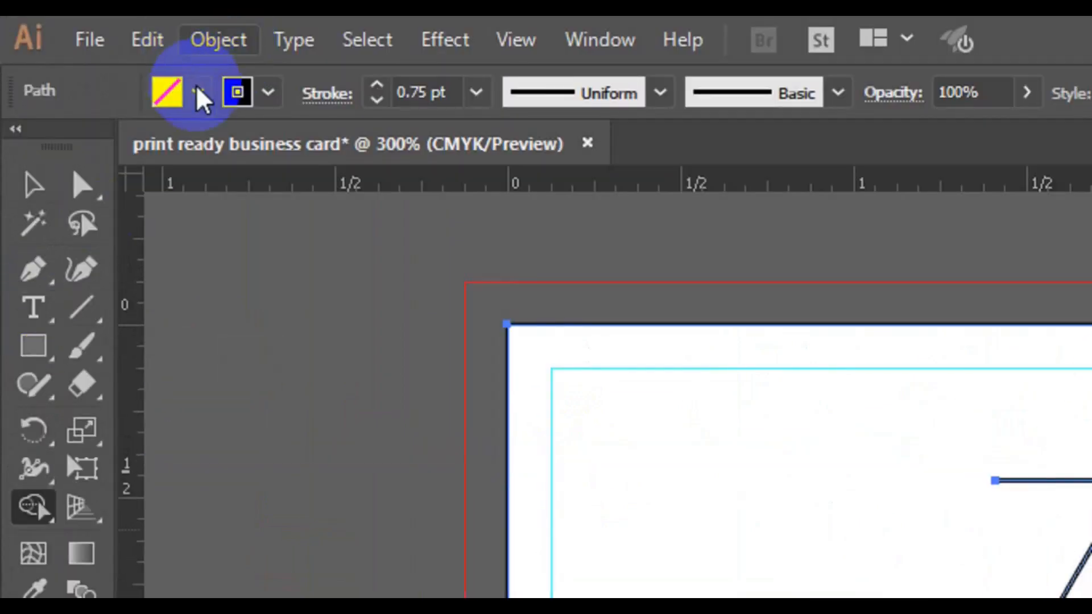
{"action": "left_click", "coordinate": [198, 92]}
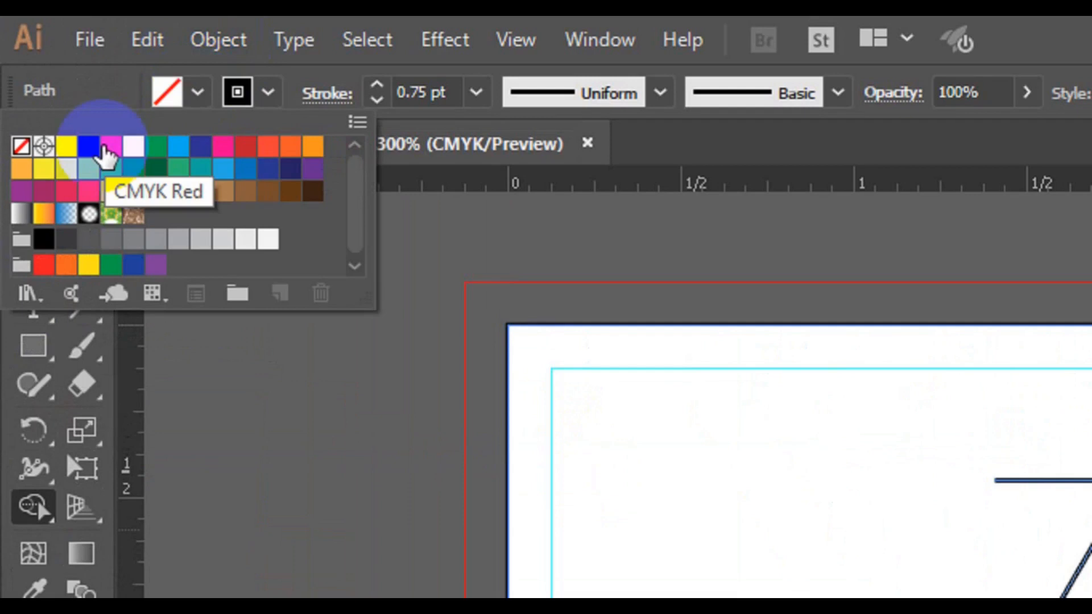
{"action": "left_click", "coordinate": [88, 146]}
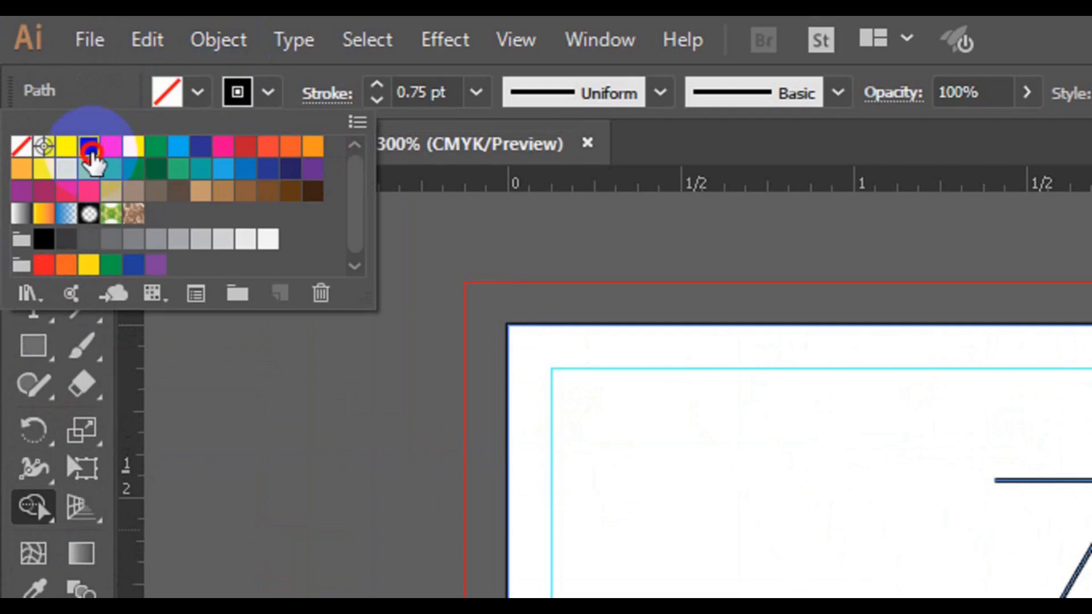
{"action": "left_click", "coordinate": [251, 94]}
{"action": "left_click", "coordinate": [251, 94]}
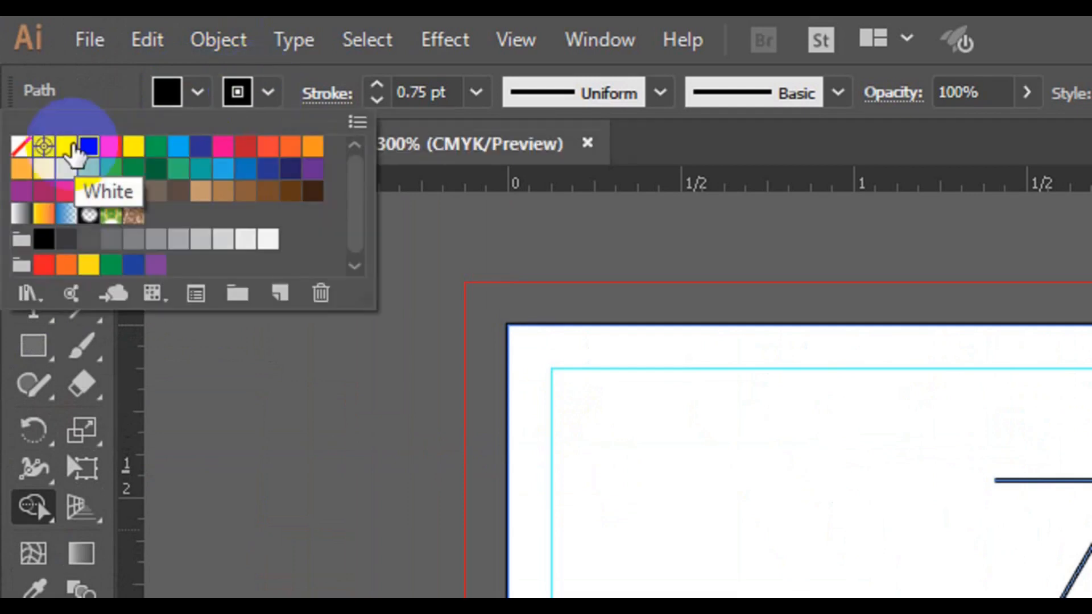
{"action": "left_click", "coordinate": [23, 148]}
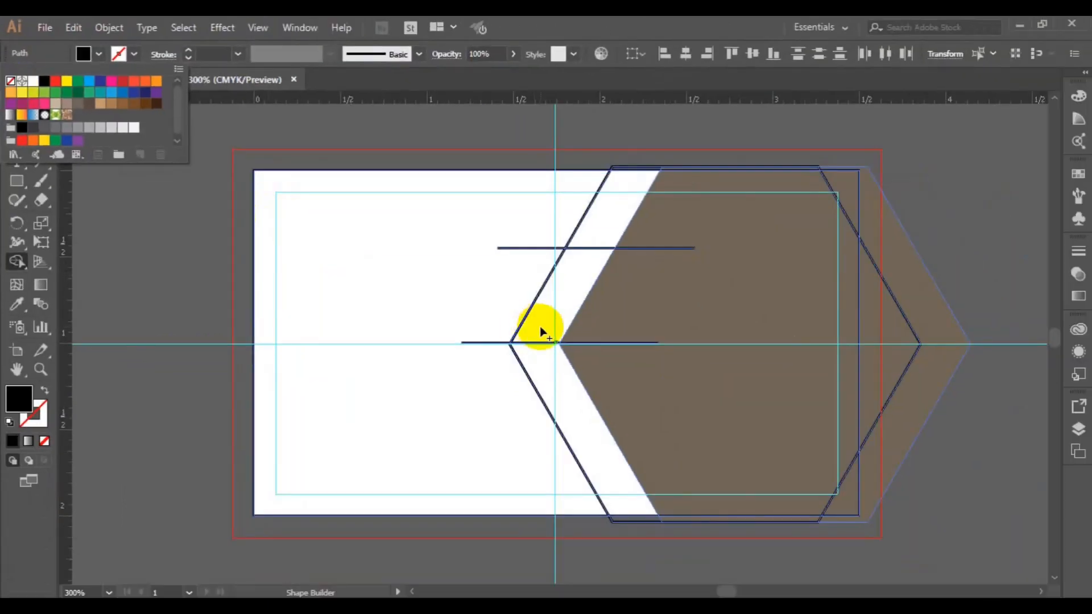
{"action": "left_click", "coordinate": [721, 437]}
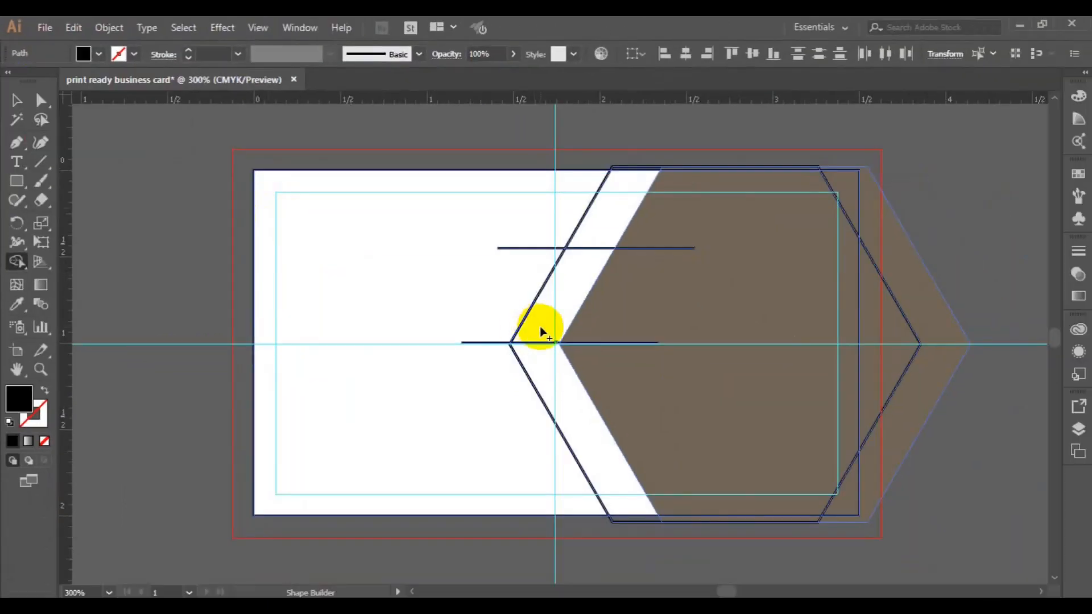
- Build the upper gap region and the lower strip into black shapes
{"action": "key", "text": "ctrl+a"}
{"action": "left_click", "coordinate": [542, 331]}
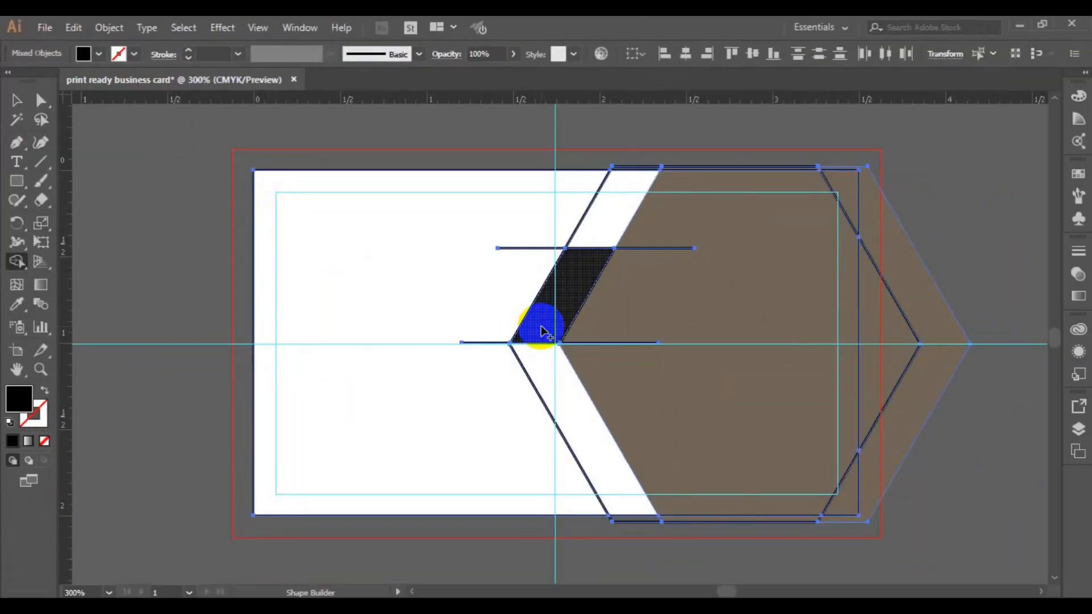
{"action": "left_click", "coordinate": [551, 390]}
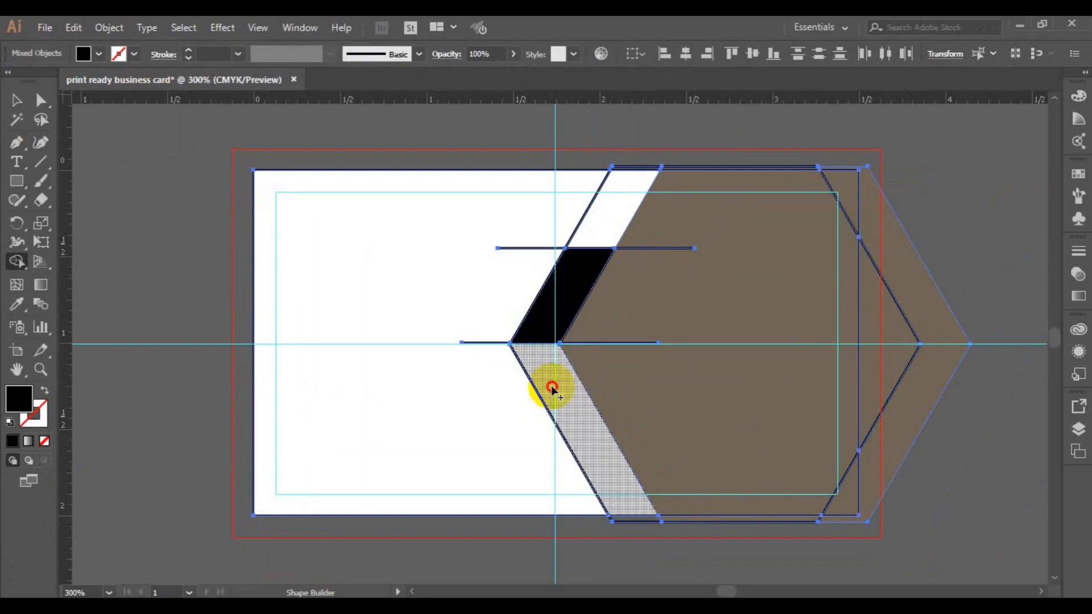
{"action": "left_click", "coordinate": [552, 390]}
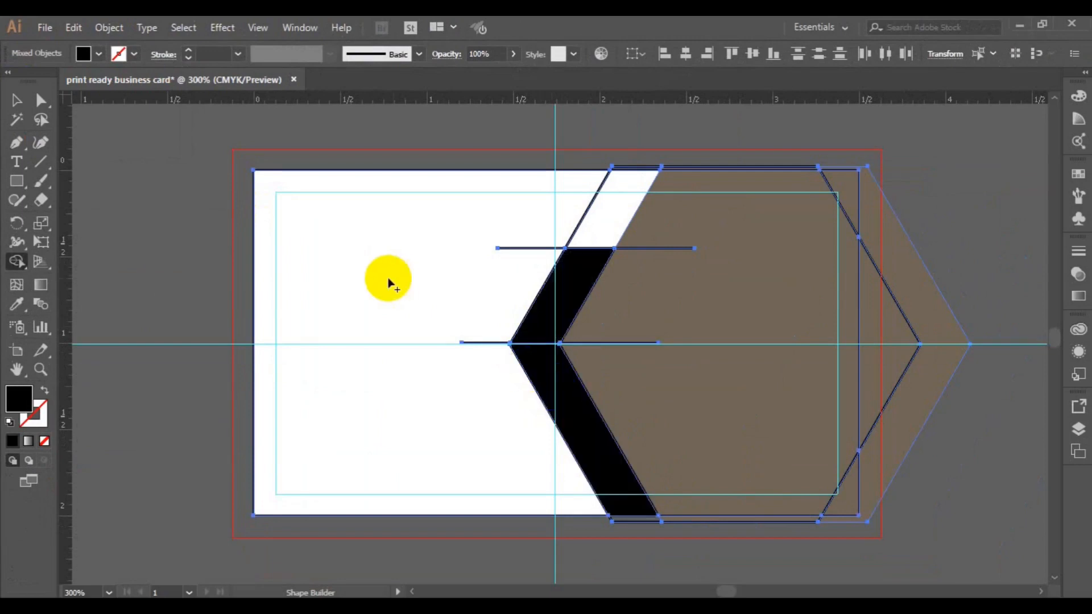
- Recolour the lower chevron band pink, then reset the fill to None
{"action": "left_click", "coordinate": [97, 54]}
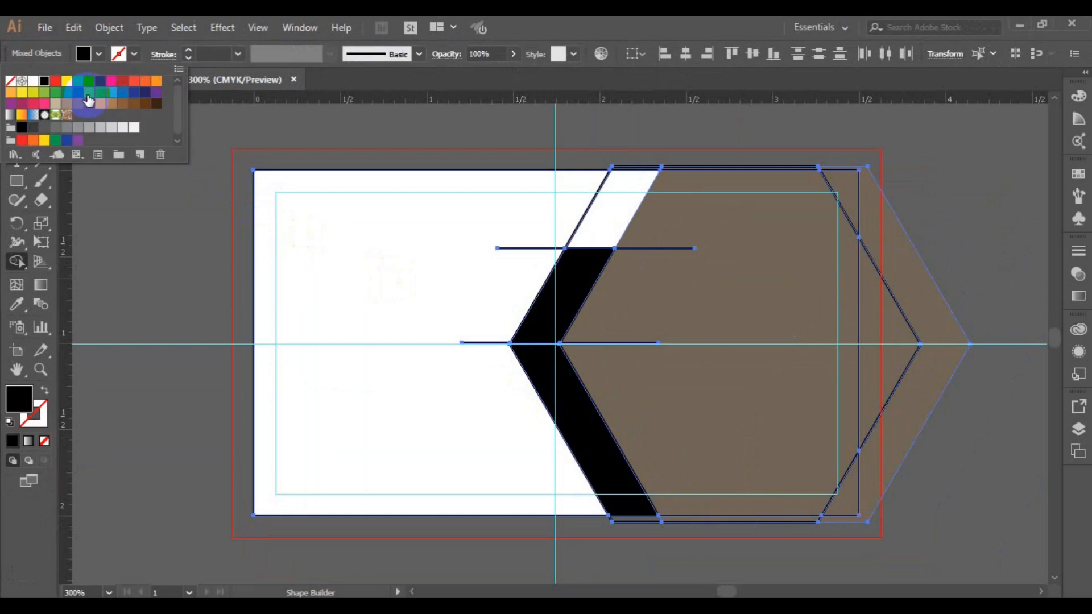
{"action": "left_click", "coordinate": [44, 103]}
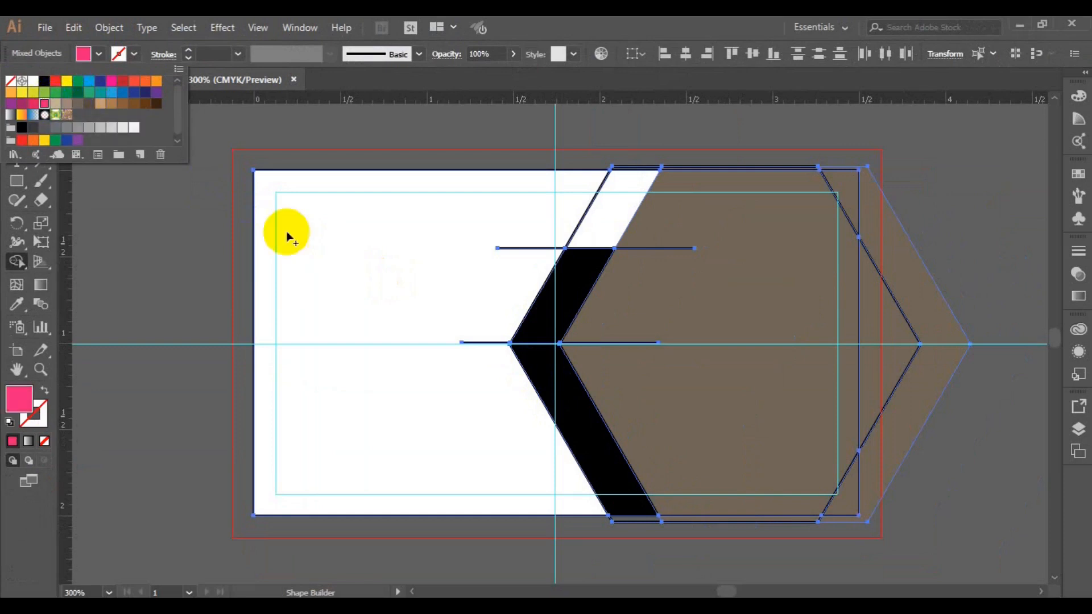
{"action": "left_click", "coordinate": [543, 380]}
{"action": "left_click", "coordinate": [541, 377]}
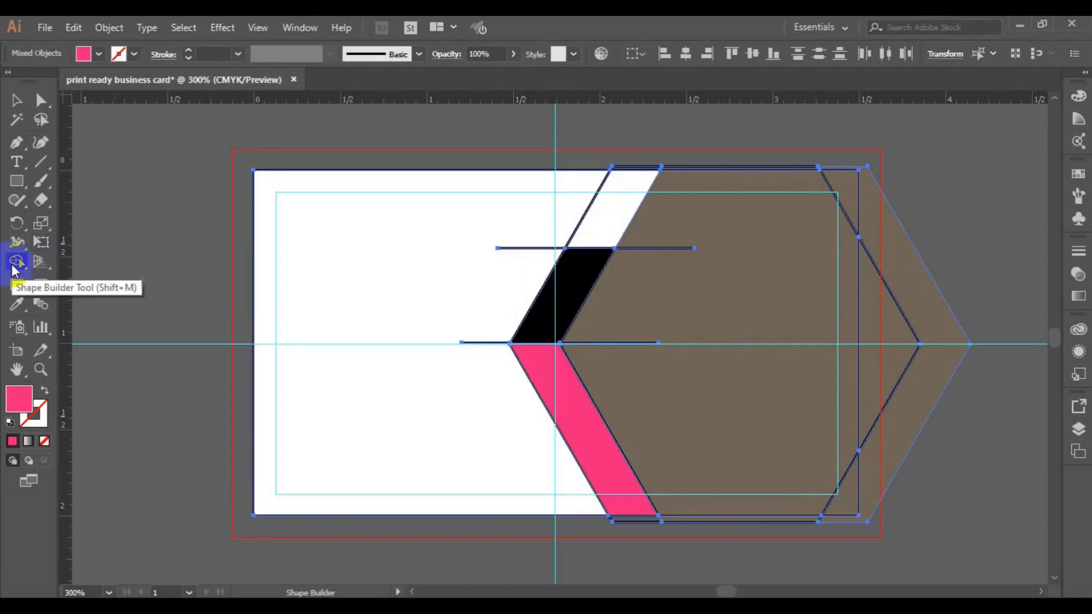
{"action": "left_click", "coordinate": [100, 56]}
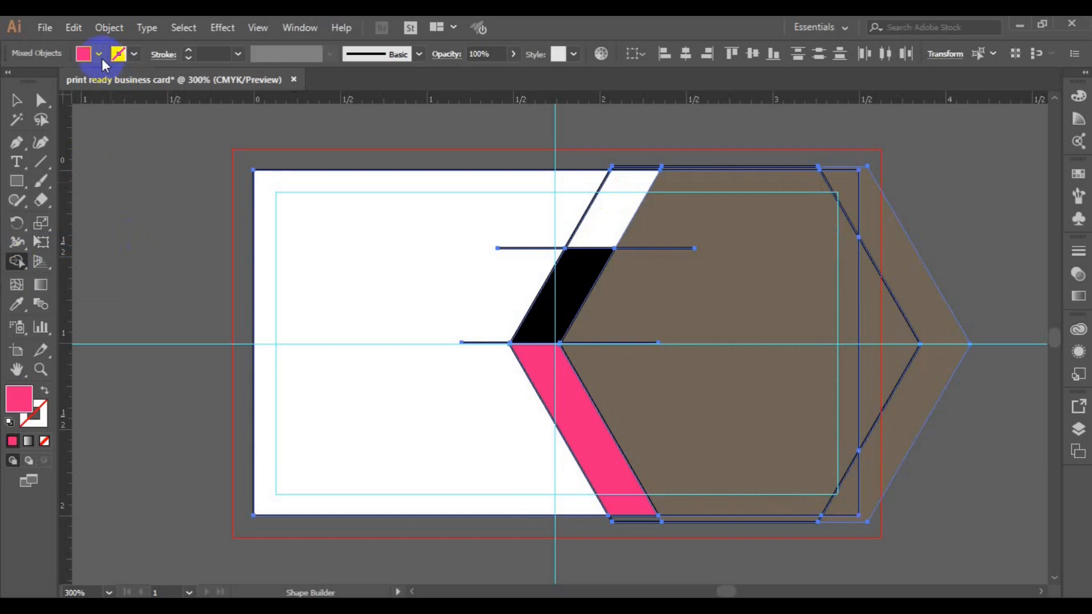
{"action": "left_click", "coordinate": [11, 83]}
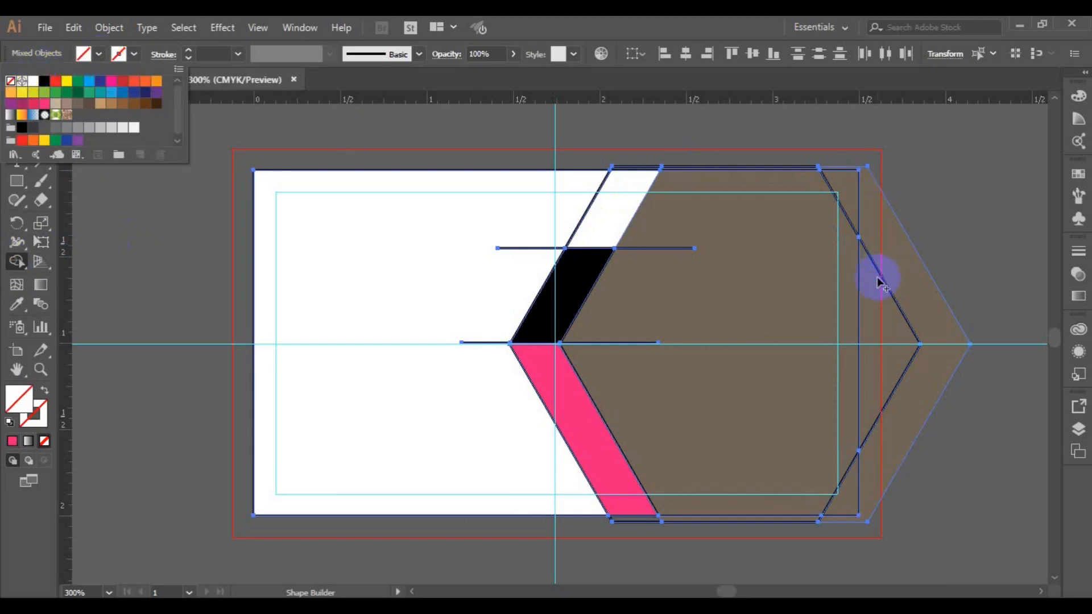
- Remove the hexagon strip and triangle extending past the card's right edge
{"action": "left_click", "coordinate": [921, 301]}
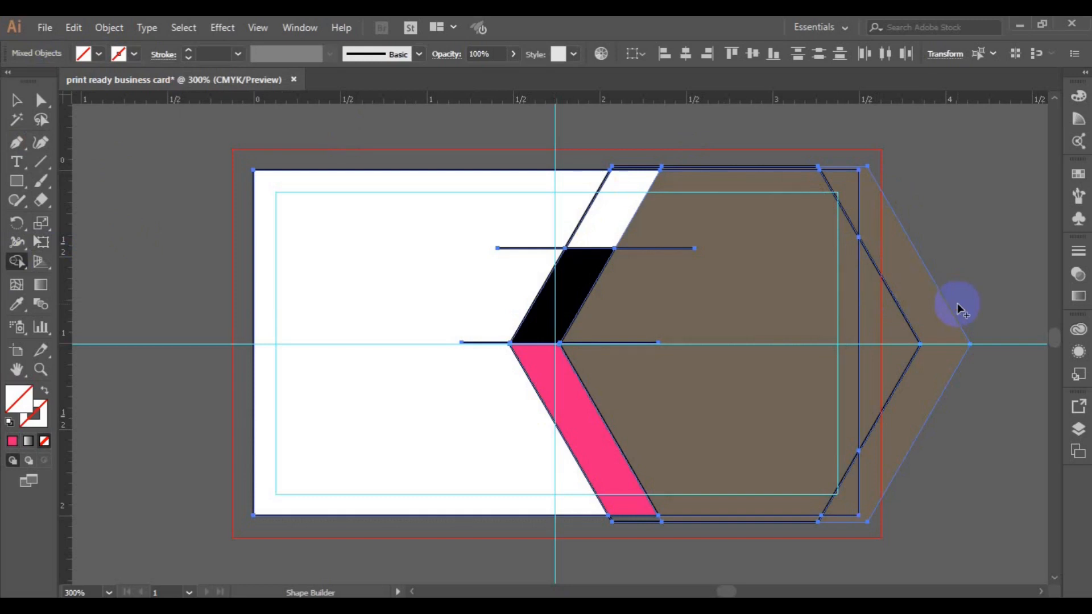
{"action": "left_click_drag", "start_coordinate": [925, 322], "coordinate": [965, 318]}
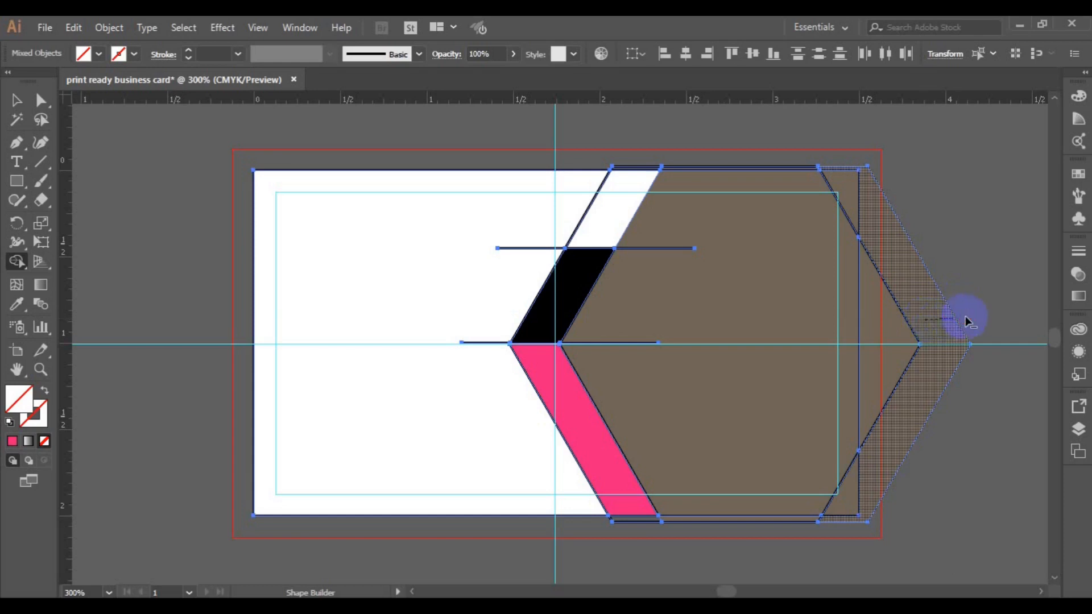
{"action": "left_click_drag", "start_coordinate": [965, 317], "coordinate": [965, 318]}
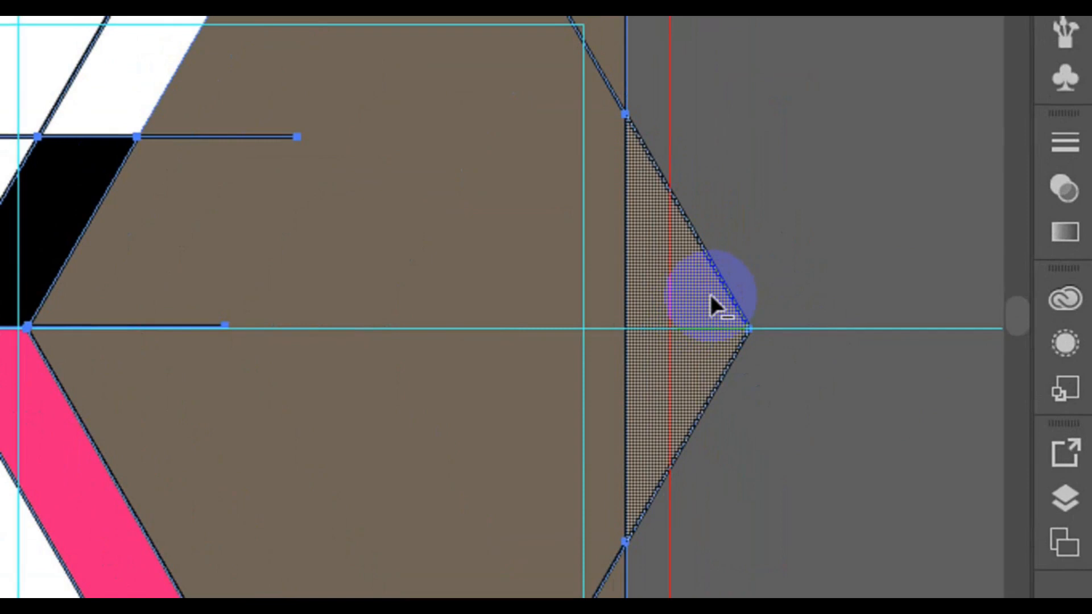
{"action": "left_click_drag", "start_coordinate": [708, 291], "coordinate": [772, 293]}
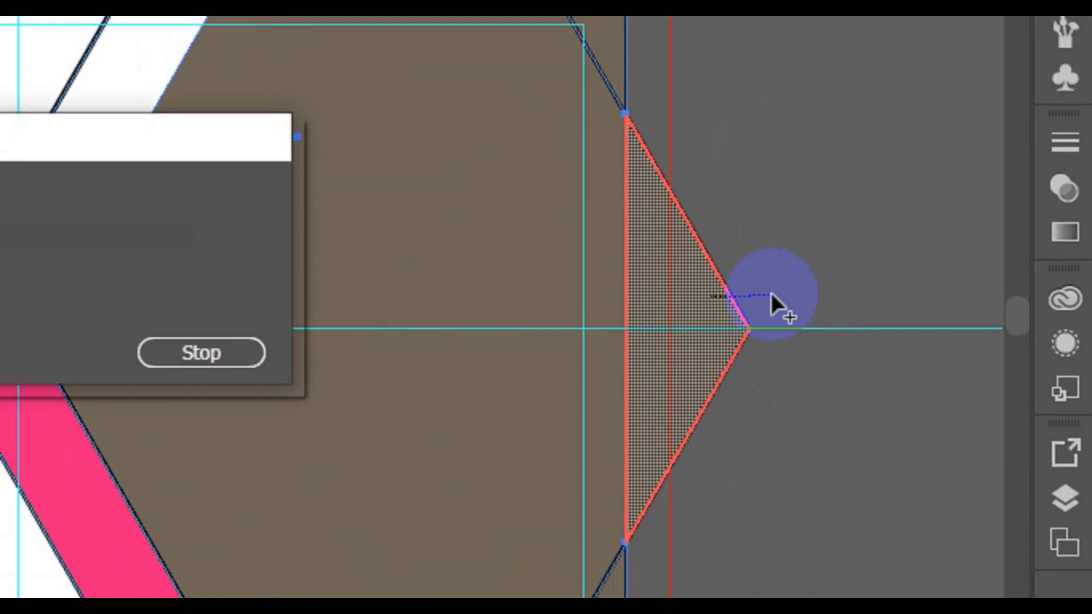
{"action": "left_click_drag", "start_coordinate": [772, 292], "coordinate": [772, 292]}
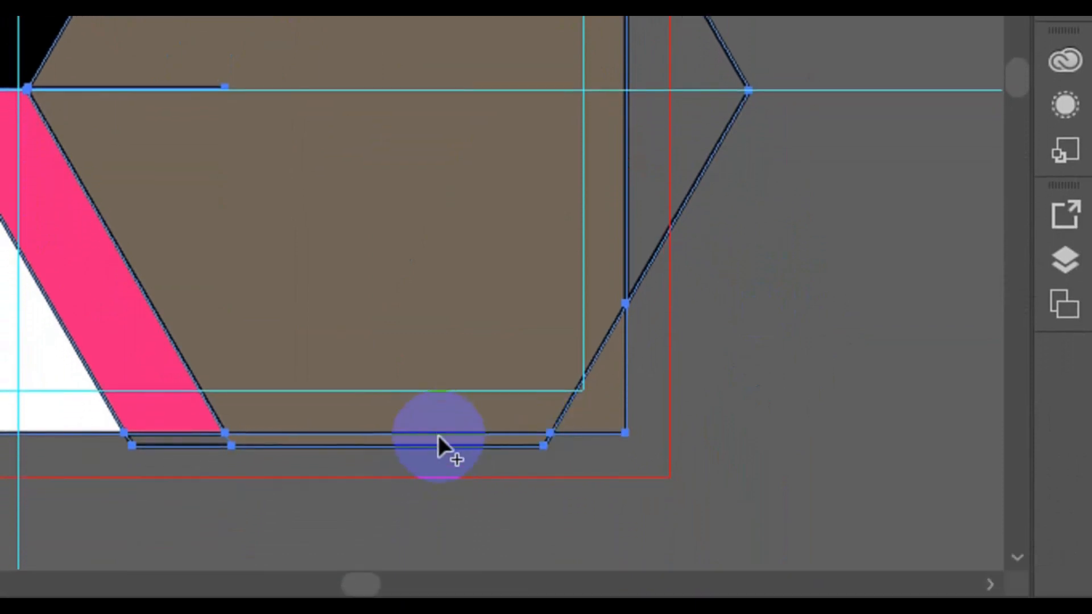
- Remove the thin bottom-edge strips and merge the brown region with the right notch
{"action": "left_click", "coordinate": [441, 453], "text": "alt"}
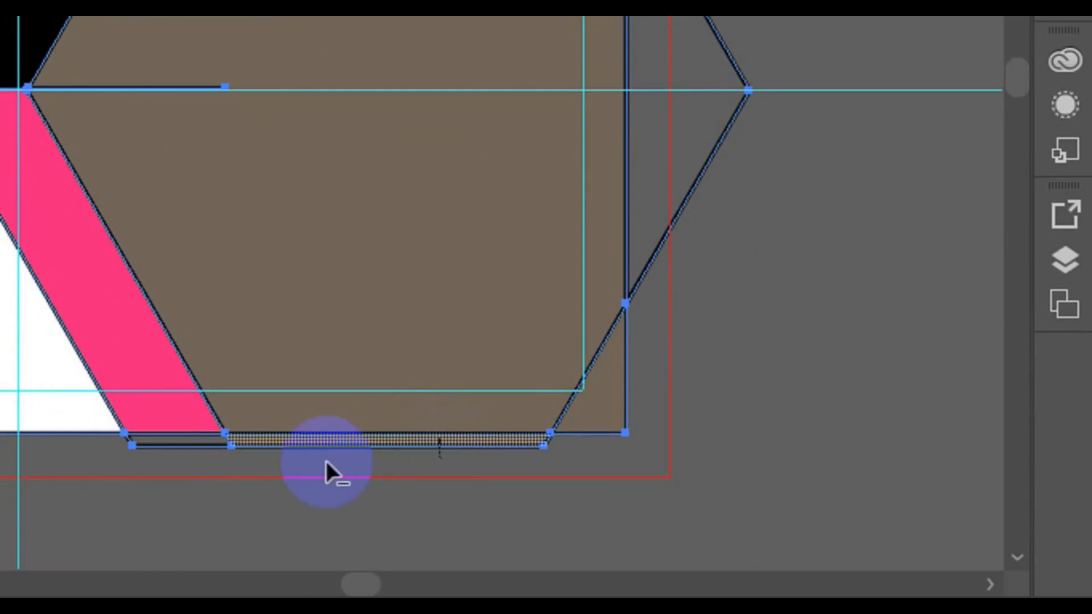
{"action": "left_click", "coordinate": [263, 467], "text": "alt"}
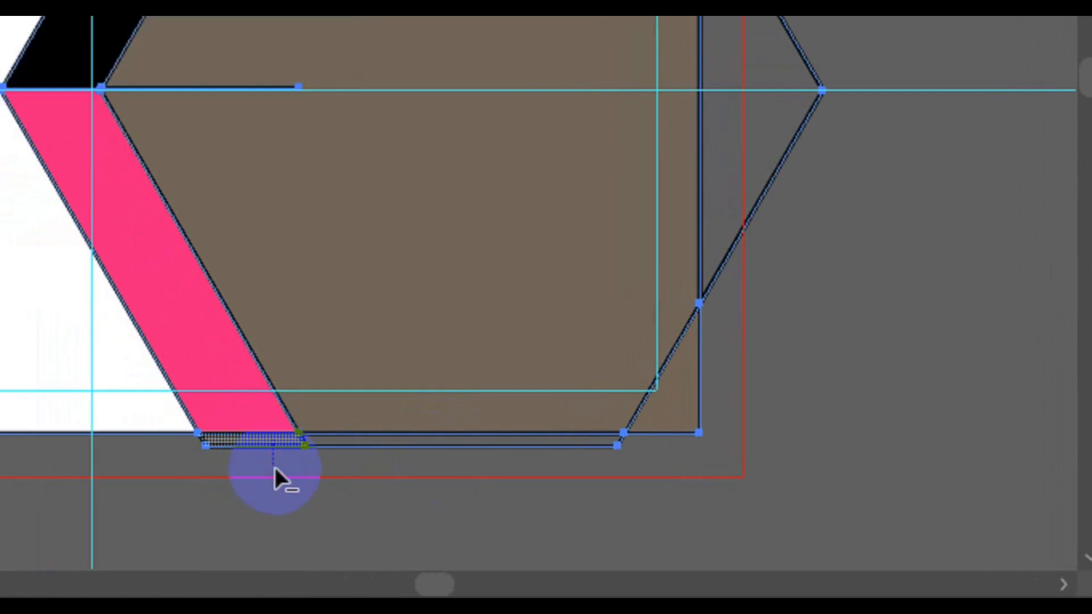
{"action": "left_click", "coordinate": [394, 23]}
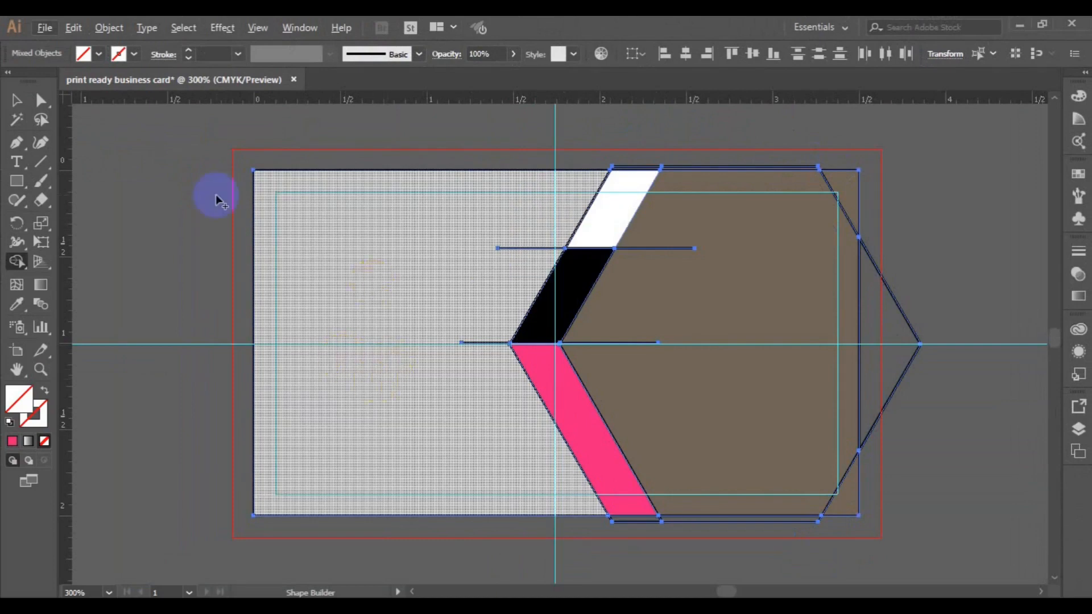
- With a purple fill, merge the white band and the card's white left area into one shape
{"action": "left_click", "coordinate": [101, 56]}
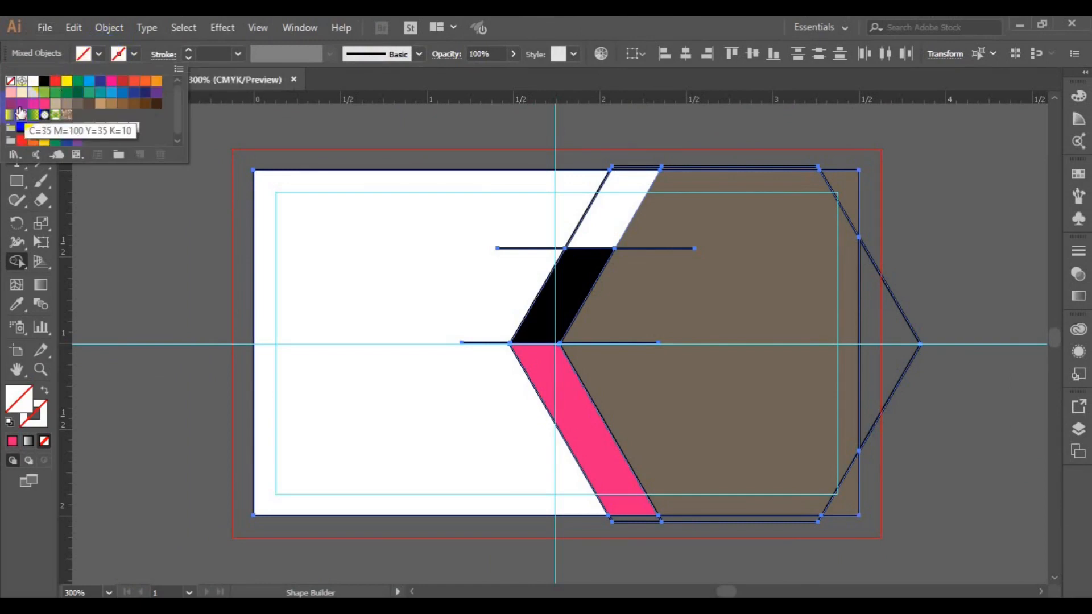
{"action": "left_click", "coordinate": [12, 109]}
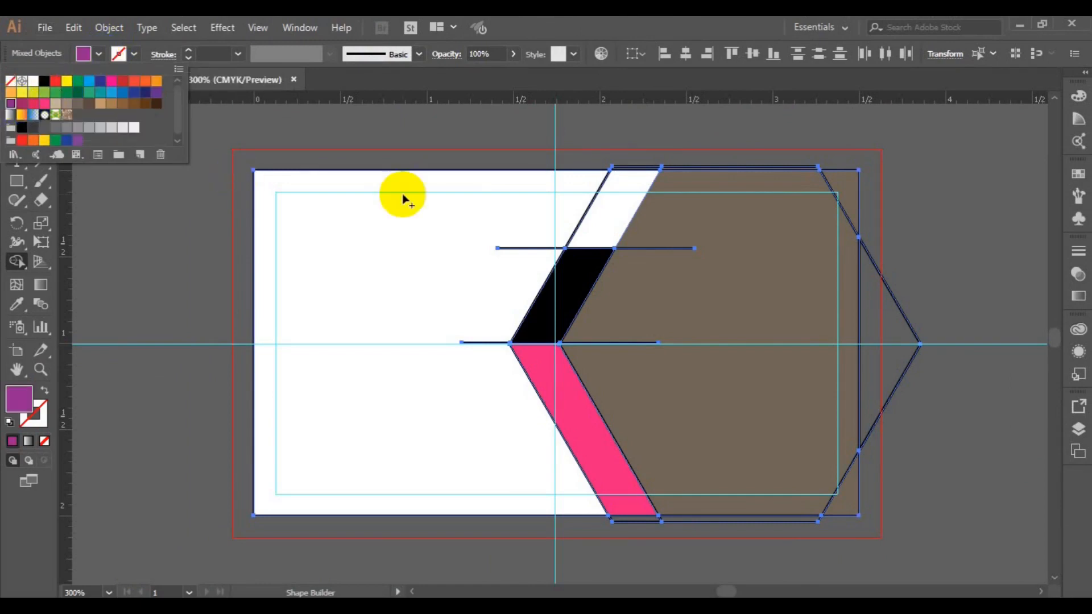
{"action": "left_click", "coordinate": [611, 215]}
{"action": "left_click_drag", "start_coordinate": [596, 216], "coordinate": [557, 222]}
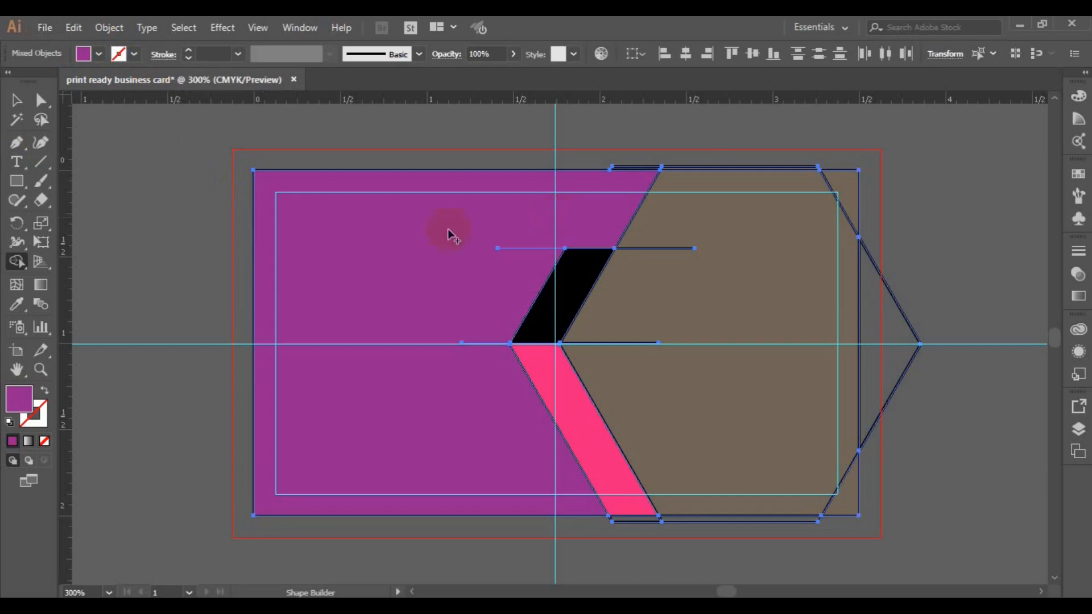
{"action": "left_click", "coordinate": [16, 102]}
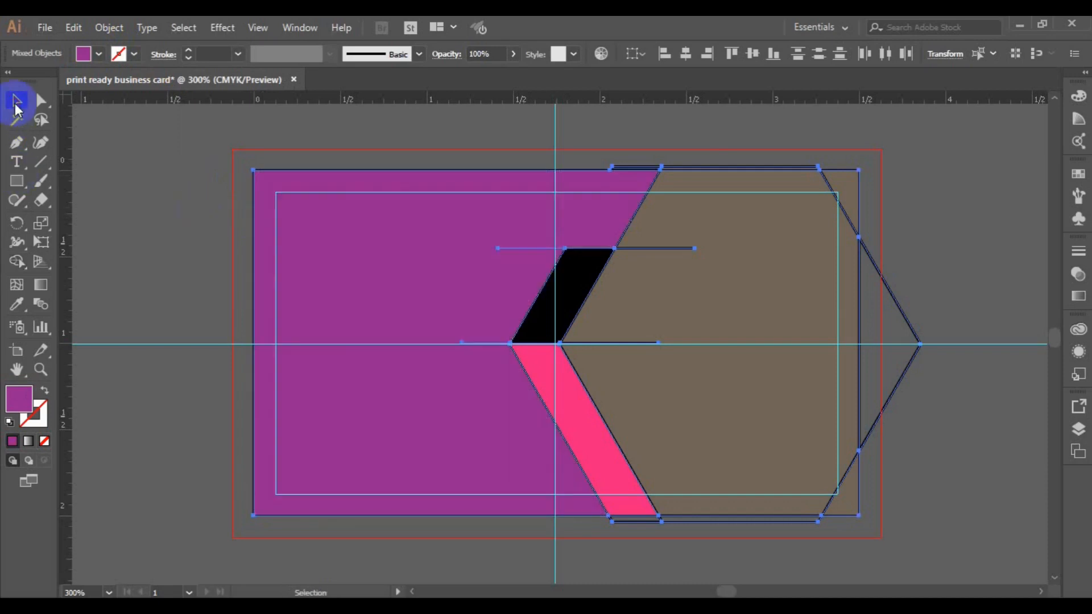
- Delete the hexagon piece outside the card and the leftover hexagon outline
{"action": "key", "text": "ctrl+a"}
{"action": "left_click", "coordinate": [216, 190]}
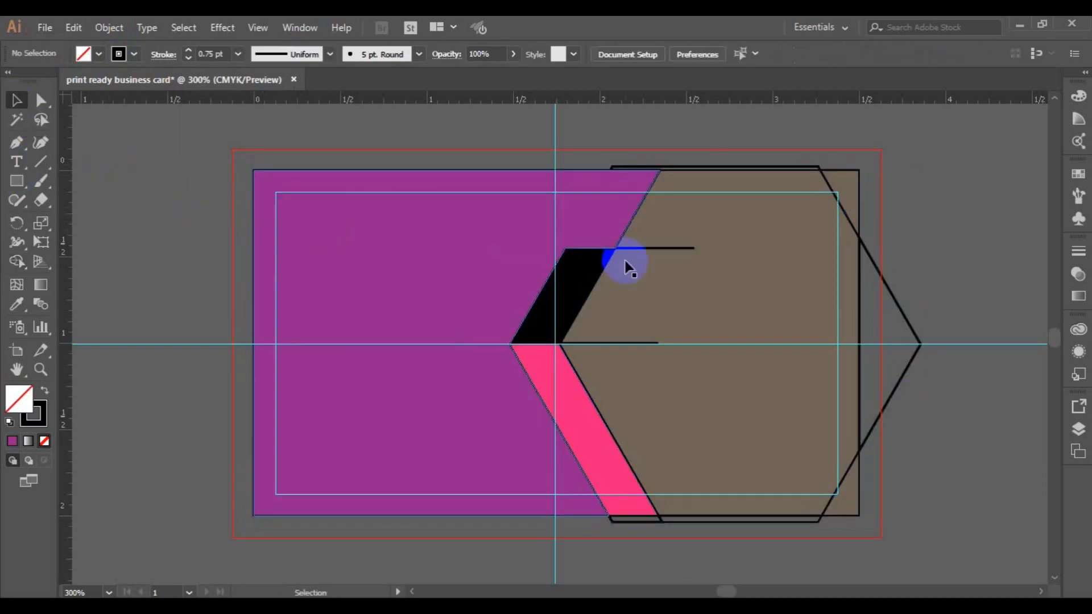
{"action": "left_click", "coordinate": [877, 272]}
{"action": "key", "text": "Delete"}
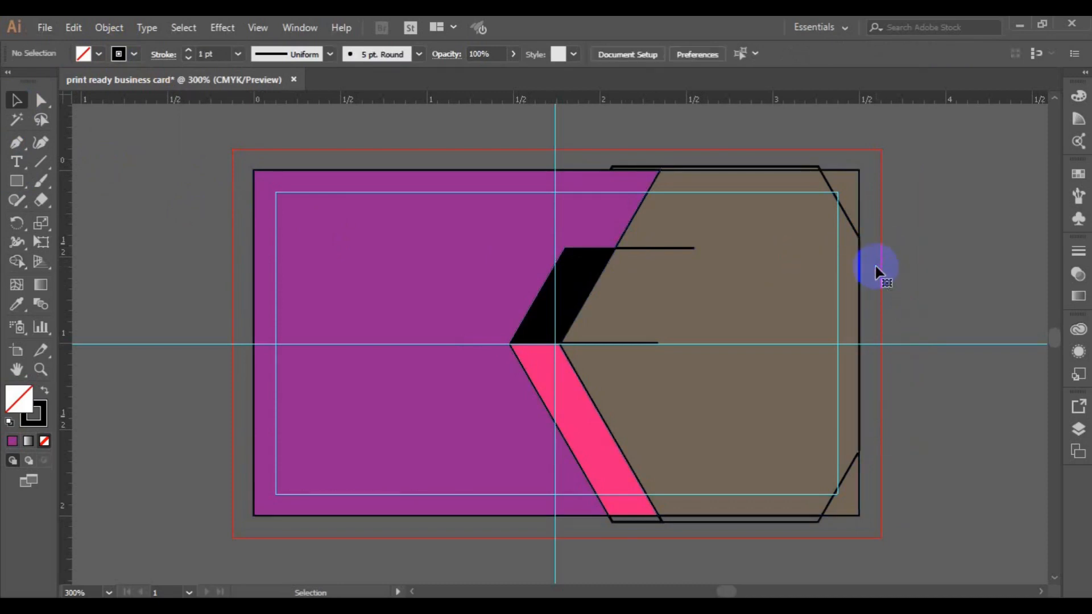
{"action": "left_click", "coordinate": [814, 168]}
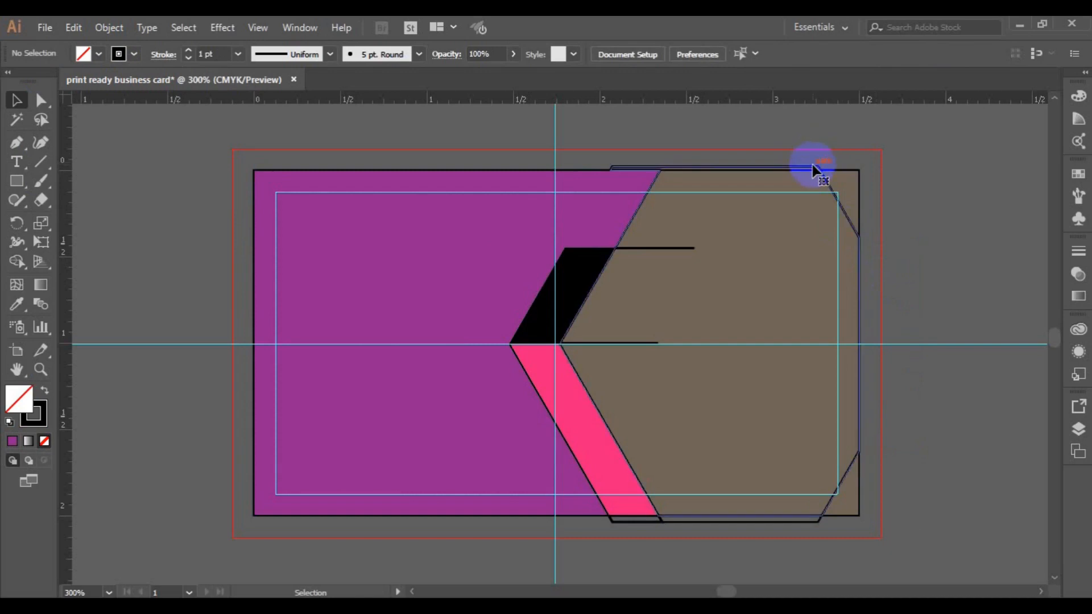
{"action": "key", "text": "Delete"}
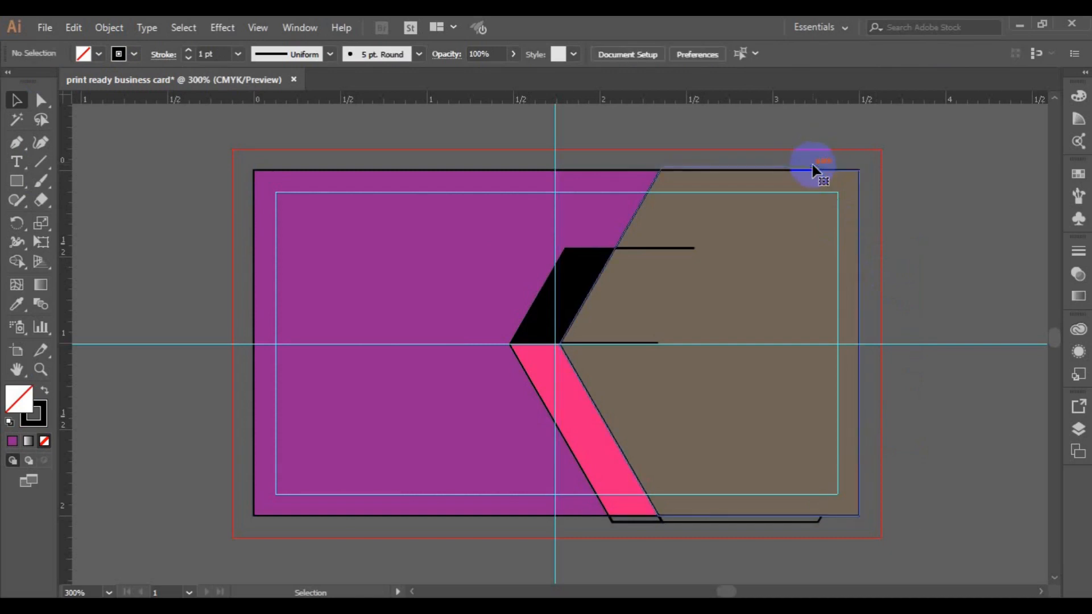
- Delete the stray paths below the pink band, at mid-height, and beside the black band
{"action": "left_click", "coordinate": [655, 523]}
{"action": "key", "text": "Delete"}
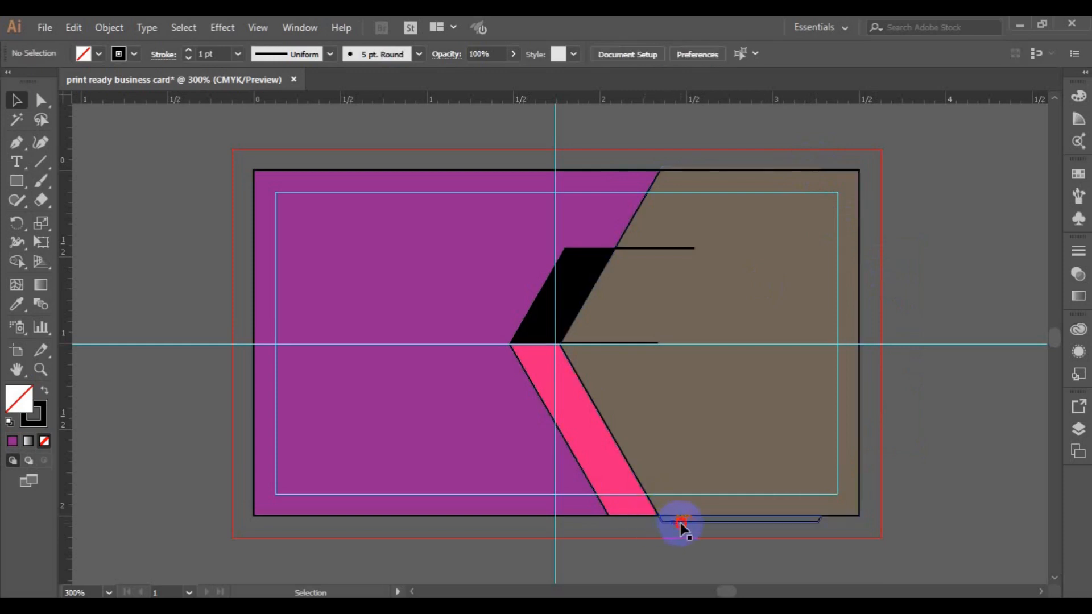
{"action": "left_click", "coordinate": [683, 529]}
{"action": "key", "text": "Delete"}
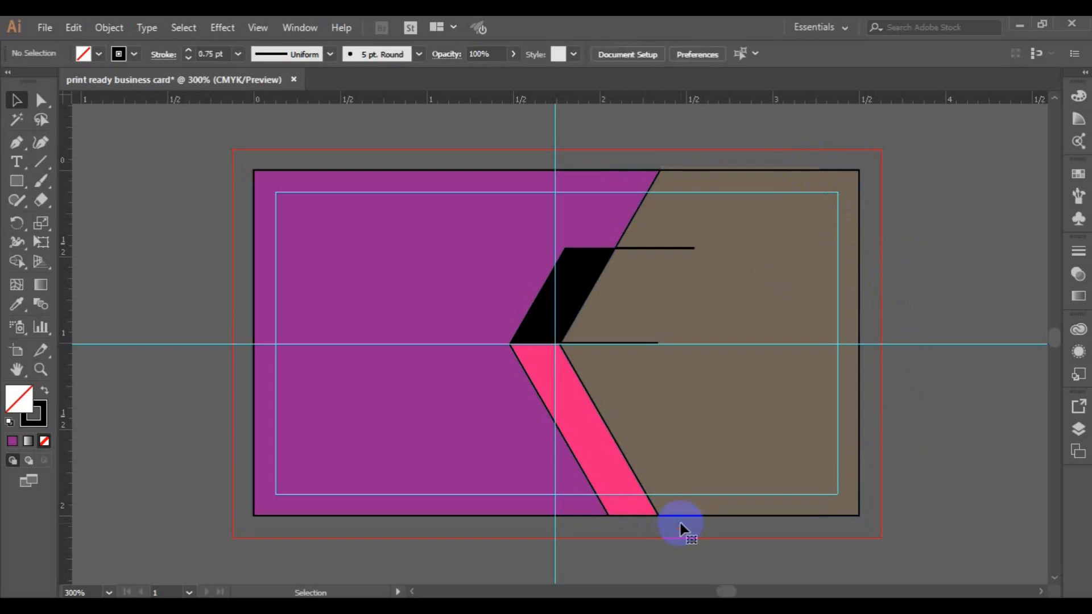
{"action": "left_click", "coordinate": [640, 345]}
{"action": "key", "text": "Delete"}
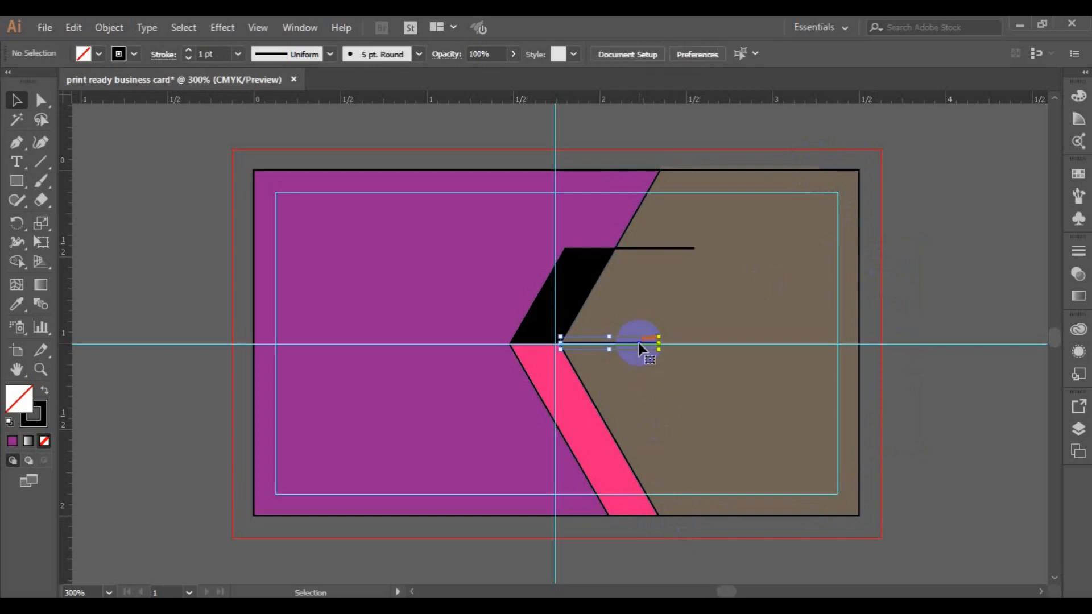
{"action": "left_click", "coordinate": [646, 251]}
{"action": "key", "text": "Delete"}
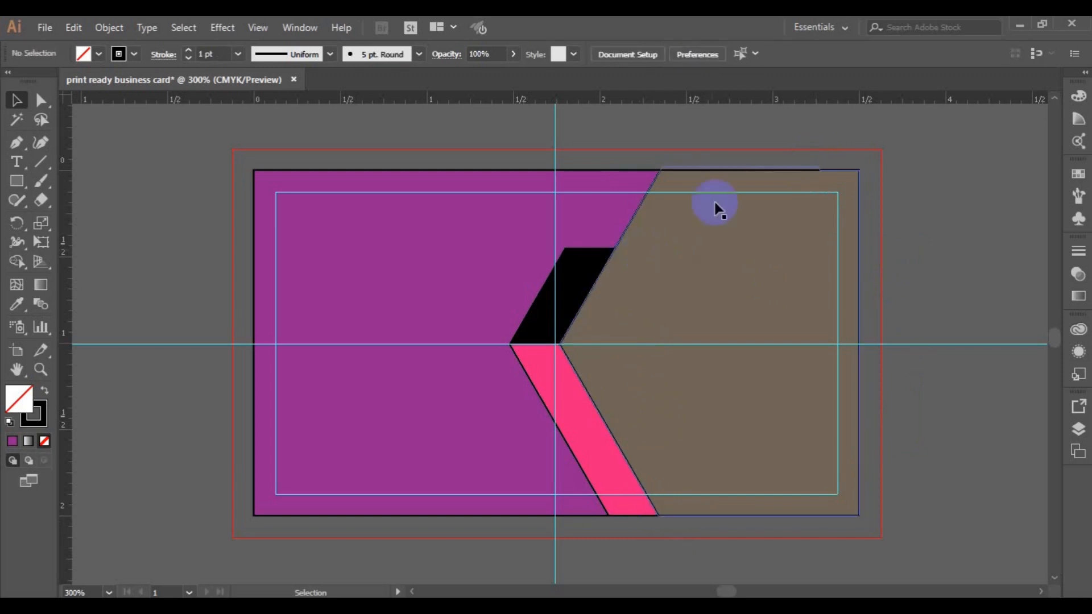
{"action": "left_click", "coordinate": [734, 169]}
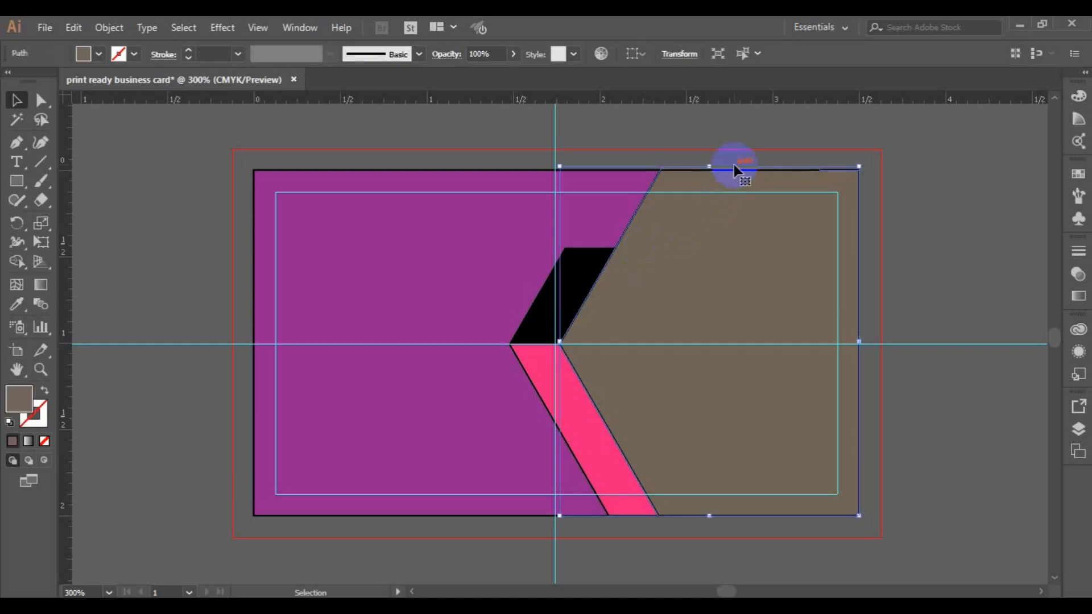
- Set the purple shape's stroke to None
{"action": "left_click", "coordinate": [317, 259]}
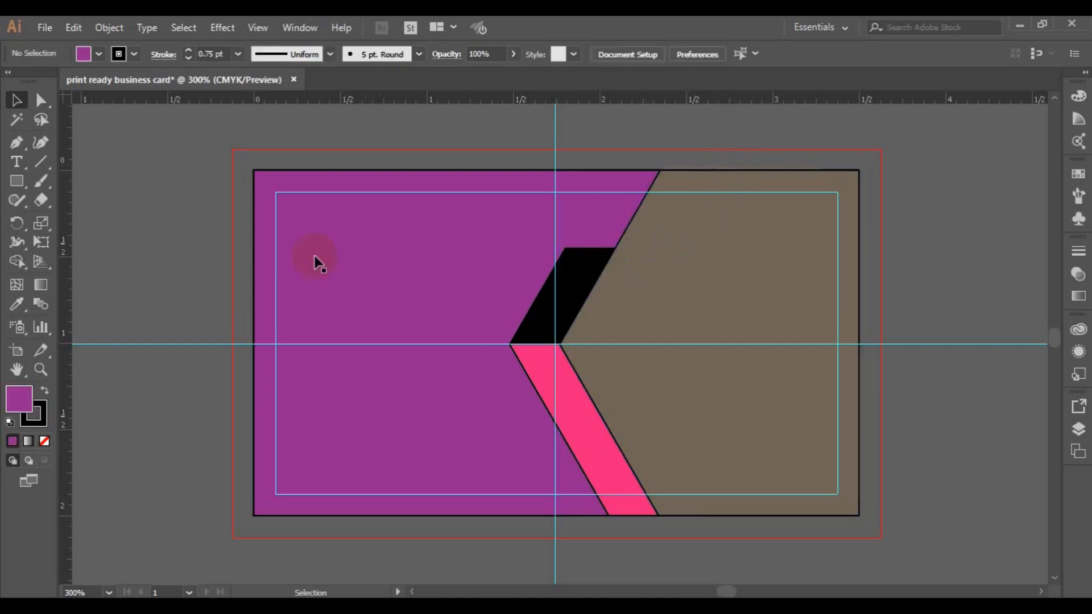
{"action": "left_click", "coordinate": [371, 332]}
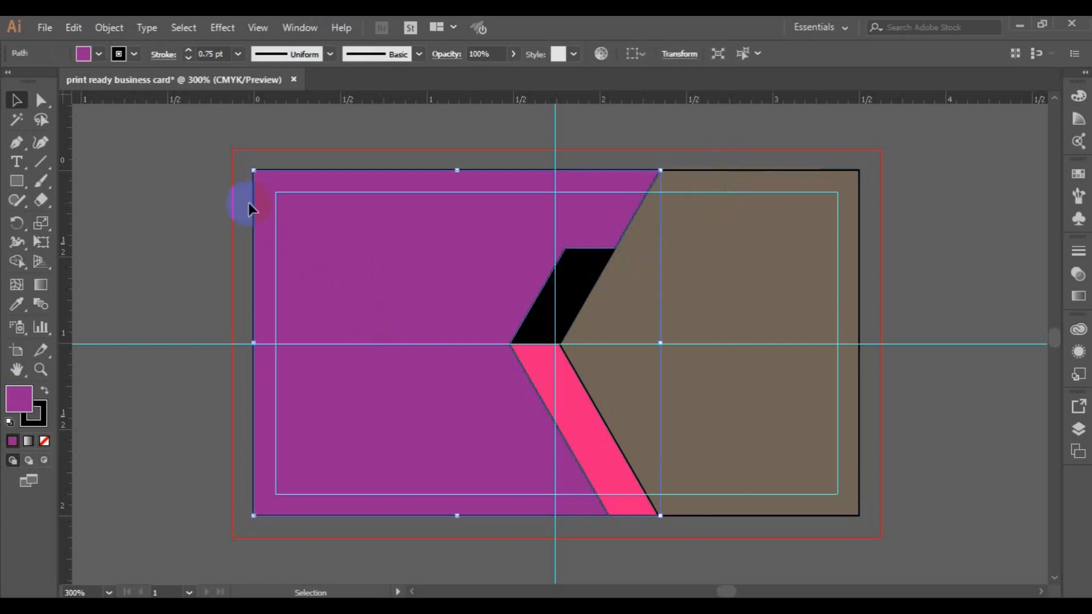
{"action": "left_click", "coordinate": [126, 54]}
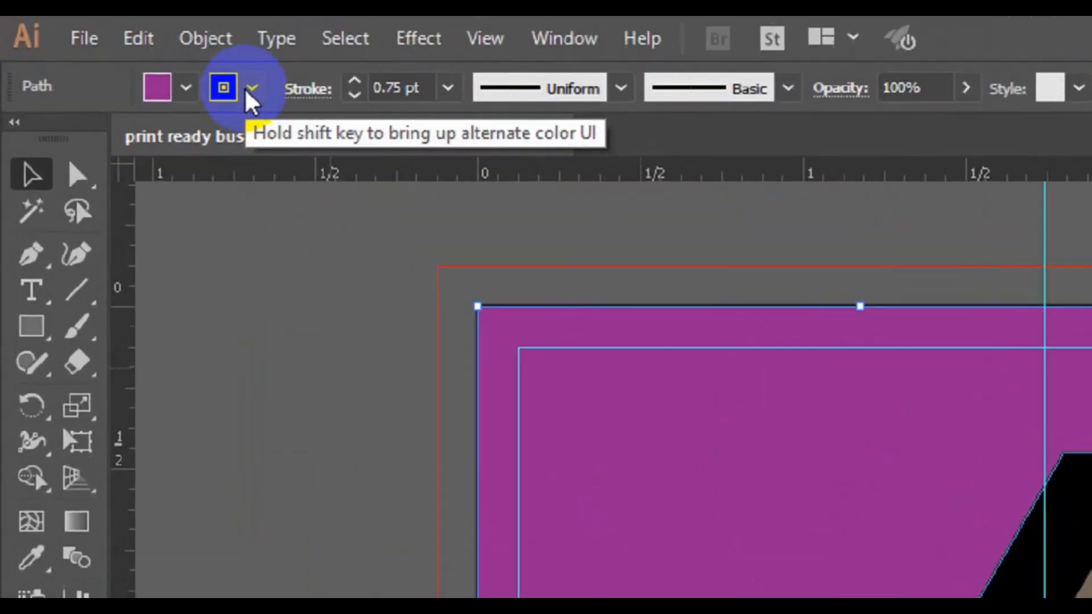
{"action": "left_click", "coordinate": [132, 54]}
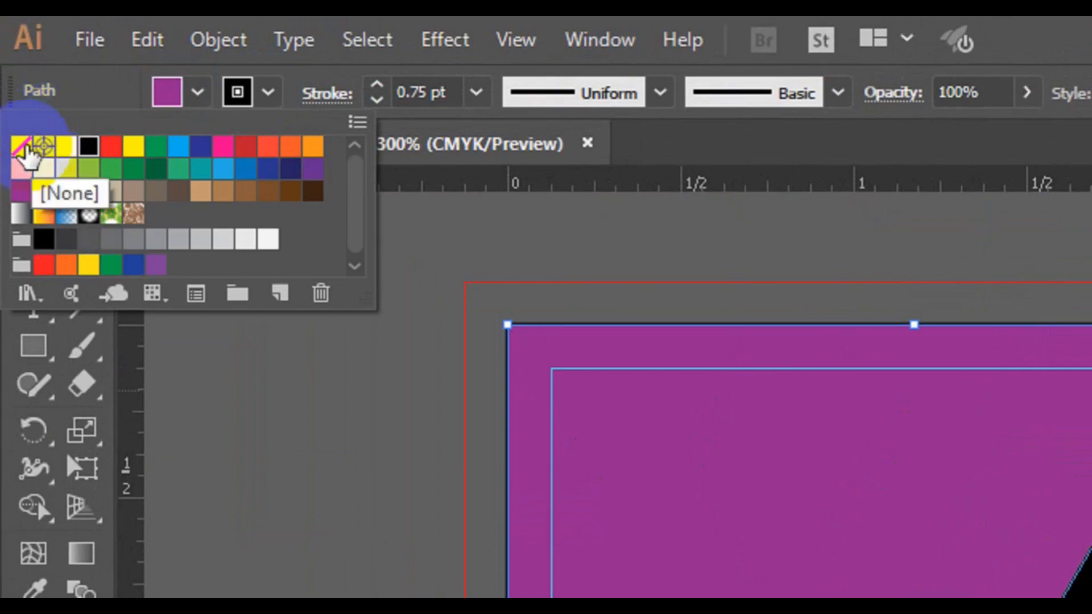
{"action": "left_click", "coordinate": [23, 147]}
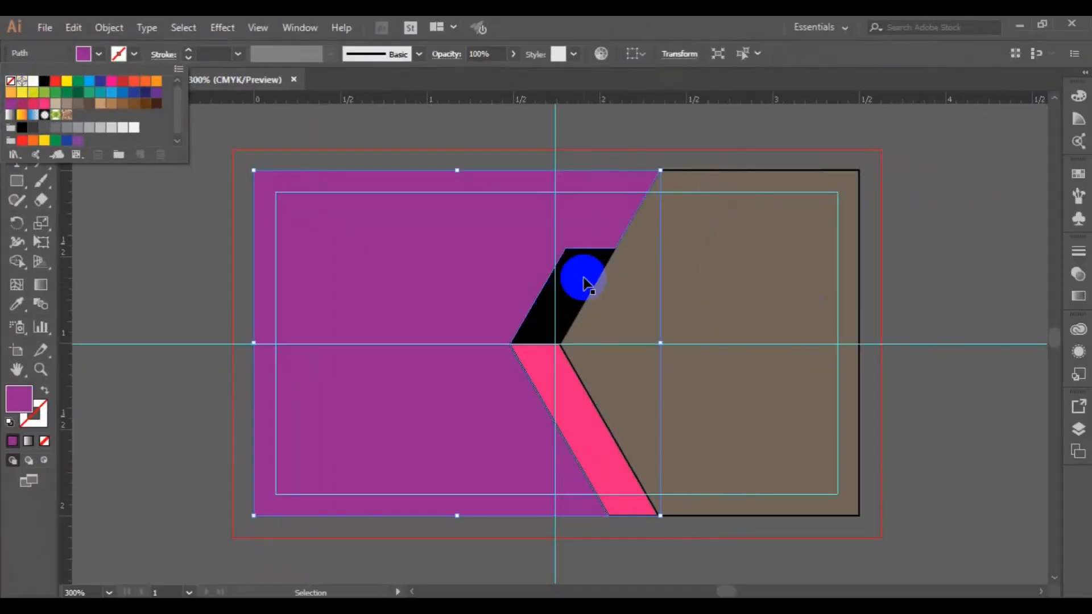
{"action": "left_click", "coordinate": [580, 279]}
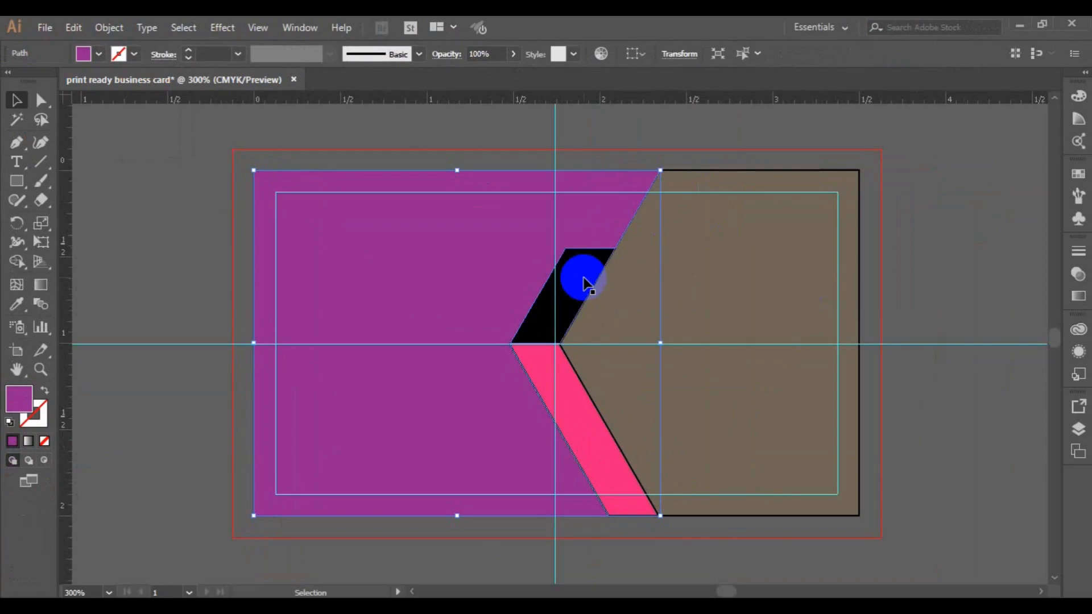
- Set the stroke of the black and pink bands to None
{"action": "left_click", "coordinate": [584, 279]}
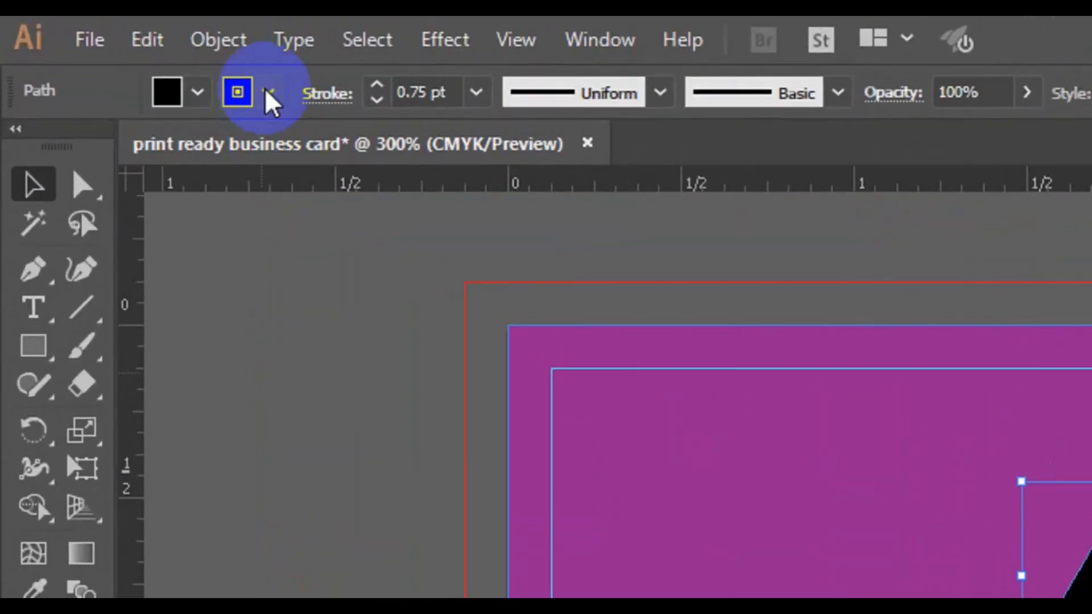
{"action": "left_click", "coordinate": [135, 55]}
{"action": "left_click", "coordinate": [21, 147]}
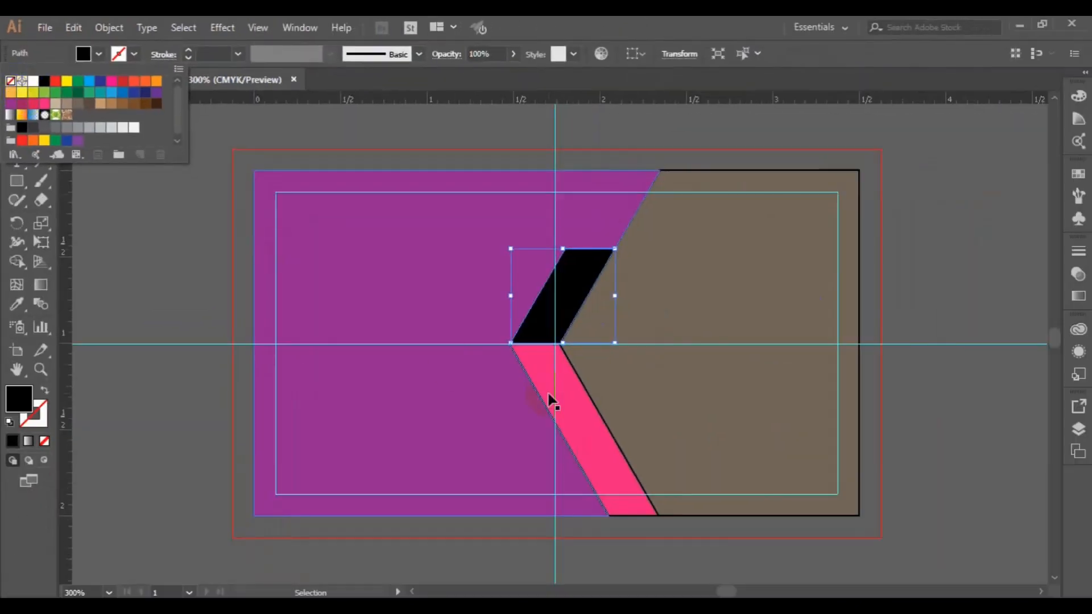
{"action": "left_click", "coordinate": [548, 393]}
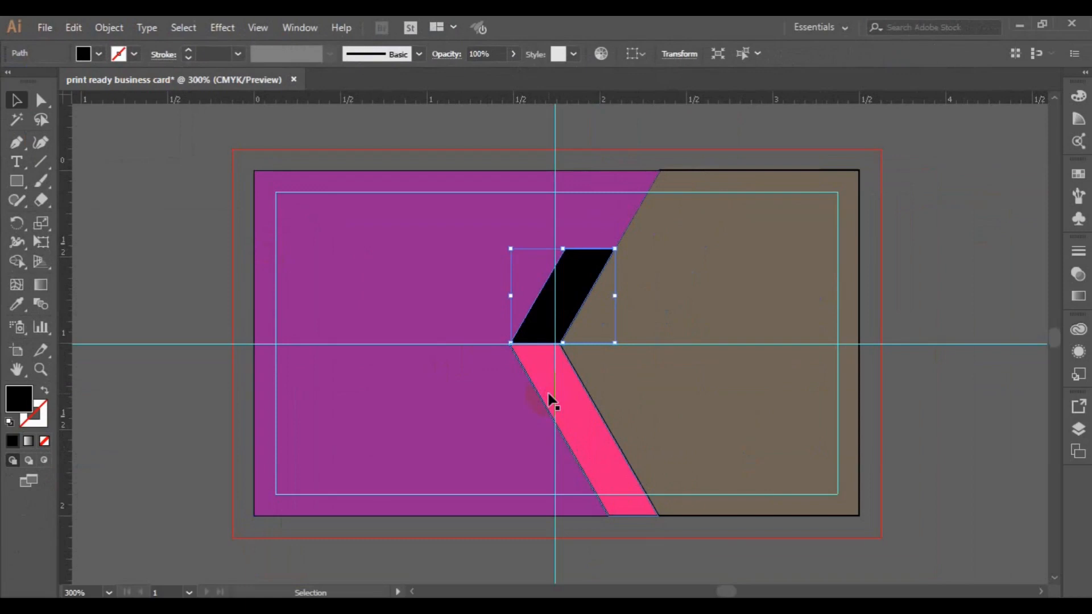
{"action": "left_click", "coordinate": [550, 398]}
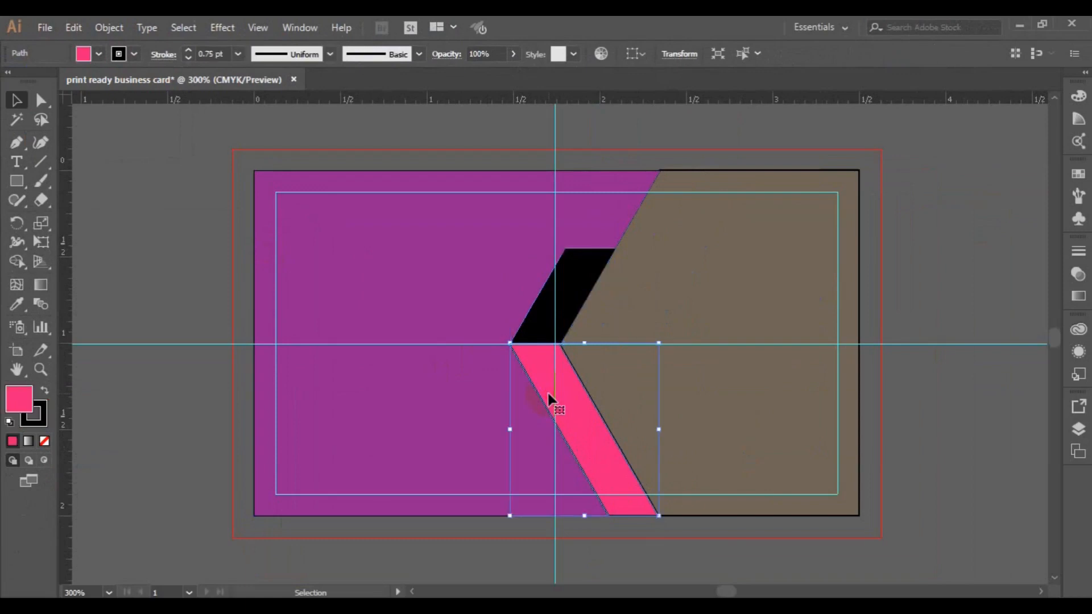
{"action": "left_click", "coordinate": [133, 54]}
{"action": "left_click", "coordinate": [10, 85]}
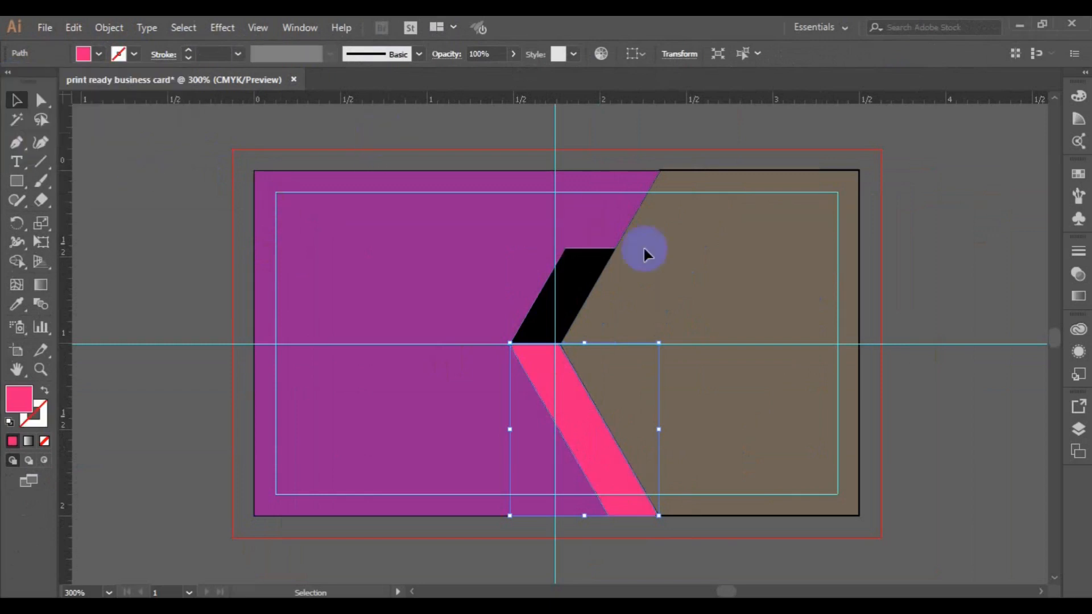
{"action": "left_click", "coordinate": [743, 263]}
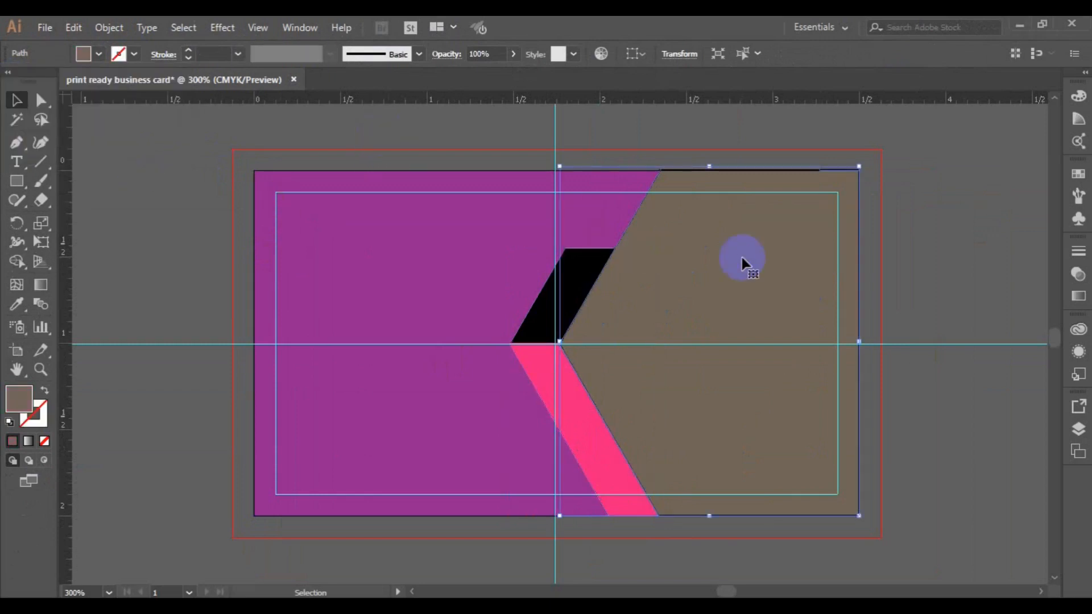
- Park a copy of the brown shape off the artboard's right edge and deselect it
{"action": "left_click_drag", "start_coordinate": [736, 278], "coordinate": [1045, 294]}
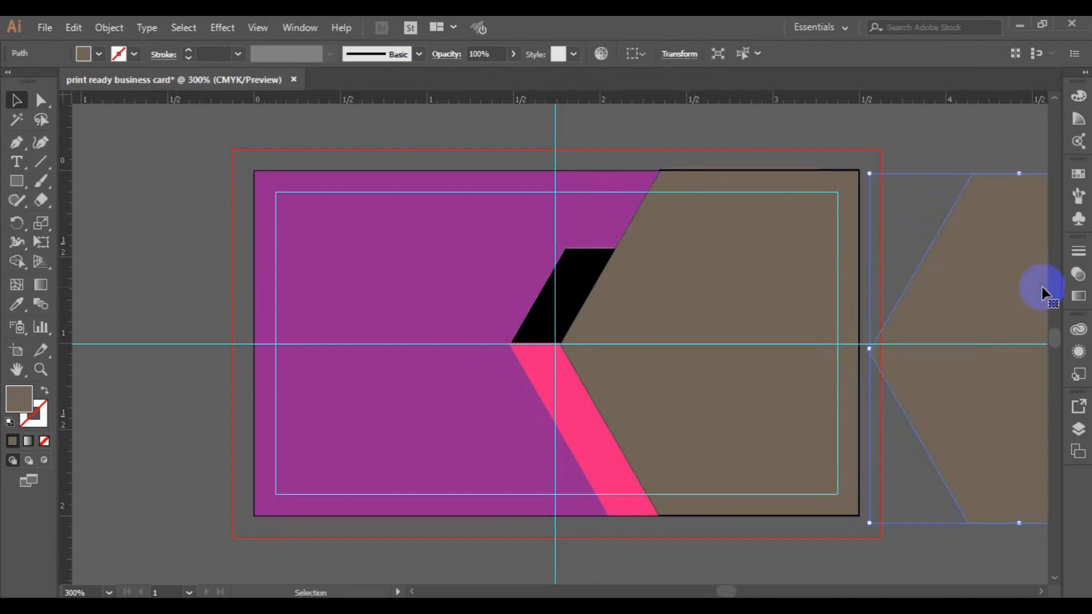
{"action": "key", "text": "ctrl+shift+a"}
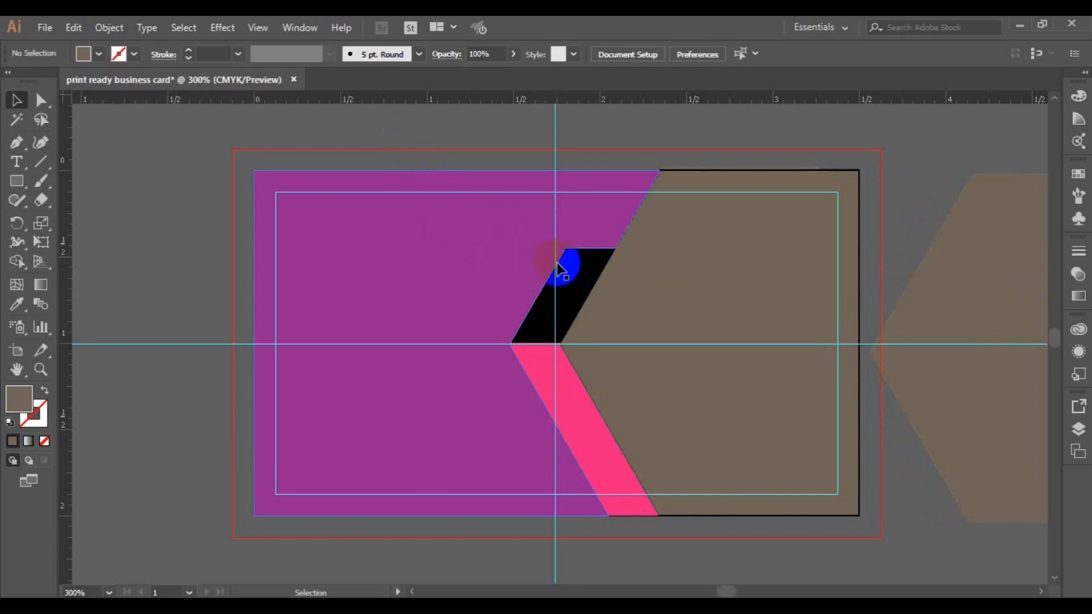
- Hide the rulers via View > Rulers > Hide Rulers
{"action": "left_click", "coordinate": [292, 33]}
{"action": "mouse_move", "coordinate": [270, 33]}
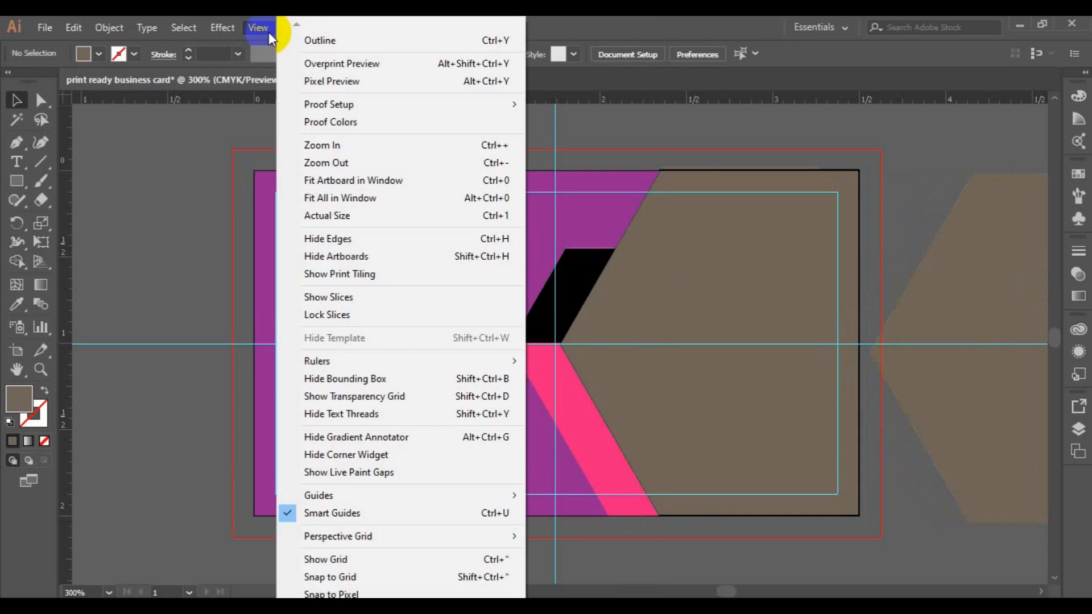
{"action": "mouse_move", "coordinate": [381, 357]}
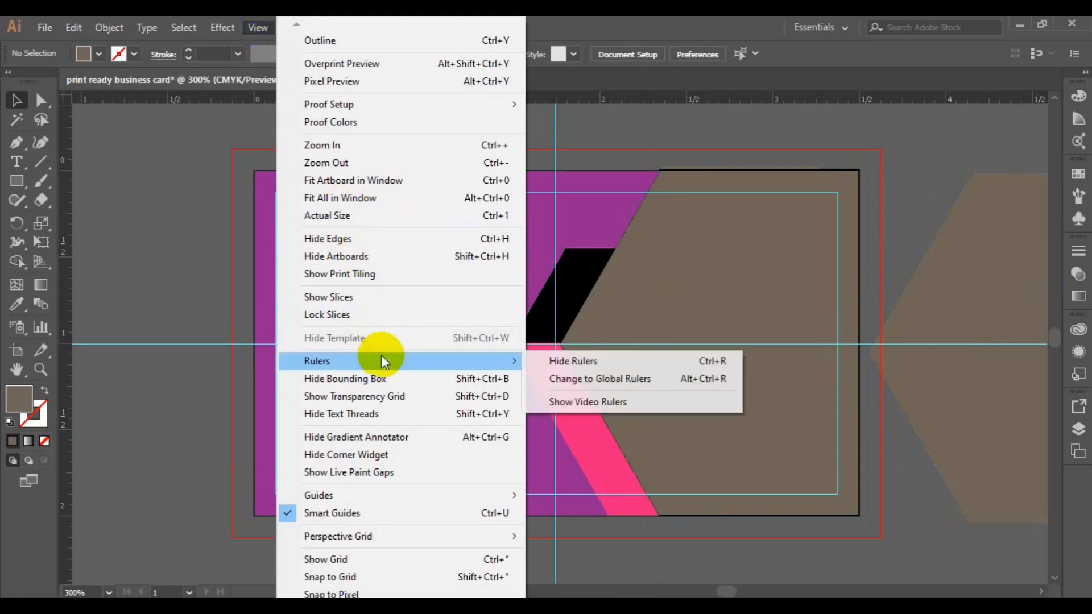
{"action": "left_click", "coordinate": [595, 361]}
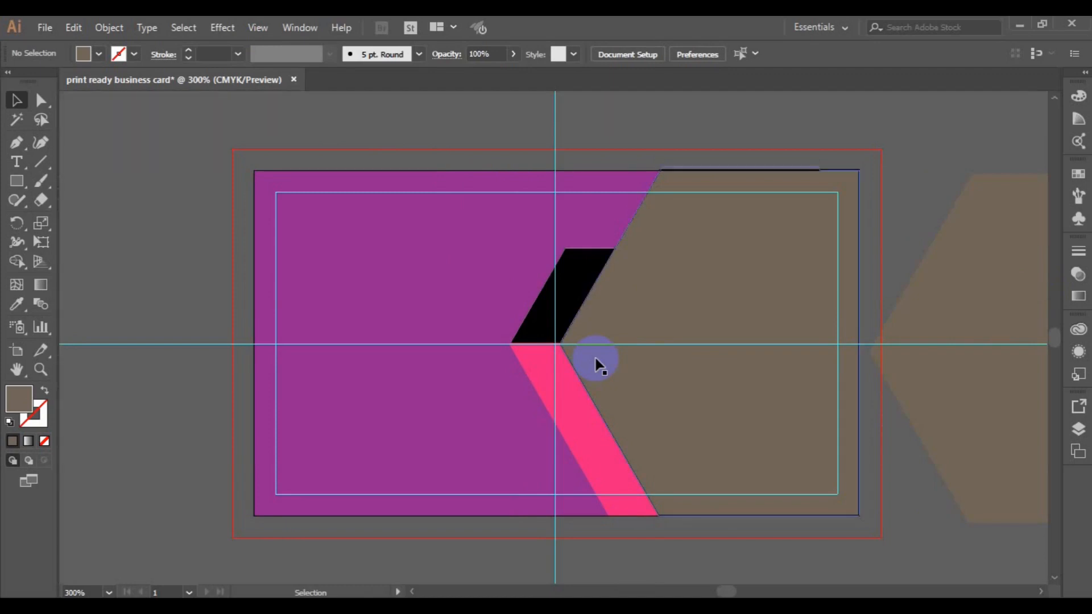
{"action": "key", "text": "a"}
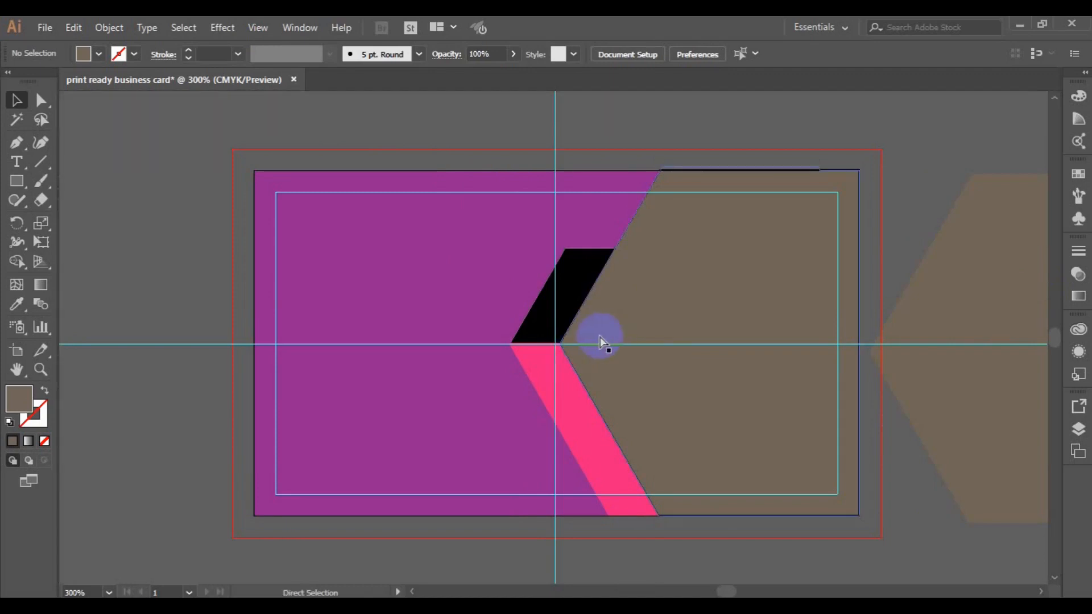
{"action": "key", "text": "v"}
{"action": "left_click", "coordinate": [600, 340]}
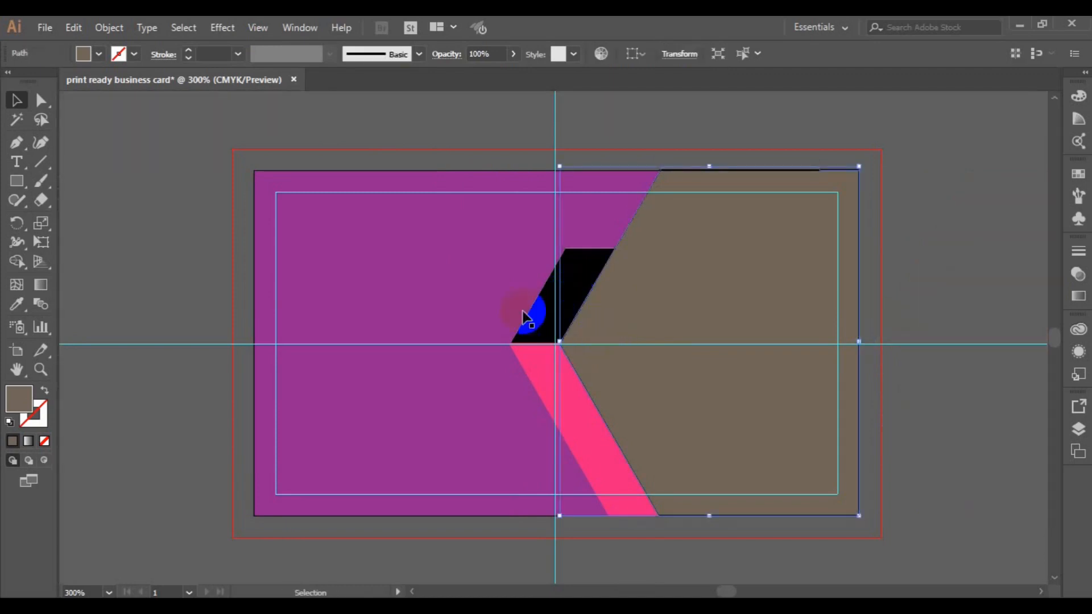
{"action": "left_click", "coordinate": [231, 291]}
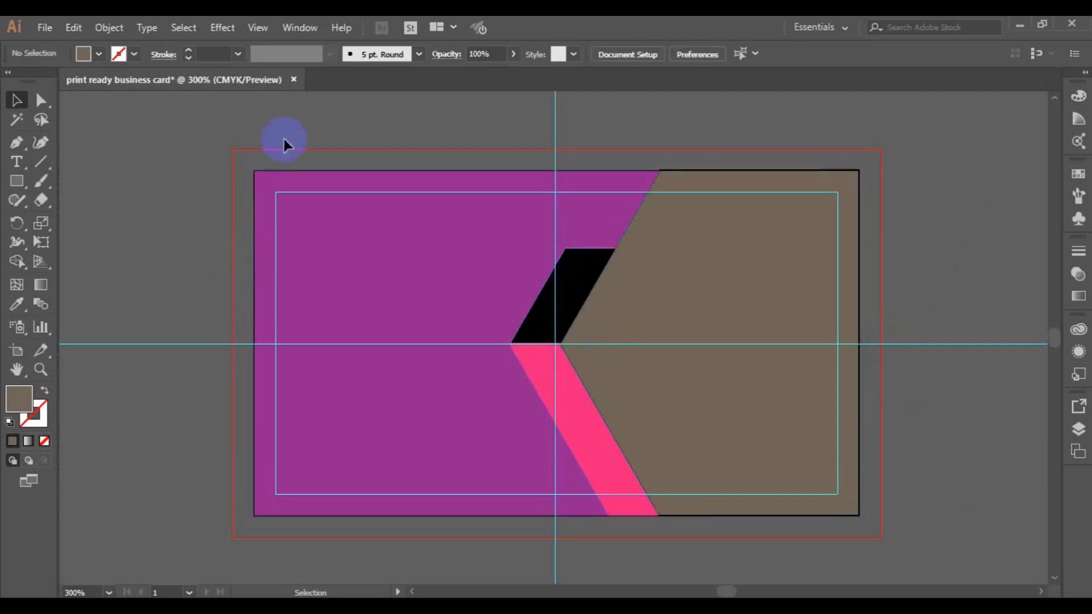
- Briefly hide the guides, then restore them with View > Guides > Show Guides
{"action": "left_click", "coordinate": [267, 26]}
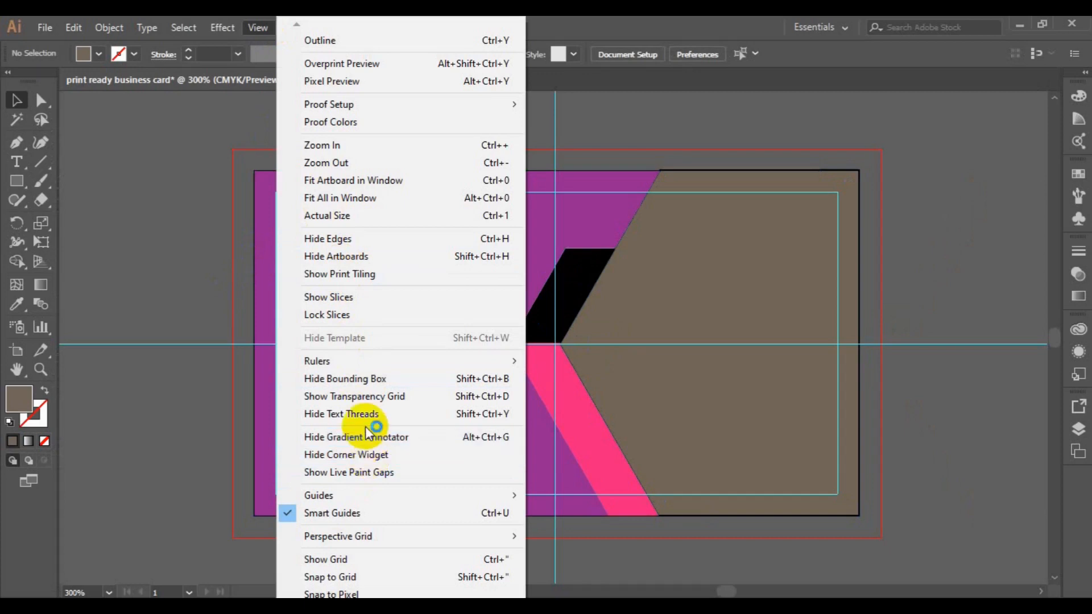
{"action": "mouse_move", "coordinate": [363, 493]}
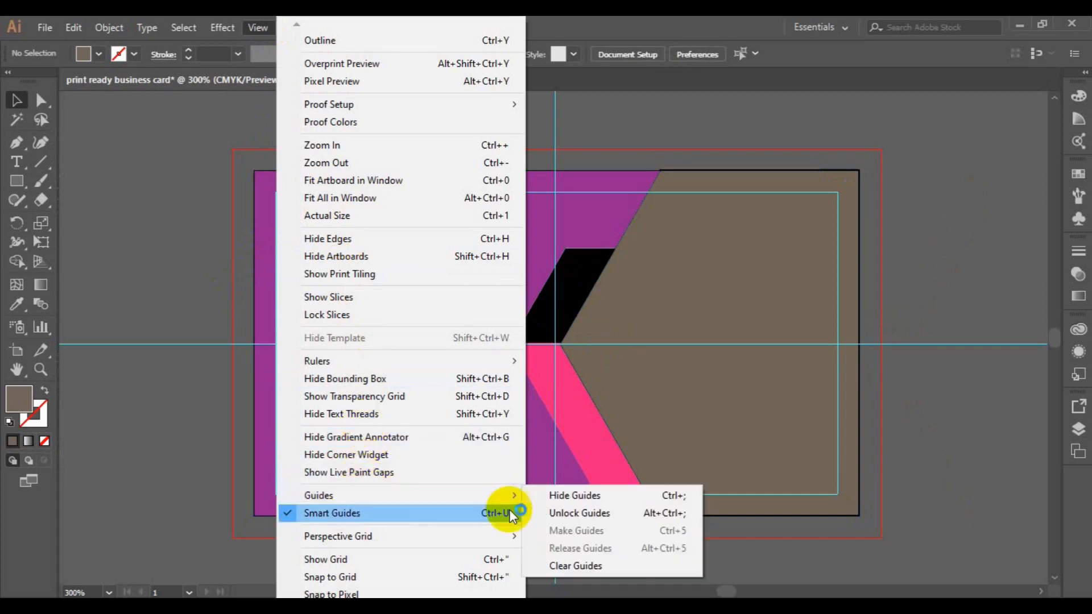
{"action": "left_click", "coordinate": [568, 498]}
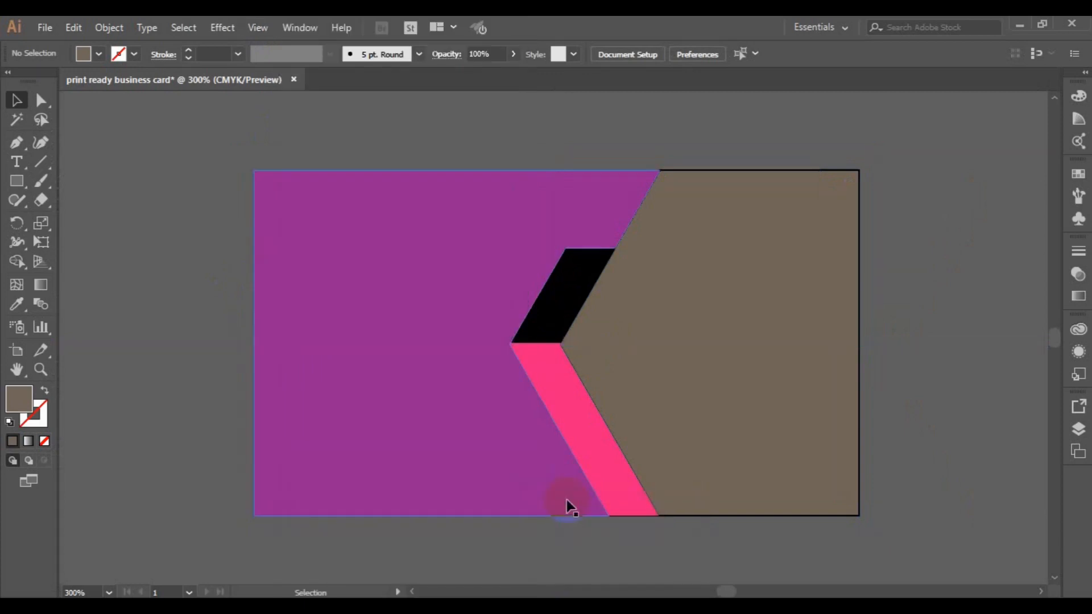
{"action": "key", "text": "a"}
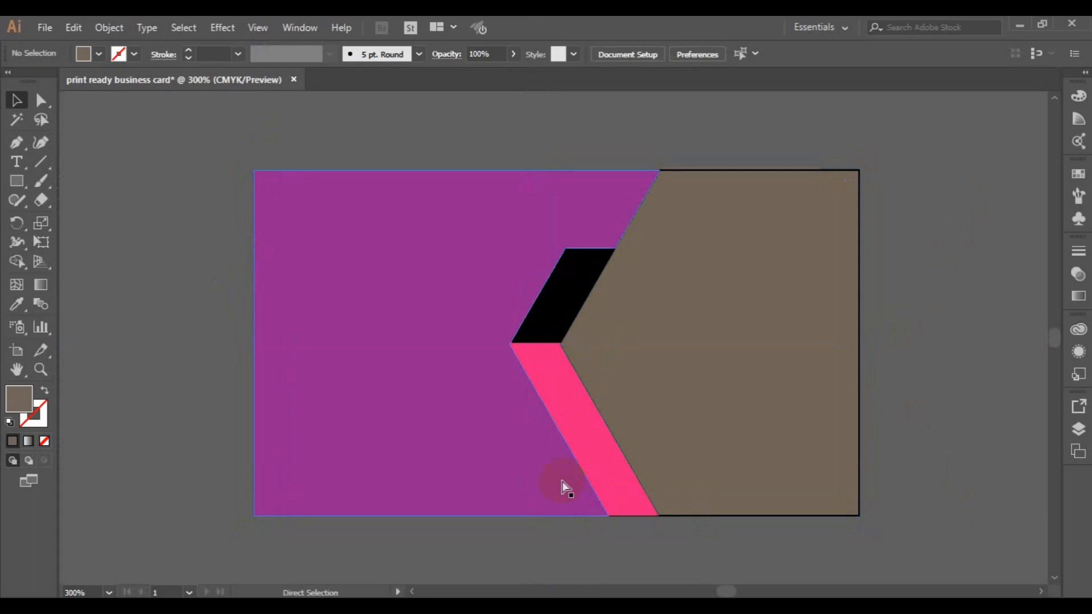
{"action": "key", "text": "ctrl+z"}
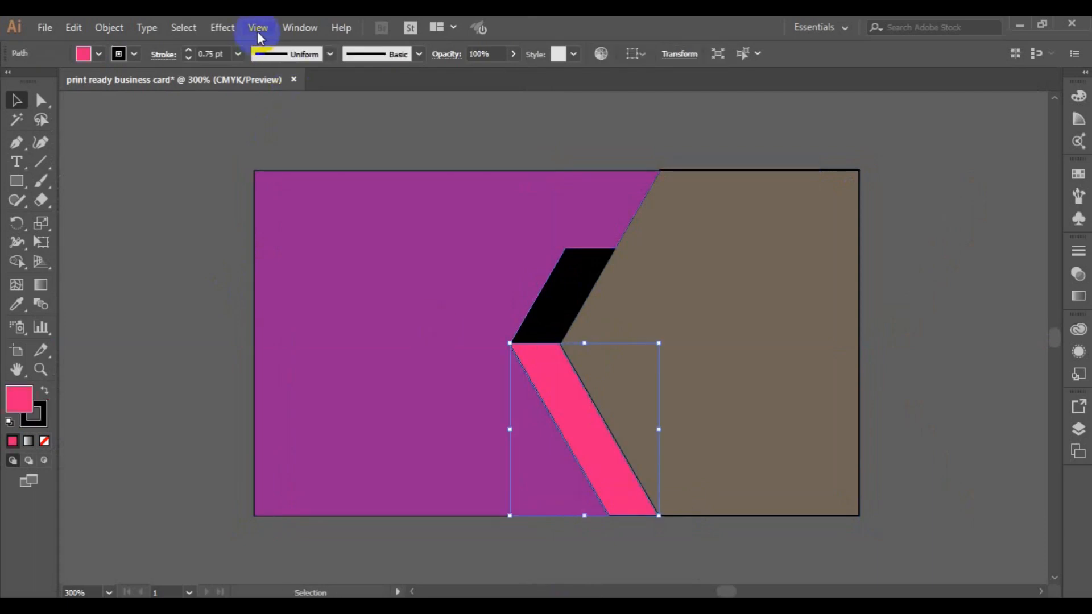
{"action": "left_click", "coordinate": [258, 29]}
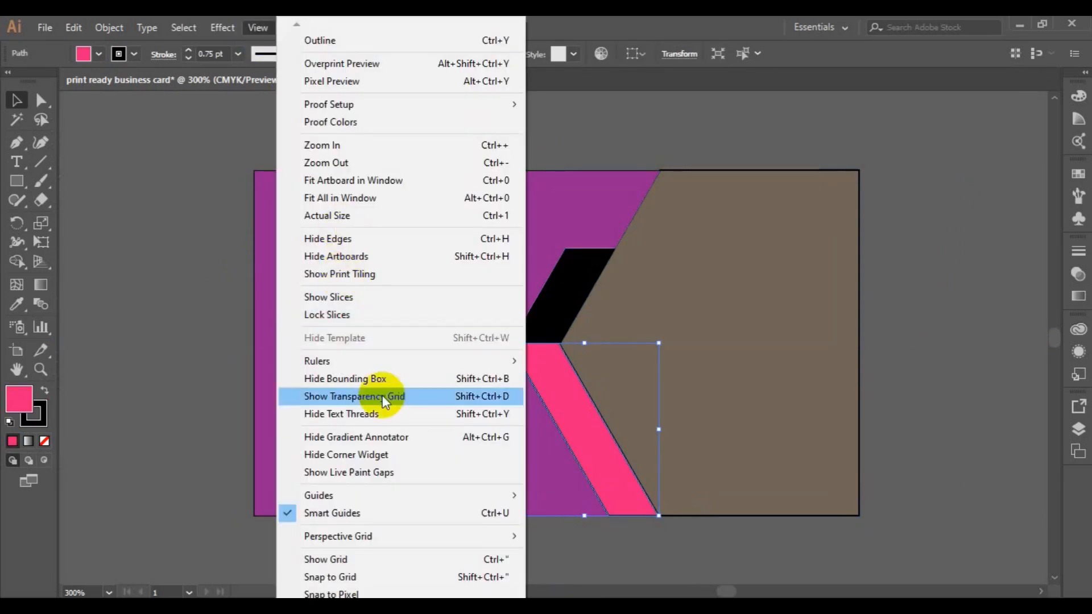
{"action": "mouse_move", "coordinate": [387, 496]}
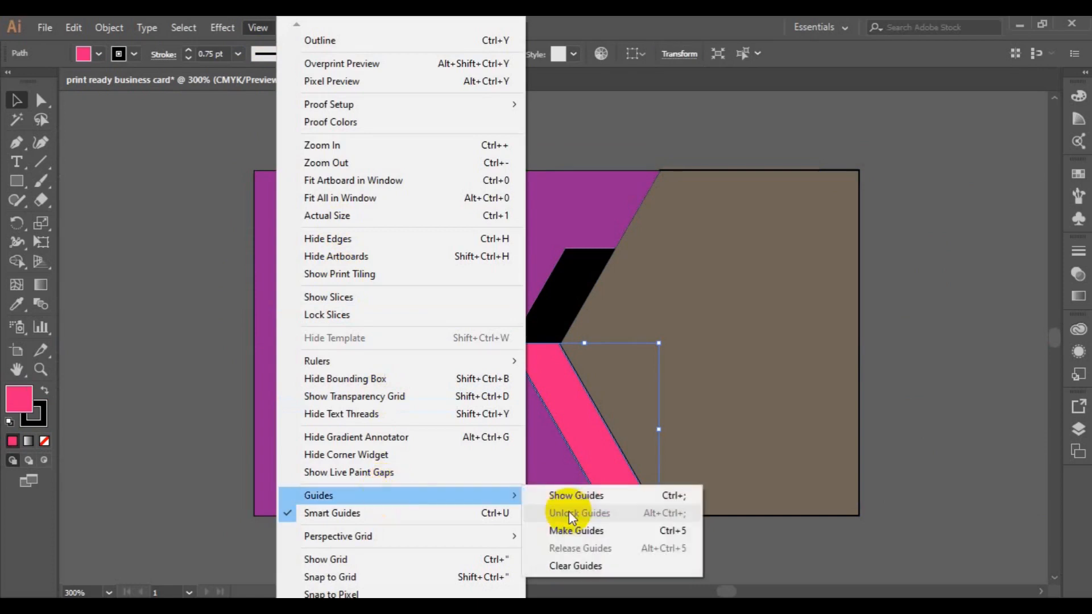
{"action": "left_click", "coordinate": [566, 493]}
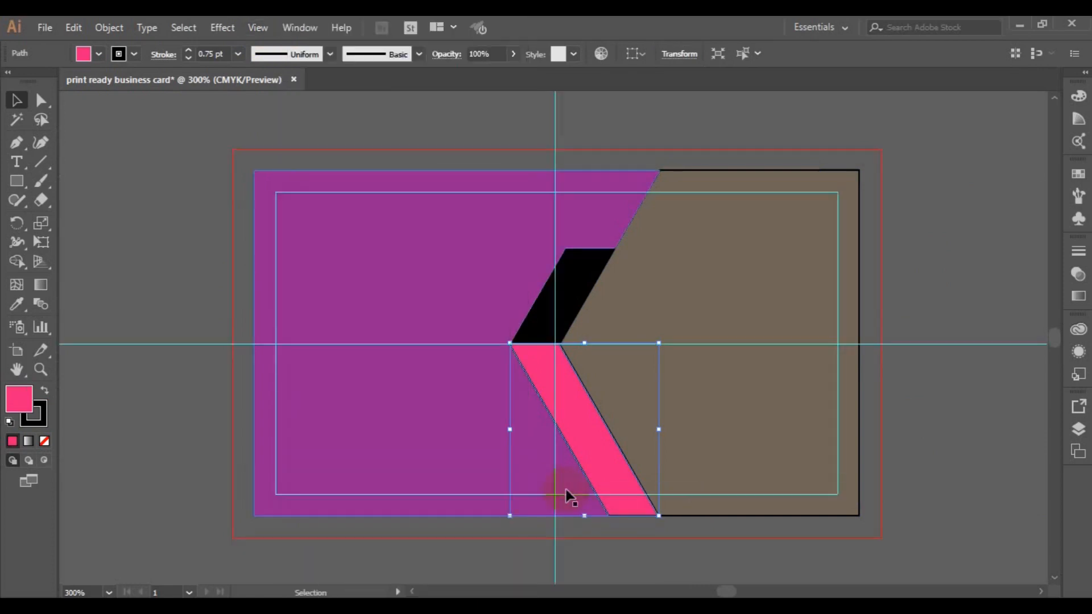
- Fill the black parallelogram with blue #0099FF through the Color Picker
{"action": "left_click", "coordinate": [331, 273]}
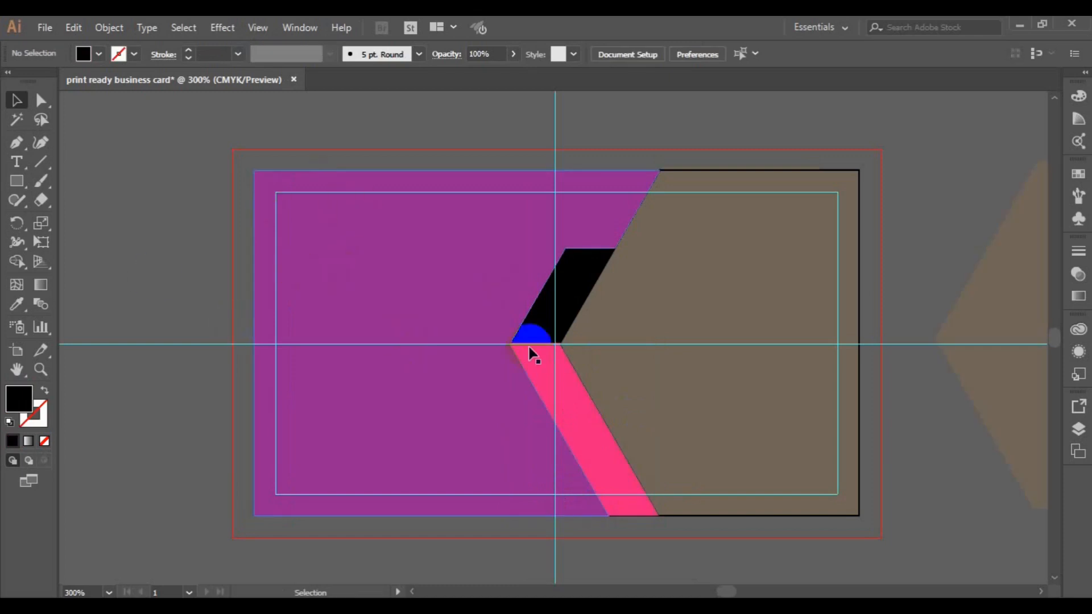
{"action": "left_click", "coordinate": [585, 277]}
{"action": "left_click", "coordinate": [586, 278]}
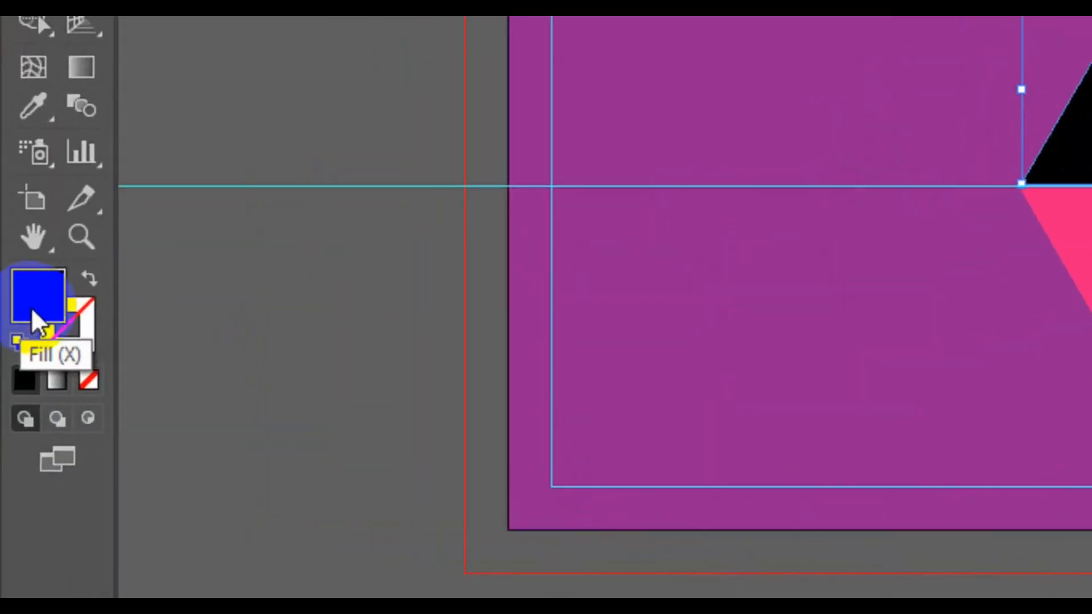
{"action": "double_click", "coordinate": [32, 311]}
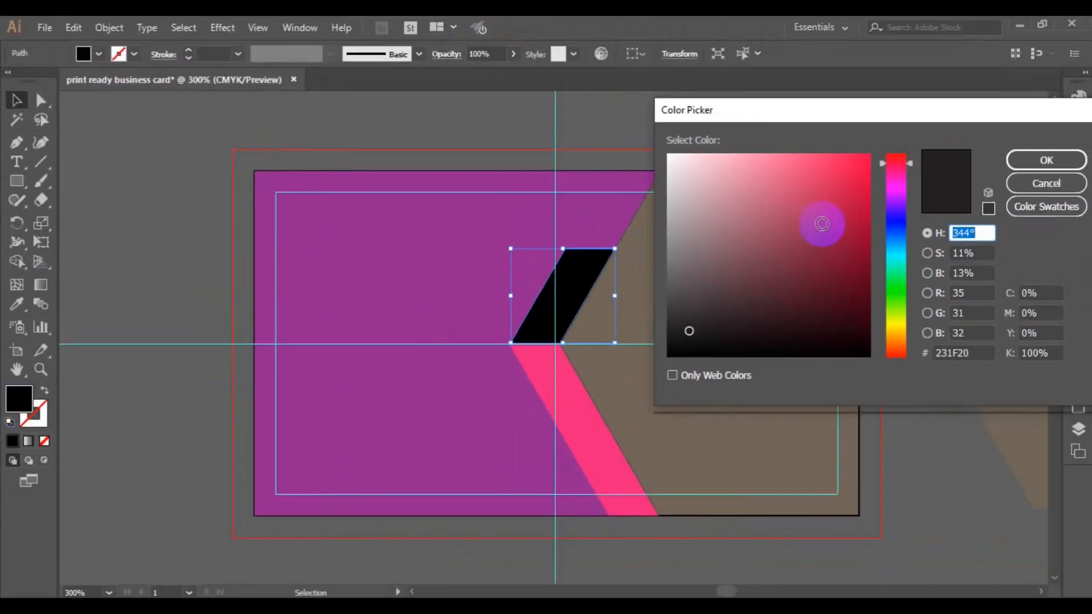
{"action": "left_click_drag", "start_coordinate": [910, 165], "coordinate": [912, 243]}
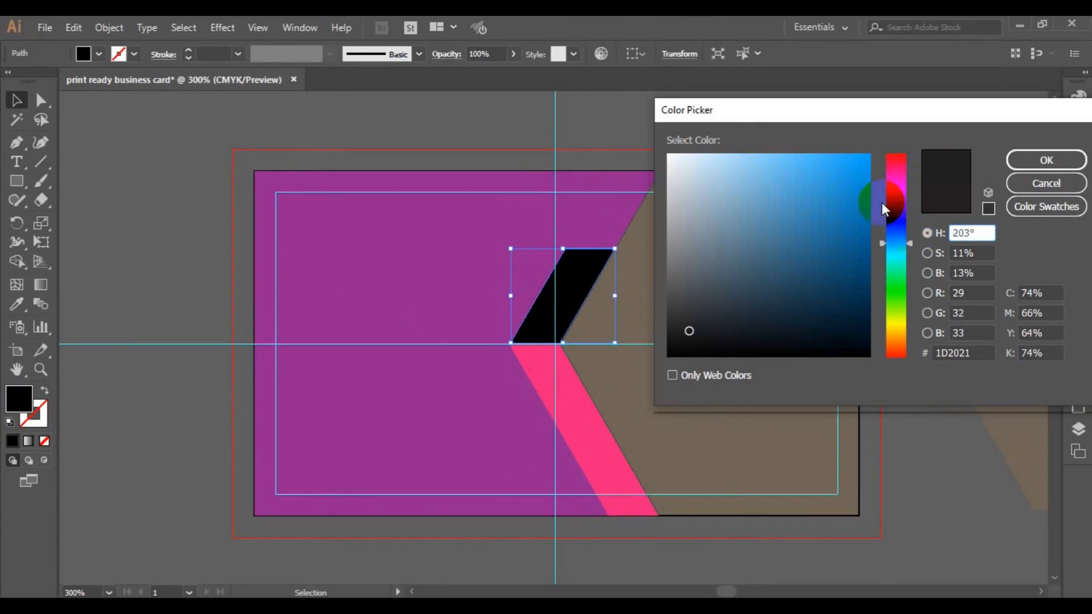
{"action": "left_click", "coordinate": [860, 166]}
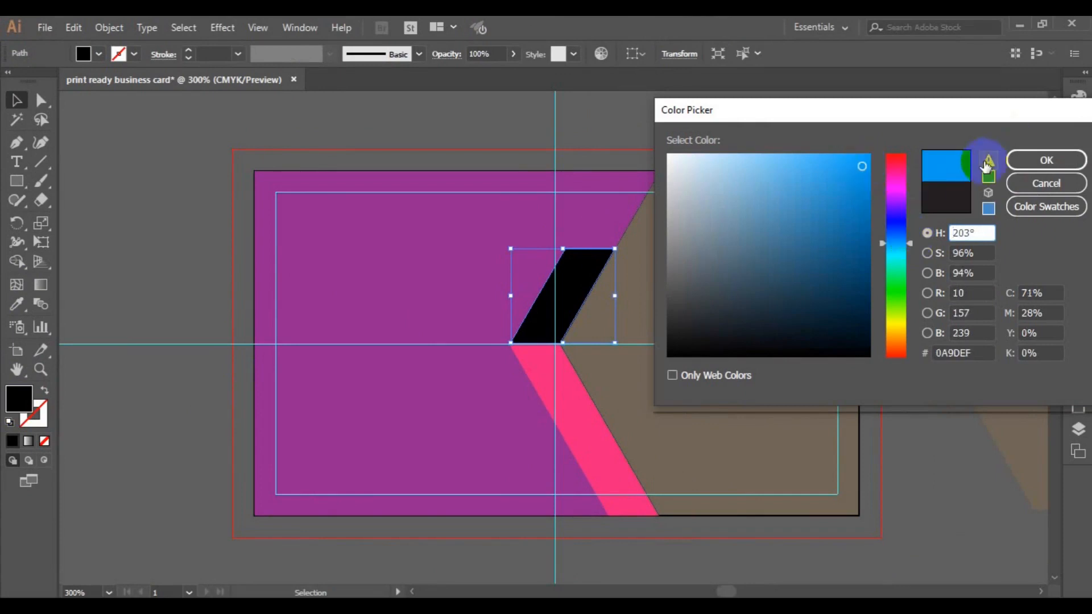
{"action": "left_click", "coordinate": [989, 165]}
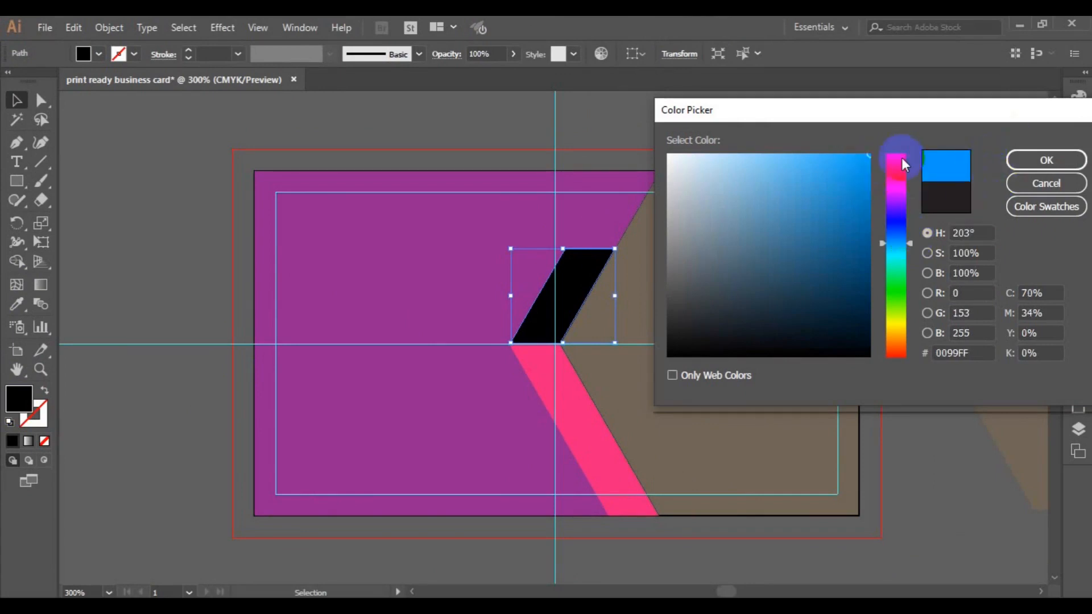
{"action": "left_click", "coordinate": [945, 353]}
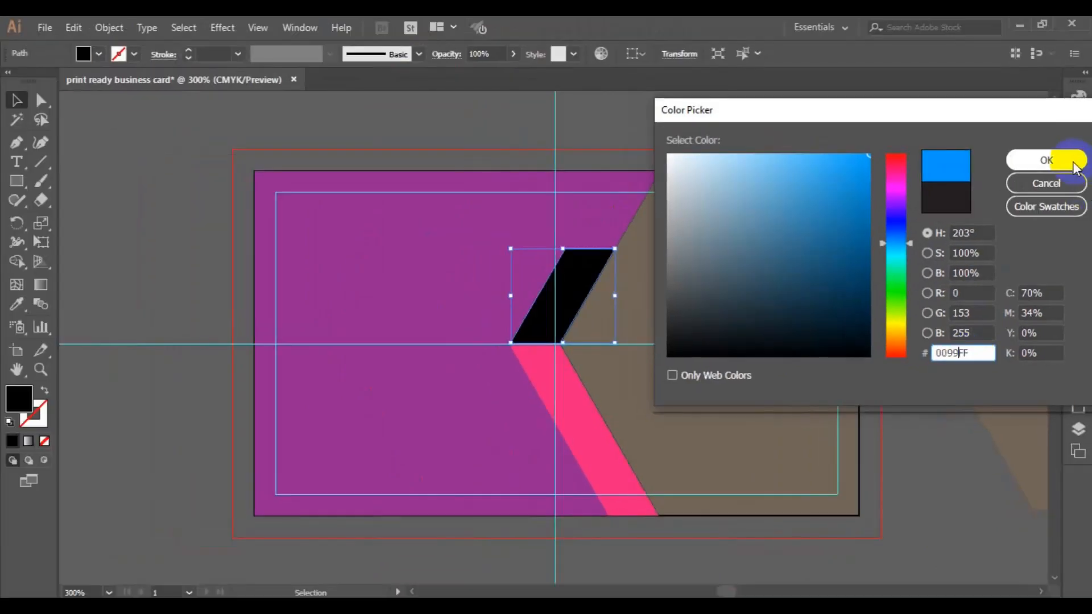
{"action": "left_click", "coordinate": [1072, 163]}
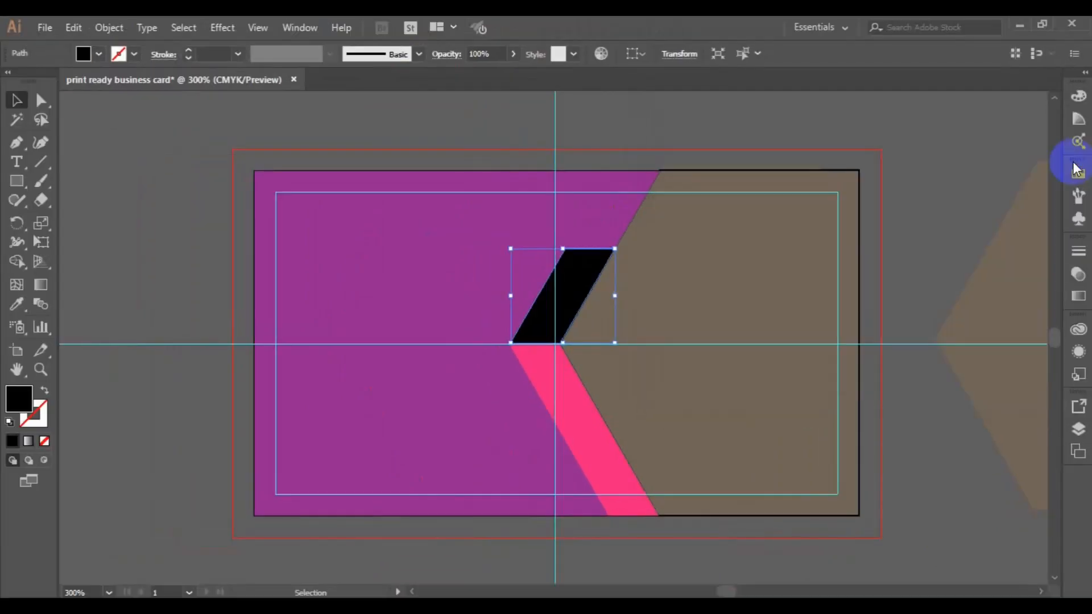
- Eyedropper the parallelogram's blue onto the pink band
{"action": "left_click", "coordinate": [598, 447]}
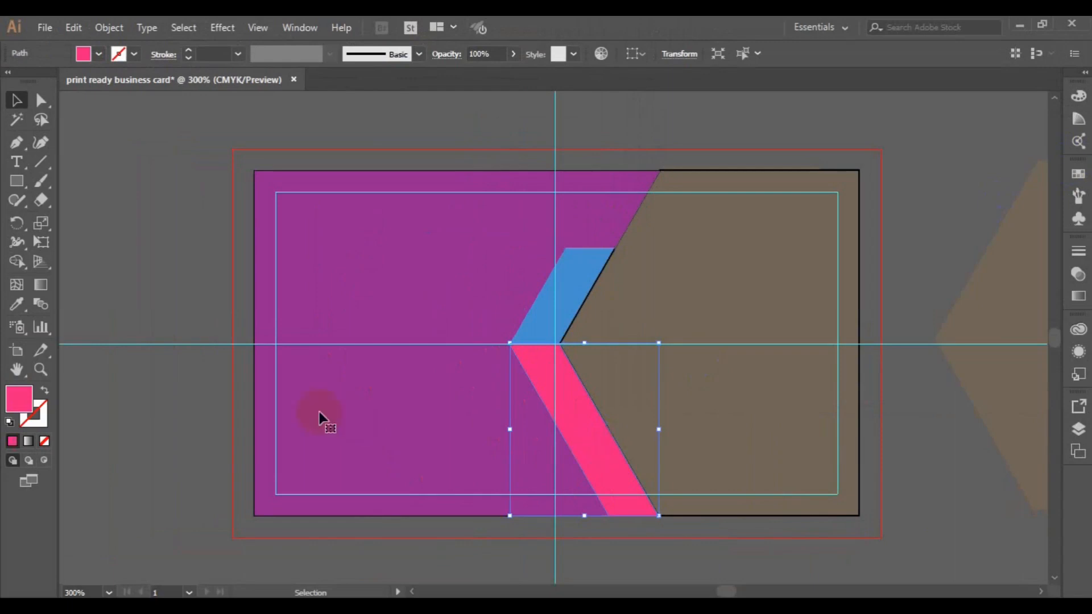
{"action": "left_click", "coordinate": [17, 306]}
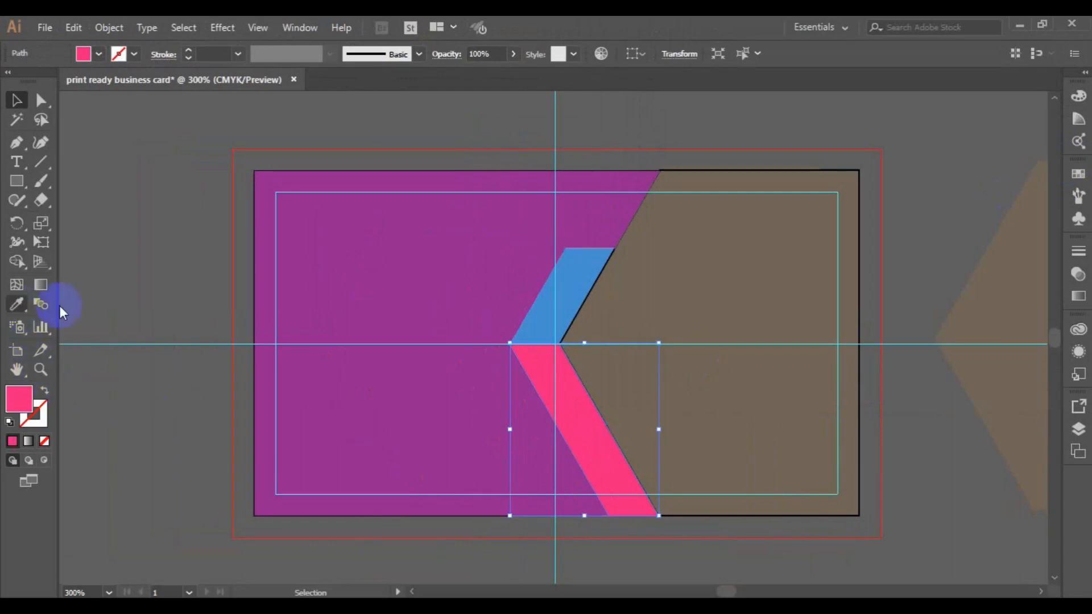
{"action": "left_click", "coordinate": [575, 270]}
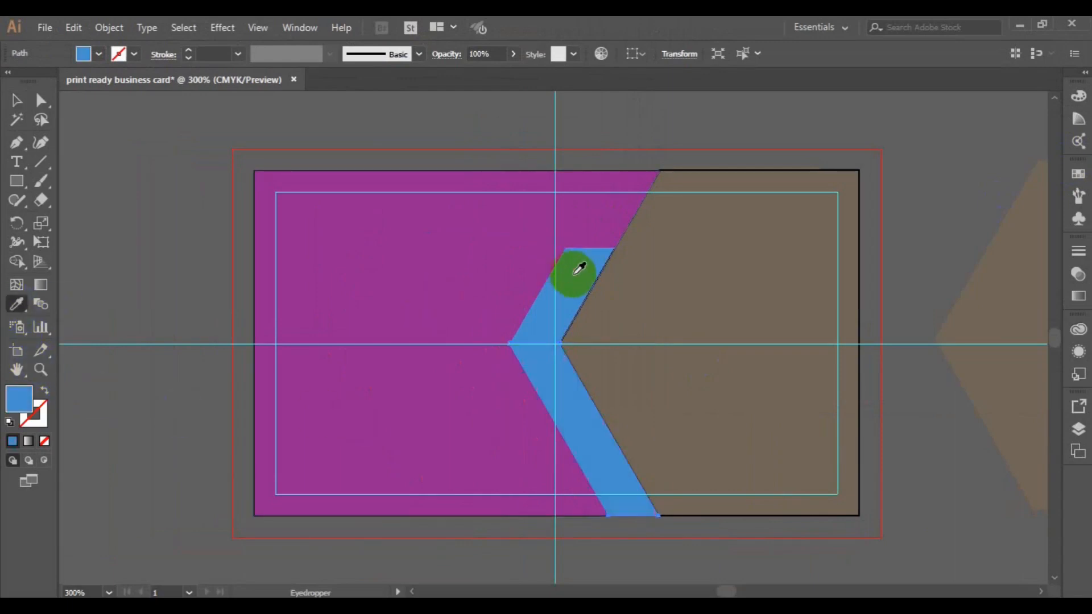
{"action": "left_click", "coordinate": [19, 401]}
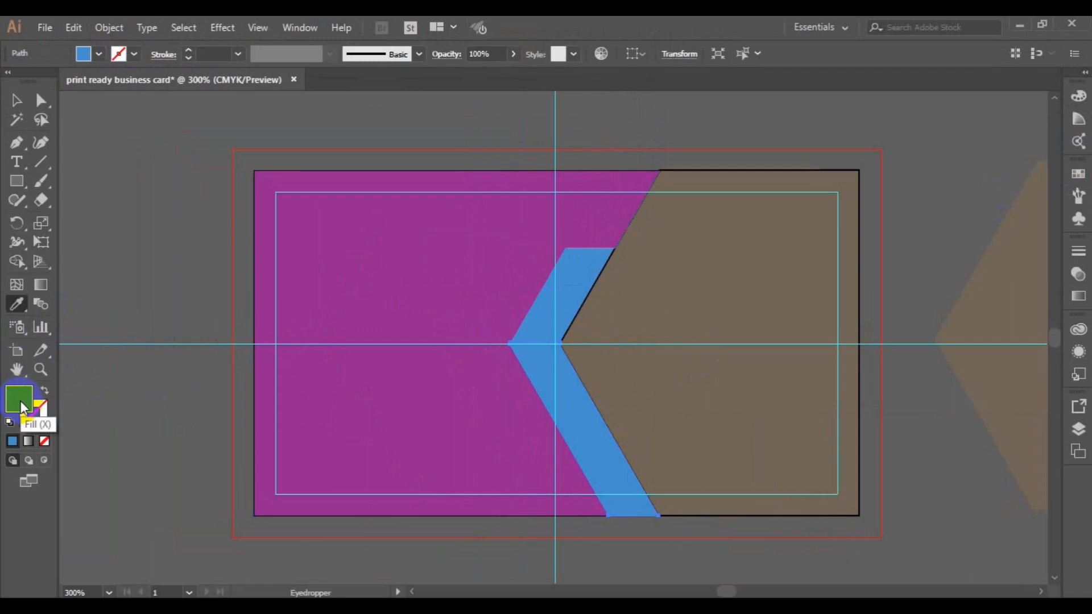
- Adjust the lower chevron band to a brighter cyan blue and deselect
{"action": "double_click", "coordinate": [43, 395]}
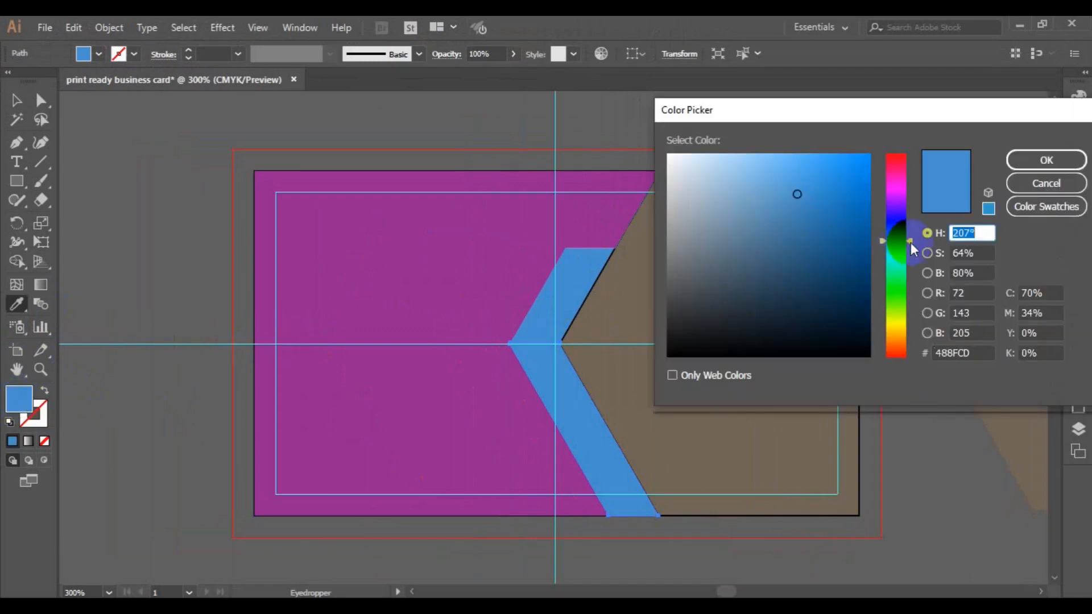
{"action": "left_click_drag", "start_coordinate": [910, 242], "coordinate": [910, 248]}
{"action": "left_click", "coordinate": [851, 194]}
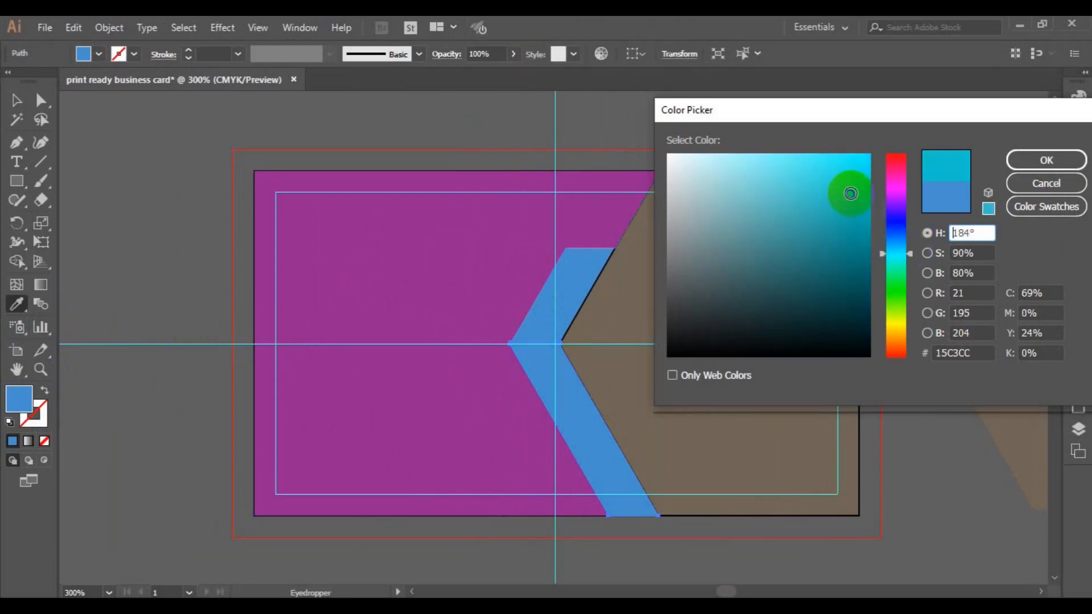
{"action": "left_click", "coordinate": [910, 250]}
{"action": "left_click_drag", "start_coordinate": [910, 250], "coordinate": [905, 244]}
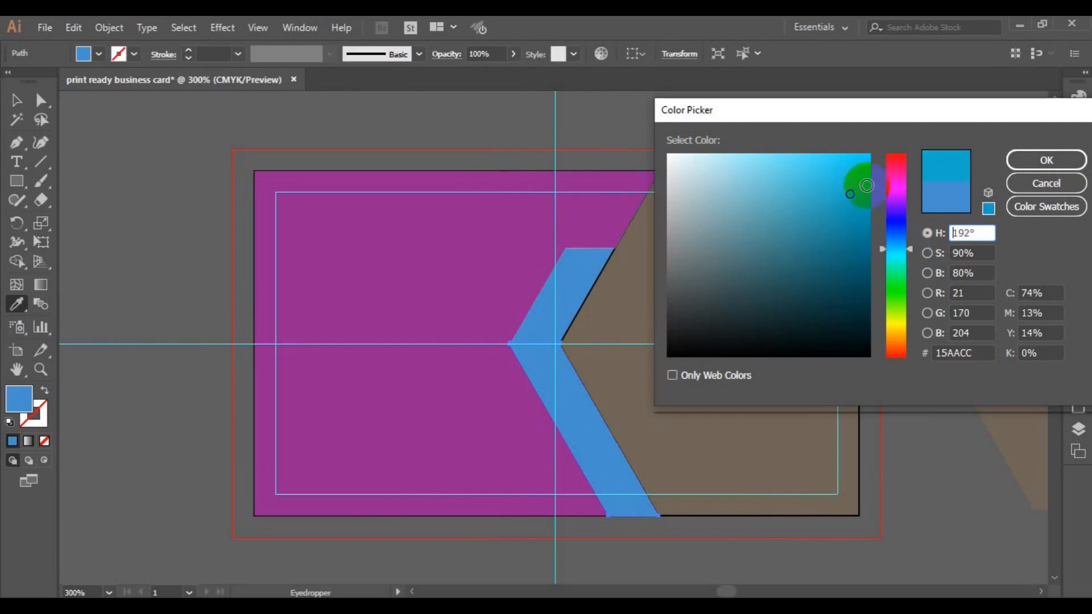
{"action": "left_click", "coordinate": [1022, 161]}
{"action": "key", "text": "v"}
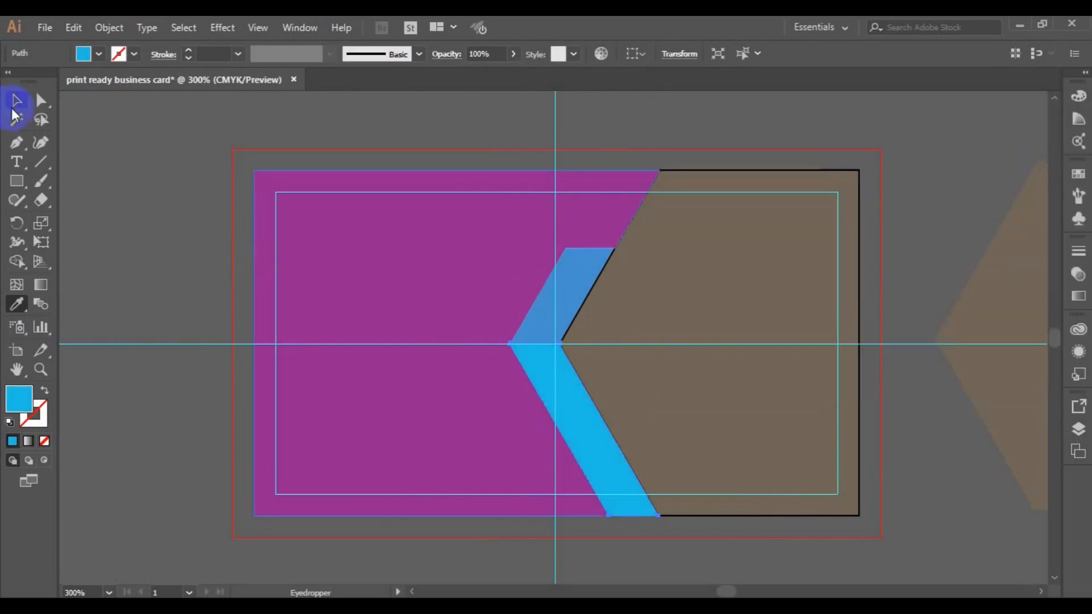
{"action": "left_click", "coordinate": [200, 180]}
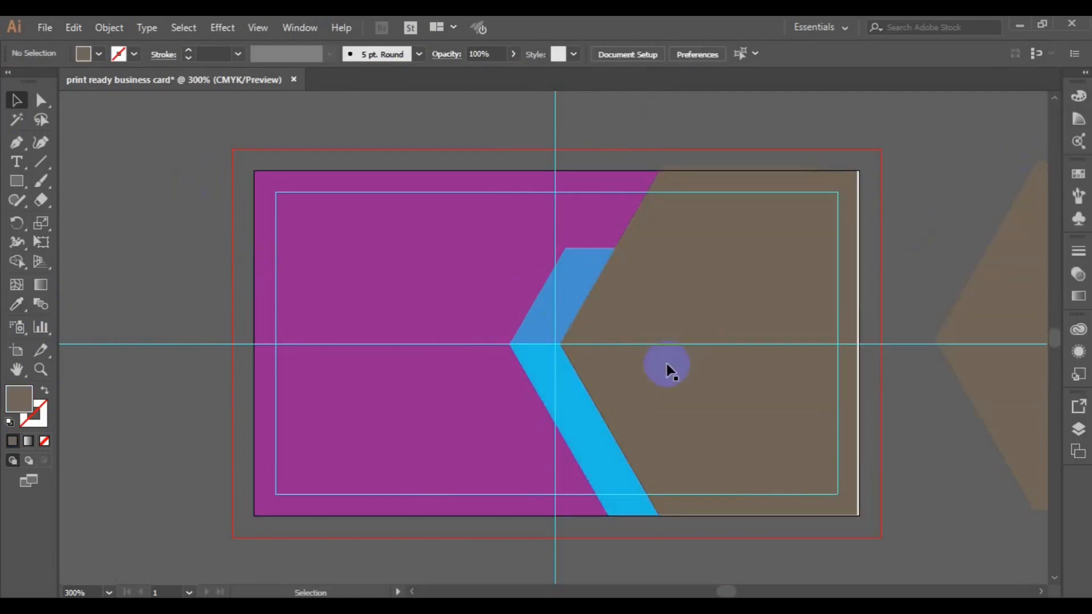
- Fill the purple background rectangle with near-black #010407 via the Color Picker
{"action": "left_click", "coordinate": [374, 446]}
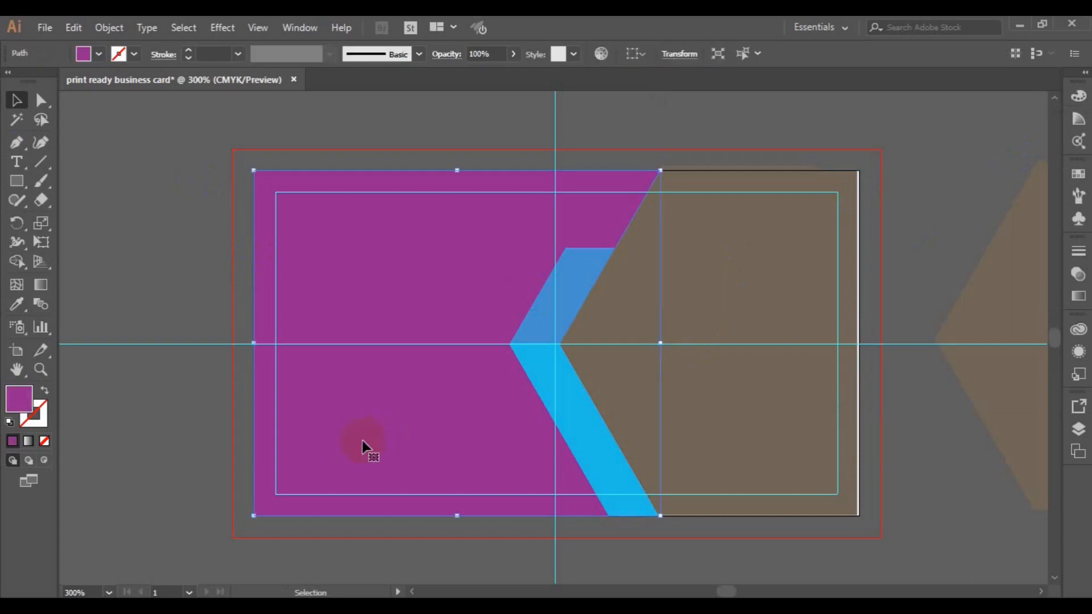
{"action": "left_click", "coordinate": [18, 403]}
{"action": "double_click", "coordinate": [19, 403]}
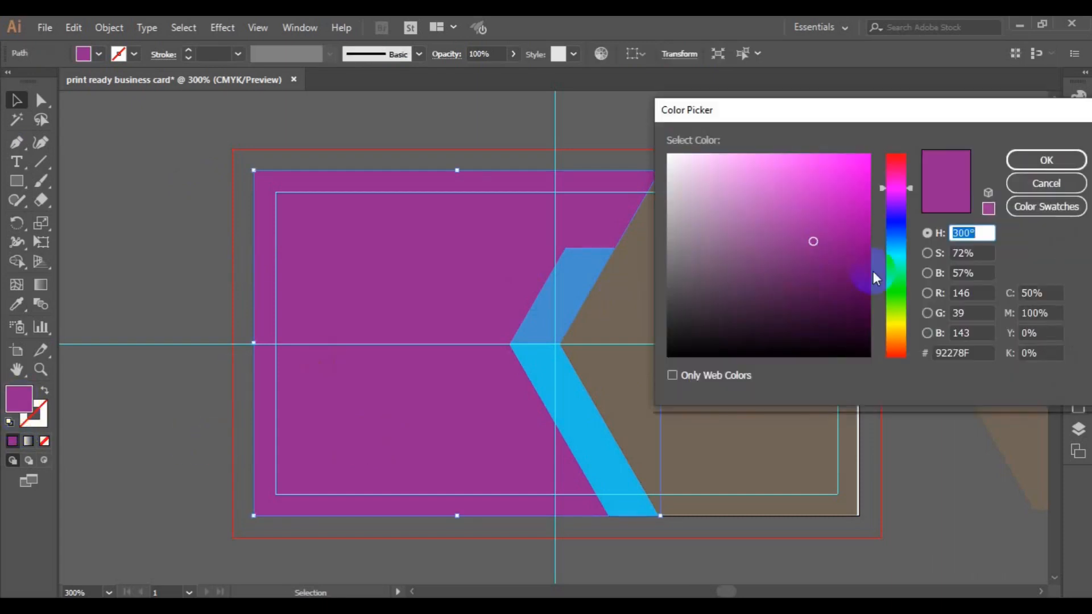
{"action": "left_click", "coordinate": [905, 234]}
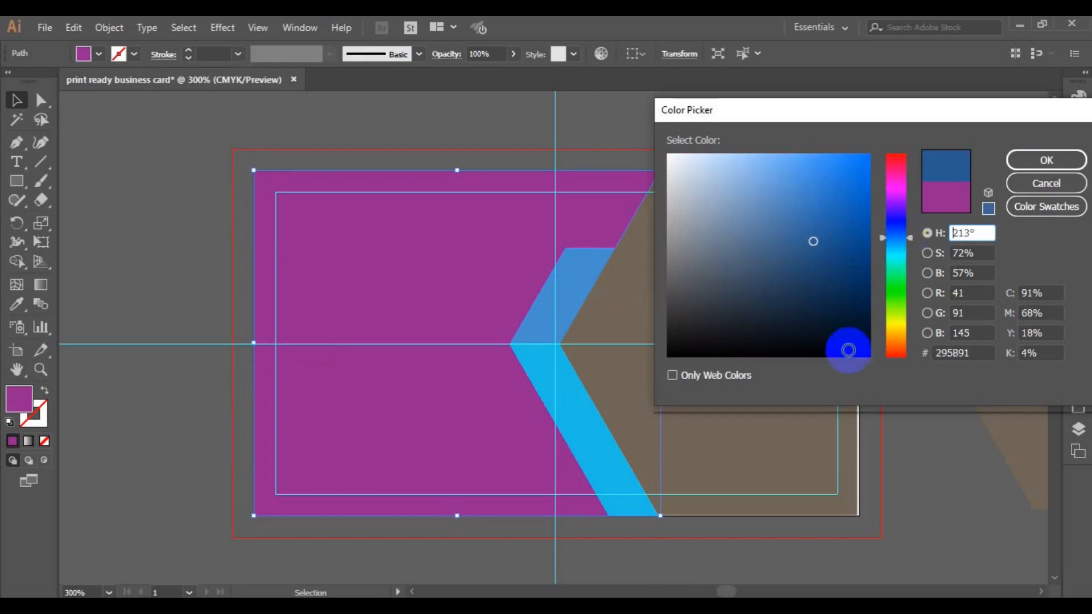
{"action": "left_click", "coordinate": [848, 350]}
{"action": "left_click", "coordinate": [1032, 160]}
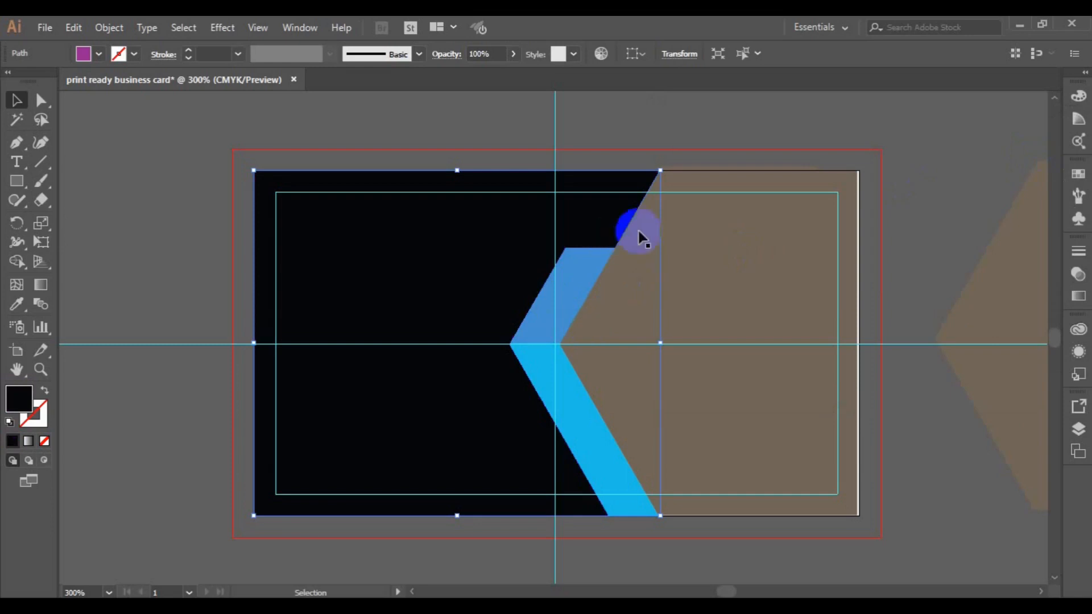
{"action": "left_click", "coordinate": [737, 234]}
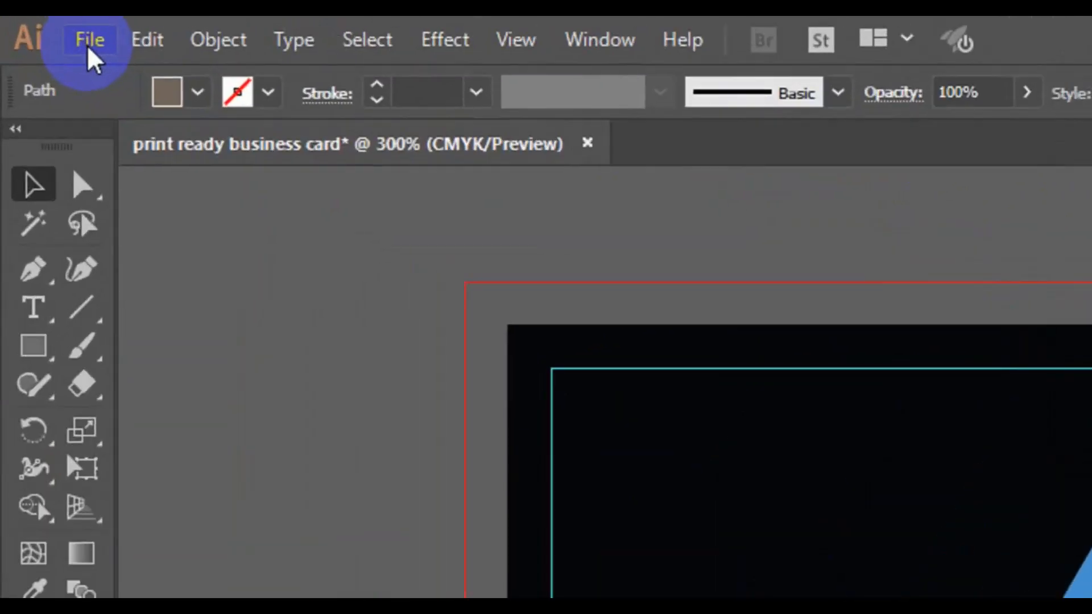
{"action": "left_click", "coordinate": [45, 28]}
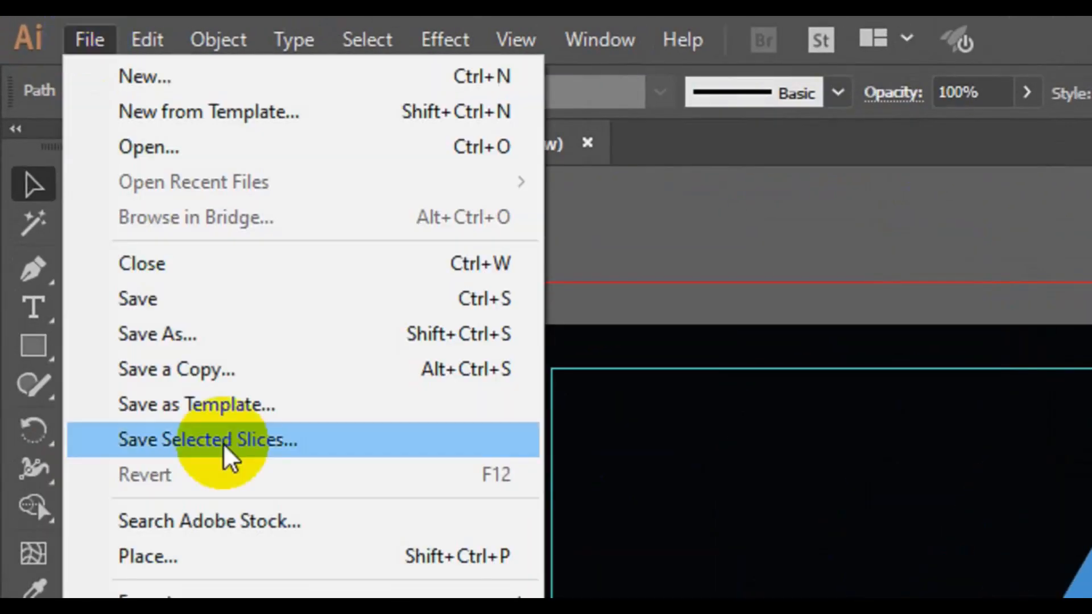
{"action": "left_click", "coordinate": [148, 556]}
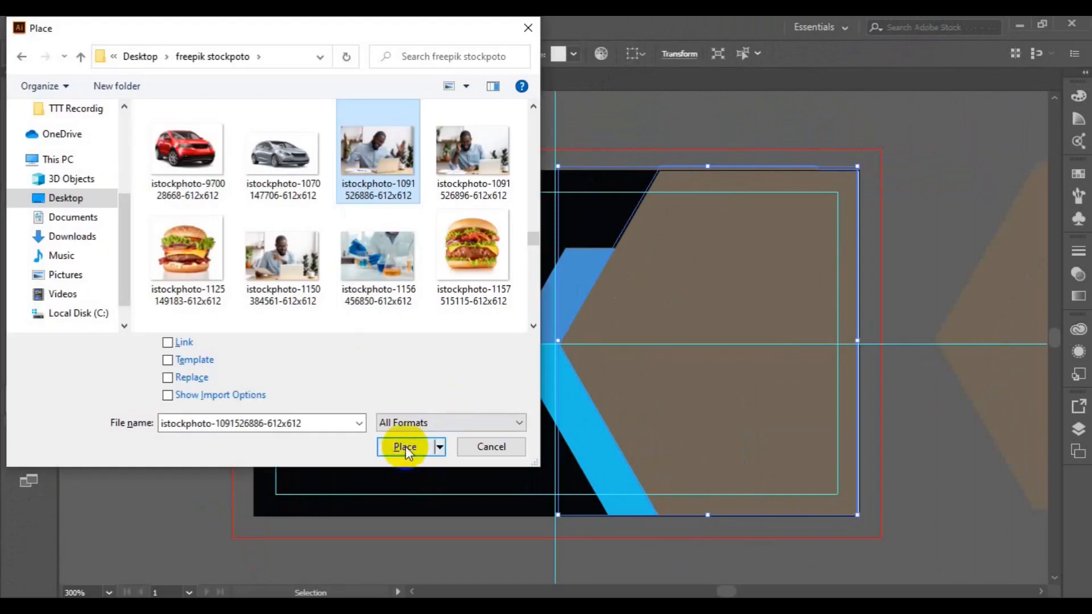
{"action": "left_click", "coordinate": [404, 447]}
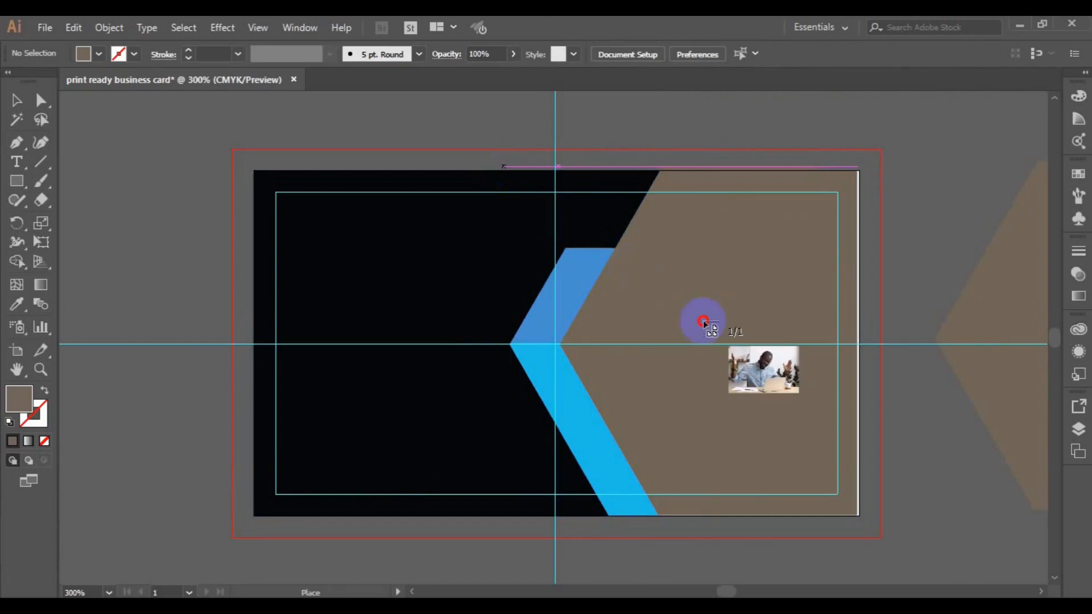
{"action": "left_click_drag", "start_coordinate": [776, 373], "coordinate": [1049, 478]}
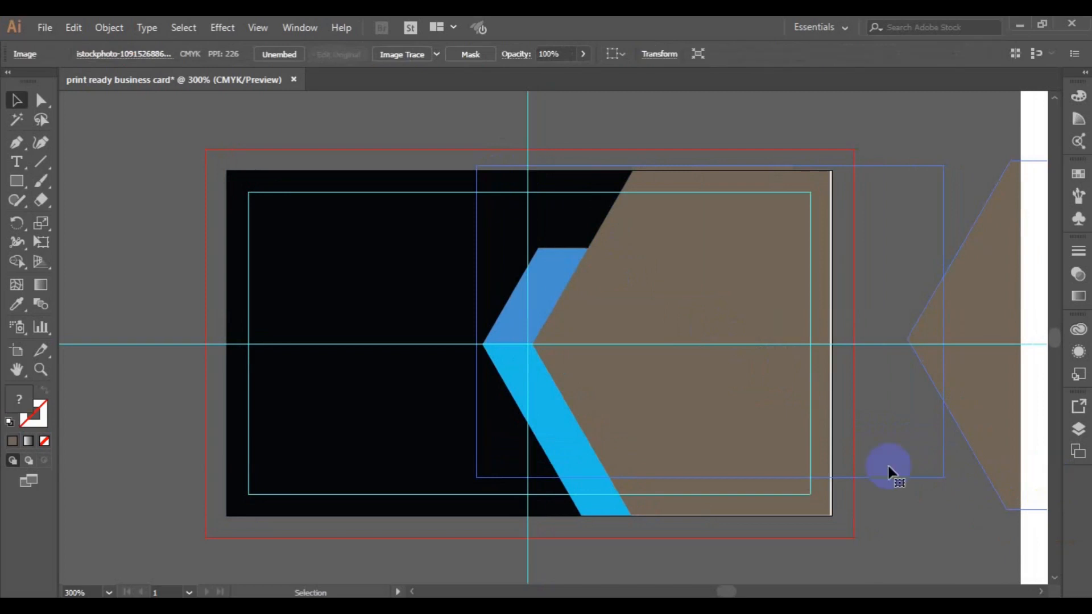
- Enlarge the placed photo from its corner and move it up to the card's top edge
{"action": "left_click_drag", "start_coordinate": [776, 411], "coordinate": [778, 450]}
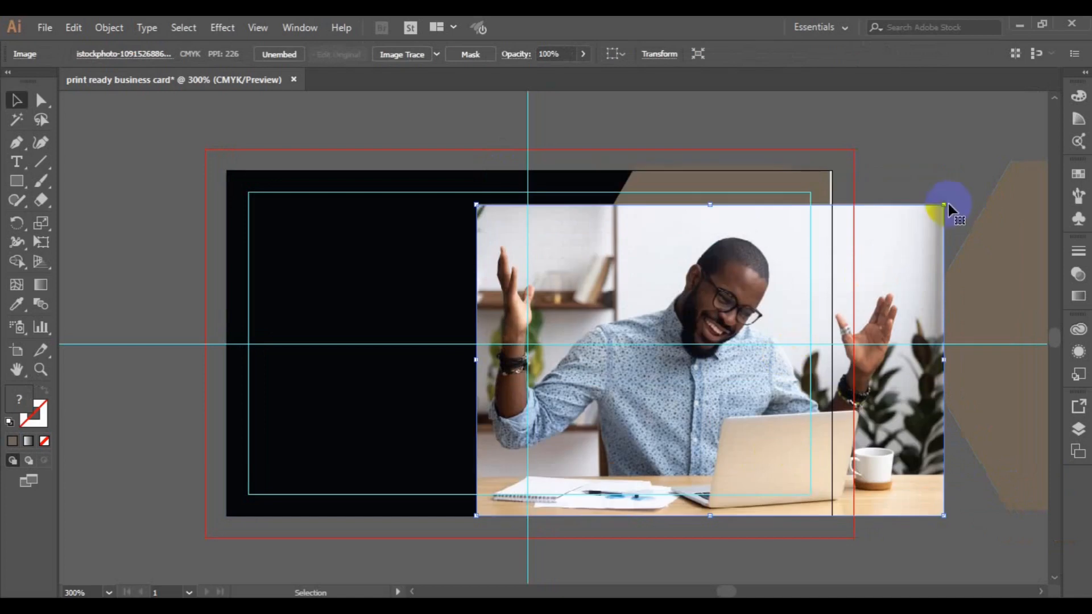
{"action": "left_click_drag", "start_coordinate": [942, 206], "coordinate": [976, 170]}
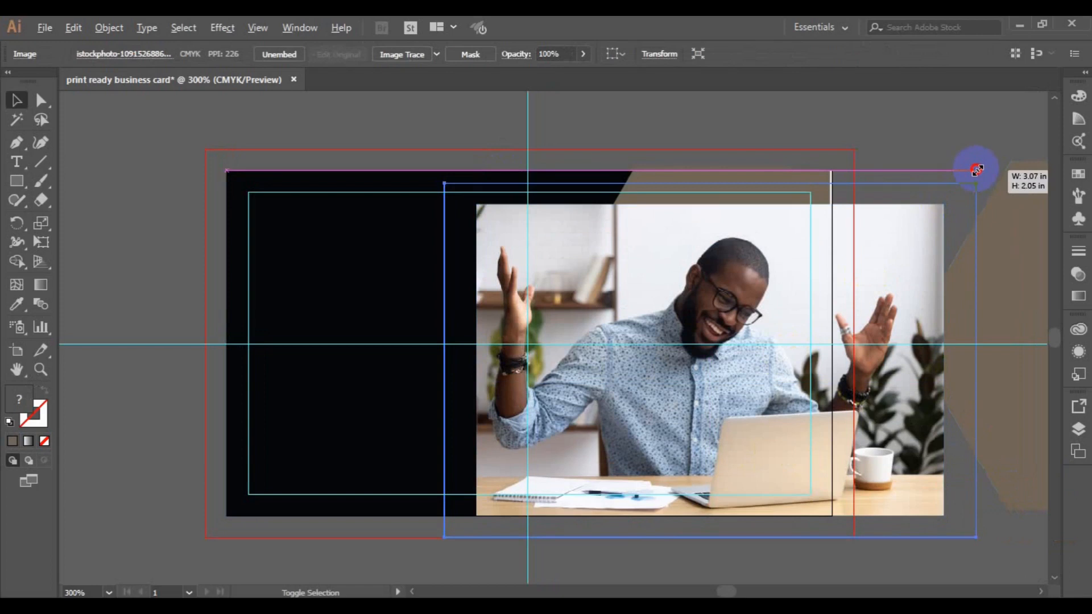
{"action": "left_click_drag", "start_coordinate": [974, 169], "coordinate": [975, 168]}
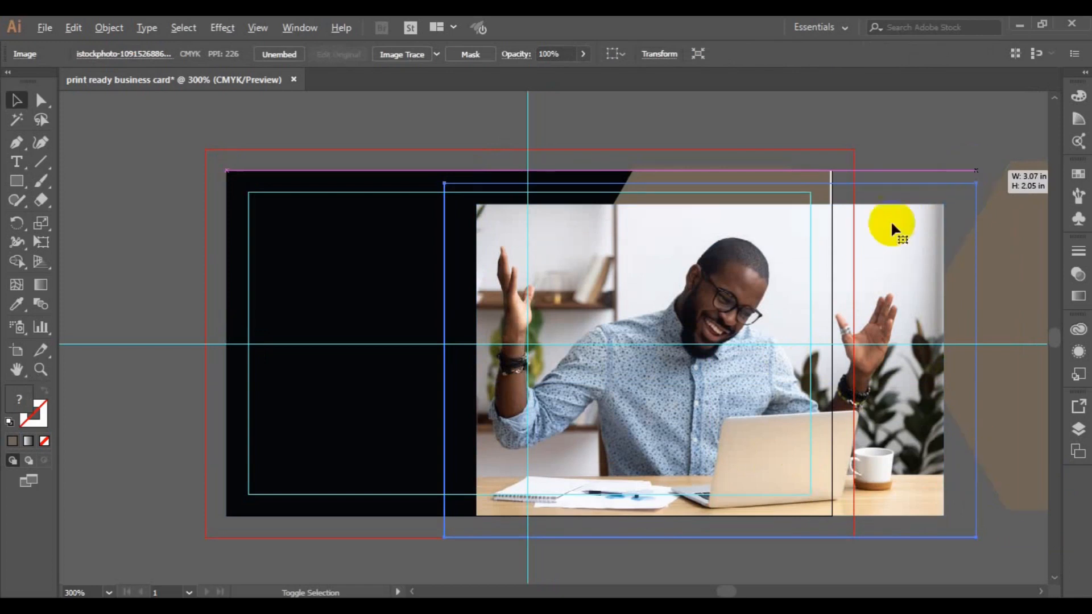
{"action": "left_click_drag", "start_coordinate": [761, 312], "coordinate": [766, 291]}
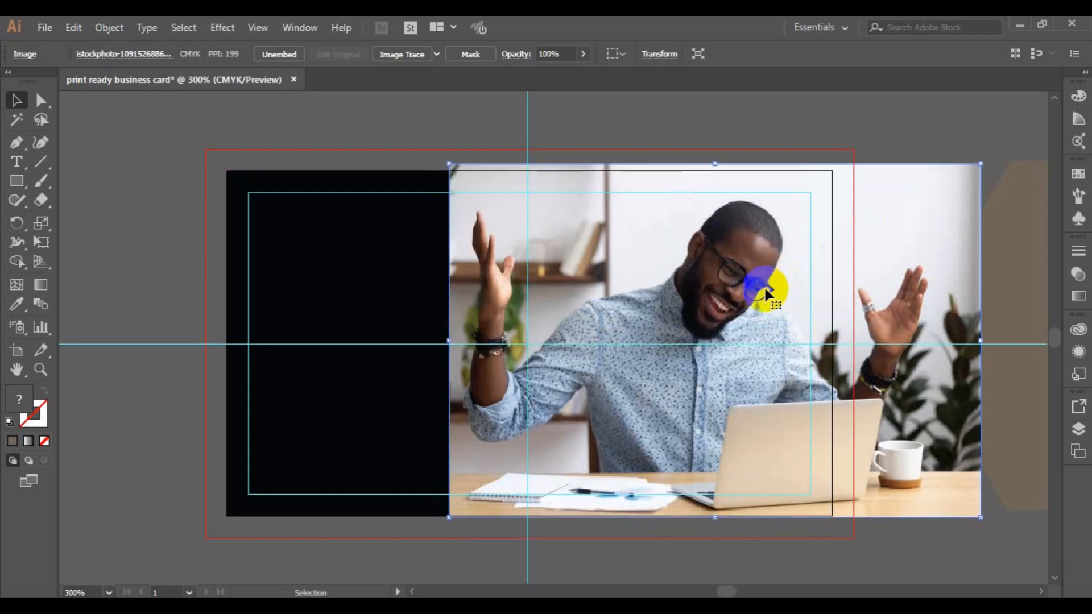
- Send the photo to the back behind all other shapes
{"action": "right_click", "coordinate": [731, 310]}
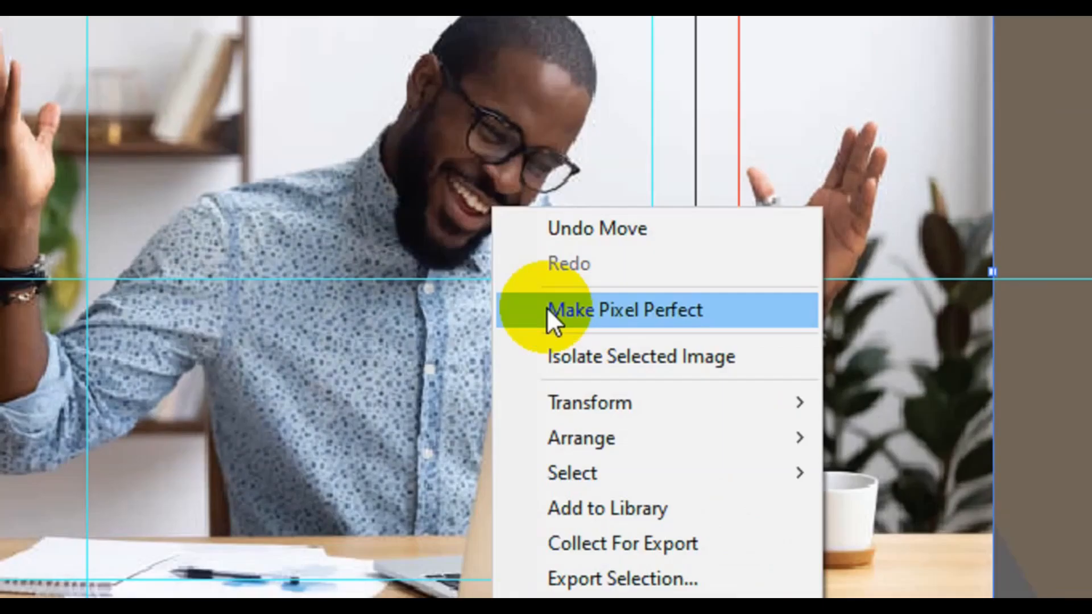
{"action": "mouse_move", "coordinate": [598, 435]}
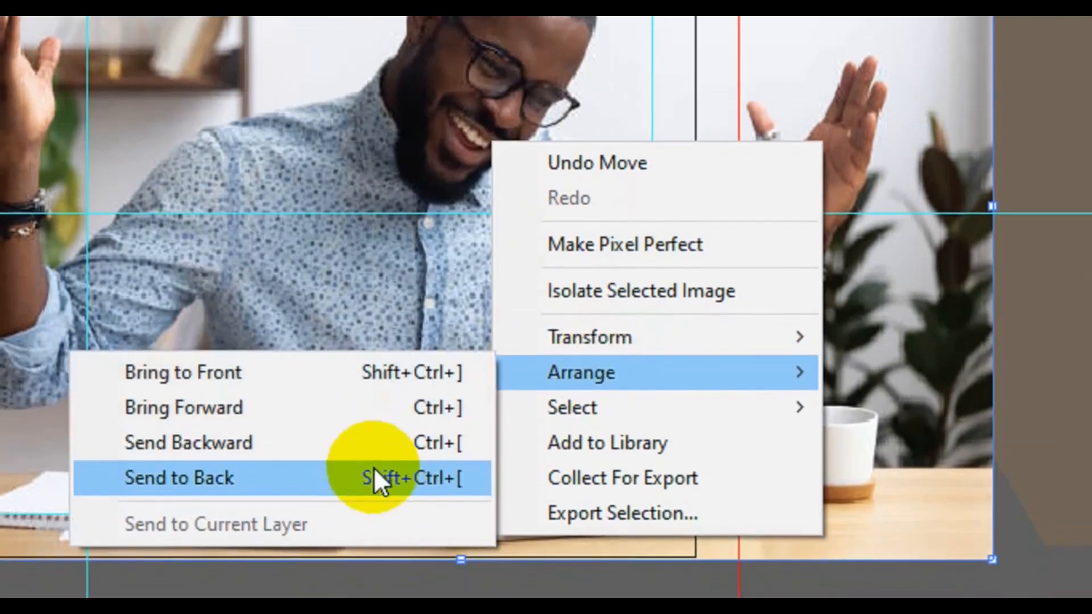
{"action": "left_click", "coordinate": [375, 494]}
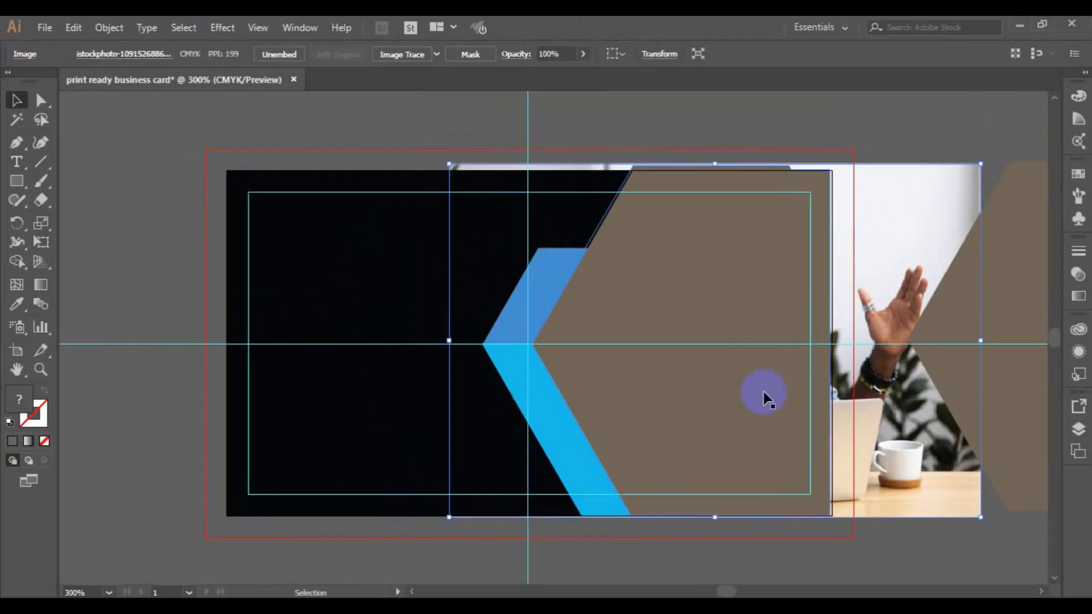
{"action": "left_click", "coordinate": [682, 408]}
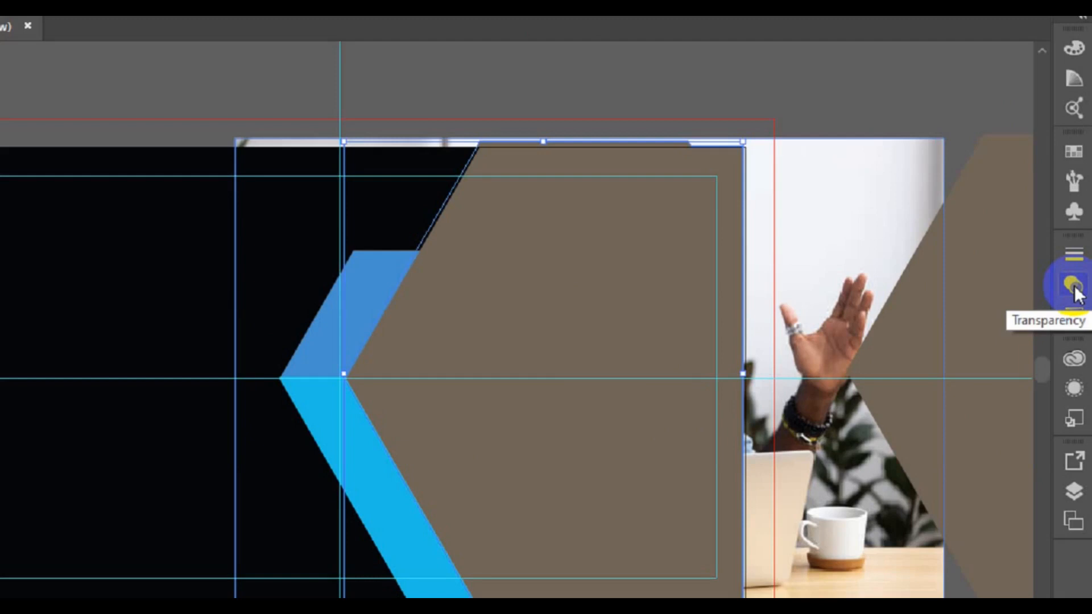
- Set the beige hexagon's opacity to 40% and nudge the photo slightly left
{"action": "left_click", "coordinate": [1074, 286]}
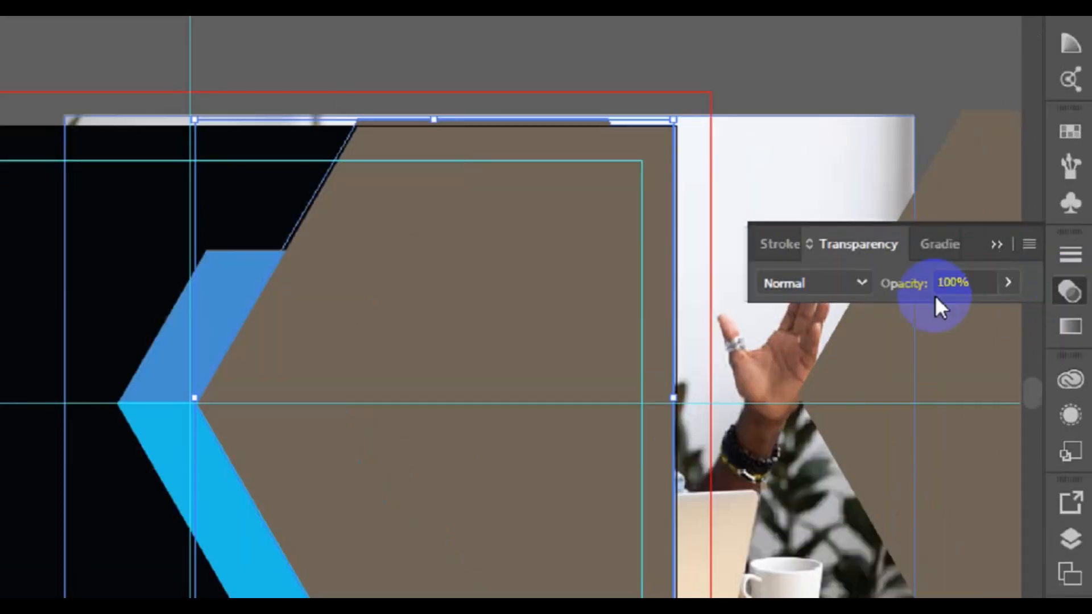
{"action": "left_click", "coordinate": [1022, 279]}
{"action": "left_click", "coordinate": [985, 307]}
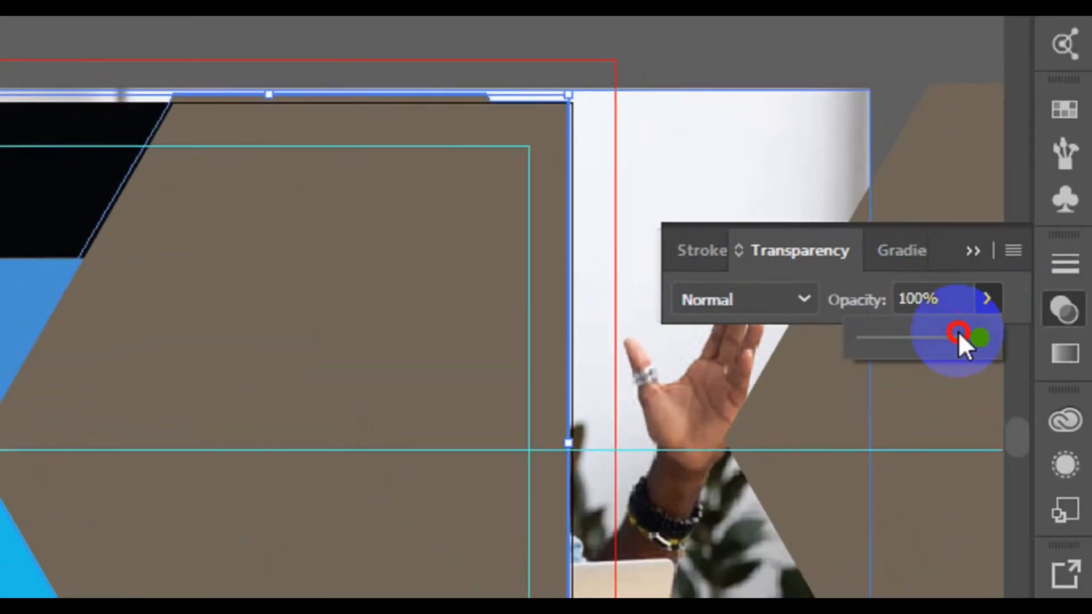
{"action": "left_click", "coordinate": [911, 336]}
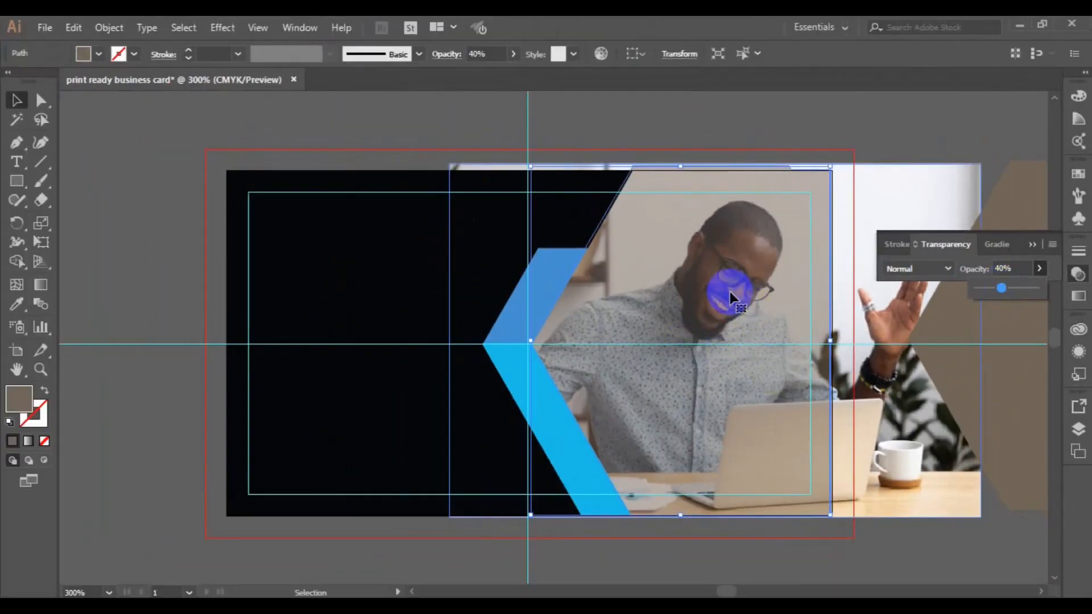
{"action": "left_click", "coordinate": [873, 297]}
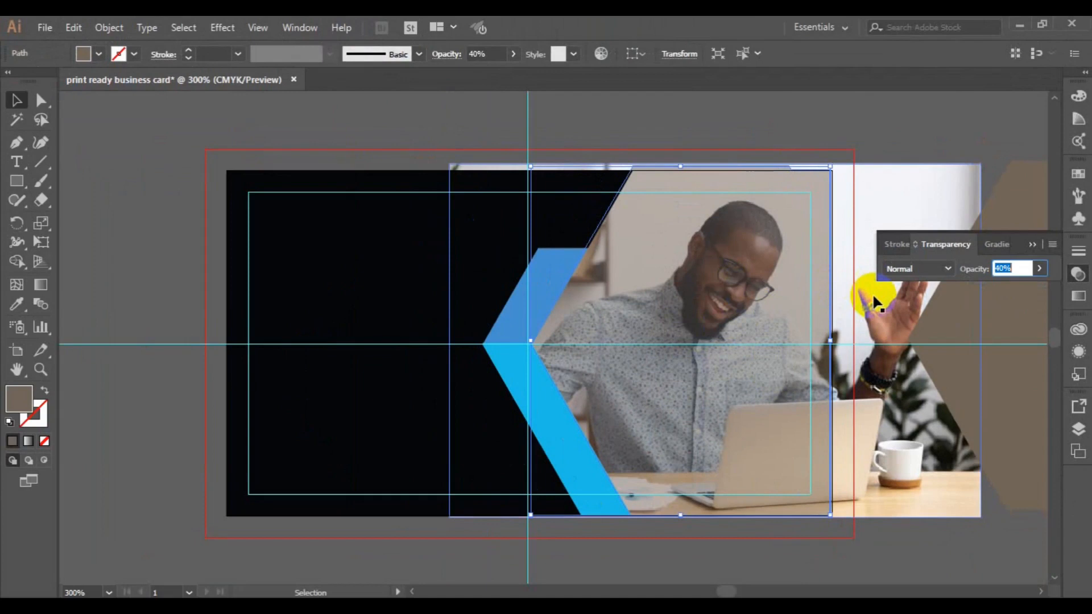
{"action": "left_click_drag", "start_coordinate": [865, 293], "coordinate": [836, 302]}
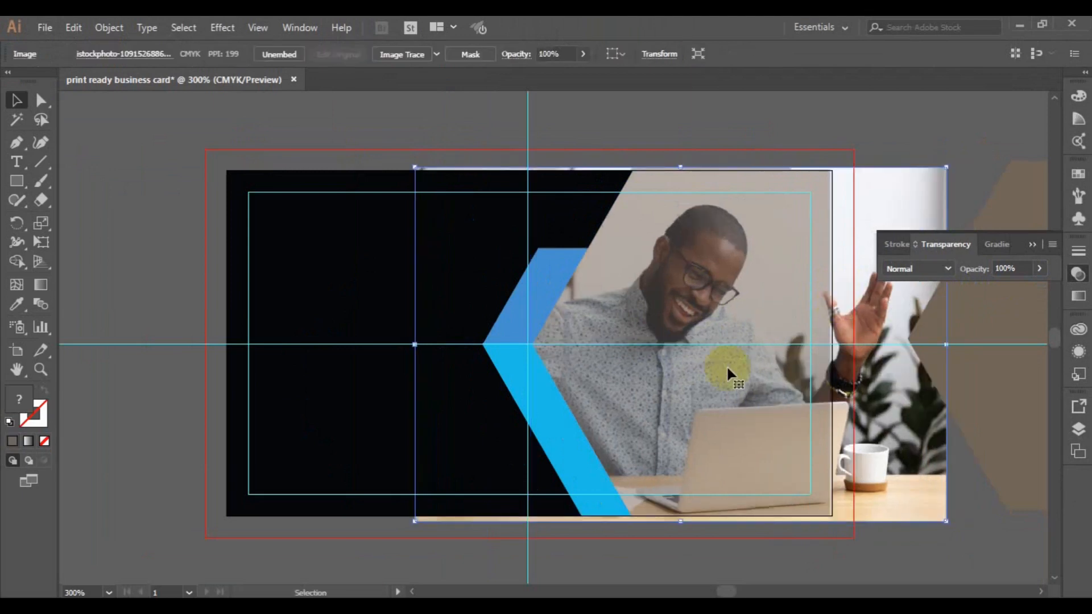
- Select the photo and hexagon together and apply Make Clipping Mask
{"action": "left_click", "coordinate": [711, 307]}
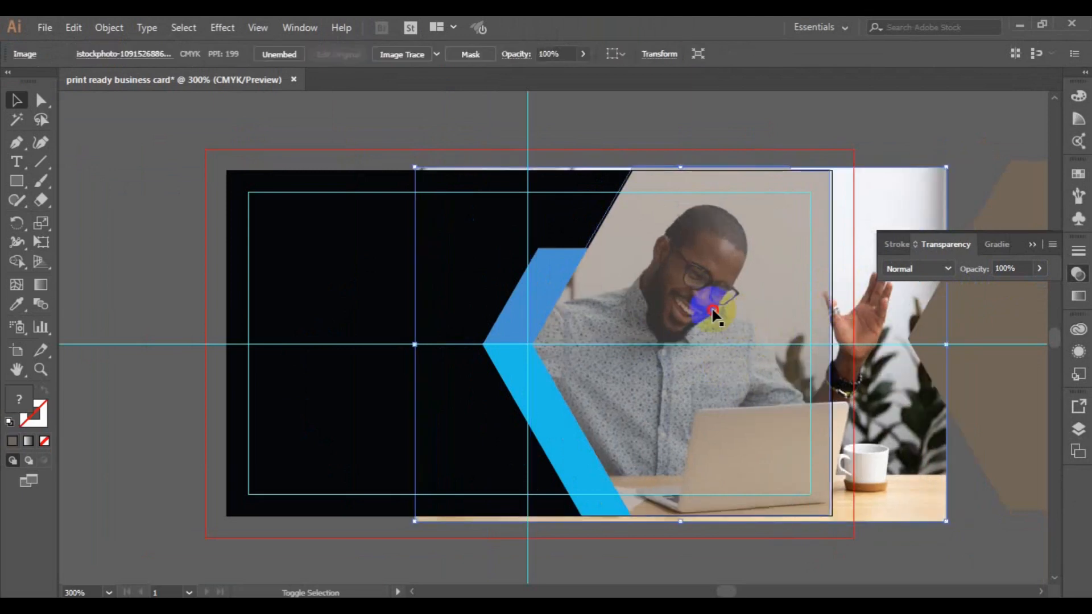
{"action": "right_click", "coordinate": [711, 307]}
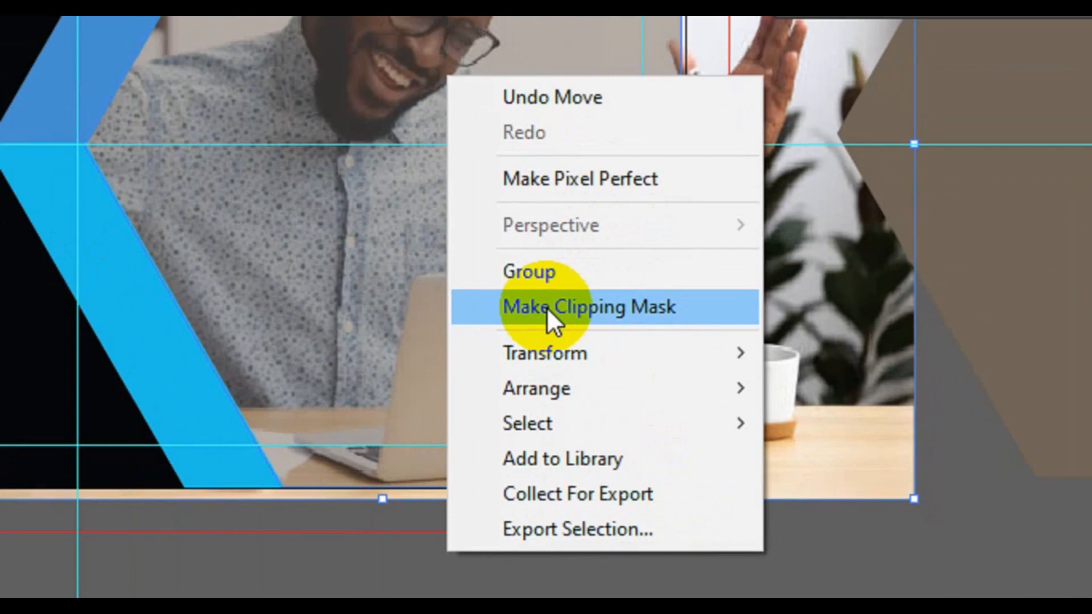
{"action": "left_click", "coordinate": [547, 308]}
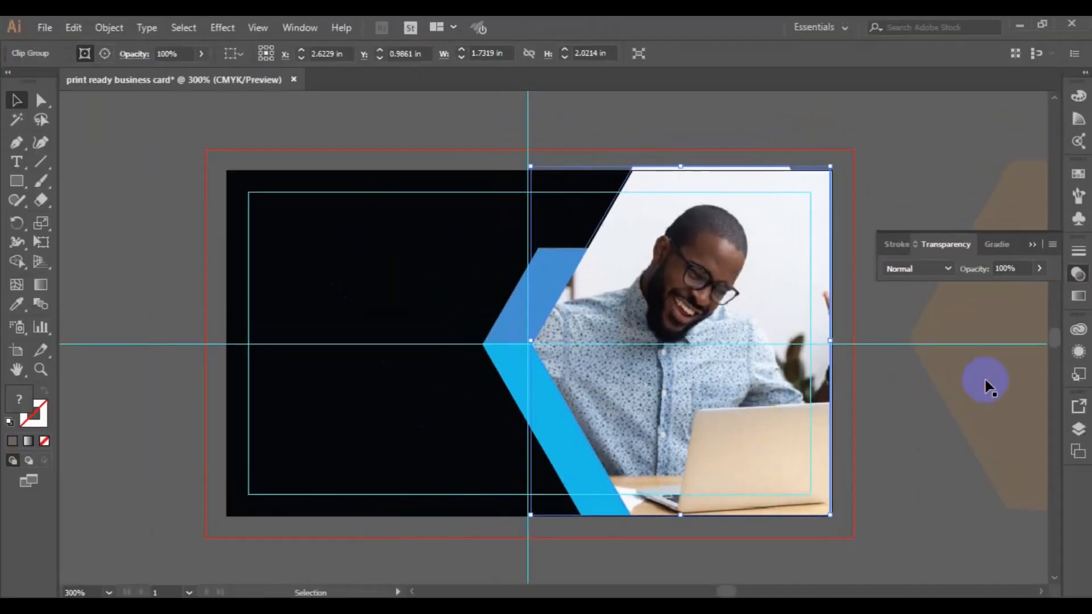
{"action": "left_click", "coordinate": [988, 387]}
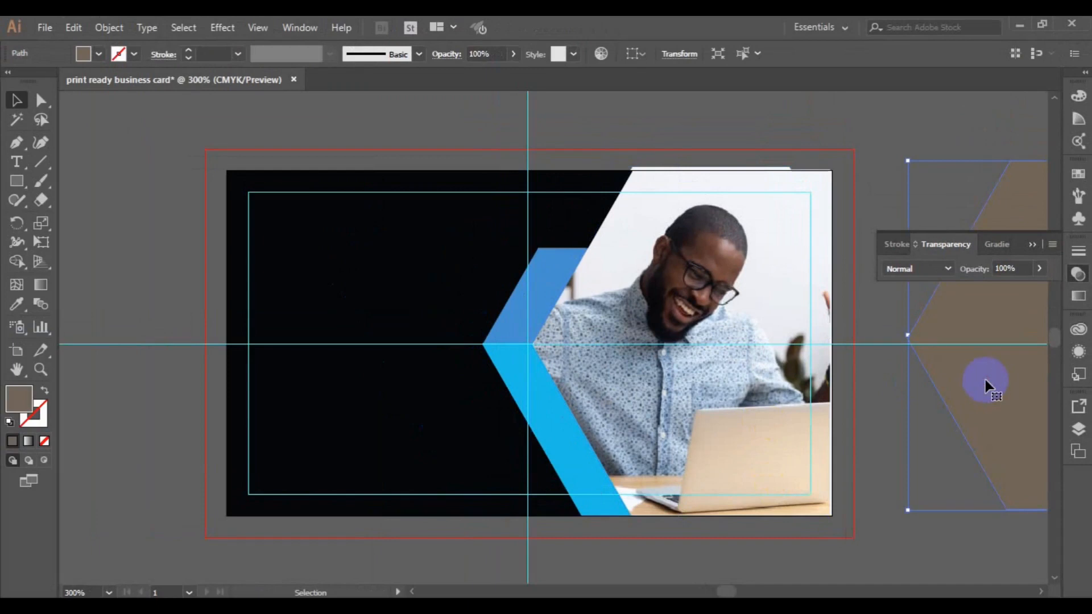
- Drag a copy of the spare hexagon over the photo, fill it light grey, set Multiply blending
{"action": "left_click_drag", "start_coordinate": [976, 393], "coordinate": [640, 387]}
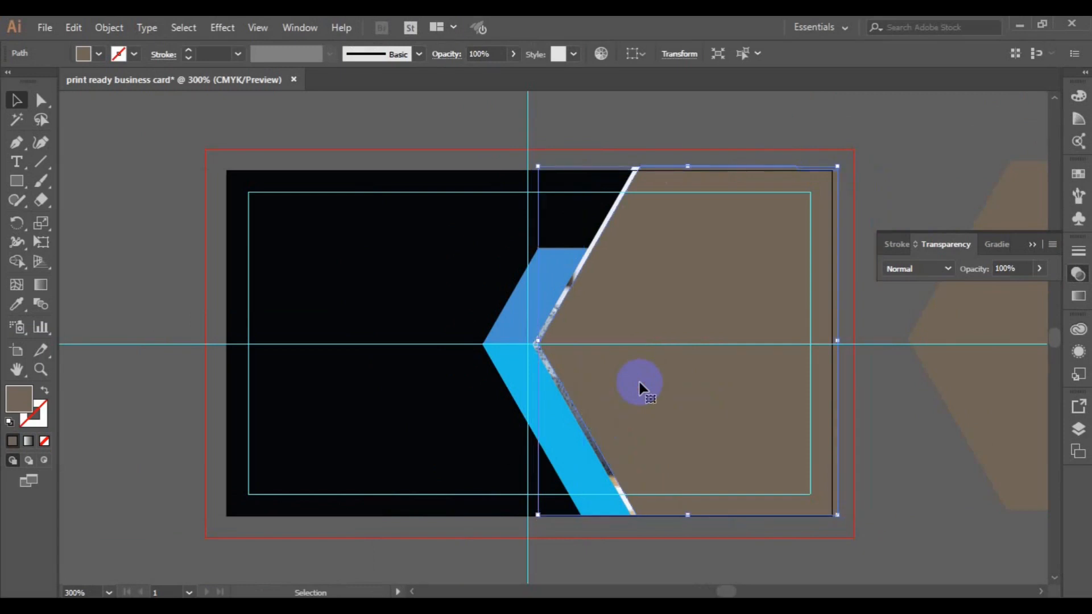
{"action": "key", "text": "Left"}
{"action": "key", "text": "Left"}
{"action": "key", "text": "Left"}
{"action": "key", "text": "Right"}
{"action": "key", "text": "Right"}
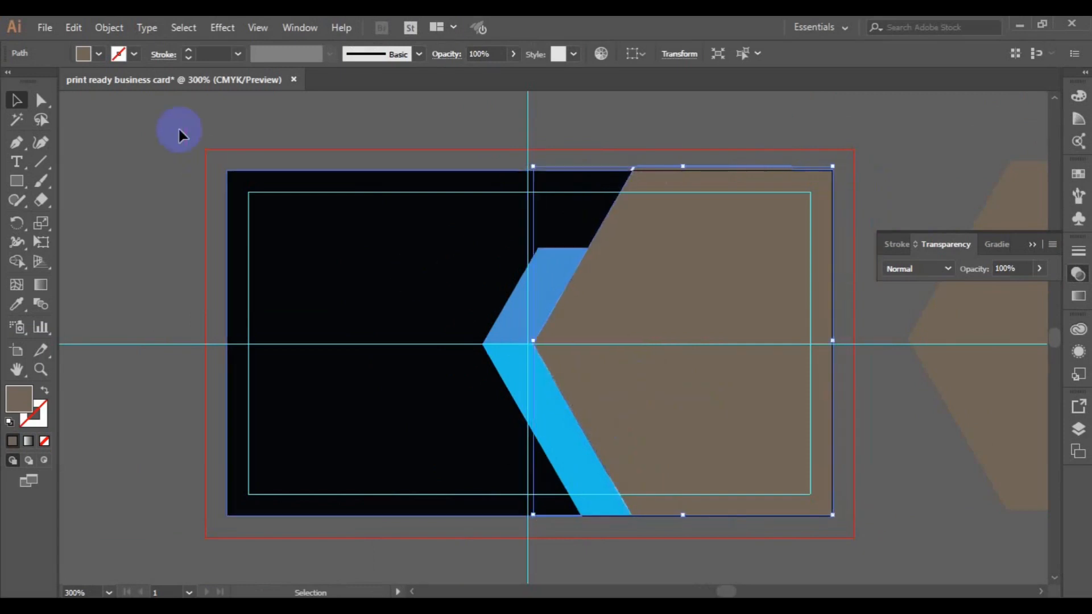
{"action": "left_click", "coordinate": [99, 56]}
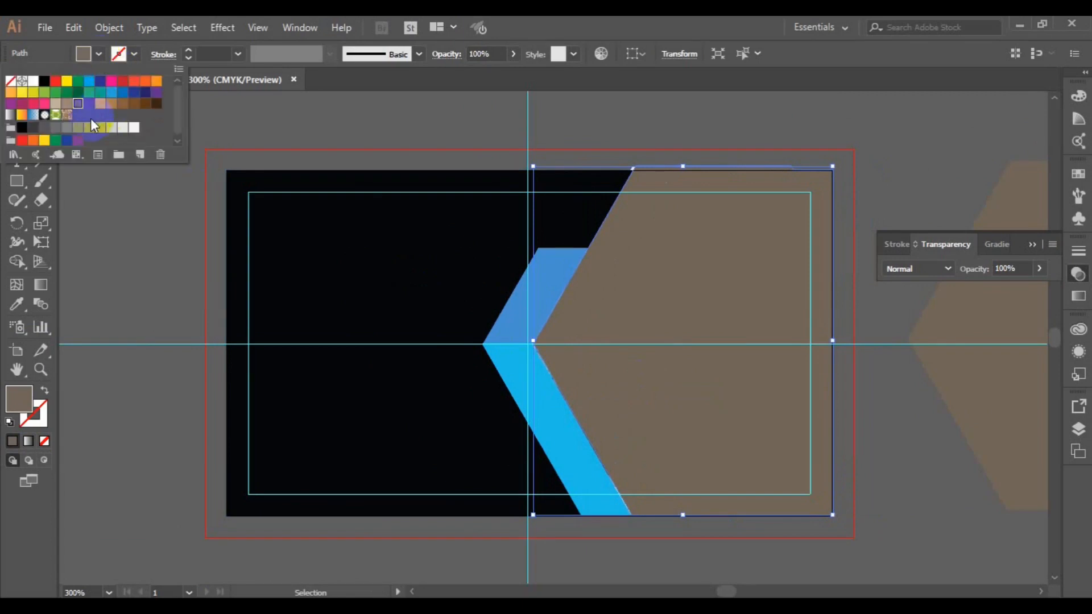
{"action": "left_click", "coordinate": [112, 129]}
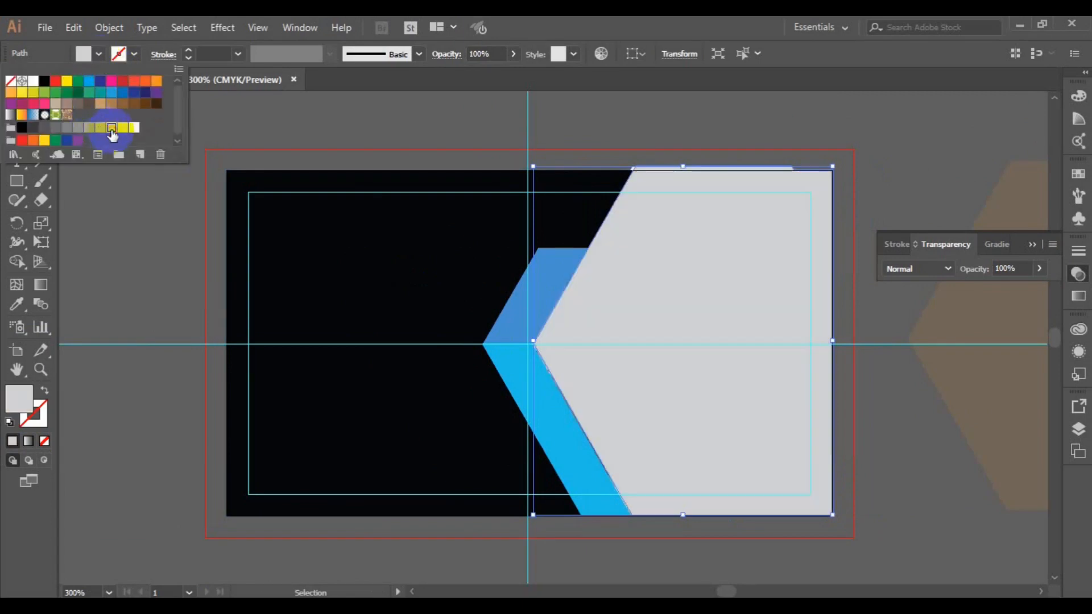
{"action": "left_click", "coordinate": [944, 272]}
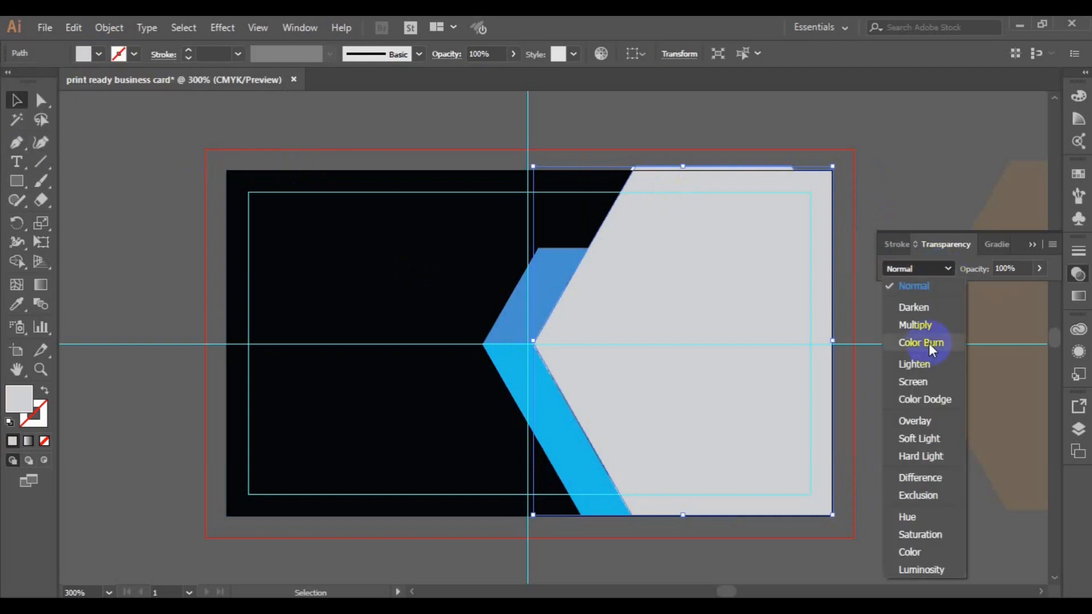
{"action": "left_click", "coordinate": [926, 327]}
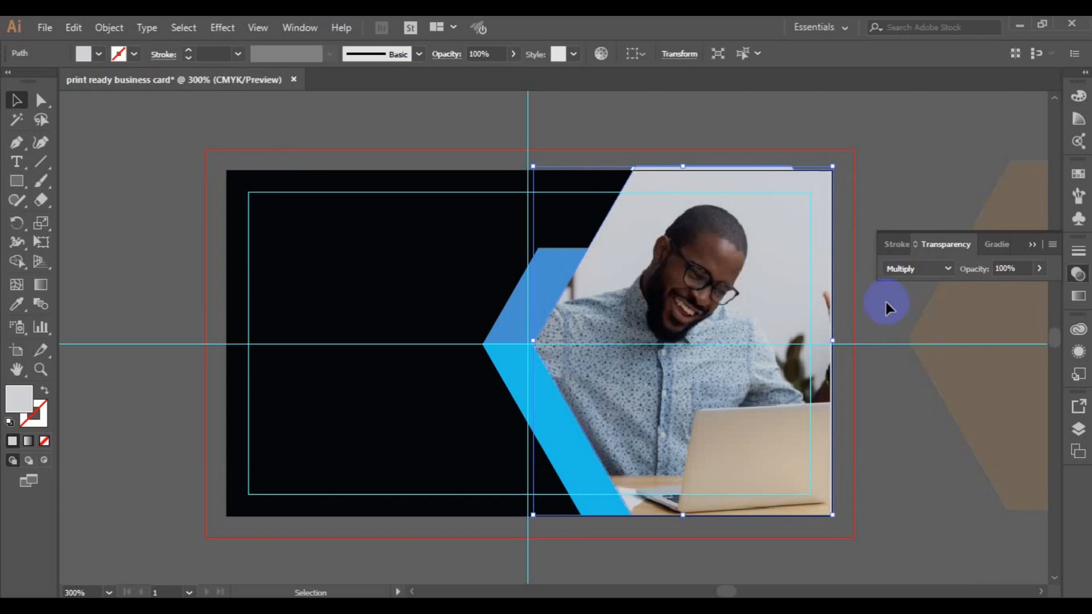
{"action": "left_click", "coordinate": [556, 420]}
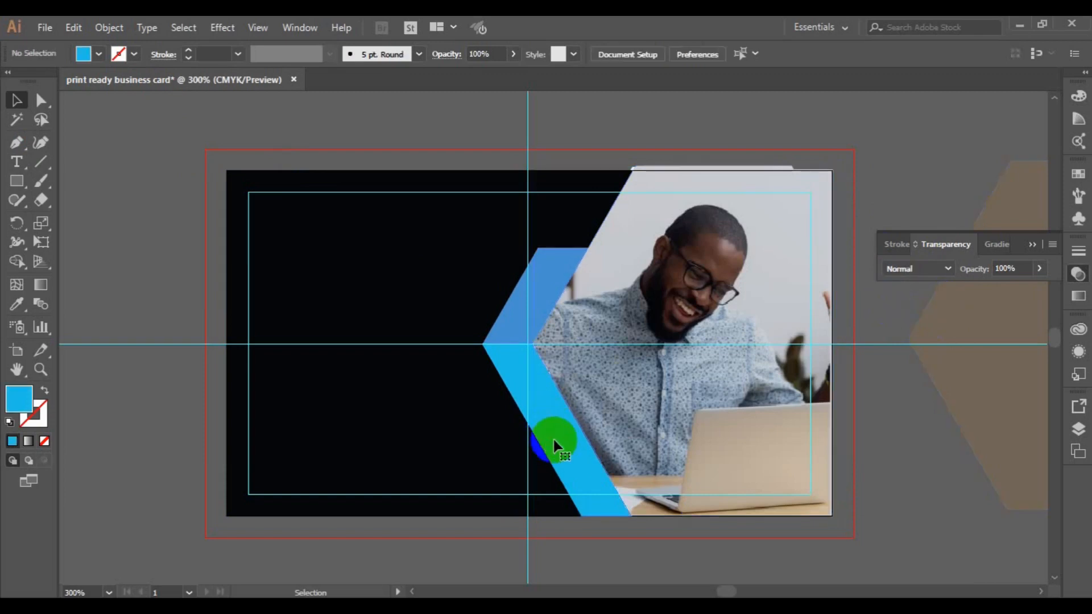
- Make a 180° rotated copy of the chevron and align it to the guide at the top
{"action": "left_click", "coordinate": [552, 437]}
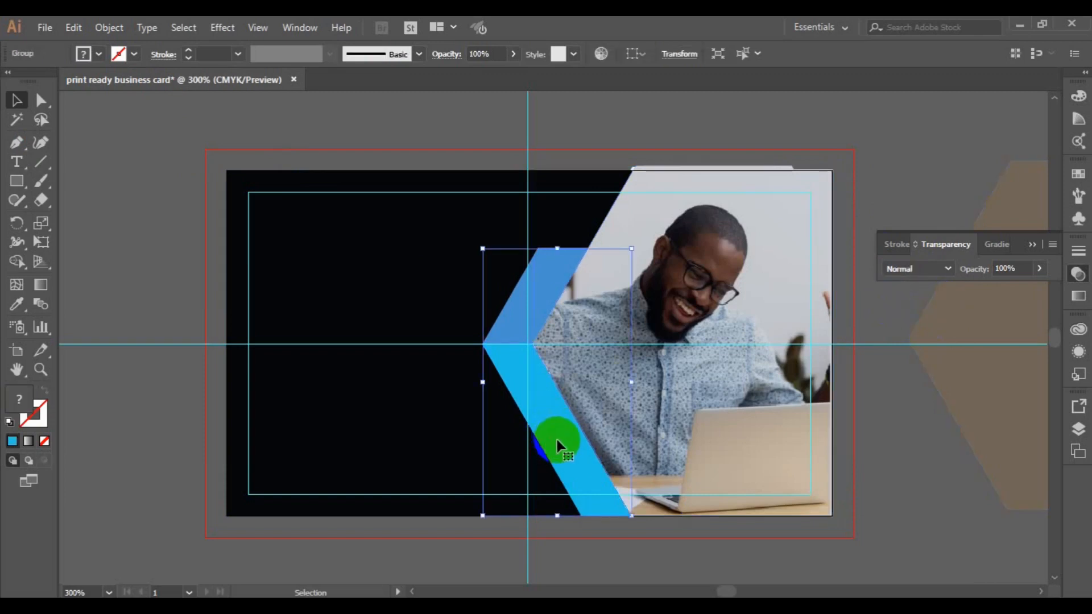
{"action": "right_click", "coordinate": [556, 437]}
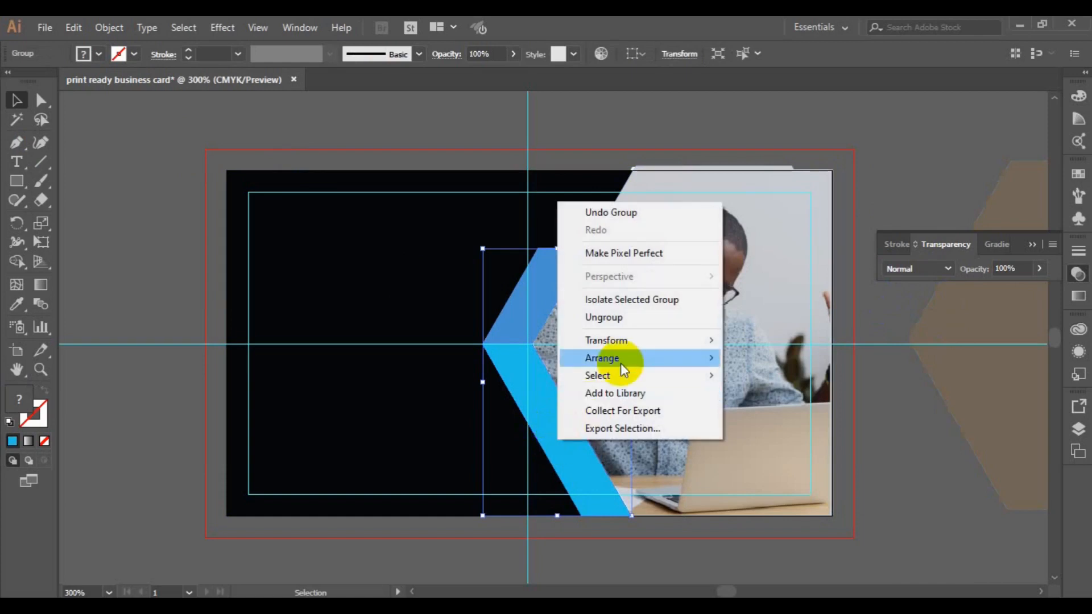
{"action": "mouse_move", "coordinate": [620, 362]}
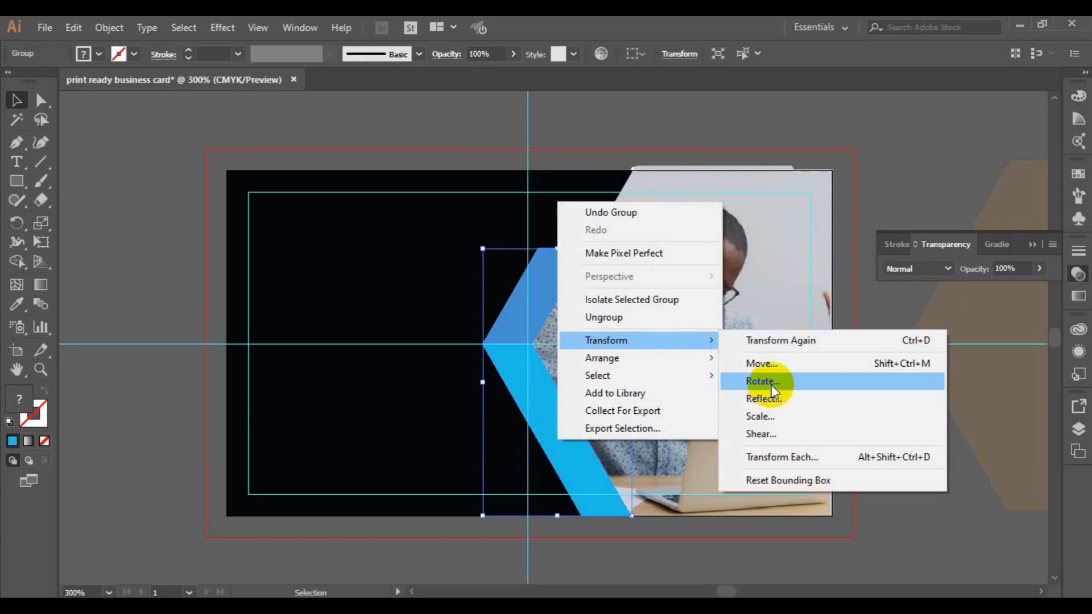
{"action": "left_click", "coordinate": [768, 381]}
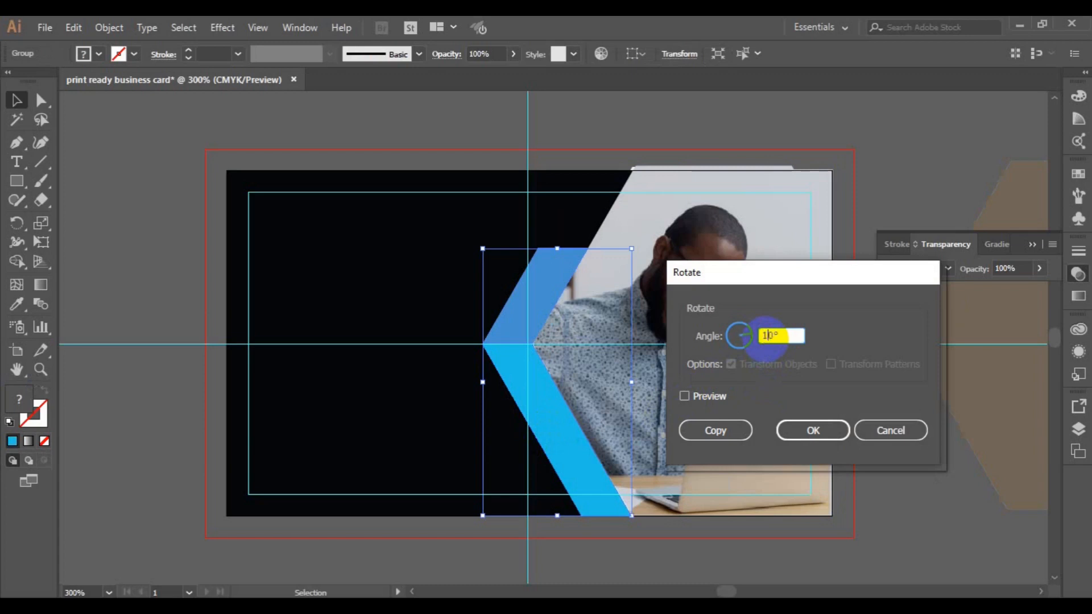
{"action": "left_click", "coordinate": [688, 397]}
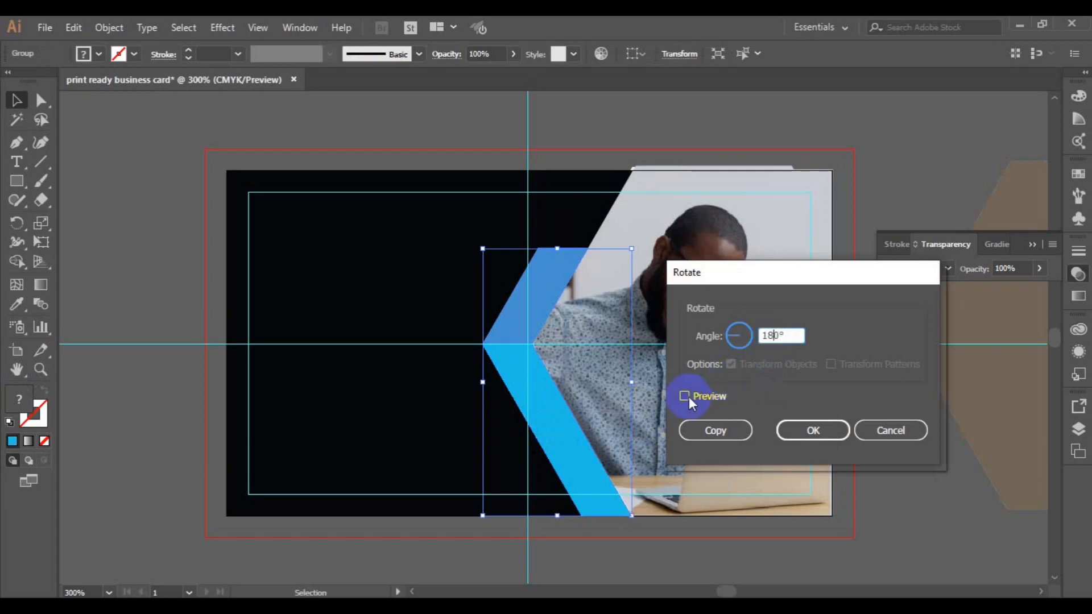
{"action": "left_click", "coordinate": [727, 435]}
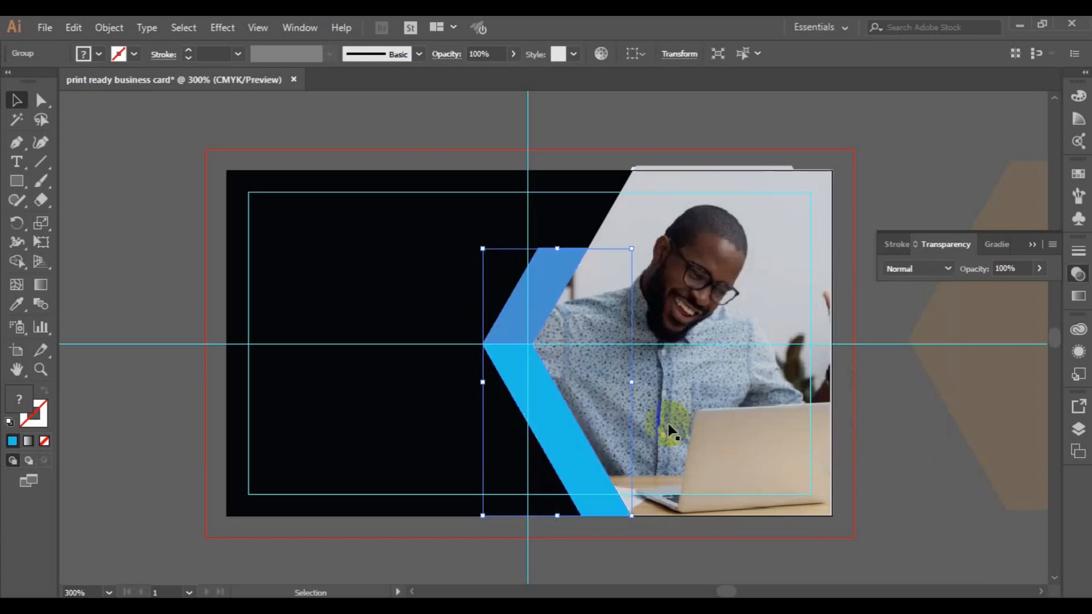
{"action": "left_click_drag", "start_coordinate": [582, 385], "coordinate": [622, 163]}
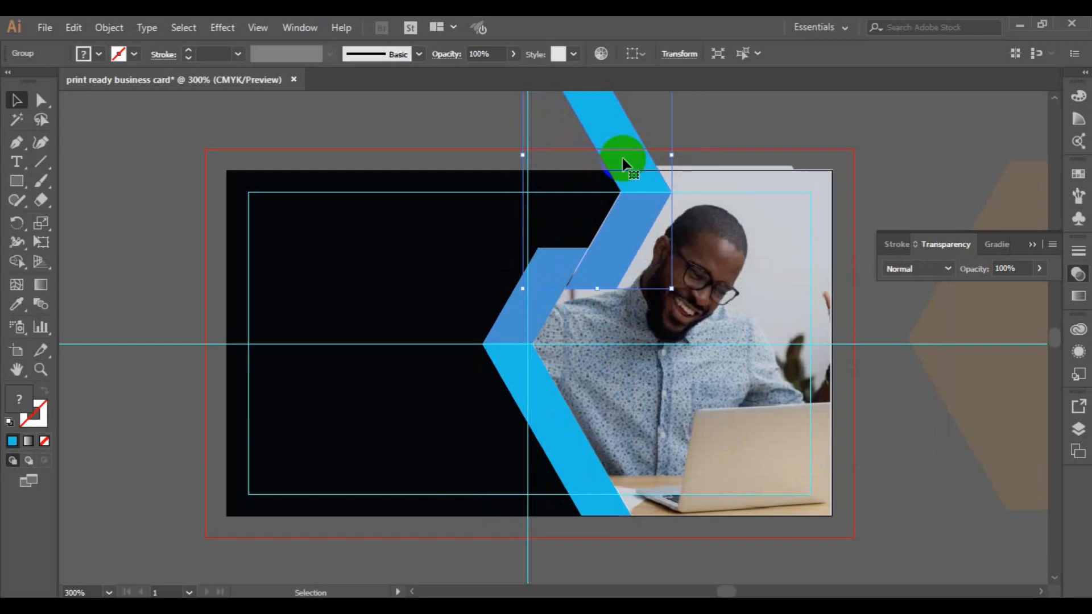
{"action": "left_click_drag", "start_coordinate": [622, 155], "coordinate": [623, 155]}
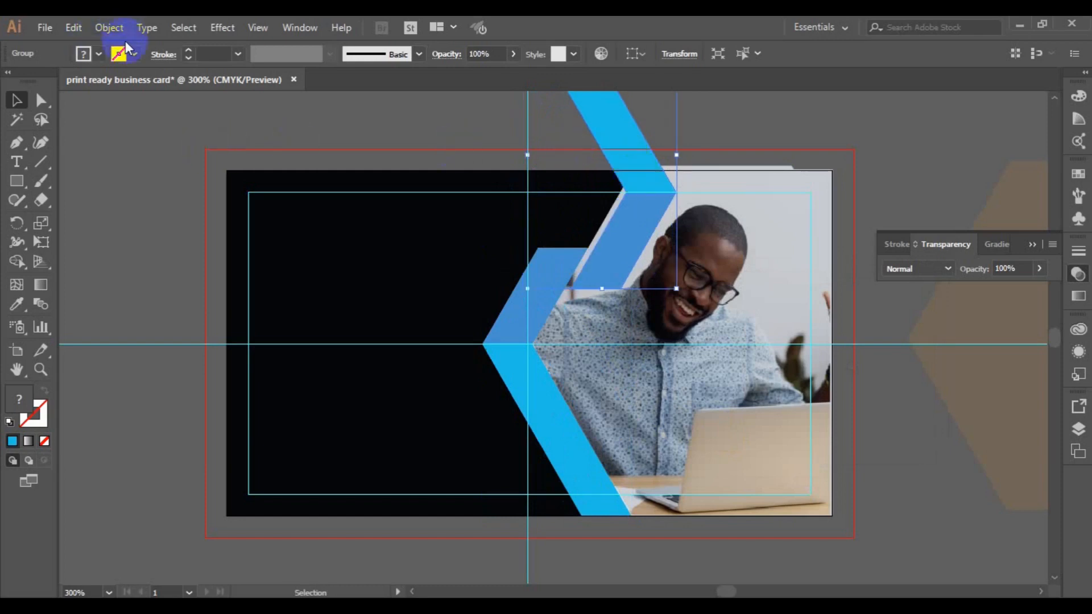
- Ungroup the rotated copy and delete the piece sticking out above the card
{"action": "left_click", "coordinate": [110, 27]}
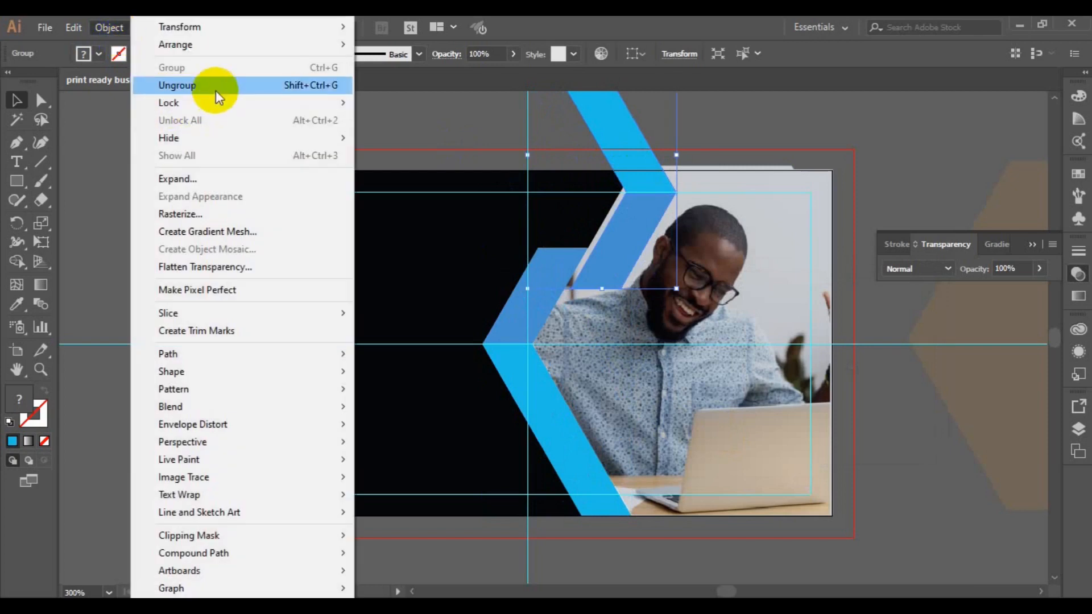
{"action": "left_click", "coordinate": [216, 87]}
{"action": "left_click", "coordinate": [622, 125]}
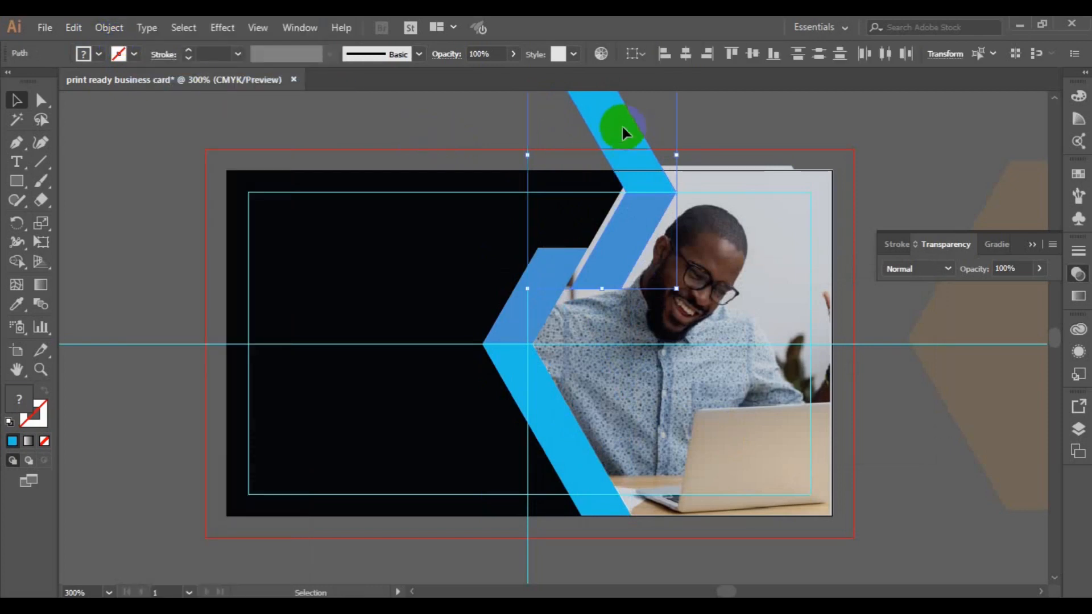
{"action": "left_click", "coordinate": [622, 127]}
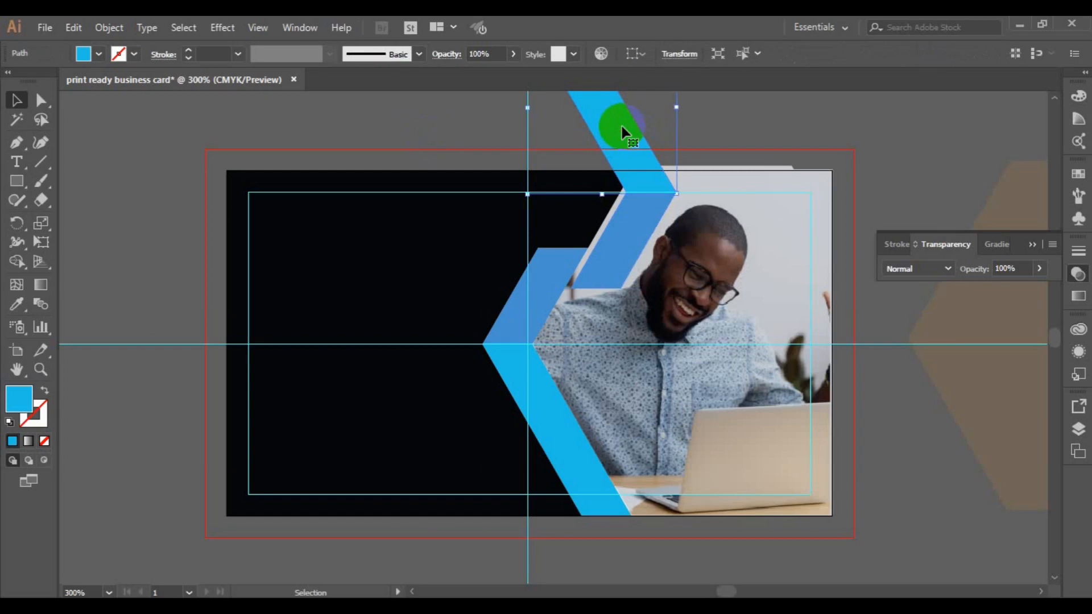
{"action": "key", "text": "Delete"}
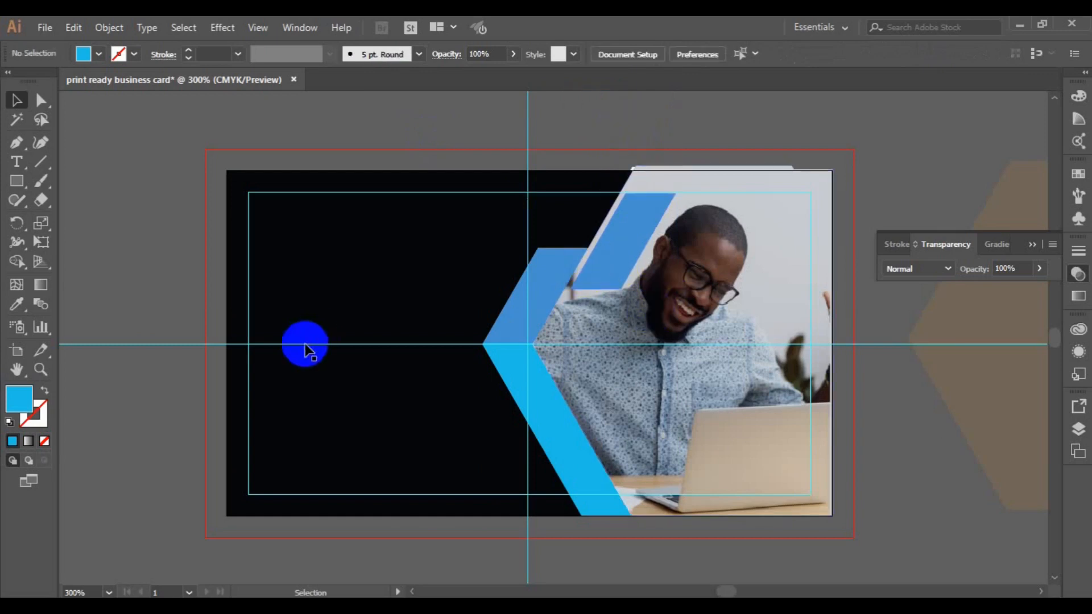
- Give the top parallelogram the lower chevron's light blue with the Eyedropper
{"action": "left_click", "coordinate": [622, 251]}
{"action": "left_click", "coordinate": [16, 304]}
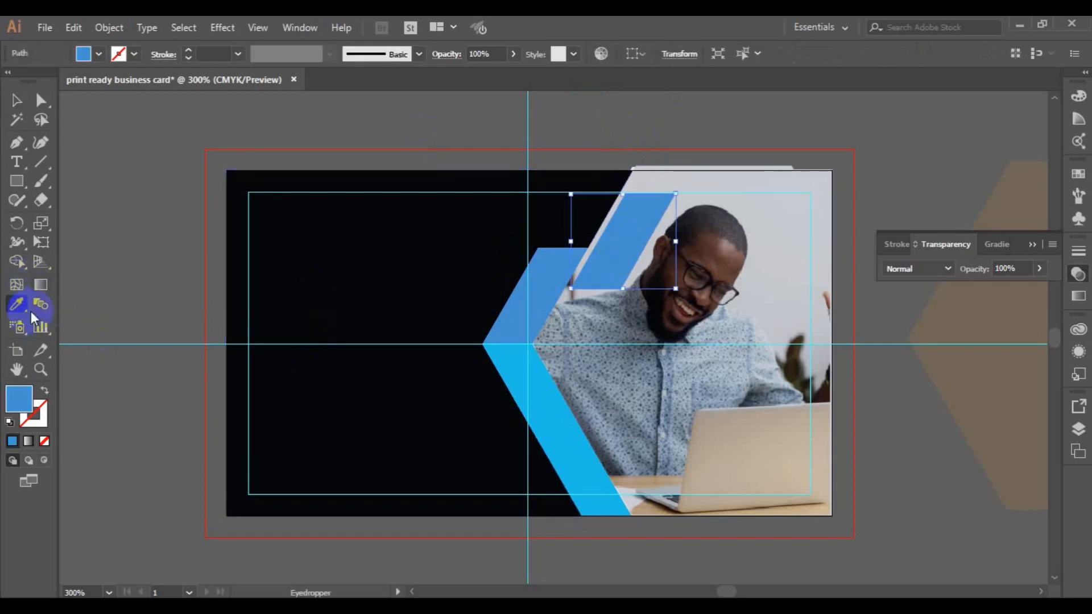
{"action": "left_click", "coordinate": [524, 376]}
{"action": "left_click", "coordinate": [518, 381]}
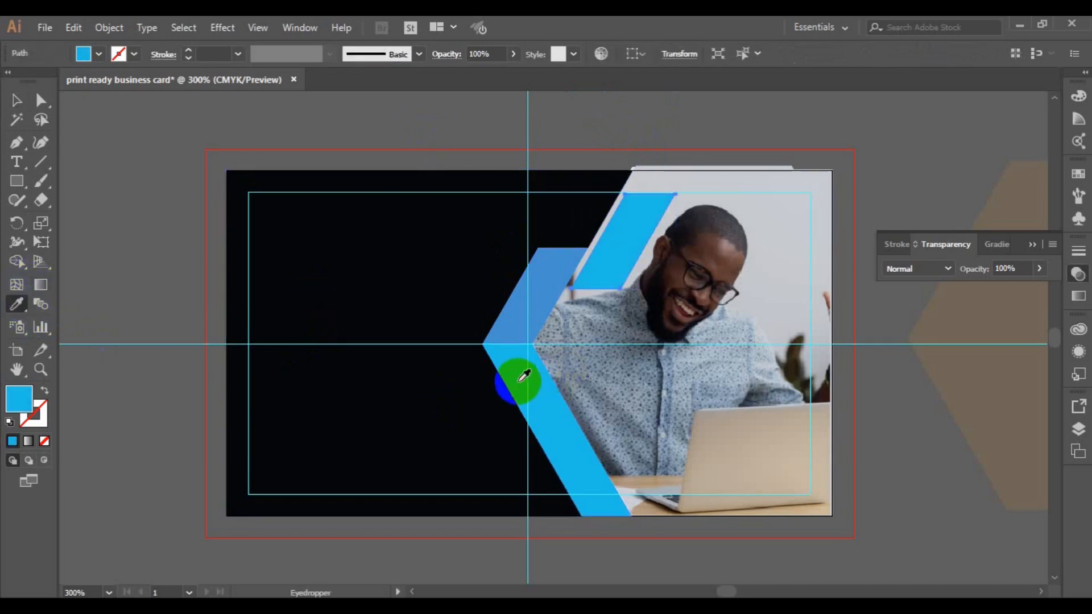
{"action": "left_click", "coordinate": [17, 101]}
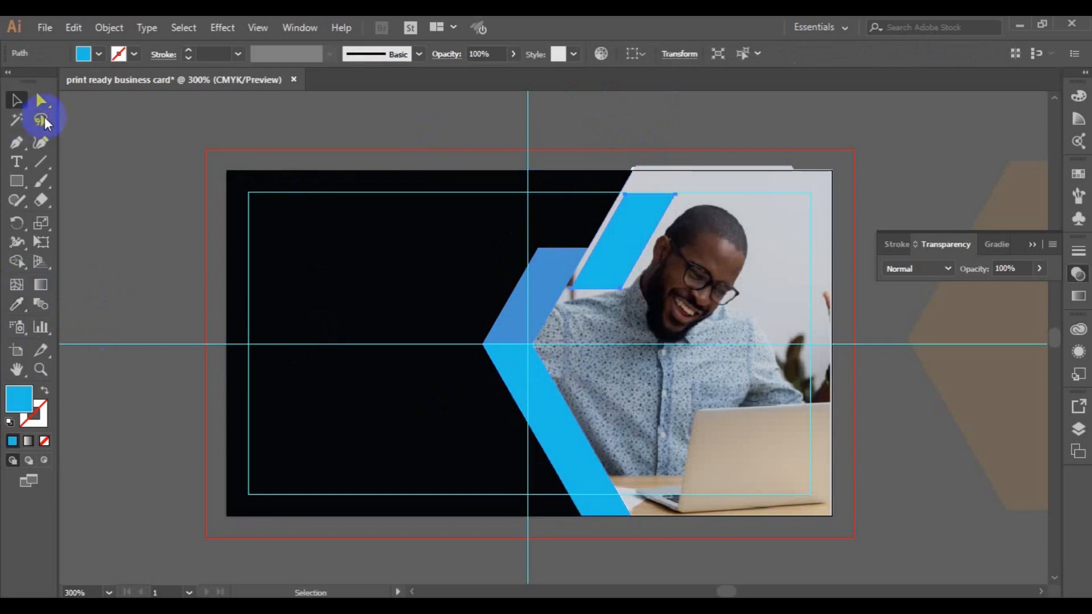
{"action": "left_click", "coordinate": [119, 167]}
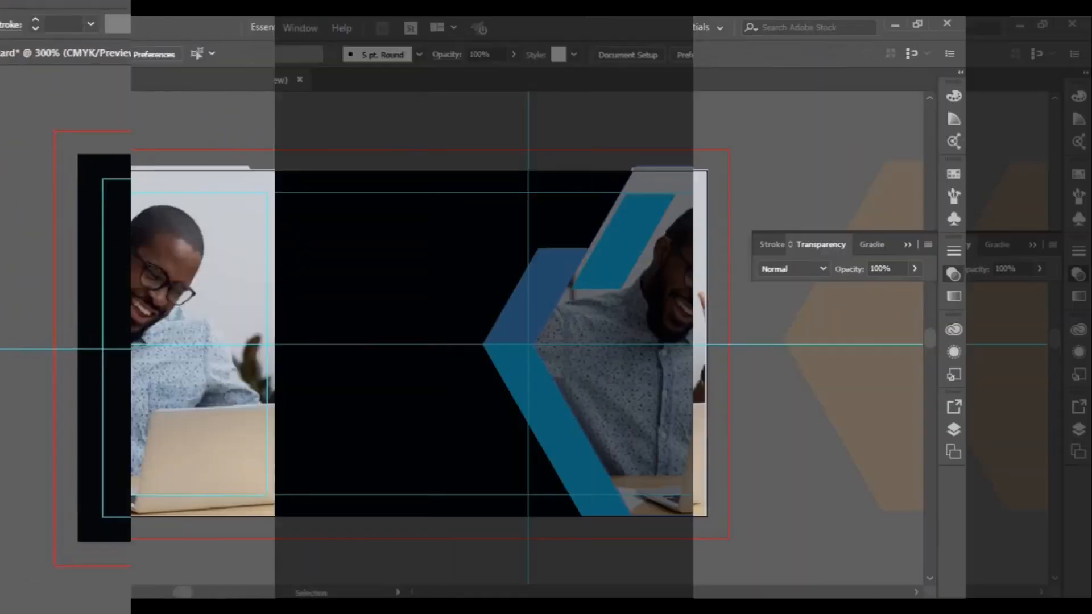
- Browse the Open dialog into the freepik stockpoto folder and select image 2931818
{"action": "left_click", "coordinate": [495, 359]}
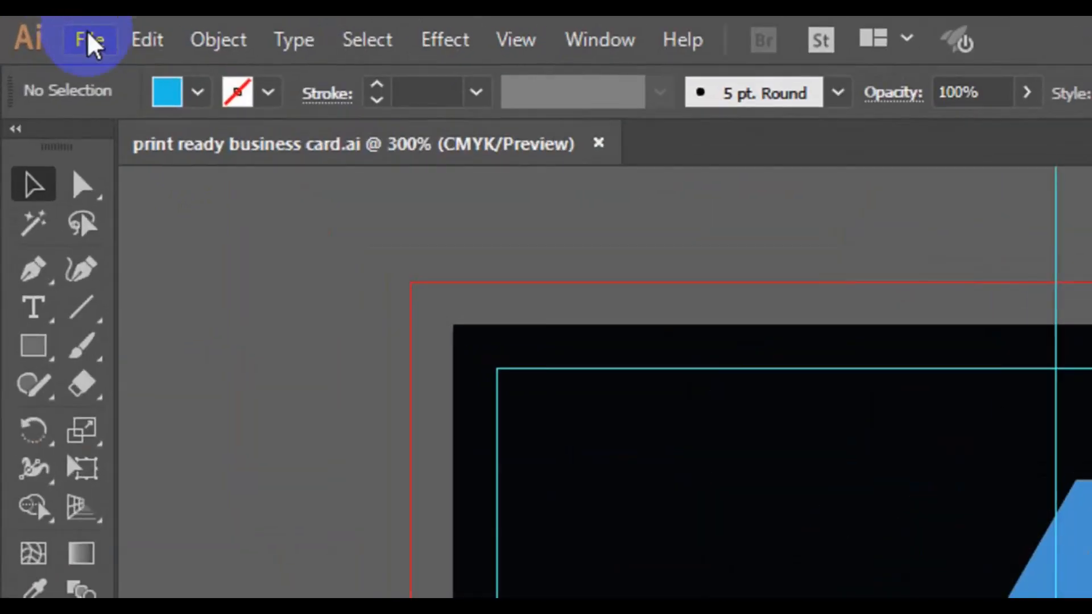
{"action": "left_click", "coordinate": [44, 25]}
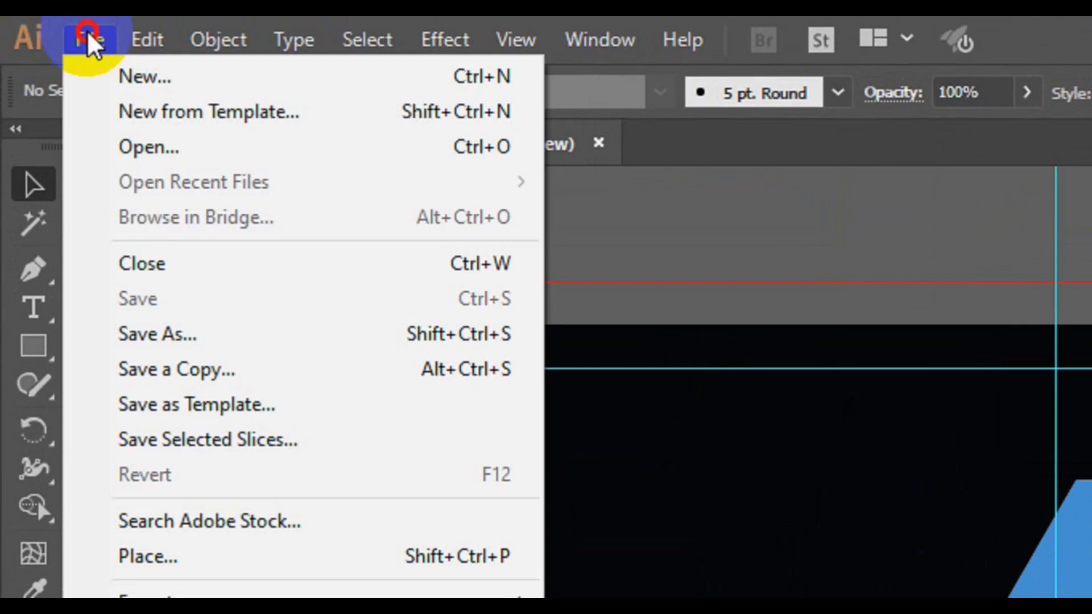
{"action": "left_click", "coordinate": [189, 159]}
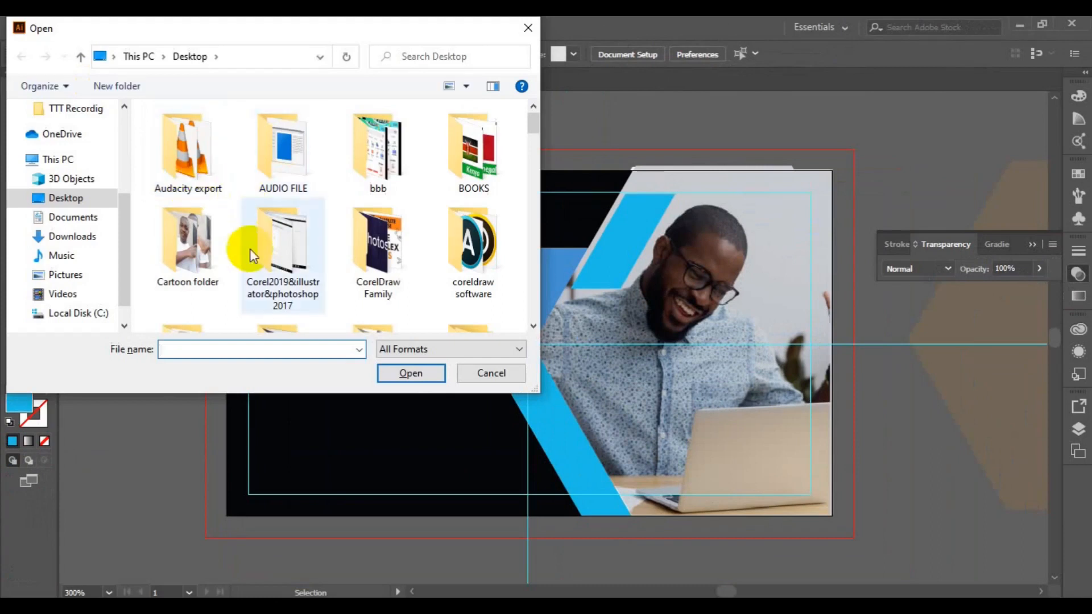
{"action": "scroll", "coordinate": [530, 307], "scroll_direction": "down", "scroll_amount": 3}
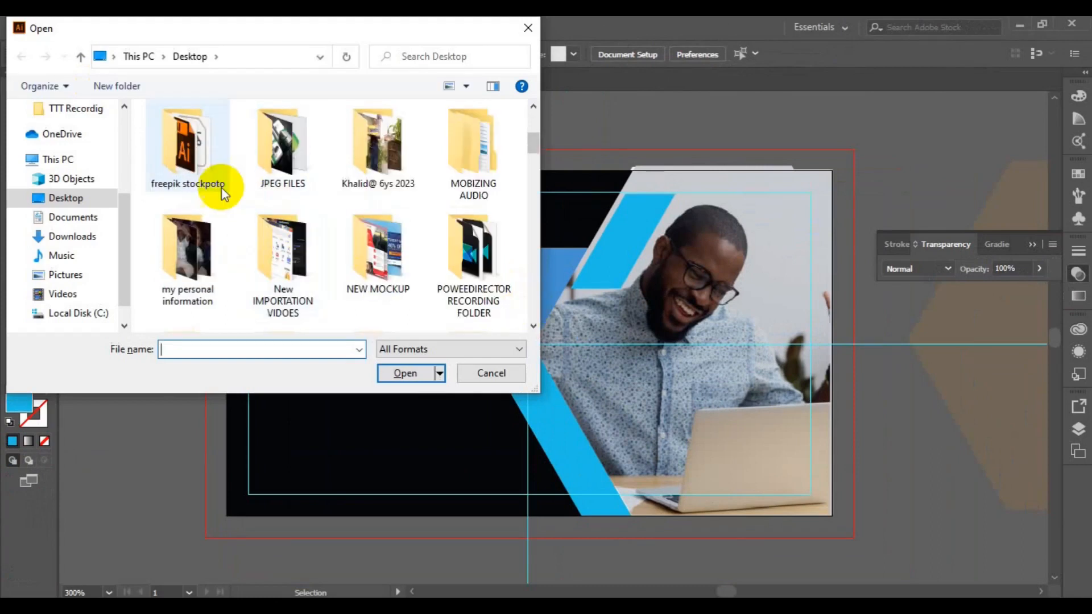
{"action": "double_click", "coordinate": [205, 179]}
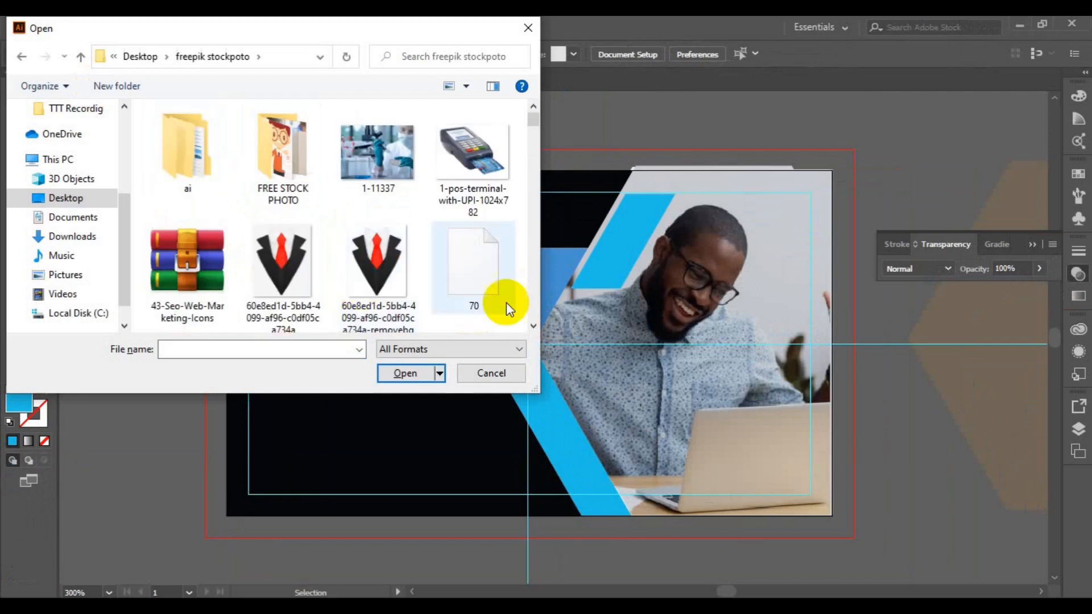
{"action": "scroll", "coordinate": [521, 307], "scroll_direction": "down", "scroll_amount": 5}
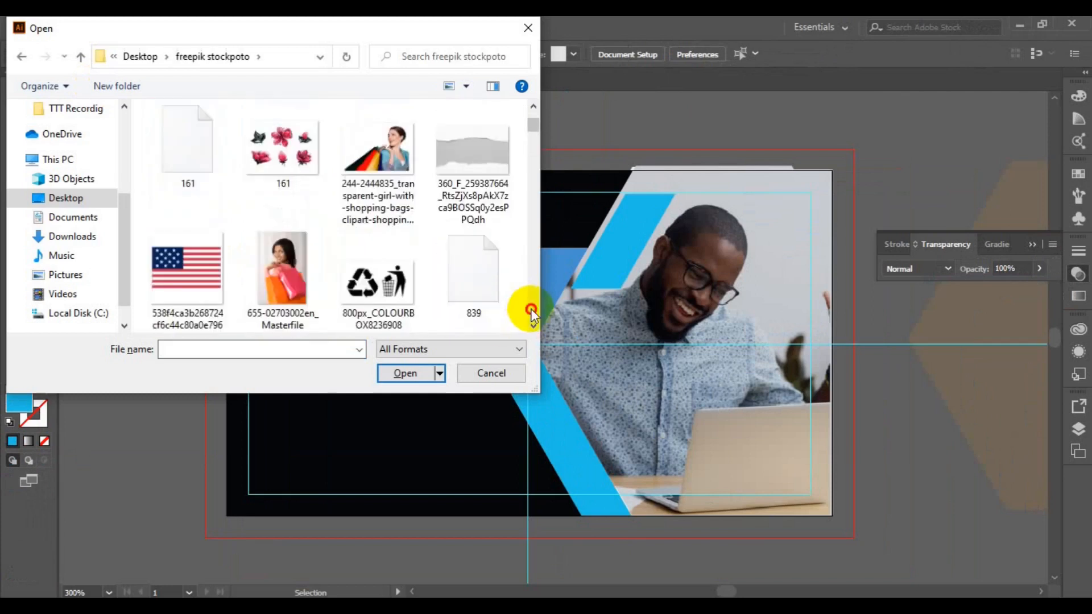
{"action": "scroll", "coordinate": [531, 311], "scroll_direction": "down", "scroll_amount": 6}
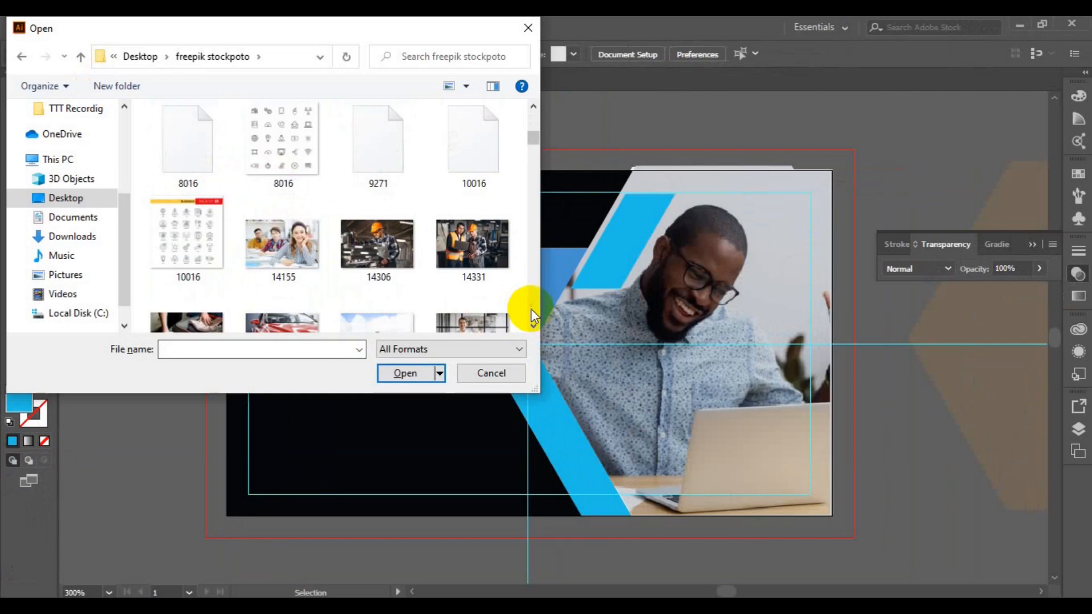
{"action": "scroll", "coordinate": [533, 316], "scroll_direction": "down", "scroll_amount": 3}
{"action": "scroll", "coordinate": [532, 314], "scroll_direction": "down", "scroll_amount": 9}
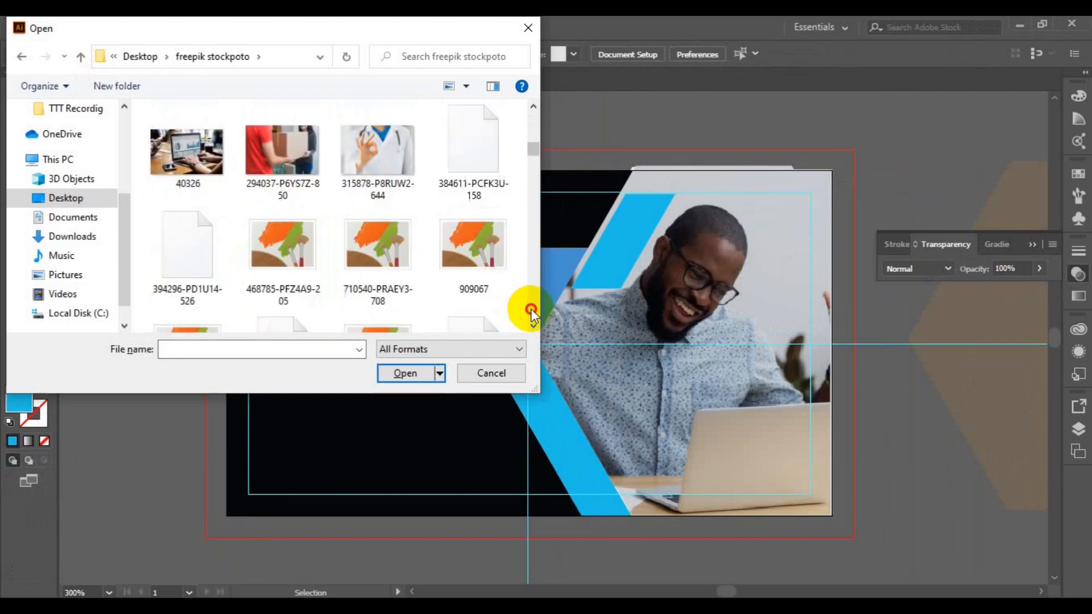
{"action": "left_click", "coordinate": [310, 151]}
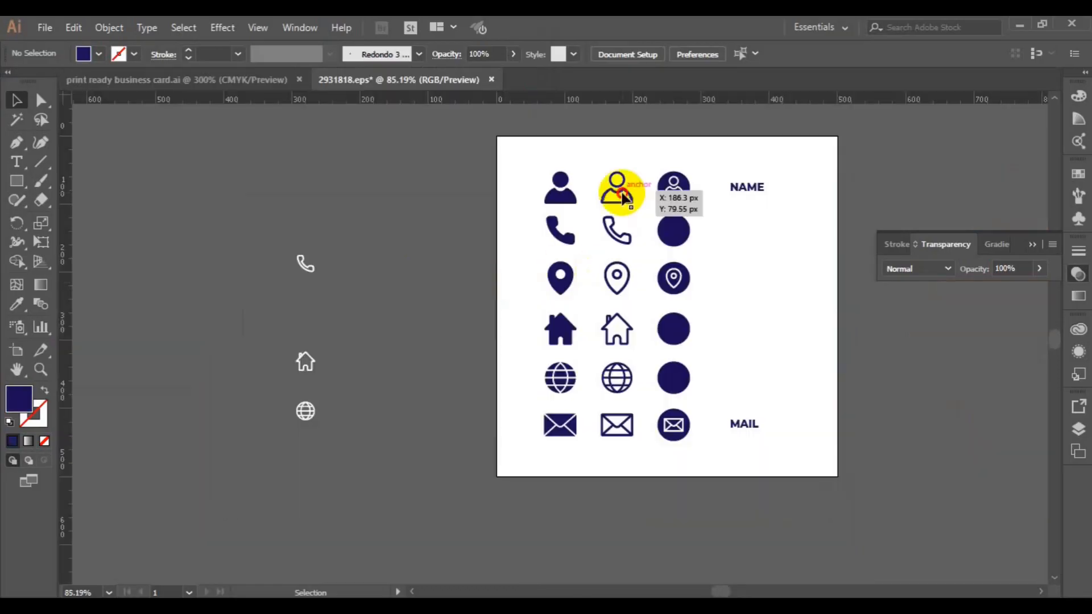
- Paste the column of outline icons into the card, shrink it, park it left, and ungroup
{"action": "key", "text": "a"}
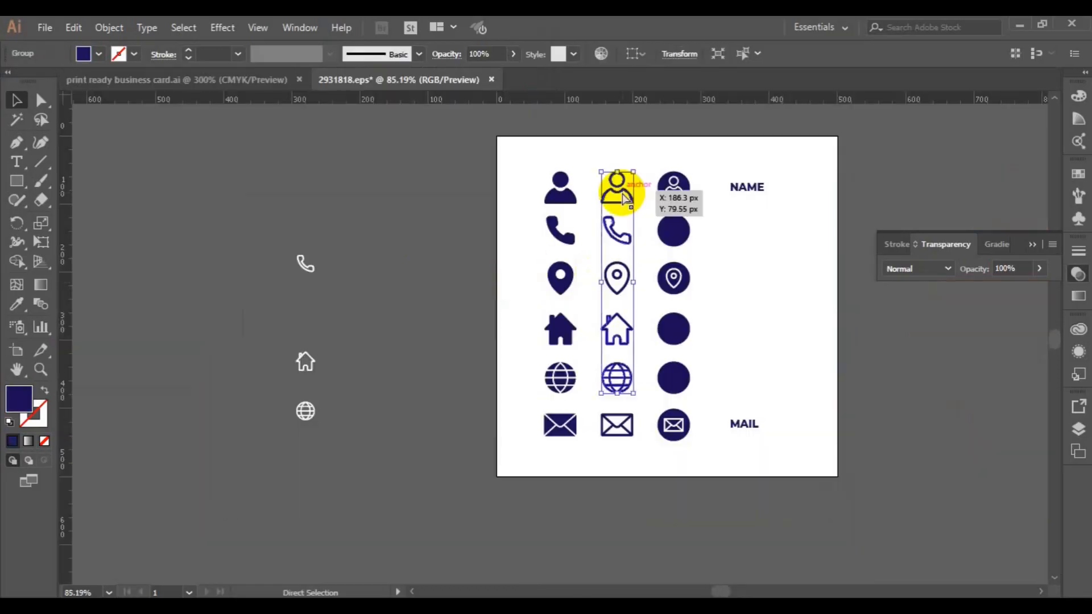
{"action": "key", "text": "ctrl+Tab"}
{"action": "key", "text": "ctrl+v"}
{"action": "left_click_drag", "start_coordinate": [578, 207], "coordinate": [364, 364]}
{"action": "left_click_drag", "start_coordinate": [380, 147], "coordinate": [346, 206]}
{"action": "left_click_drag", "start_coordinate": [339, 472], "coordinate": [123, 238]}
{"action": "left_click", "coordinate": [109, 27]}
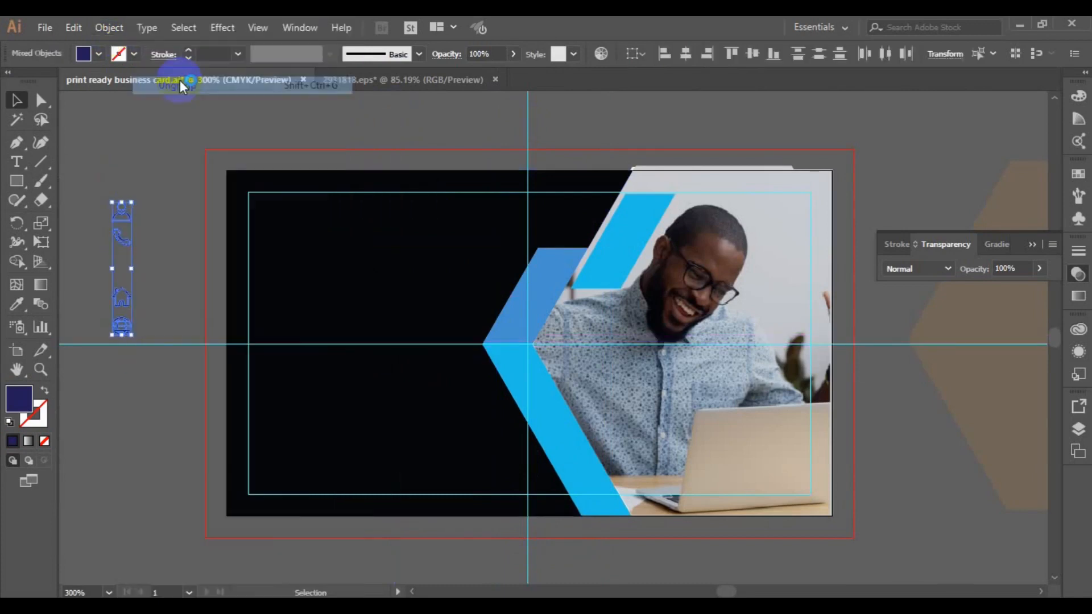
{"action": "left_click", "coordinate": [180, 78]}
{"action": "left_click", "coordinate": [112, 238]}
- Add a text object with the person's name in white Roboto Medium on the dark area
{"action": "left_click", "coordinate": [18, 169]}
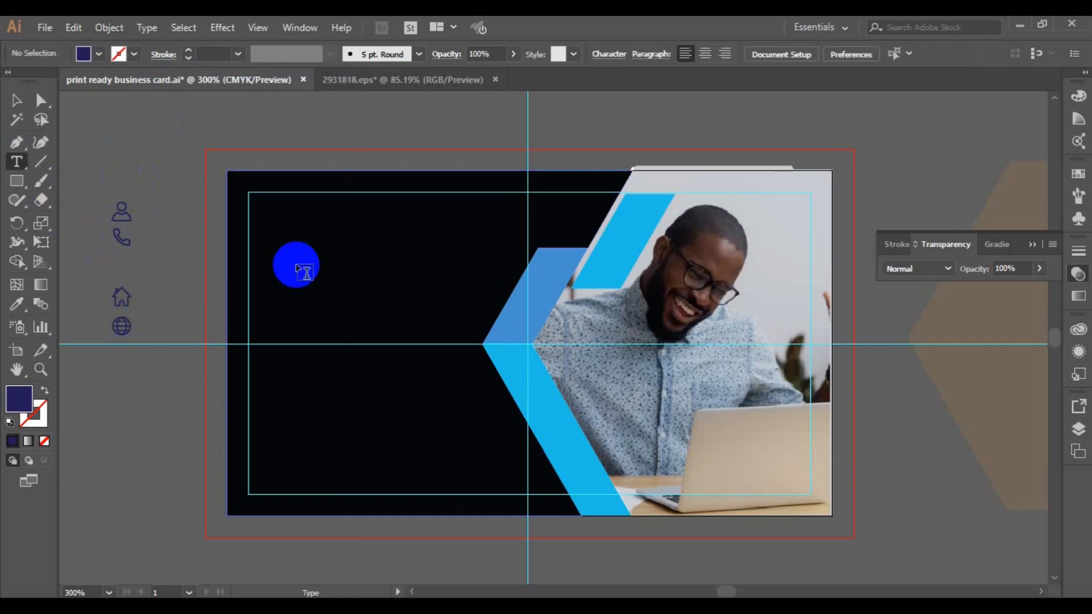
{"action": "left_click", "coordinate": [304, 265]}
{"action": "left_click", "coordinate": [554, 53]}
{"action": "type", "text": "roboto"}
{"action": "left_click", "coordinate": [659, 57]}
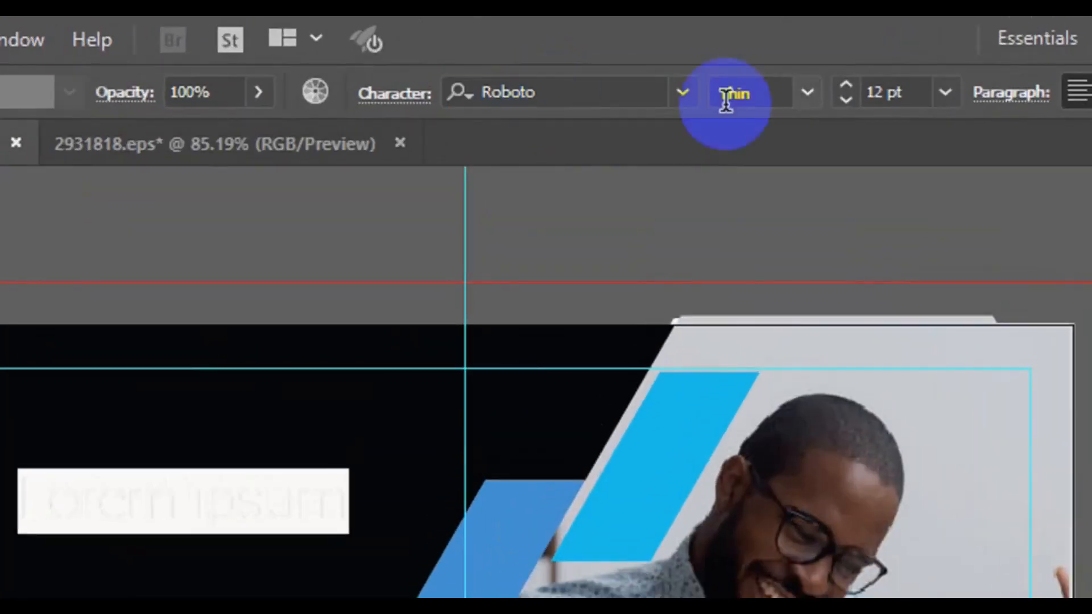
{"action": "left_click", "coordinate": [808, 92]}
{"action": "left_click", "coordinate": [795, 344]}
{"action": "left_click", "coordinate": [99, 56]}
{"action": "left_click", "coordinate": [35, 76]}
{"action": "triple_click", "coordinate": [314, 260]}
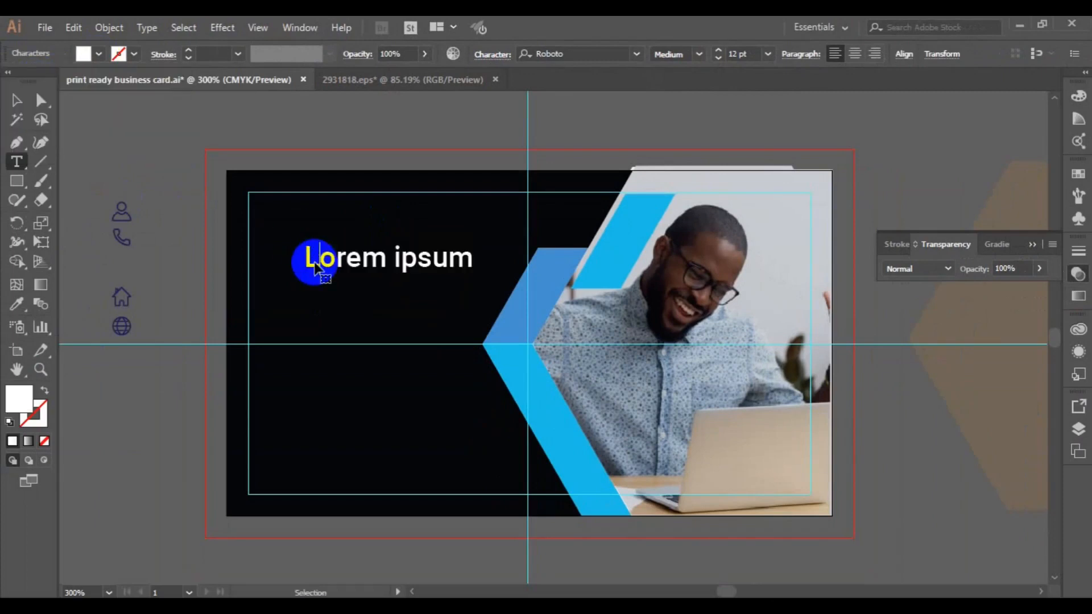
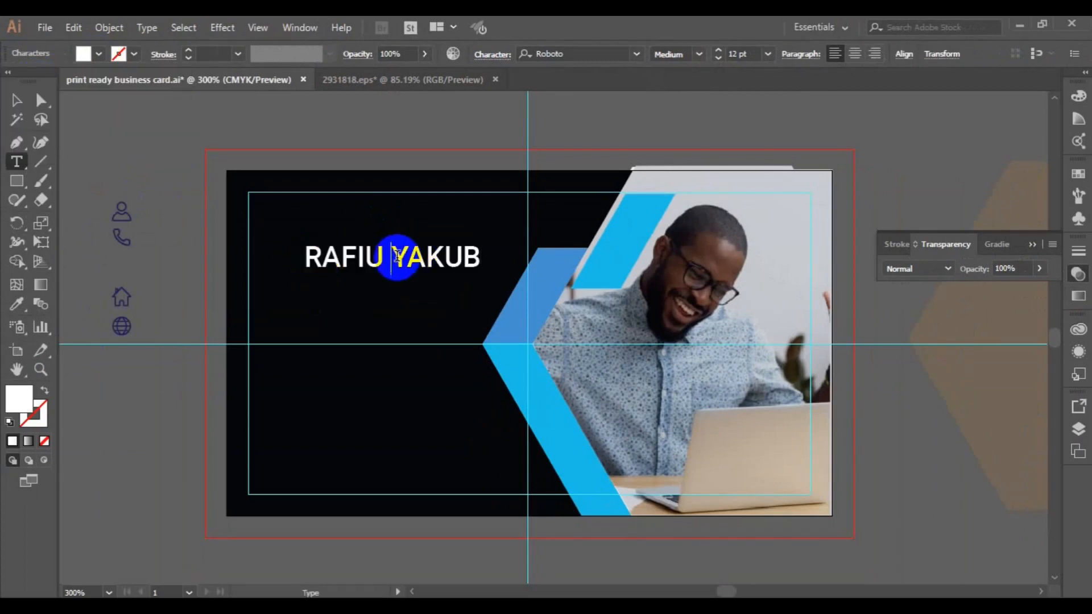
- Make the surname Light and add a 6 pt 'CREATIVE DIRECTOR' title line
{"action": "double_click", "coordinate": [397, 256]}
{"action": "left_click", "coordinate": [700, 54]}
{"action": "left_click", "coordinate": [676, 106]}
{"action": "left_click", "coordinate": [476, 256]}
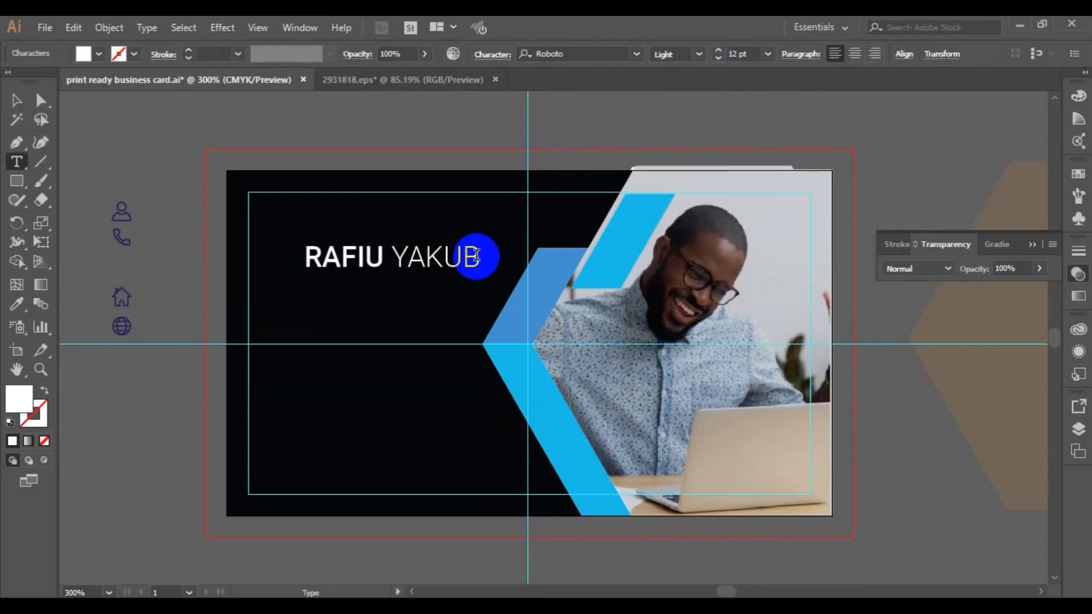
{"action": "type", "text": "CREAT"}
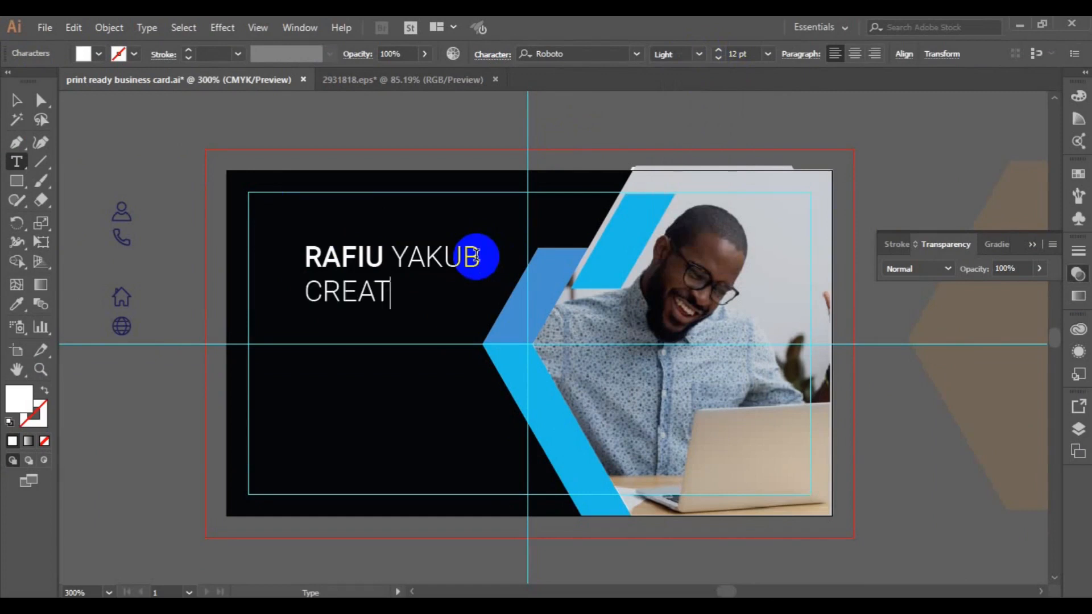
{"action": "type", "text": "IVE DIRECTOR"}
{"action": "triple_click", "coordinate": [307, 291]}
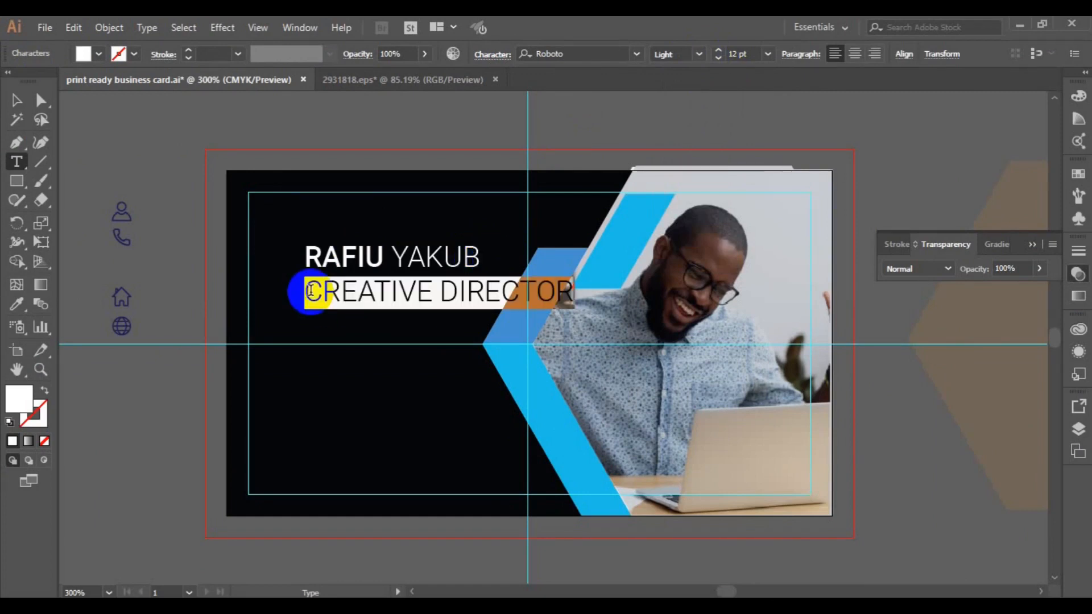
{"action": "left_click", "coordinate": [767, 54]}
{"action": "left_click", "coordinate": [783, 90]}
- Move the name block to the card's top-left with the person icon beside it
{"action": "key", "text": "Escape"}
{"action": "left_click_drag", "start_coordinate": [317, 251], "coordinate": [306, 205]}
{"action": "left_click_drag", "start_coordinate": [121, 213], "coordinate": [272, 216]}
- Colour the person icon with the chevron blue using the Eyedropper and enlarge it
{"action": "left_click", "coordinate": [16, 304]}
{"action": "left_click", "coordinate": [284, 342]}
{"action": "left_click", "coordinate": [562, 252]}
{"action": "key", "text": "v"}
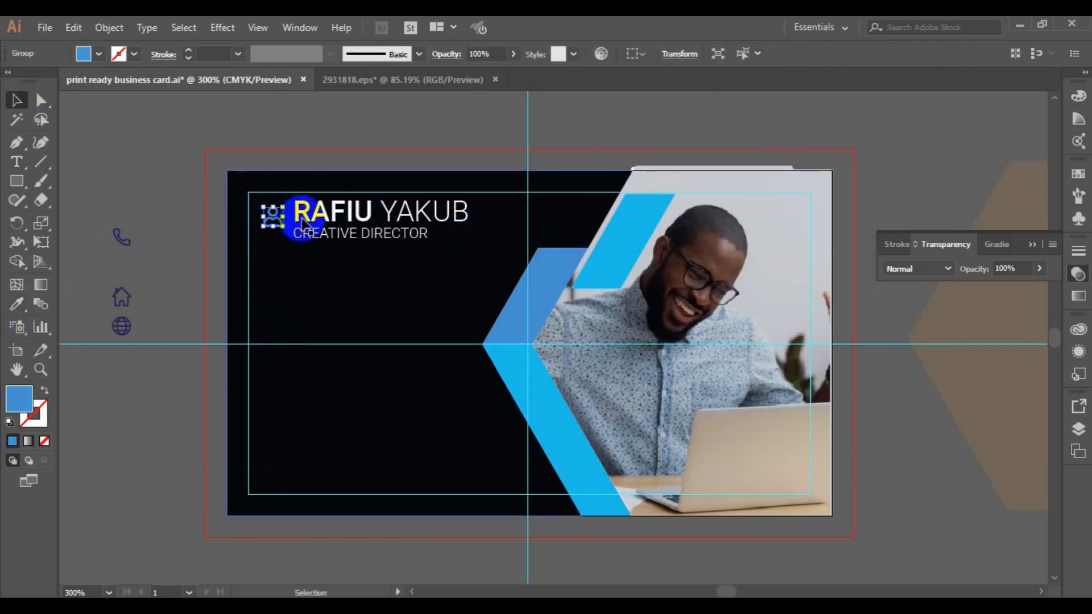
{"action": "left_click_drag", "start_coordinate": [283, 227], "coordinate": [294, 236]}
- Vertically centre the person icon with the name and title, nudging the text into place
{"action": "left_click_drag", "start_coordinate": [371, 234], "coordinate": [388, 240]}
{"action": "left_click", "coordinate": [273, 216], "text": "shift"}
{"action": "left_click", "coordinate": [605, 54]}
{"action": "left_click", "coordinate": [605, 56]}
{"action": "key", "text": "Left"}
{"action": "key", "text": "Up"}
{"action": "left_click", "coordinate": [160, 219]}
{"action": "left_click", "coordinate": [348, 233]}
{"action": "key", "text": "Left"}
{"action": "left_click", "coordinate": [141, 257]}
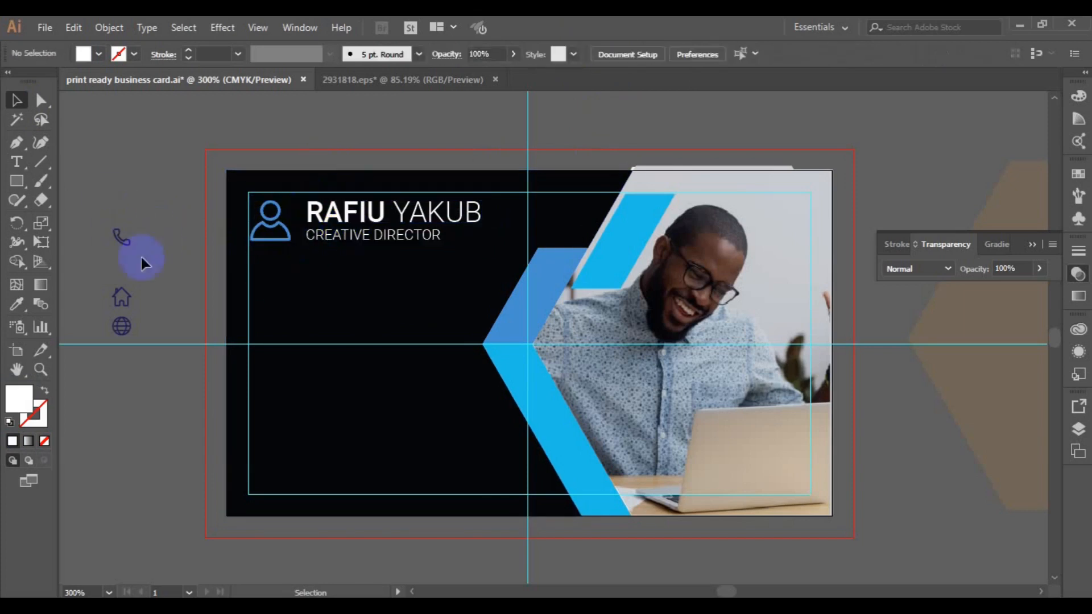
- Enlarge the phone, house and globe icons together
{"action": "left_click", "coordinate": [123, 242]}
{"action": "left_click", "coordinate": [125, 305], "text": "shift"}
{"action": "left_click", "coordinate": [125, 330], "text": "shift"}
{"action": "left_click_drag", "start_coordinate": [133, 341], "coordinate": [147, 348]}
{"action": "left_click", "coordinate": [178, 164]}
- Move the phone icon below the name block and colour it with the chevron's cyan
{"action": "left_click_drag", "start_coordinate": [126, 234], "coordinate": [275, 310]}
{"action": "left_click_drag", "start_coordinate": [271, 306], "coordinate": [272, 308]}
{"action": "left_click", "coordinate": [16, 305]}
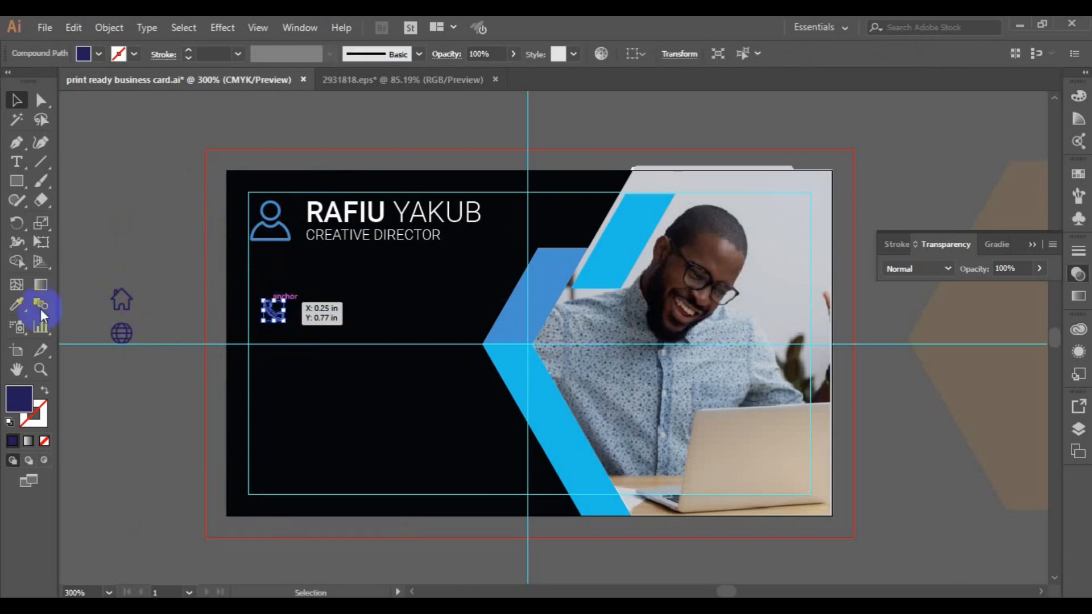
{"action": "left_click", "coordinate": [522, 377]}
{"action": "left_click", "coordinate": [11, 99]}
- Start a new text object beside the phone icon and open the fill swatches
{"action": "left_click", "coordinate": [16, 161]}
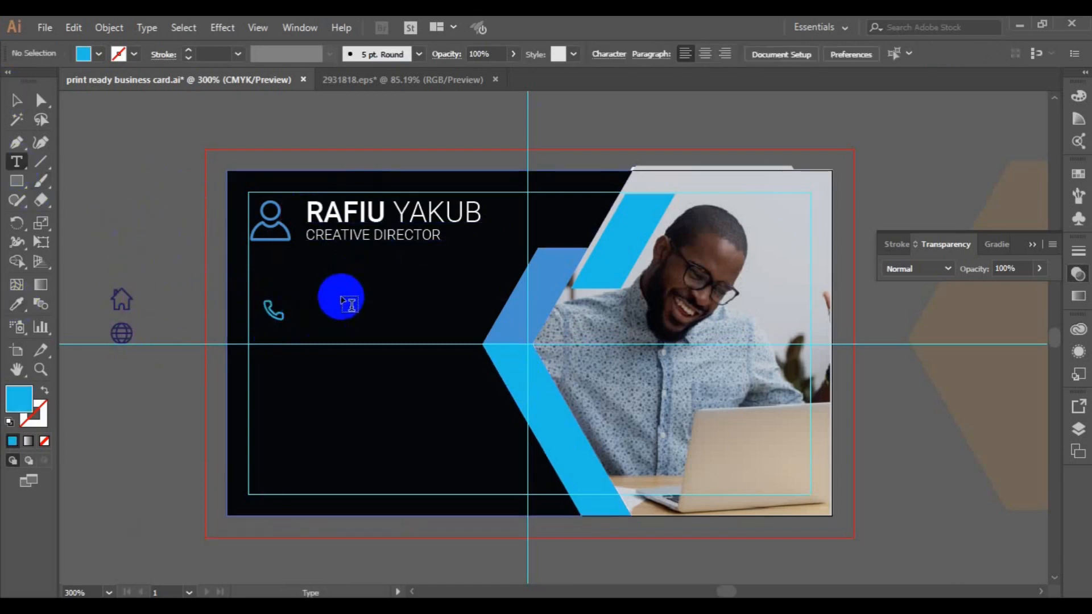
{"action": "left_click", "coordinate": [342, 293]}
{"action": "left_click", "coordinate": [99, 54]}
- Type the two phone-number lines in white Roboto Medium text
{"action": "left_click", "coordinate": [29, 75]}
{"action": "left_click", "coordinate": [699, 54]}
{"action": "left_click", "coordinate": [672, 143]}
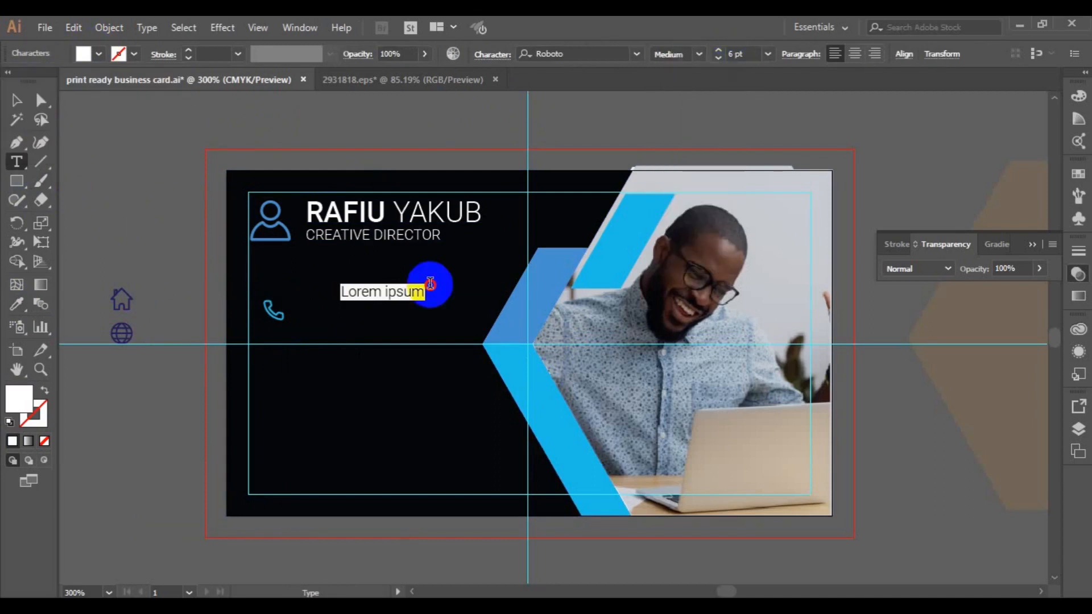
{"action": "left_click", "coordinate": [370, 296]}
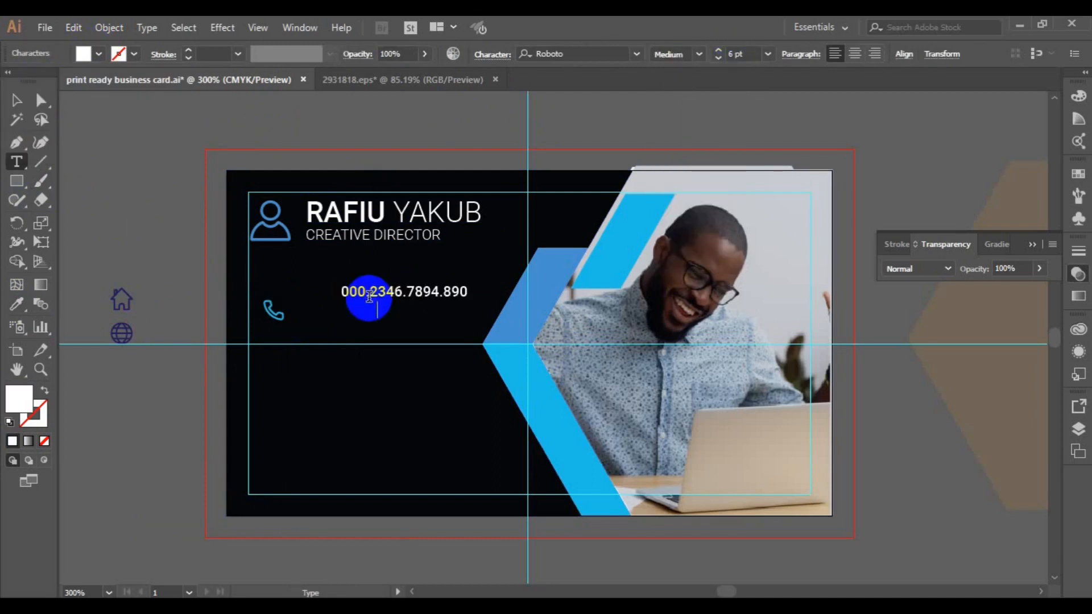
{"action": "type", "text": ".8903.908"}
{"action": "key", "text": "Escape"}
- Vertically centre the numbers beside the phone icon, move the globe below, and copy the numbers beside it
{"action": "left_click_drag", "start_coordinate": [370, 299], "coordinate": [335, 303]}
{"action": "left_click", "coordinate": [277, 323], "text": "shift"}
{"action": "left_click", "coordinate": [604, 55]}
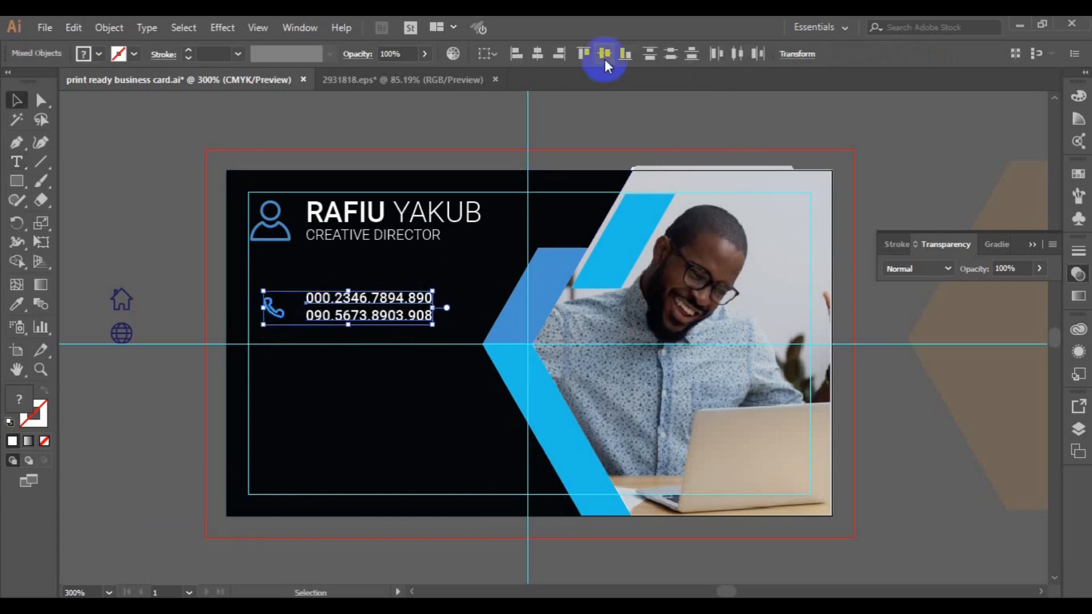
{"action": "left_click_drag", "start_coordinate": [121, 333], "coordinate": [275, 353]}
{"action": "left_click_drag", "start_coordinate": [347, 313], "coordinate": [348, 360]}
- Vertically centre the globe with the copied text and colour it with the chevron blue
{"action": "left_click", "coordinate": [269, 357], "text": "shift"}
{"action": "left_click", "coordinate": [606, 54]}
{"action": "left_click", "coordinate": [279, 354]}
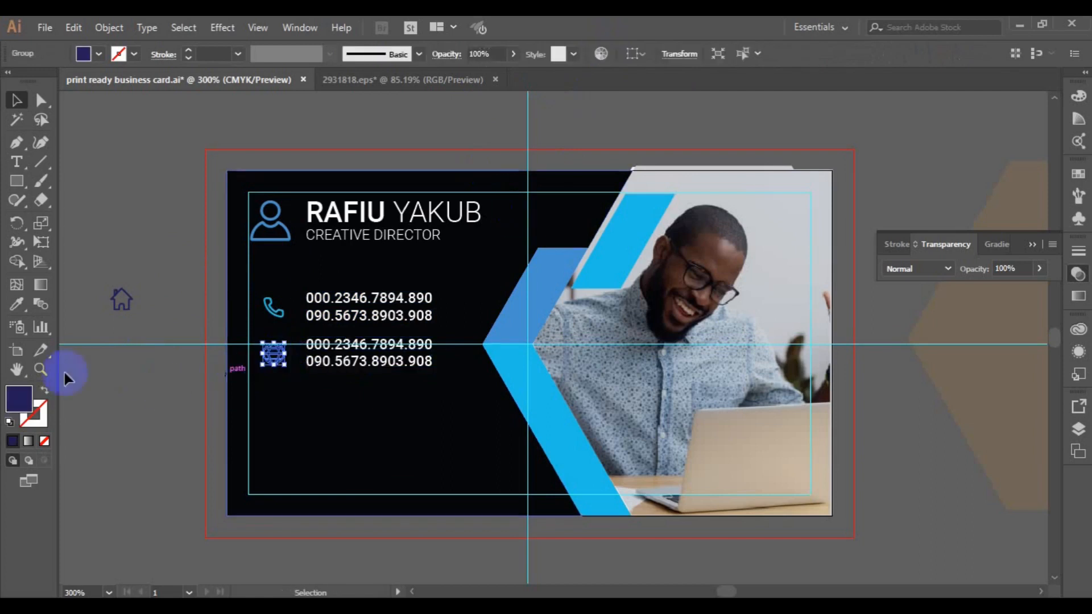
{"action": "left_click", "coordinate": [17, 304]}
{"action": "left_click", "coordinate": [538, 286]}
{"action": "left_click", "coordinate": [20, 103]}
- Replace the copied numbers with the website and e-mail lines
{"action": "left_click", "coordinate": [324, 361]}
{"action": "left_click", "coordinate": [16, 161]}
{"action": "left_click", "coordinate": [310, 347]}
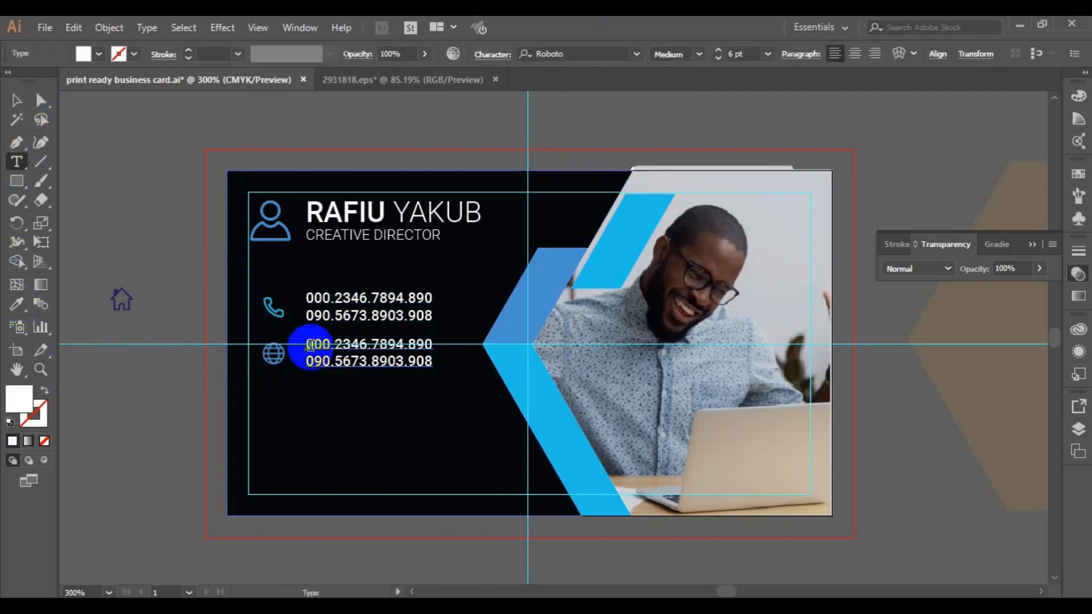
{"action": "key", "text": "ctrl+a"}
{"action": "type", "text": "www.w"}
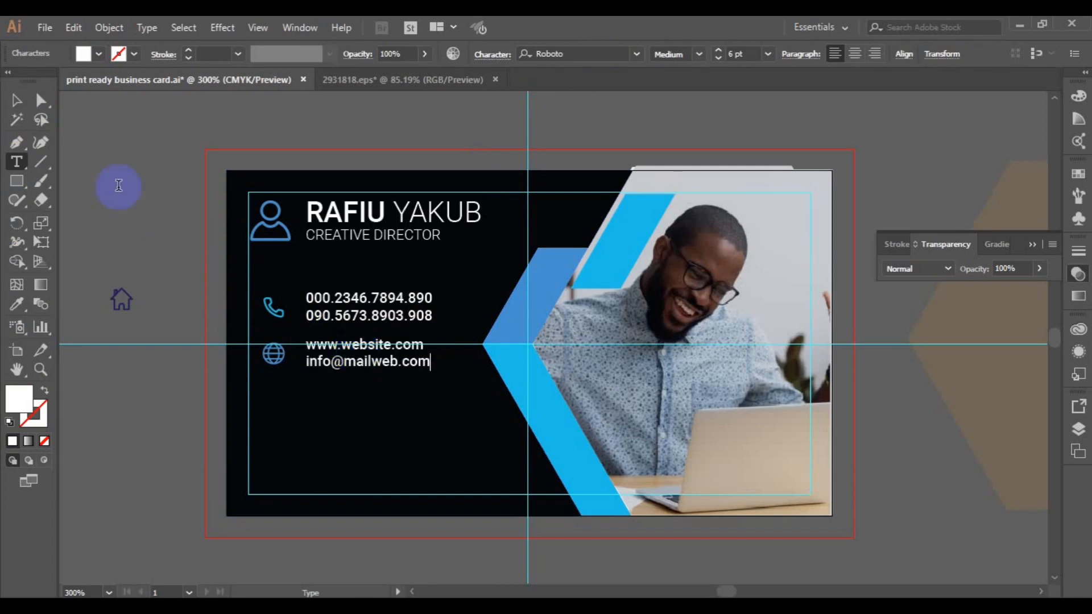
{"action": "key", "text": "Escape"}
- Left-align the website text with the phone numbers
{"action": "left_click", "coordinate": [273, 354], "text": "shift"}
{"action": "left_click", "coordinate": [402, 316]}
{"action": "left_click", "coordinate": [381, 365], "text": "shift"}
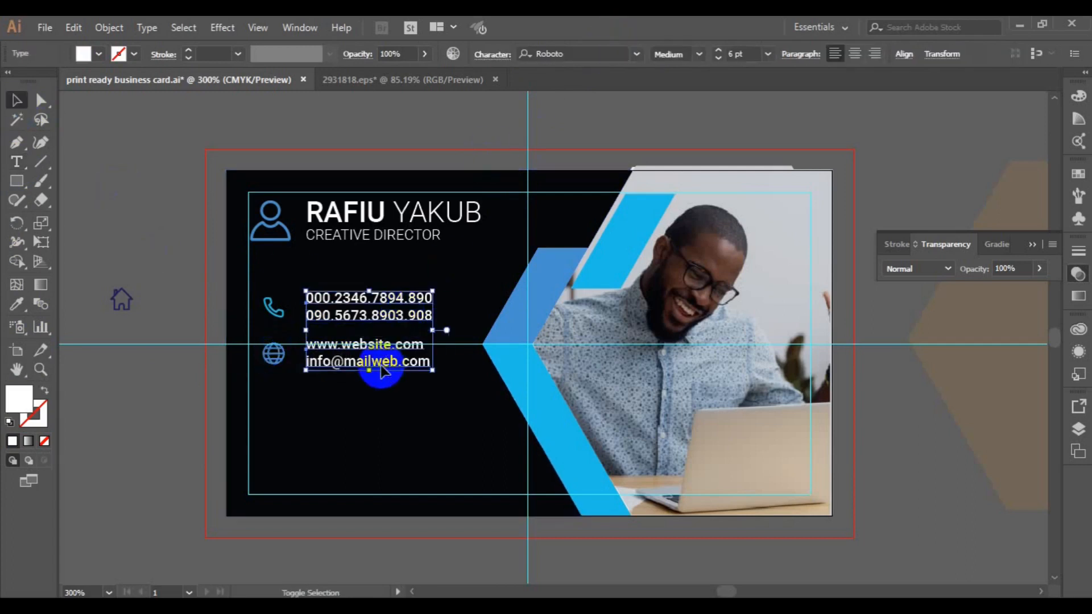
{"action": "left_click", "coordinate": [904, 53]}
{"action": "left_click", "coordinate": [744, 99]}
{"action": "left_click", "coordinate": [278, 355]}
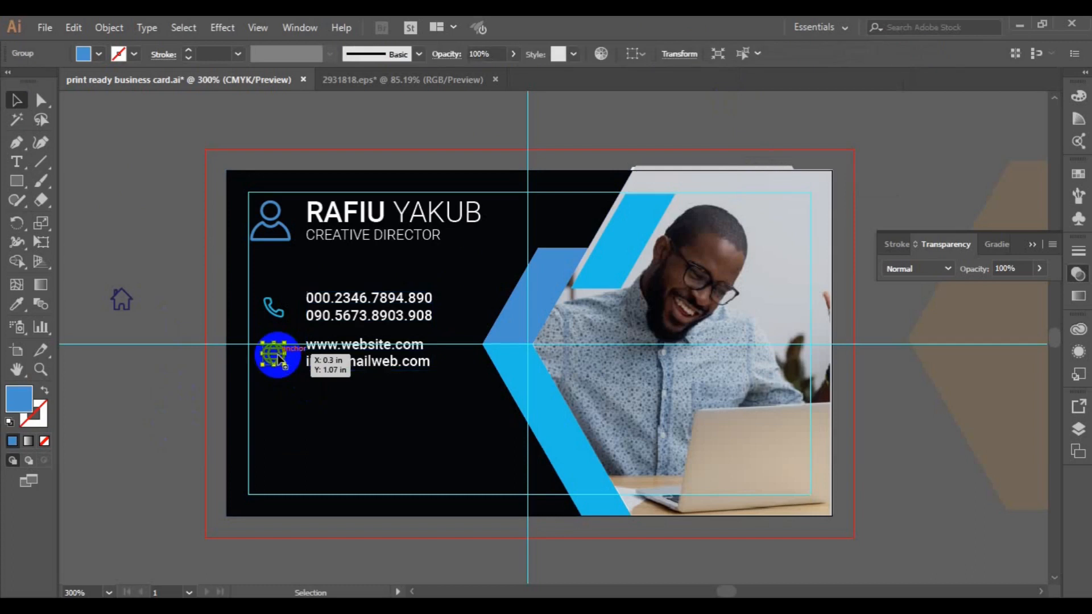
- Group the globe with its text and the phone icon with its numbers
{"action": "left_click", "coordinate": [369, 364], "text": "shift"}
{"action": "key", "text": "ctrl+g"}
{"action": "left_click", "coordinate": [278, 308]}
{"action": "left_click", "coordinate": [353, 321], "text": "shift"}
{"action": "key", "text": "ctrl+g"}
{"action": "left_click", "coordinate": [350, 359]}
- Copy the website row down, nudge the original up, then ungroup the copy and delete its globe
{"action": "left_click_drag", "start_coordinate": [350, 387], "coordinate": [349, 405]}
{"action": "left_click_drag", "start_coordinate": [337, 350], "coordinate": [334, 344]}
{"action": "left_click", "coordinate": [347, 391]}
{"action": "left_click", "coordinate": [110, 27]}
{"action": "left_click", "coordinate": [175, 90]}
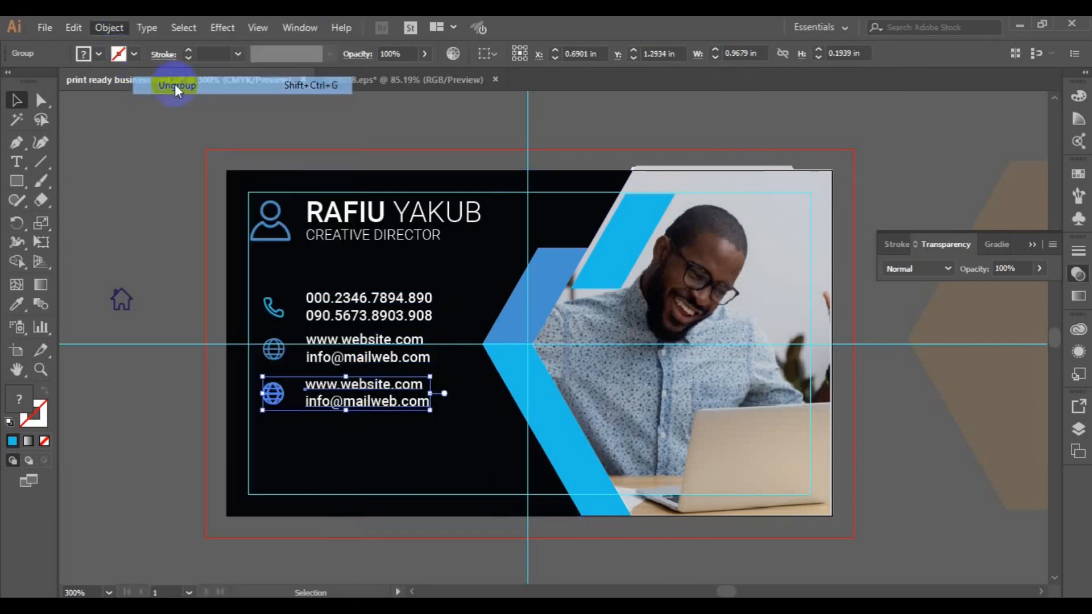
{"action": "left_click", "coordinate": [188, 187]}
{"action": "left_click", "coordinate": [272, 396]}
{"action": "key", "text": "Delete"}
- Move the house icon into the third row and colour it the cyan chevron blue
{"action": "left_click_drag", "start_coordinate": [116, 305], "coordinate": [271, 403]}
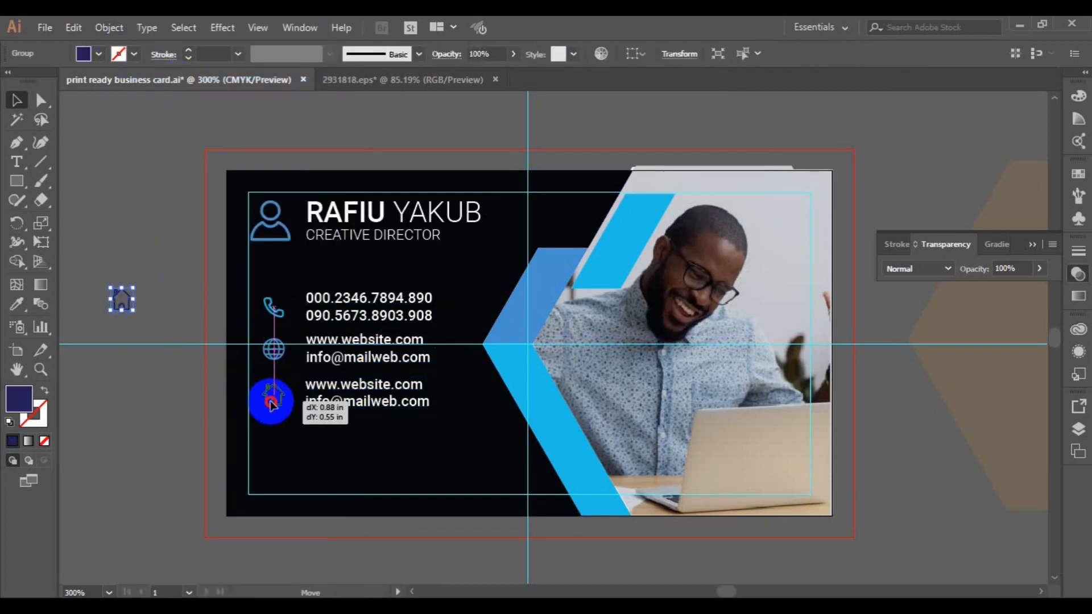
{"action": "left_click", "coordinate": [18, 308]}
{"action": "left_click", "coordinate": [595, 248]}
{"action": "left_click", "coordinate": [16, 101]}
- Replace the bottom text with a two-line street address
{"action": "left_click", "coordinate": [361, 396]}
{"action": "left_click", "coordinate": [16, 162]}
{"action": "left_click", "coordinate": [311, 387]}
{"action": "key", "text": "ctrl+a"}
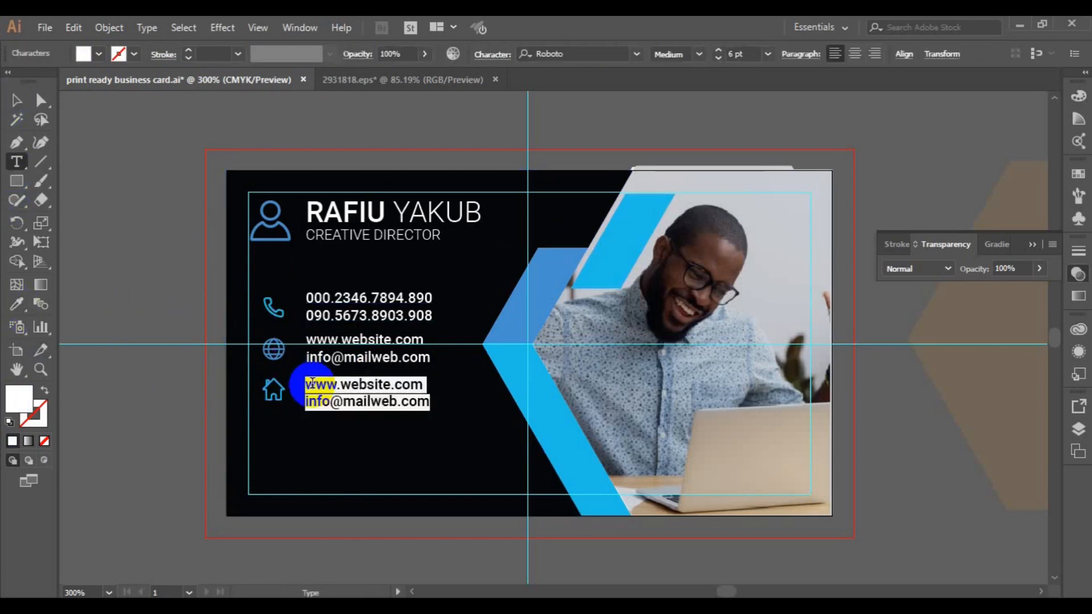
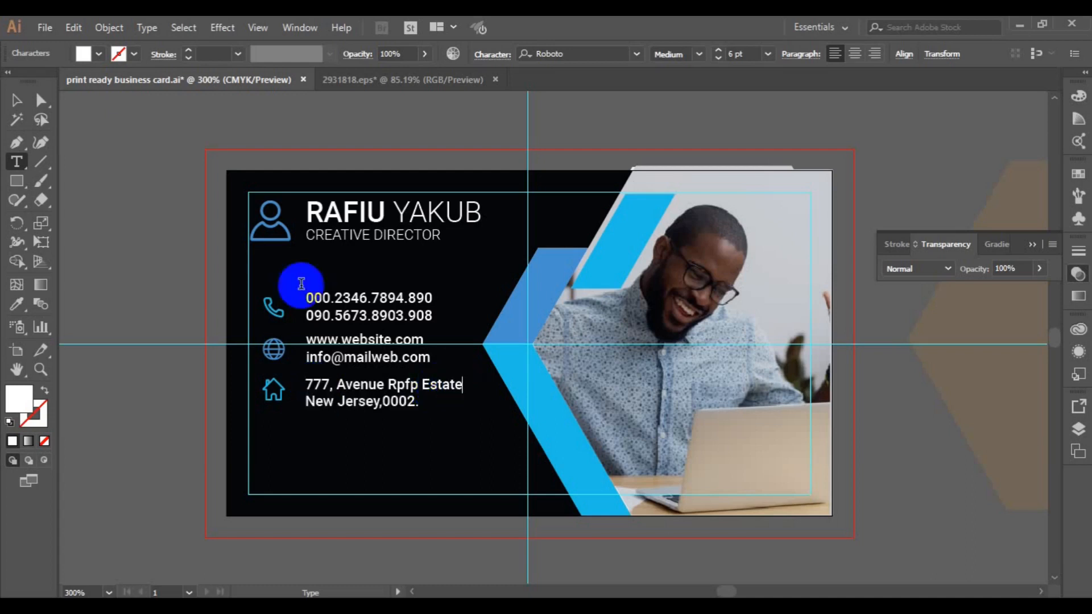
- Centre and group the house with the address, then left-align all three contact rows
{"action": "left_click", "coordinate": [274, 396], "text": "shift"}
{"action": "left_click", "coordinate": [604, 53]}
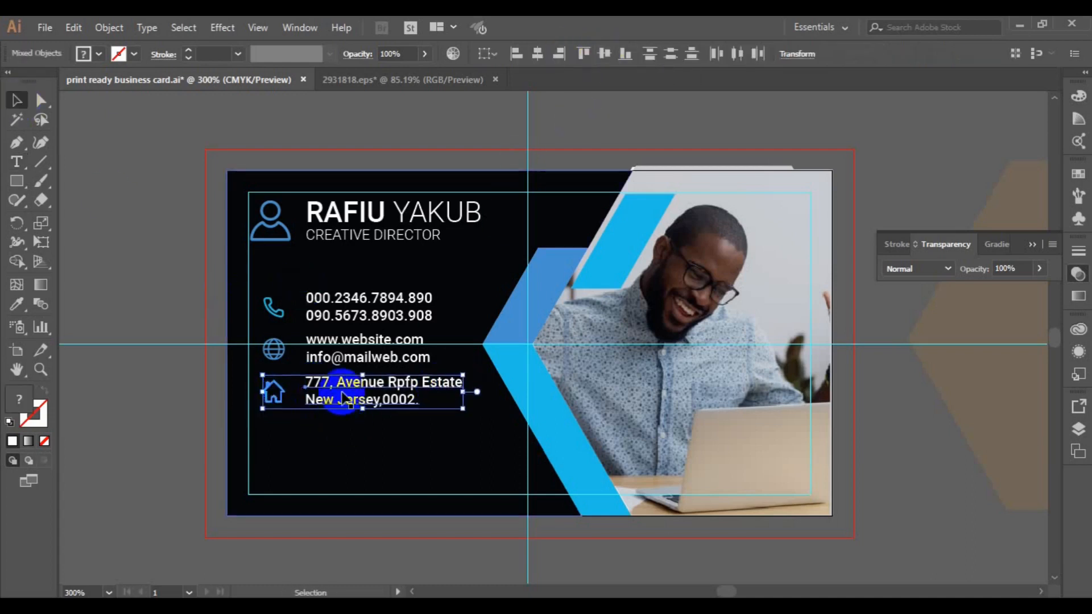
{"action": "key", "text": "ctrl+g"}
{"action": "left_click", "coordinate": [348, 358], "text": "shift"}
{"action": "left_click", "coordinate": [353, 317], "text": "shift"}
{"action": "left_click", "coordinate": [511, 57]}
- Group the person icon with the name and left-align the contact block to it
{"action": "left_click", "coordinate": [317, 213]}
{"action": "left_click", "coordinate": [269, 223], "text": "shift"}
{"action": "key", "text": "ctrl+g"}
{"action": "left_click", "coordinate": [324, 313], "text": "shift"}
{"action": "left_click", "coordinate": [517, 57]}
{"action": "left_click", "coordinate": [130, 303]}
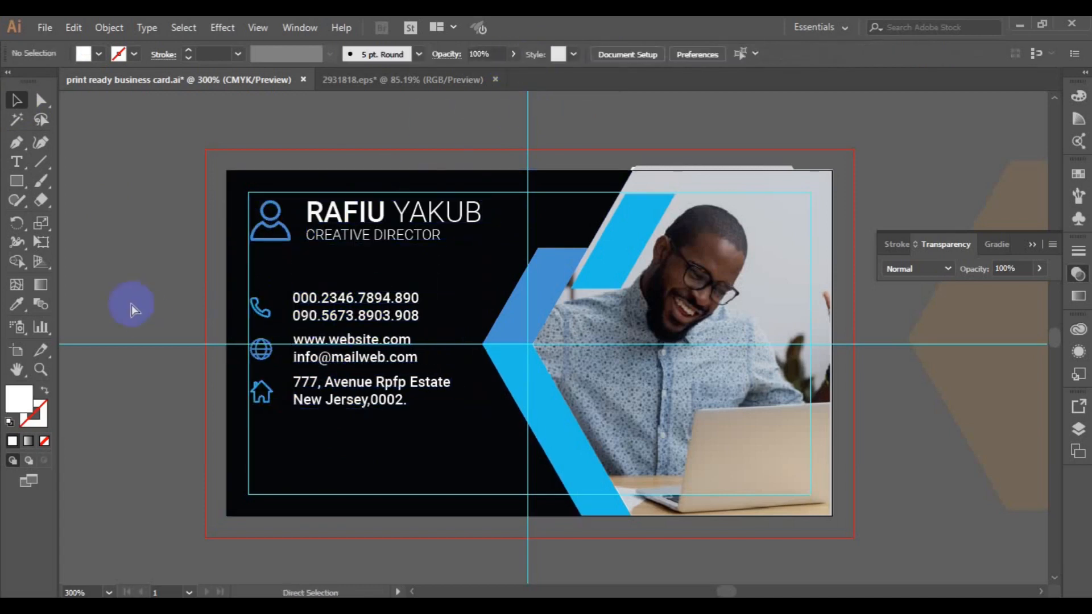
- Move the contact rows aside and draw a small rounded square at the card's left
{"action": "key", "text": "ctrl+plus"}
{"action": "left_click", "coordinate": [360, 381]}
{"action": "left_click_drag", "start_coordinate": [441, 410], "coordinate": [764, 435]}
{"action": "left_click", "coordinate": [17, 181]}
{"action": "left_click_drag", "start_coordinate": [162, 246], "coordinate": [208, 291]}
{"action": "left_click", "coordinate": [41, 100]}
{"action": "left_click", "coordinate": [175, 257]}
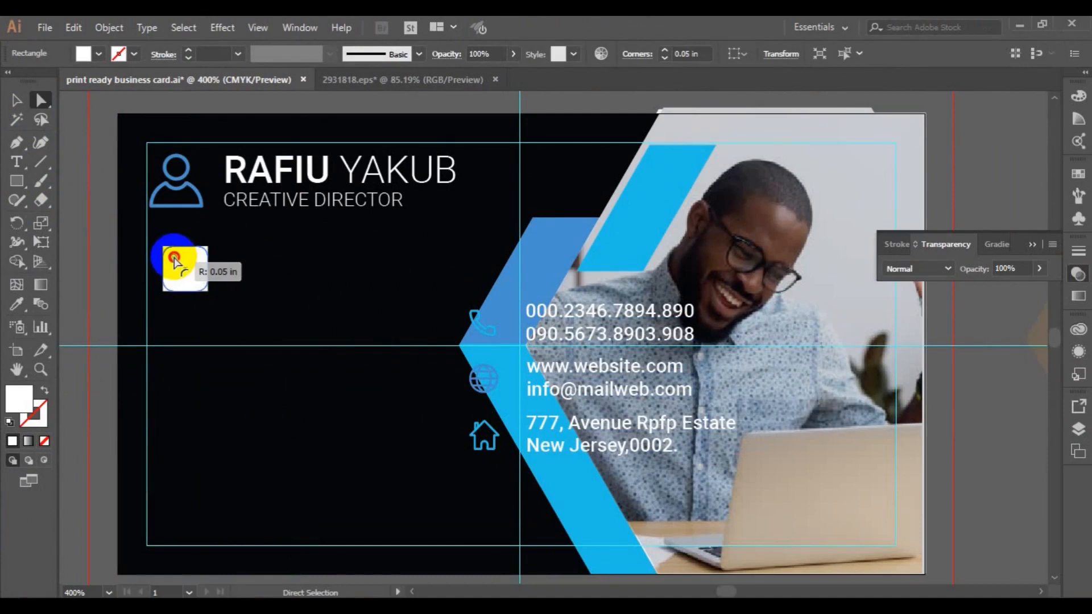
{"action": "left_click_drag", "start_coordinate": [172, 258], "coordinate": [173, 260]}
- Ungroup the person icon from the name, shrink it, and place it on the rounded square
{"action": "key", "text": "v"}
{"action": "left_click", "coordinate": [175, 196]}
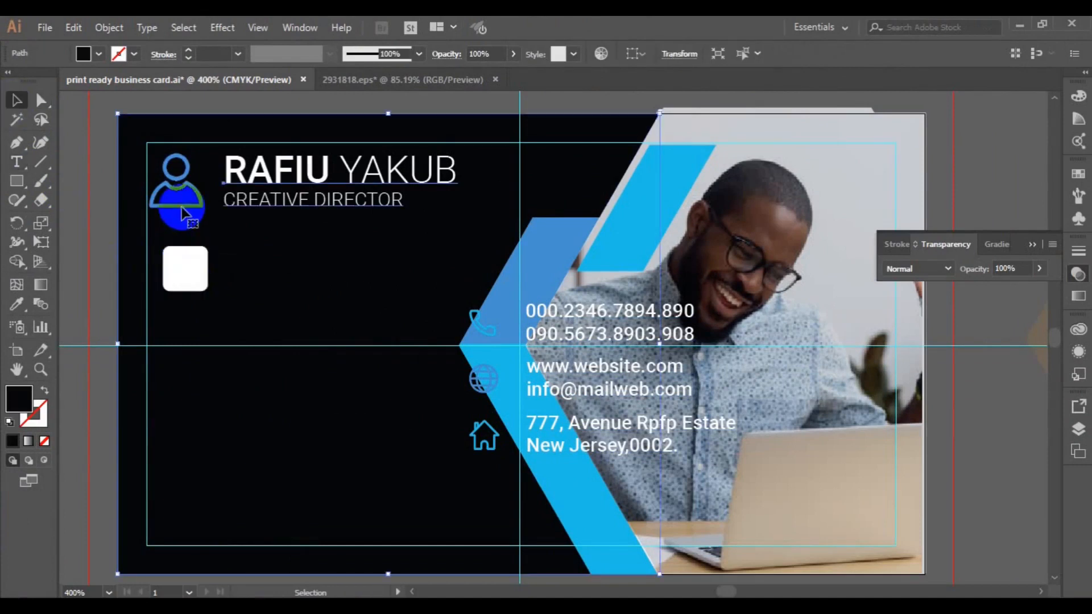
{"action": "left_click", "coordinate": [120, 28]}
{"action": "left_click", "coordinate": [160, 78]}
{"action": "left_click", "coordinate": [175, 186]}
{"action": "left_click", "coordinate": [188, 190]}
{"action": "left_click_drag", "start_coordinate": [201, 208], "coordinate": [197, 208]}
{"action": "left_click_drag", "start_coordinate": [182, 188], "coordinate": [195, 271]}
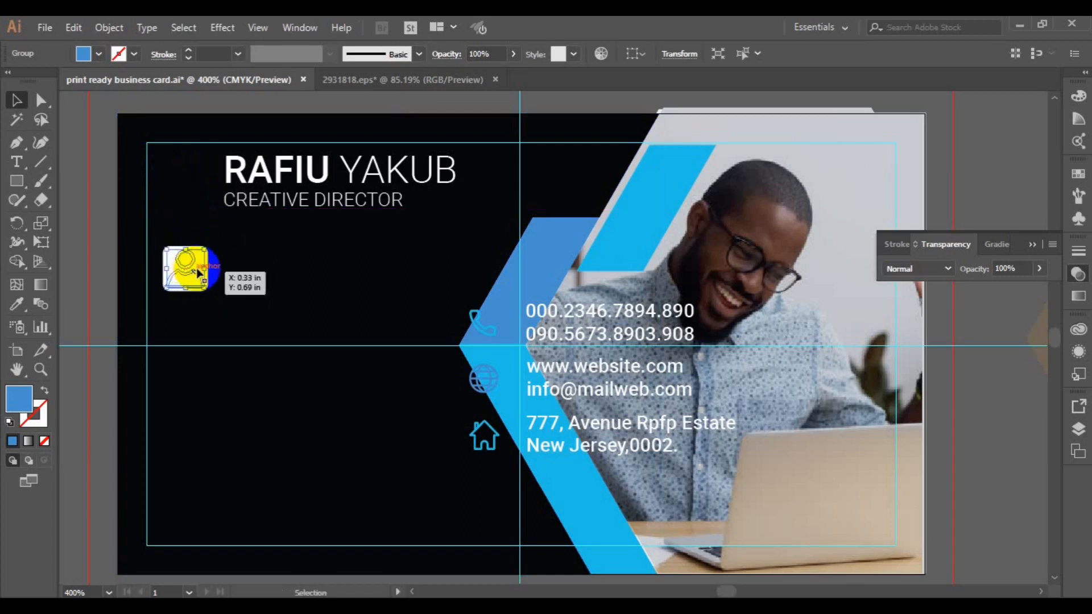
- Bring the rounded square forward, centre the person icon on it, and group them
{"action": "right_click", "coordinate": [195, 272]}
{"action": "mouse_move", "coordinate": [341, 429]}
{"action": "left_click", "coordinate": [398, 429]}
{"action": "left_click", "coordinate": [102, 244]}
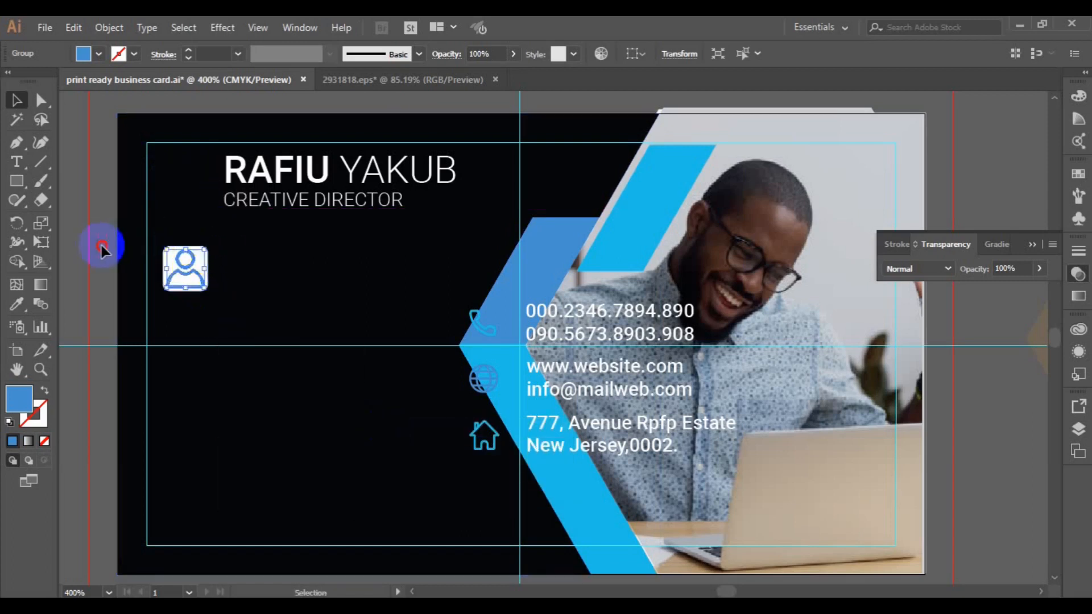
{"action": "left_click", "coordinate": [197, 278]}
{"action": "left_click", "coordinate": [195, 273], "text": "shift"}
{"action": "left_click", "coordinate": [684, 53]}
{"action": "left_click", "coordinate": [756, 54]}
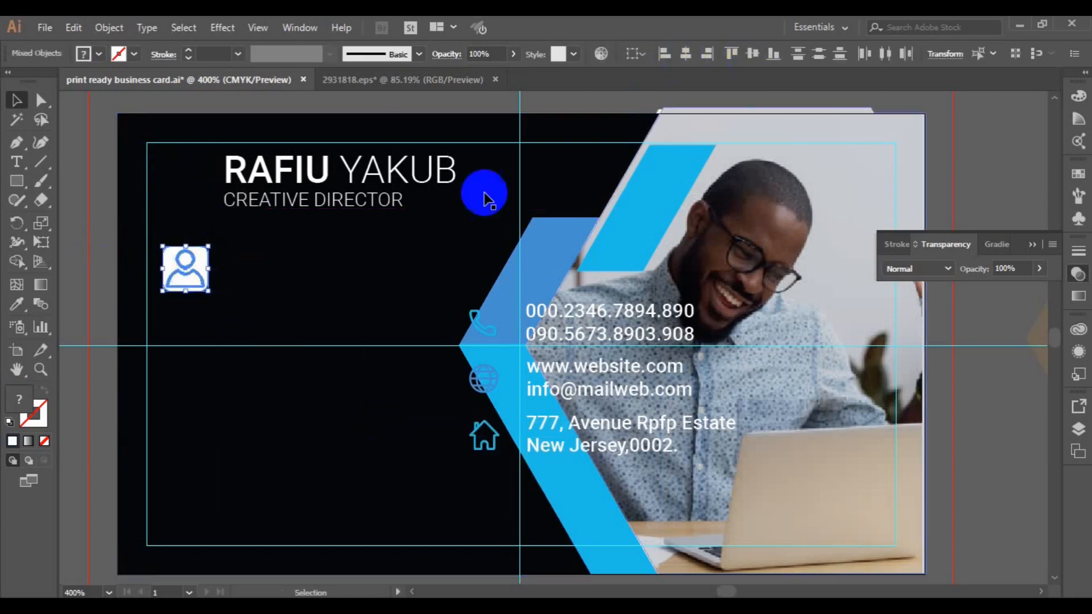
{"action": "key", "text": "ctrl+g"}
- Place the profile icon beside the name, vertically centred with the name block
{"action": "left_click_drag", "start_coordinate": [186, 270], "coordinate": [185, 179]}
{"action": "left_click", "coordinate": [270, 174], "text": "shift"}
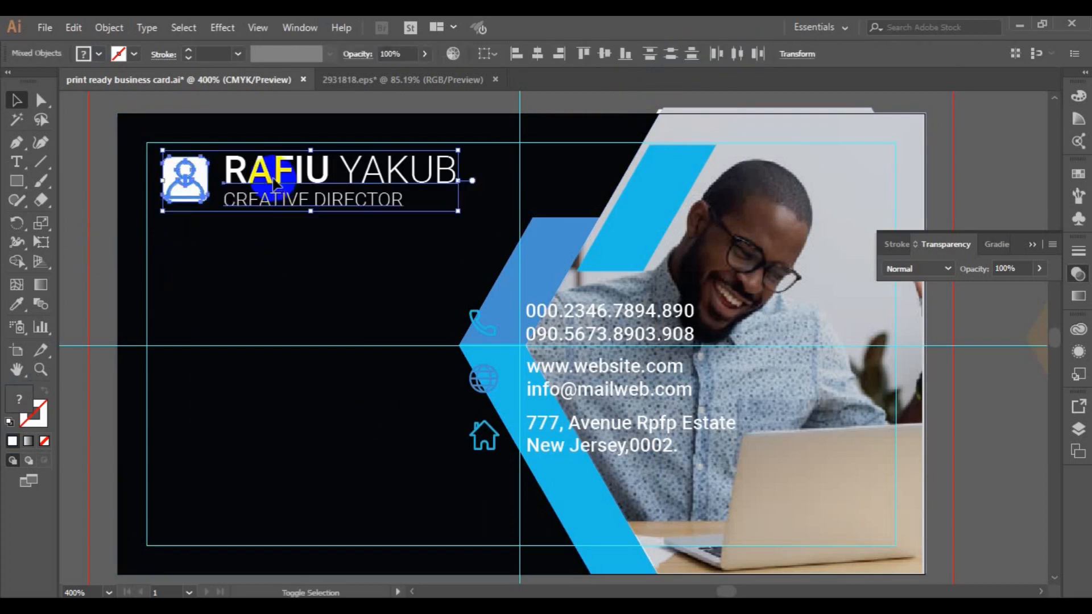
{"action": "left_click", "coordinate": [604, 55]}
{"action": "left_click", "coordinate": [183, 196]}
- Duplicate the profile icon below and delete the copy's person glyph, leaving a blank square
{"action": "left_click_drag", "start_coordinate": [183, 196], "coordinate": [180, 289]}
{"action": "left_click", "coordinate": [108, 28]}
{"action": "left_click", "coordinate": [116, 100]}
{"action": "left_click", "coordinate": [112, 224]}
{"action": "left_click", "coordinate": [171, 287]}
{"action": "key", "text": "Delete"}
- Move the contact rows back to the left and ungroup them
{"action": "left_click_drag", "start_coordinate": [572, 312], "coordinate": [331, 266]}
{"action": "left_click", "coordinate": [109, 29]}
{"action": "left_click", "coordinate": [186, 84]}
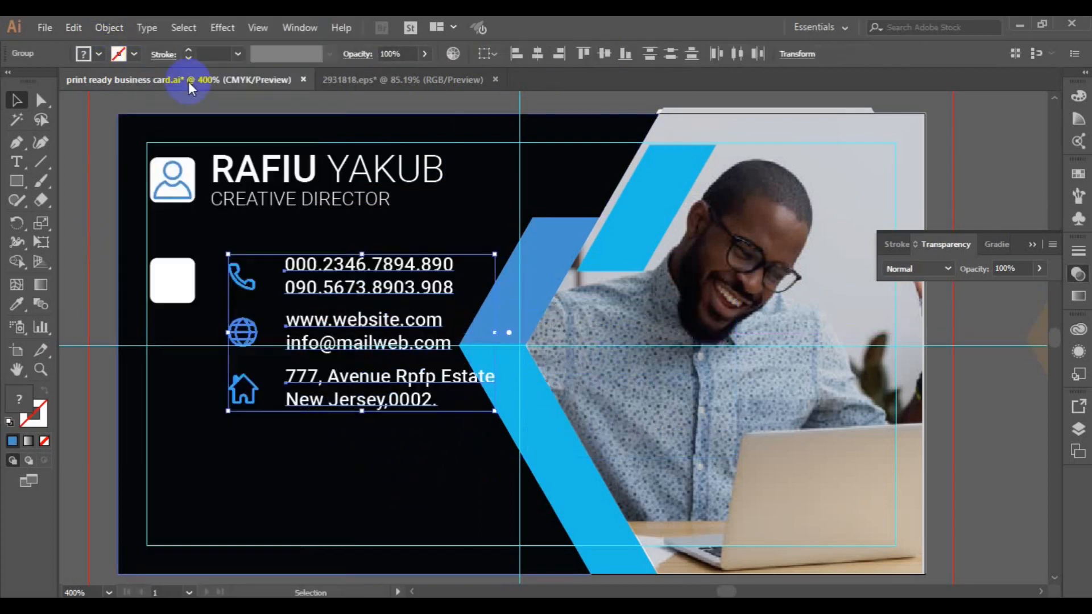
- Fill the blank square with the sampled cyan and bring the phone icon onto it, in front
{"action": "left_click", "coordinate": [244, 278]}
{"action": "left_click", "coordinate": [170, 297]}
{"action": "key", "text": "i"}
{"action": "left_click", "coordinate": [650, 226]}
{"action": "key", "text": "v"}
{"action": "left_click_drag", "start_coordinate": [254, 286], "coordinate": [178, 292]}
{"action": "right_click", "coordinate": [186, 291]}
{"action": "mouse_move", "coordinate": [296, 449]}
{"action": "left_click", "coordinate": [447, 452]}
- Turn the phone icon white and centre it horizontally on the cyan square
{"action": "key", "text": "i"}
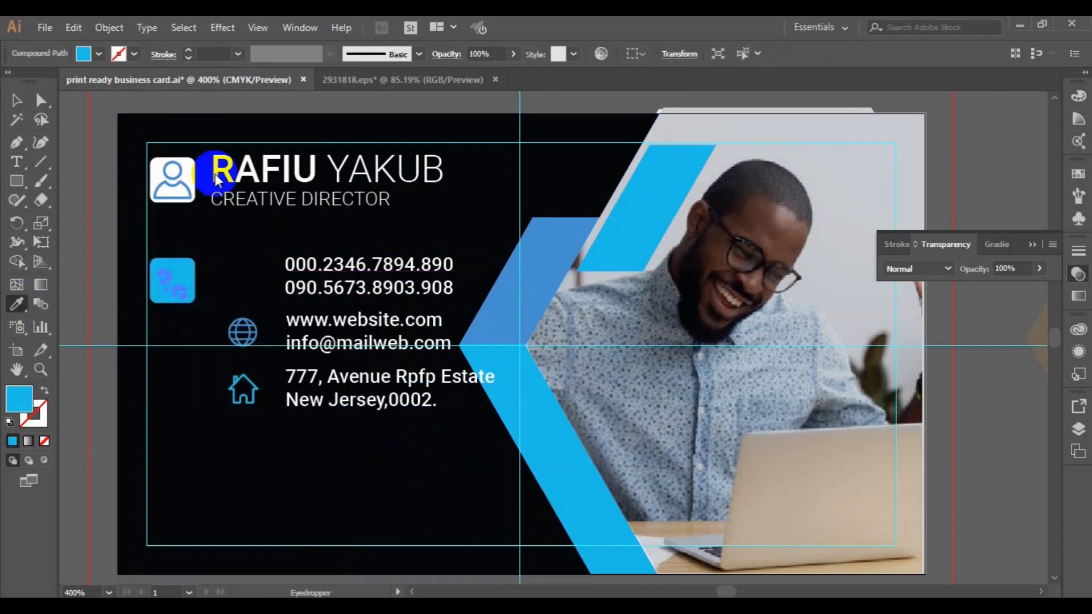
{"action": "left_click", "coordinate": [189, 170]}
{"action": "key", "text": "v"}
{"action": "left_click", "coordinate": [175, 263], "text": "shift"}
{"action": "left_click", "coordinate": [687, 53]}
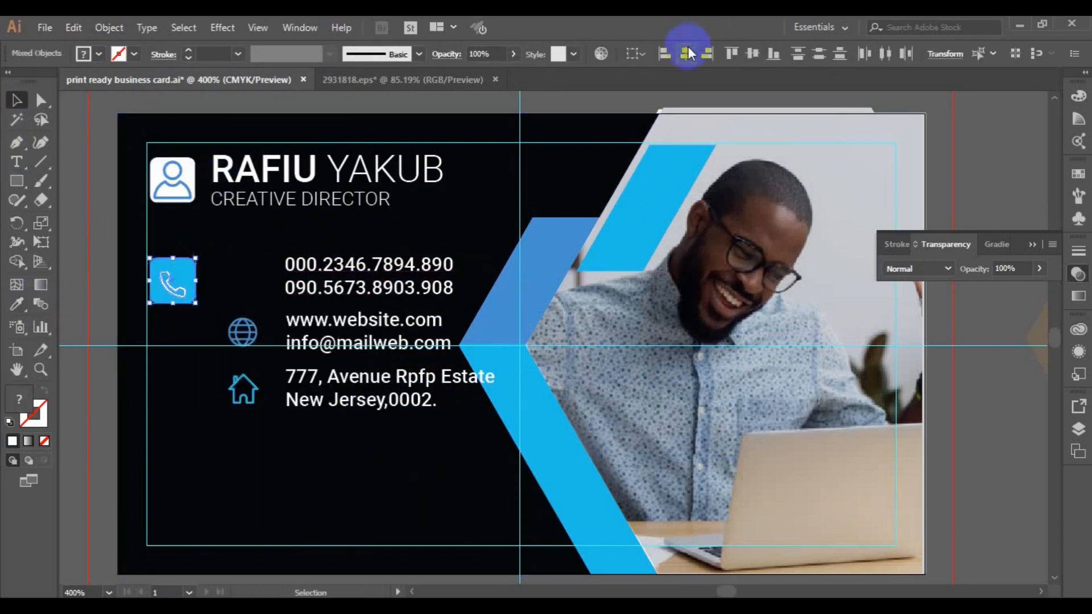
- Move the phone numbers beside the cyan square, vertically centred with it
{"action": "left_click", "coordinate": [654, 128]}
{"action": "left_click_drag", "start_coordinate": [330, 288], "coordinate": [265, 292]}
{"action": "left_click", "coordinate": [180, 288], "text": "shift"}
{"action": "left_click", "coordinate": [605, 54]}
- Move the web/email and address rows with their globe and house icons to the top right
{"action": "left_click", "coordinate": [317, 344]}
{"action": "left_click", "coordinate": [243, 332], "text": "shift"}
{"action": "left_click", "coordinate": [305, 377], "text": "shift"}
{"action": "left_click", "coordinate": [245, 404], "text": "shift"}
{"action": "left_click_drag", "start_coordinate": [244, 403], "coordinate": [878, 202]}
{"action": "key", "text": "ctrl+z"}
{"action": "left_click", "coordinate": [120, 391]}
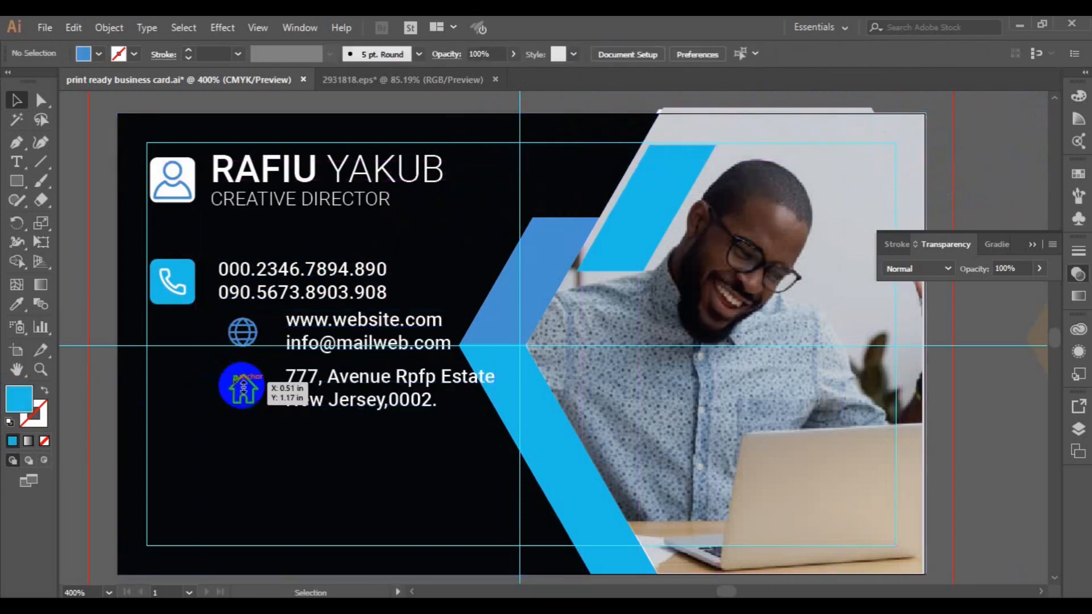
{"action": "left_click", "coordinate": [236, 380]}
{"action": "left_click", "coordinate": [253, 404], "text": "shift"}
{"action": "left_click", "coordinate": [344, 377], "text": "shift"}
{"action": "left_click", "coordinate": [254, 337], "text": "shift"}
{"action": "left_click", "coordinate": [303, 320], "text": "shift"}
{"action": "left_click_drag", "start_coordinate": [323, 320], "coordinate": [553, 114]}
- Group the phone row, and group the profile icon with the name and title
{"action": "left_click", "coordinate": [170, 289]}
{"action": "left_click", "coordinate": [246, 292], "text": "shift"}
{"action": "key", "text": "ctrl+g"}
{"action": "left_click", "coordinate": [174, 189]}
{"action": "left_click", "coordinate": [237, 200], "text": "shift"}
{"action": "key", "text": "ctrl+g"}
- Drag a copy of the phone row below the original
{"action": "left_click", "coordinate": [187, 279], "text": "shift"}
{"action": "left_click", "coordinate": [244, 292]}
{"action": "left_click_drag", "start_coordinate": [246, 290], "coordinate": [246, 442], "text": "alt"}
- Ungroup the middle phone-row copy and delete its handset glyph
{"action": "left_click", "coordinate": [176, 361]}
{"action": "left_click", "coordinate": [109, 27]}
{"action": "left_click", "coordinate": [174, 79]}
{"action": "left_click", "coordinate": [169, 360]}
{"action": "left_click", "coordinate": [110, 27]}
{"action": "left_click", "coordinate": [137, 80]}
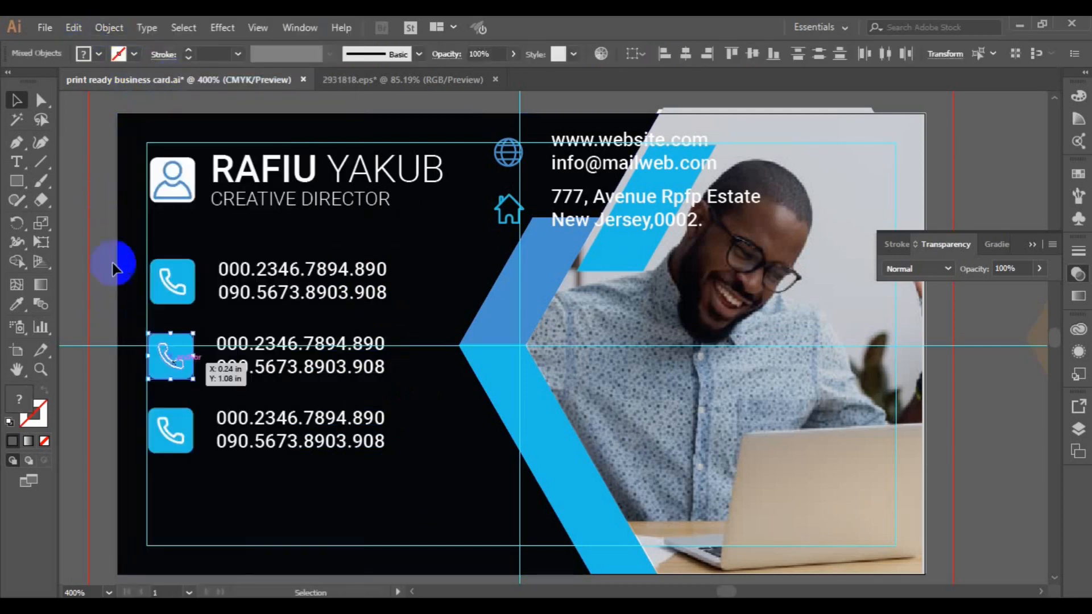
{"action": "left_click", "coordinate": [112, 264]}
{"action": "left_click", "coordinate": [172, 363]}
{"action": "key", "text": "Delete"}
- Give the middle square the darker chevron blue and centre a white globe icon on it
{"action": "left_click", "coordinate": [172, 363]}
{"action": "left_click", "coordinate": [16, 304]}
{"action": "left_click", "coordinate": [536, 266]}
{"action": "left_click", "coordinate": [17, 100]}
{"action": "left_click_drag", "start_coordinate": [508, 153], "coordinate": [166, 357]}
{"action": "right_click", "coordinate": [165, 357]}
{"action": "mouse_move", "coordinate": [223, 512]}
{"action": "left_click", "coordinate": [396, 512]}
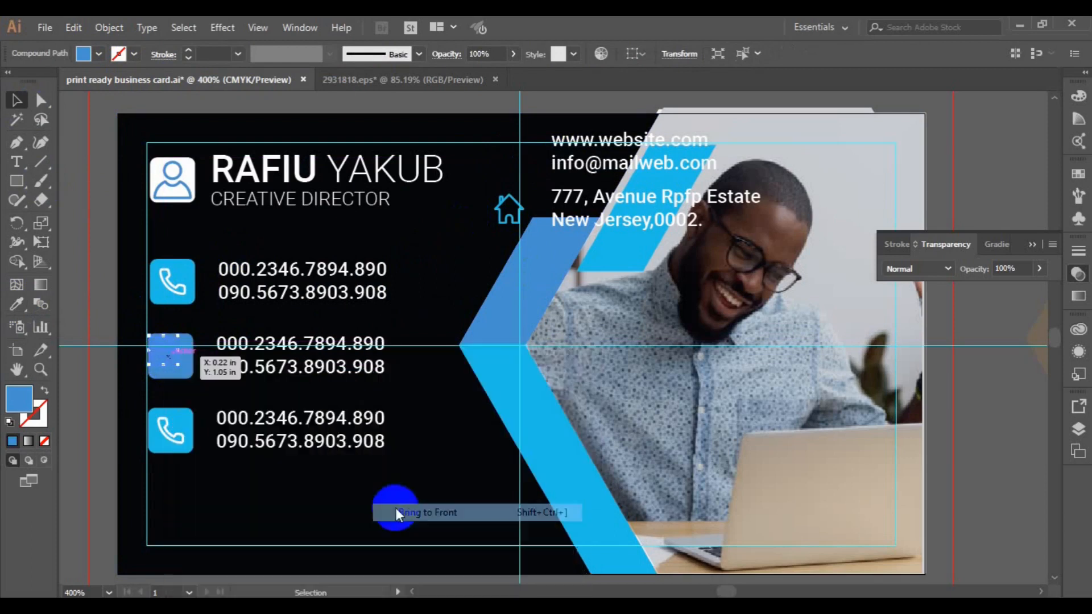
{"action": "left_click", "coordinate": [16, 304]}
{"action": "left_click", "coordinate": [184, 166]}
{"action": "left_click", "coordinate": [192, 378], "text": "shift"}
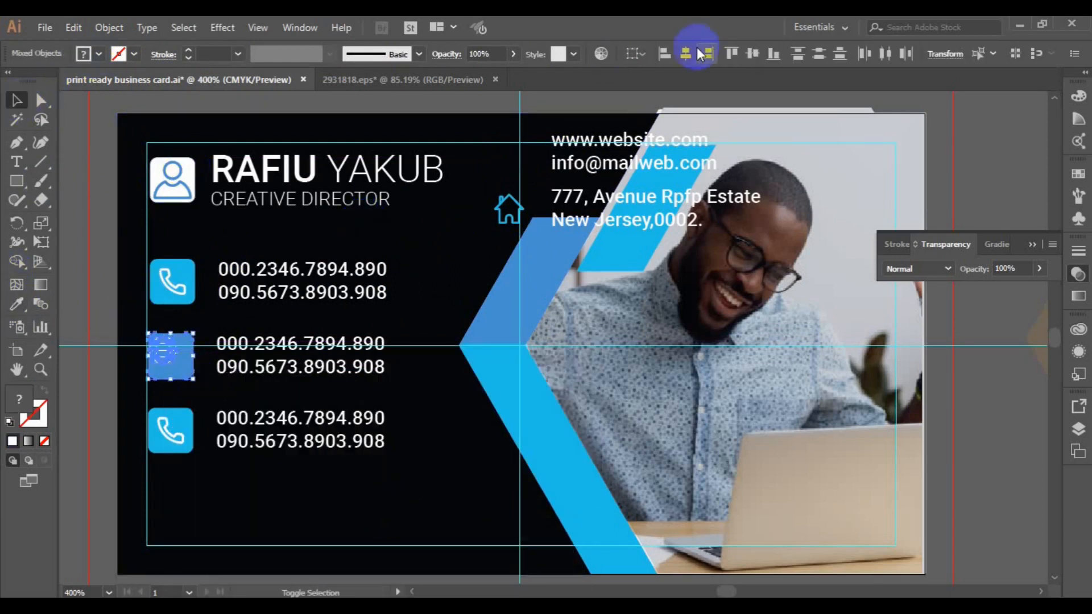
{"action": "left_click", "coordinate": [753, 56]}
- Replace the middle phone numbers with the web and email text beside the globe, then align them
{"action": "left_click", "coordinate": [305, 366]}
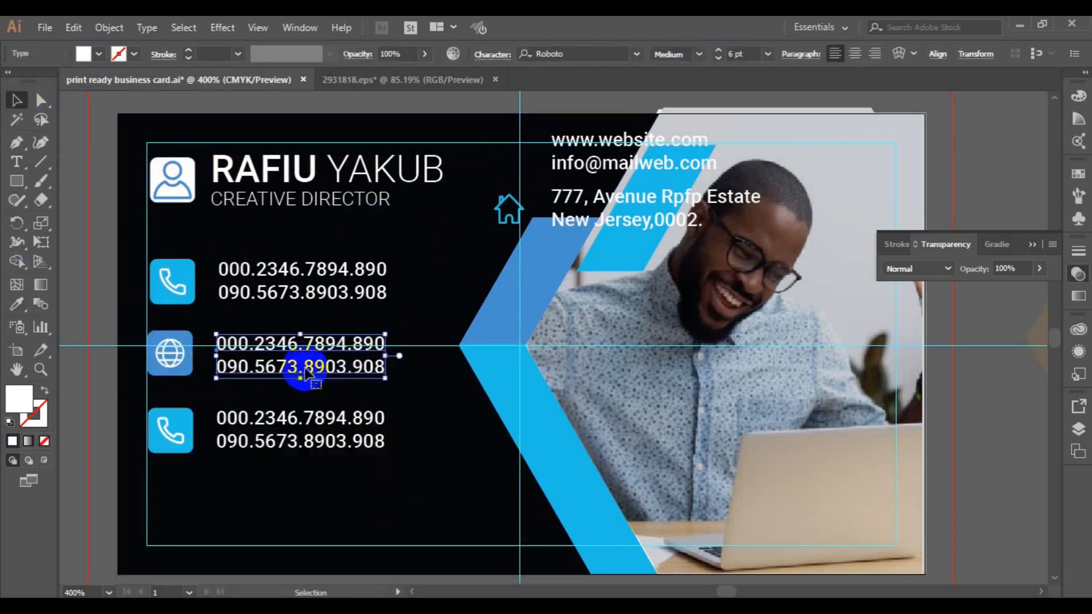
{"action": "key", "text": "Delete"}
{"action": "left_click_drag", "start_coordinate": [619, 165], "coordinate": [286, 366]}
{"action": "left_click", "coordinate": [193, 367], "text": "shift"}
{"action": "left_click", "coordinate": [540, 57]}
{"action": "key", "text": "ctrl+z"}
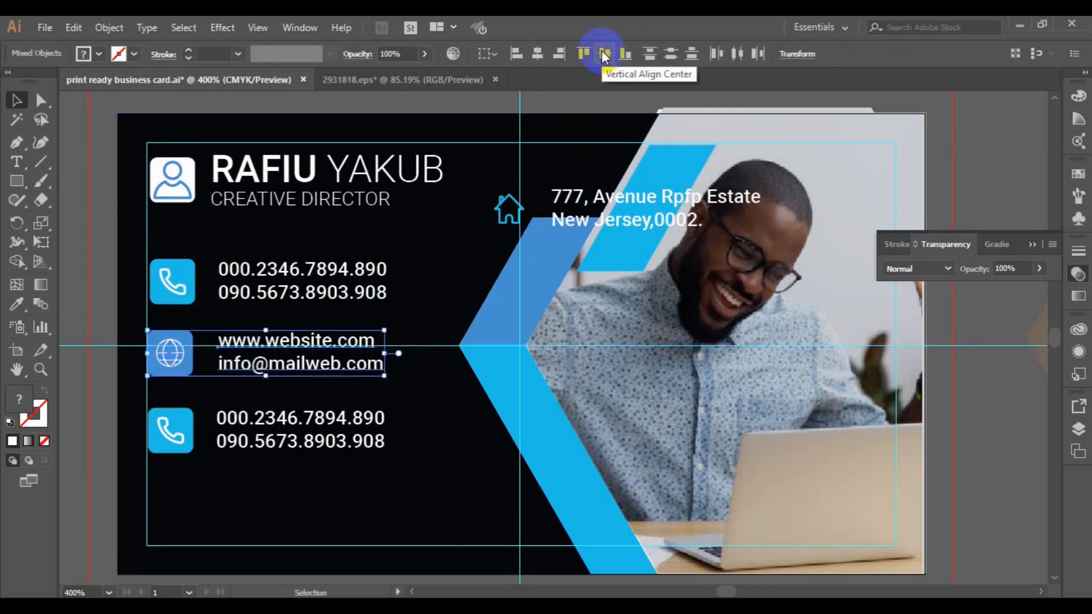
{"action": "left_click", "coordinate": [294, 298]}
{"action": "left_click", "coordinate": [109, 27]}
{"action": "left_click", "coordinate": [212, 84]}
{"action": "left_click", "coordinate": [244, 366], "text": "shift"}
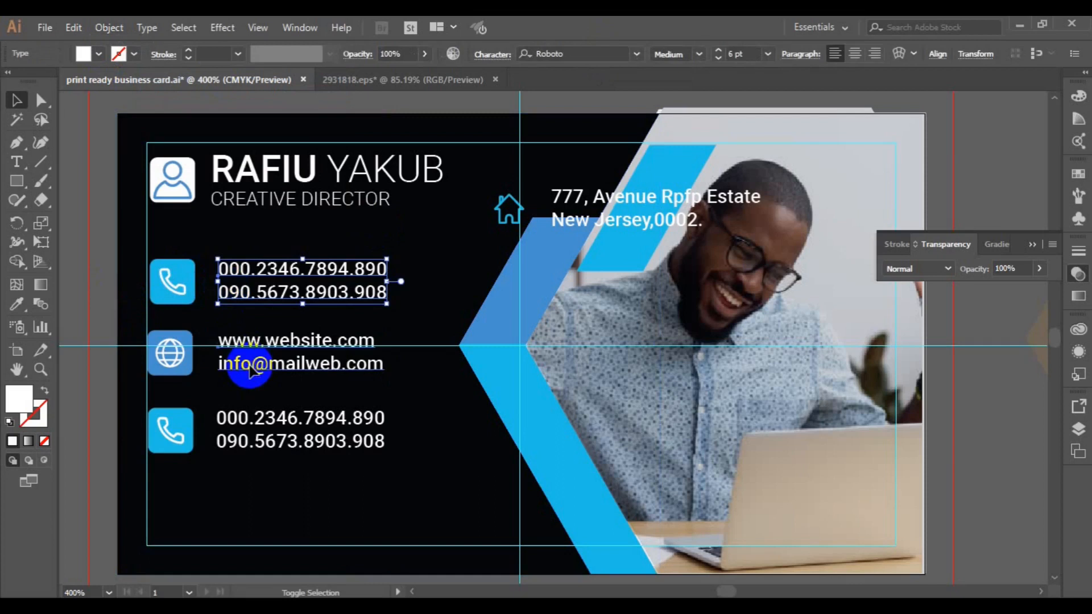
{"action": "left_click", "coordinate": [908, 52]}
- Ungroup the bottom phone-row copy and remove its handset glyph
{"action": "left_click", "coordinate": [171, 437]}
{"action": "left_click", "coordinate": [109, 28]}
{"action": "left_click", "coordinate": [193, 85]}
{"action": "key", "text": "ctrl+shift+a"}
{"action": "left_click", "coordinate": [174, 441]}
{"action": "left_click", "coordinate": [109, 28]}
{"action": "left_click", "coordinate": [193, 84]}
{"action": "key", "text": "ctrl+shift+a"}
- Centre the house icon in front of the bottom square, group them, and delete the leftover numbers
{"action": "mouse_move", "coordinate": [172, 430]}
{"action": "left_mouse_down"}
{"action": "mouse_move", "coordinate": [501, 199]}
{"action": "mouse_move", "coordinate": [511, 219]}
{"action": "mouse_move", "coordinate": [164, 430]}
{"action": "left_mouse_up"}
{"action": "right_click", "coordinate": [164, 430]}
{"action": "mouse_move", "coordinate": [244, 347]}
{"action": "left_click", "coordinate": [376, 351]}
{"action": "left_click", "coordinate": [188, 441], "text": "shift"}
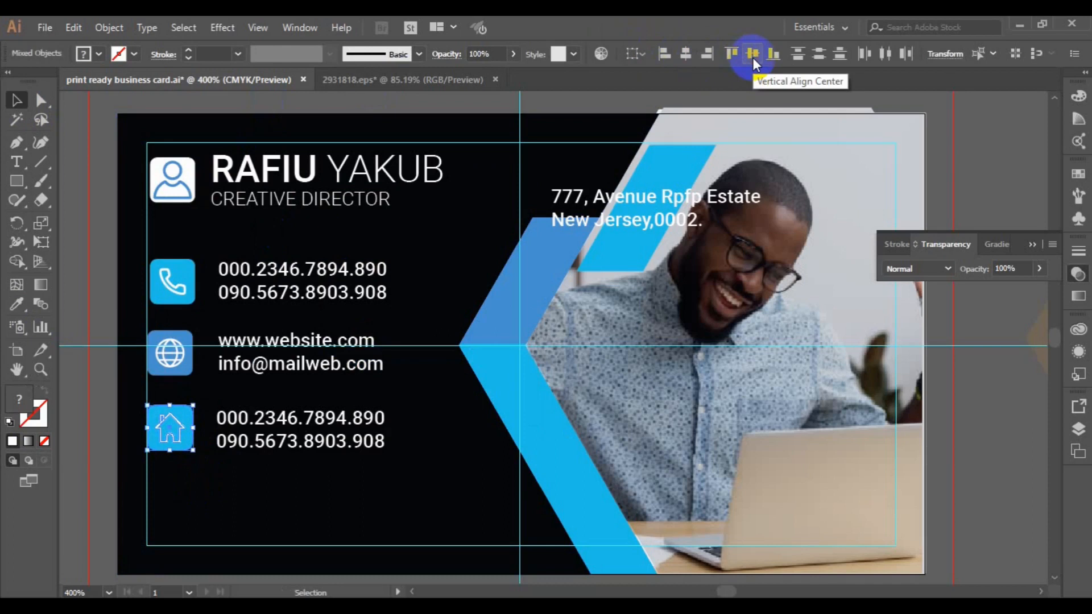
{"action": "left_click", "coordinate": [753, 53]}
{"action": "key", "text": "ctrl+g"}
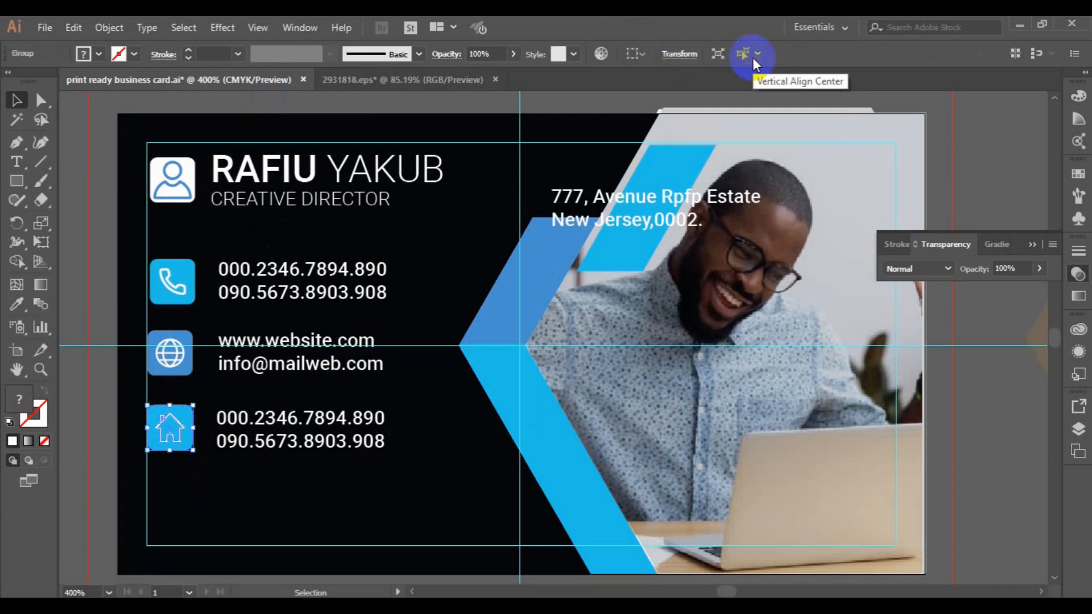
{"action": "left_click", "coordinate": [659, 221]}
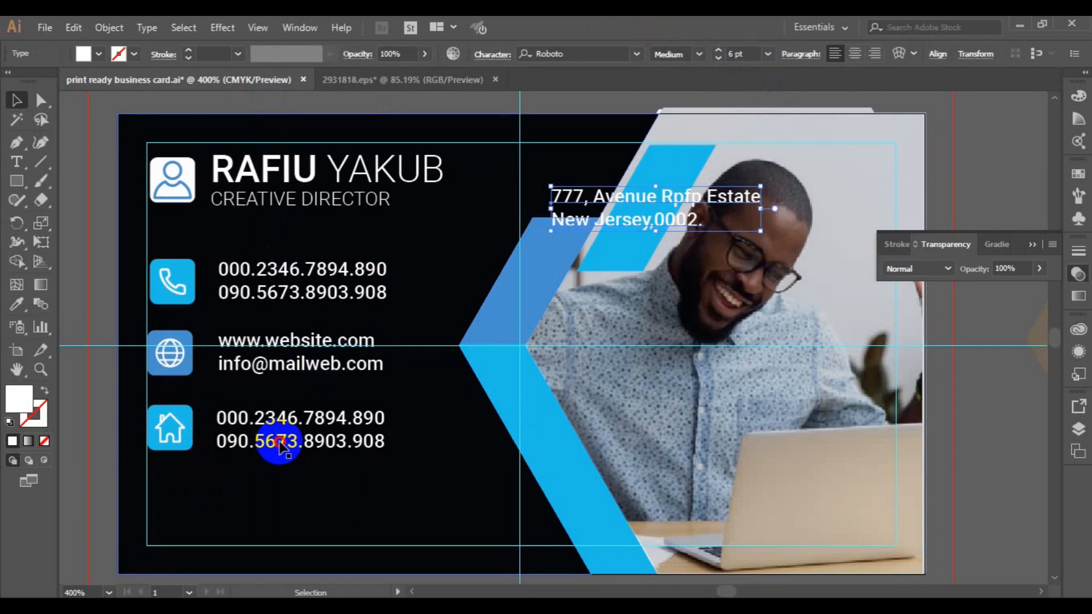
{"action": "key", "text": "Delete"}
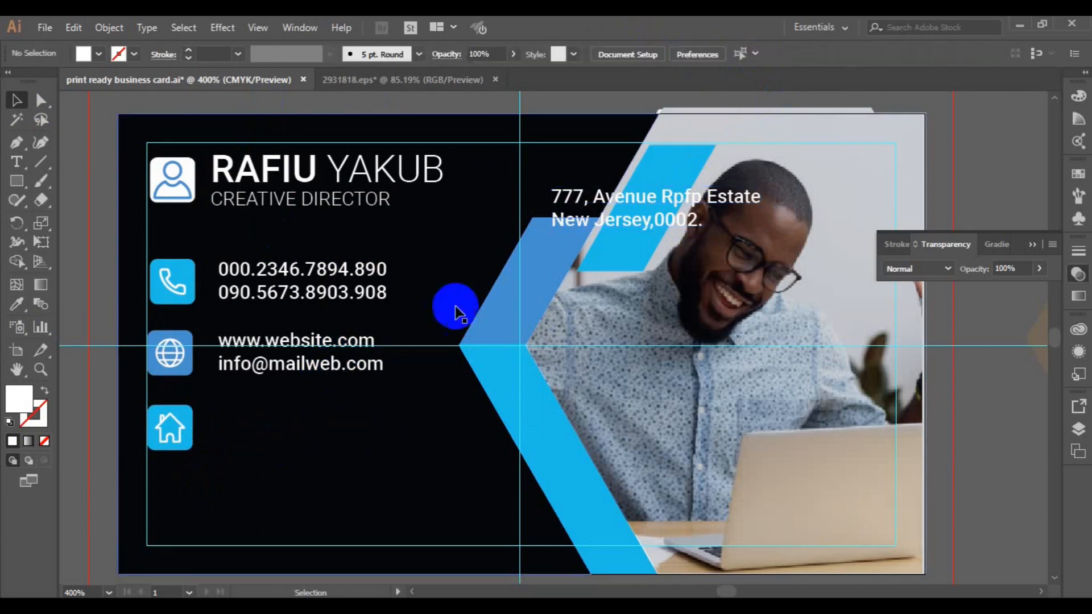
- Drag the two-line address beside the house square and vertically centre the two
{"action": "left_click", "coordinate": [585, 225]}
{"action": "left_click_drag", "start_coordinate": [581, 216], "coordinate": [249, 437]}
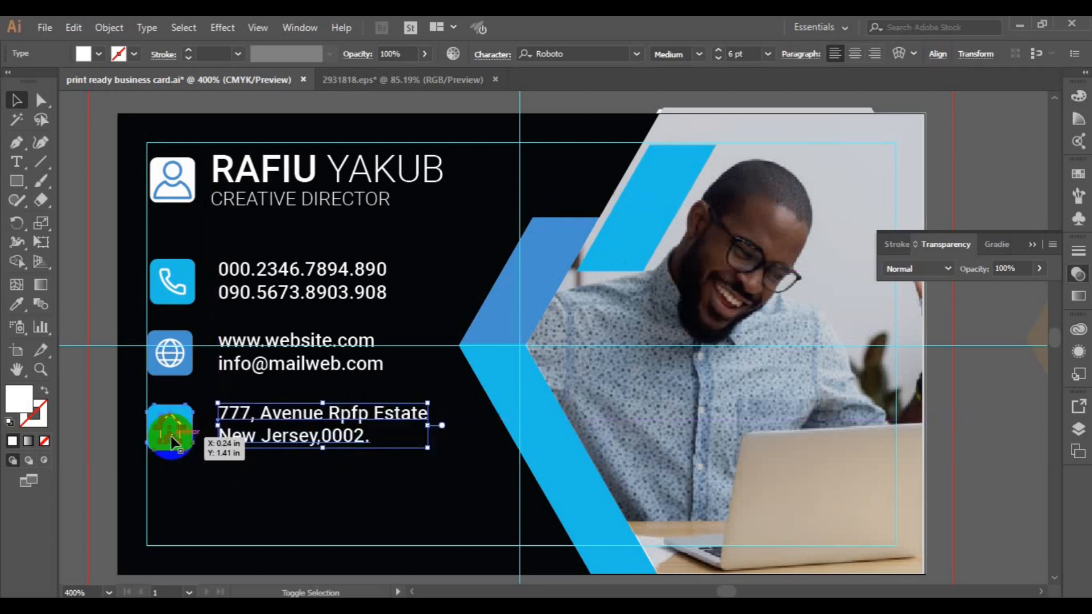
{"action": "left_click", "coordinate": [170, 433], "text": "shift"}
{"action": "left_click", "coordinate": [607, 54]}
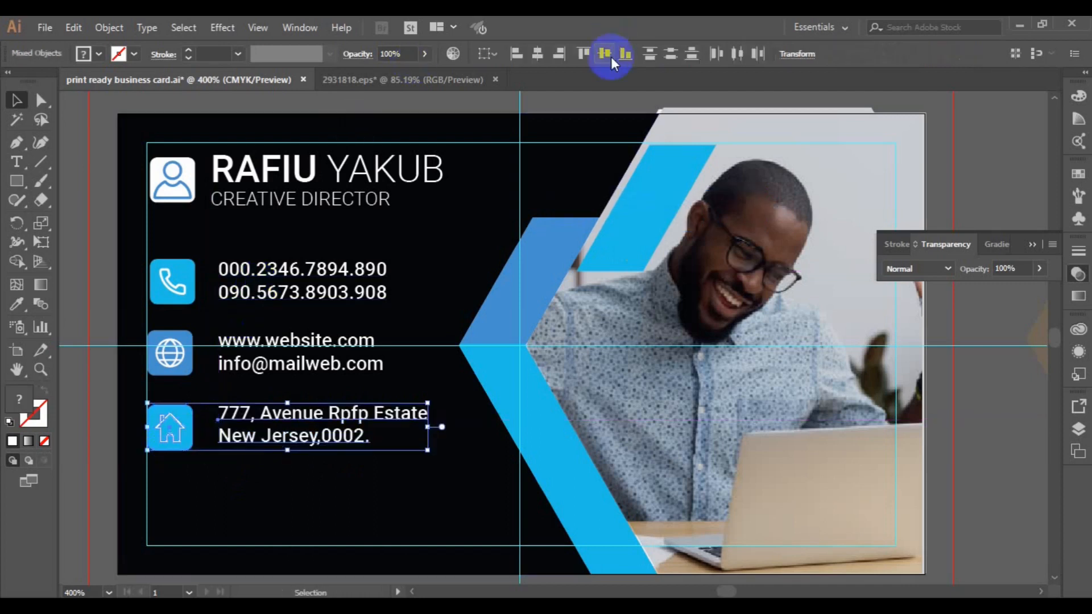
{"action": "left_click", "coordinate": [607, 56]}
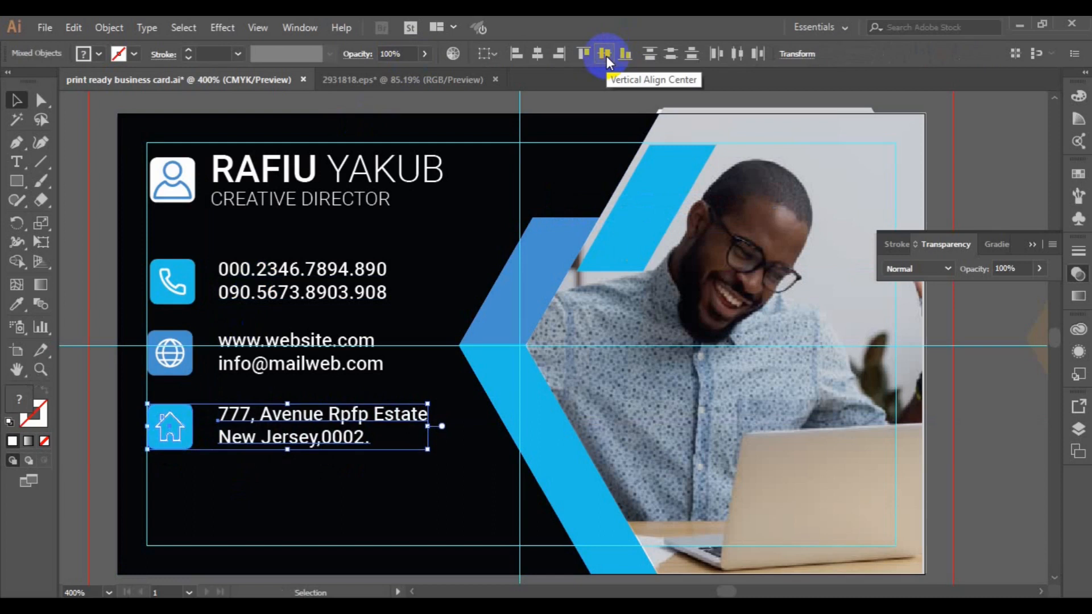
{"action": "left_click", "coordinate": [271, 400], "text": "shift"}
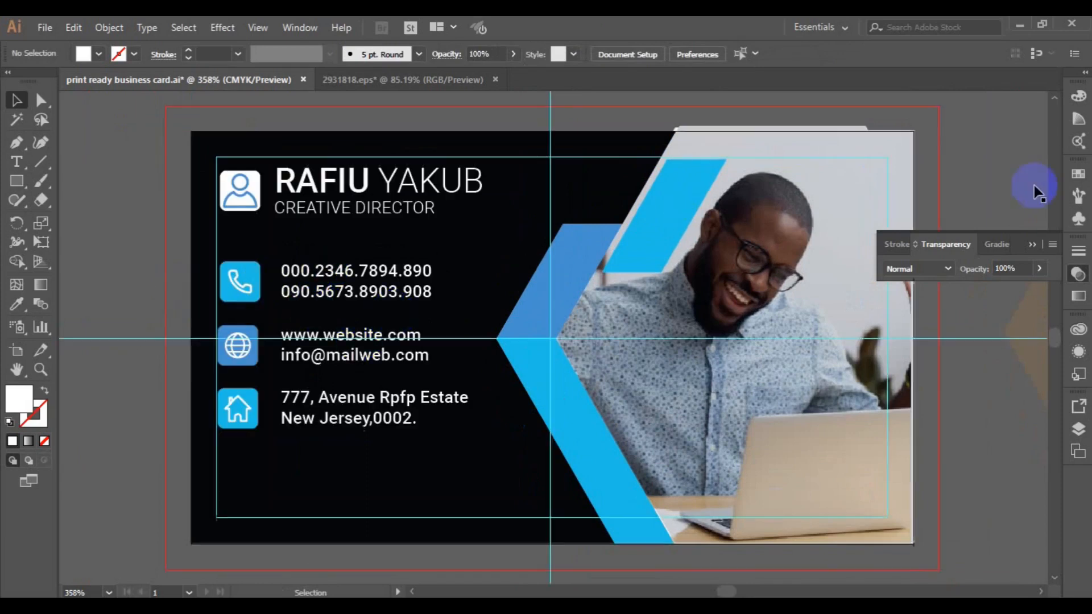
- Close the Transparency panel, zoom out, and delete the spare beige shape on the pasteboard
{"action": "left_click", "coordinate": [1034, 244]}
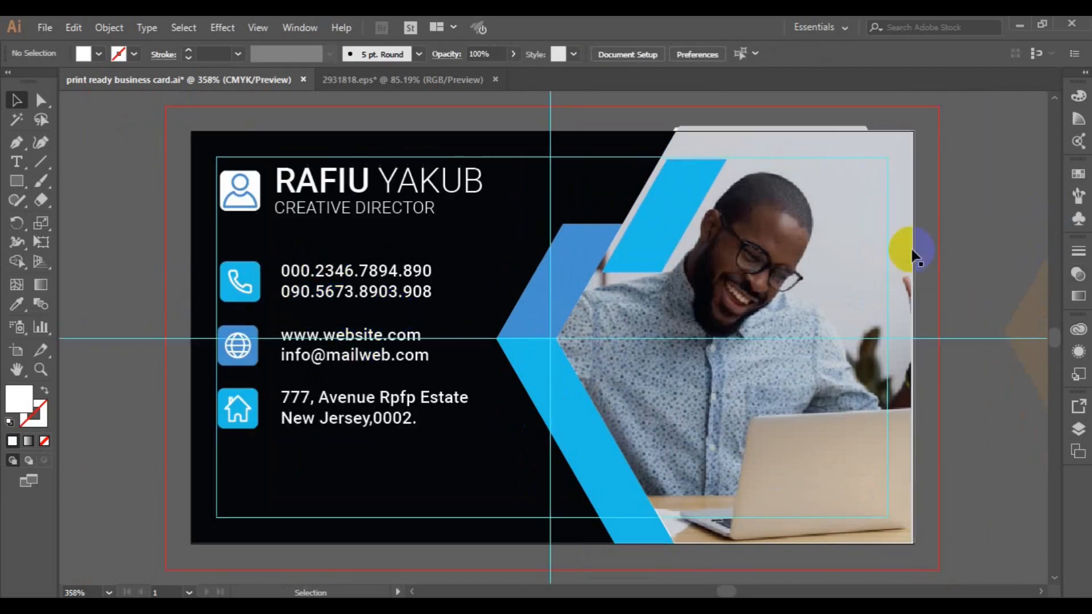
{"action": "key", "text": "ctrl+minus"}
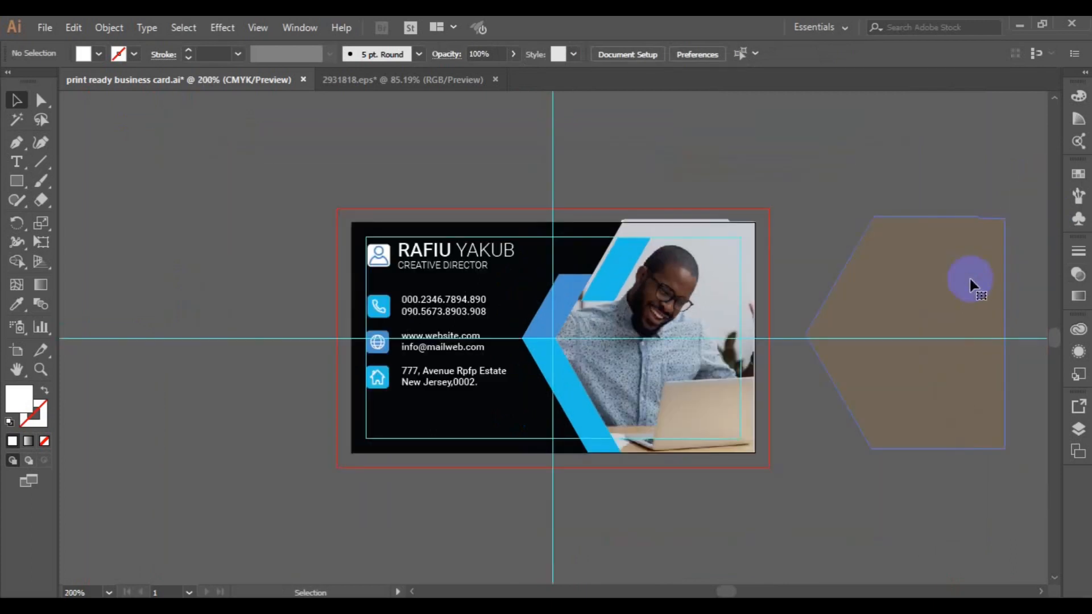
{"action": "left_click", "coordinate": [971, 281]}
{"action": "key", "text": "Delete"}
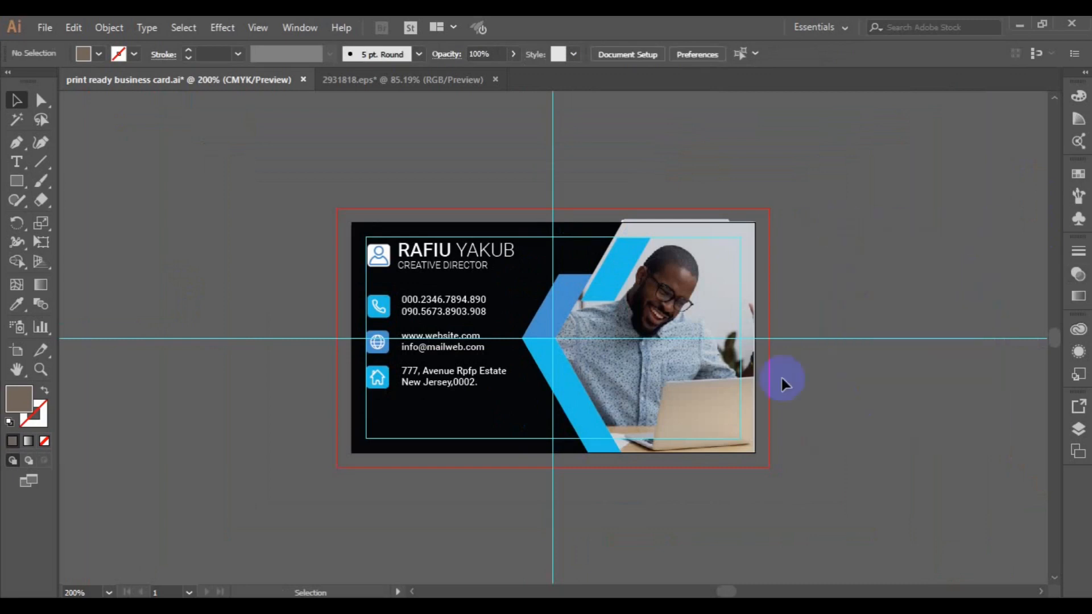